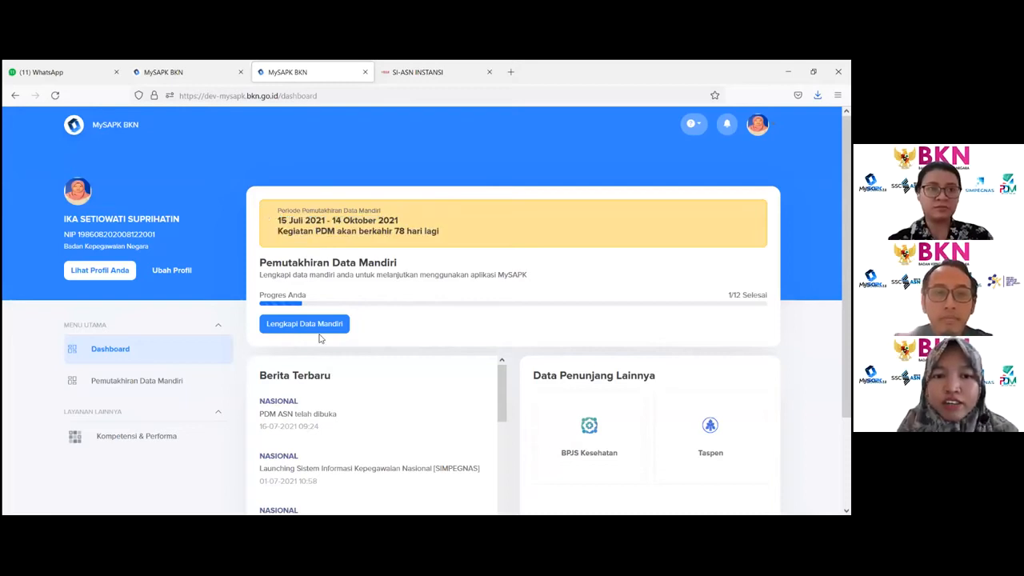
- Open the Pemutakhiran Data Mandiri page from the dashboard's self-update card
drag(253, 251, 256, 258)
click(265, 263)
drag(340, 268, 729, 295)
click(667, 294)
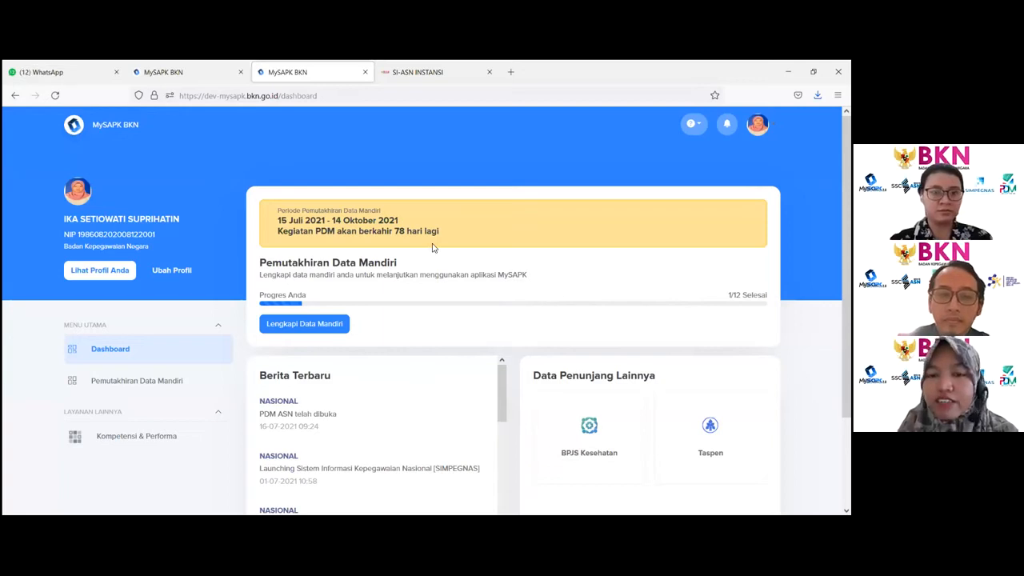
click(332, 321)
scroll(331, 320, down, 1)
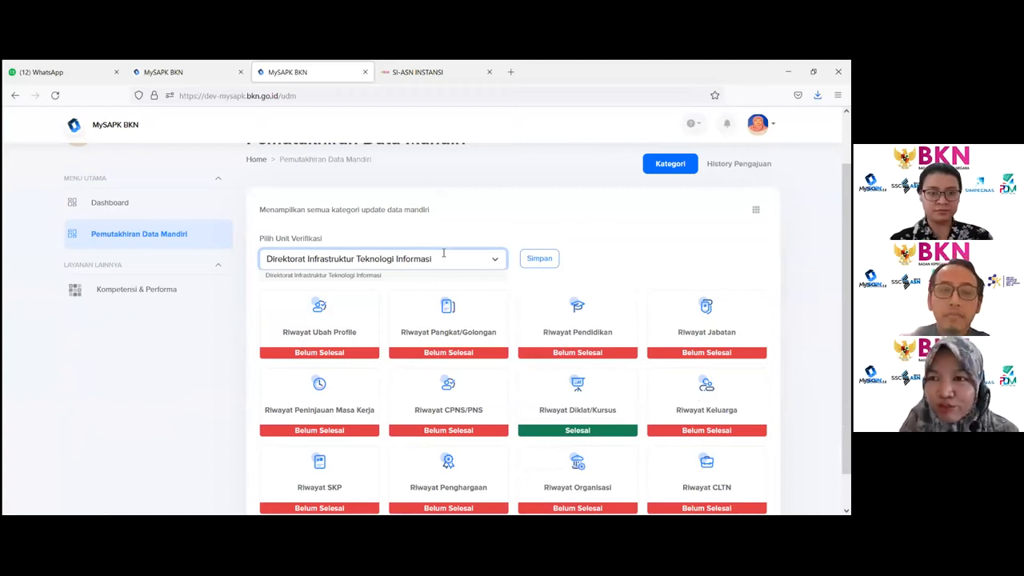
- Choose Direktorat Infrastruktur Teknologi Informasi as the verification unit and save it, acknowledging the confirmation
click(318, 280)
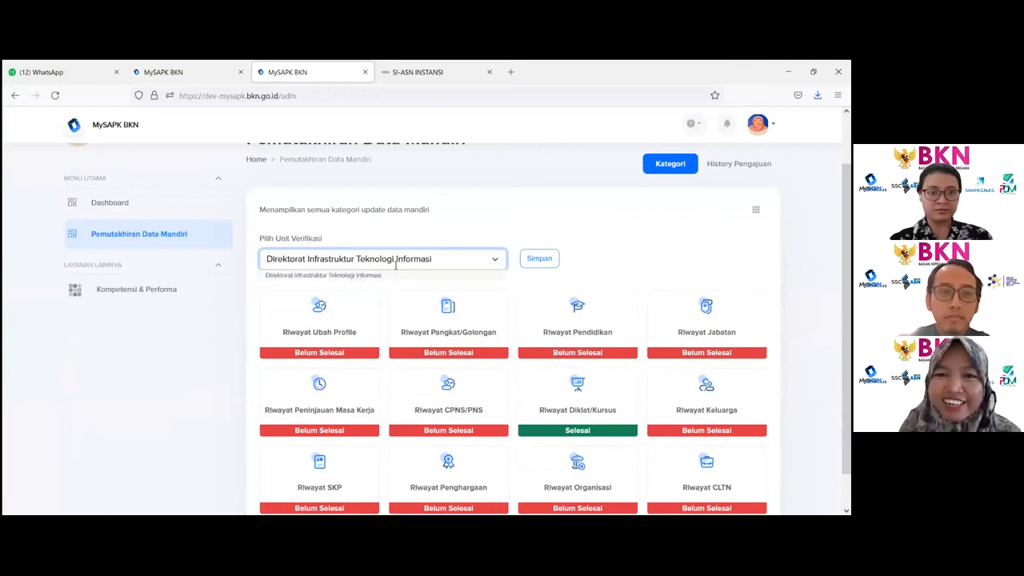
click(446, 256)
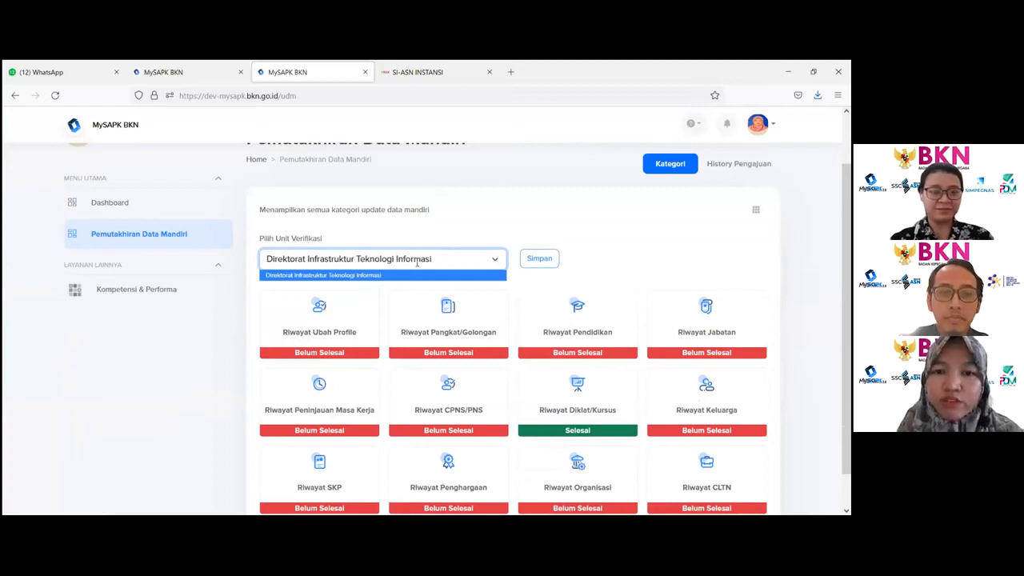
click(342, 275)
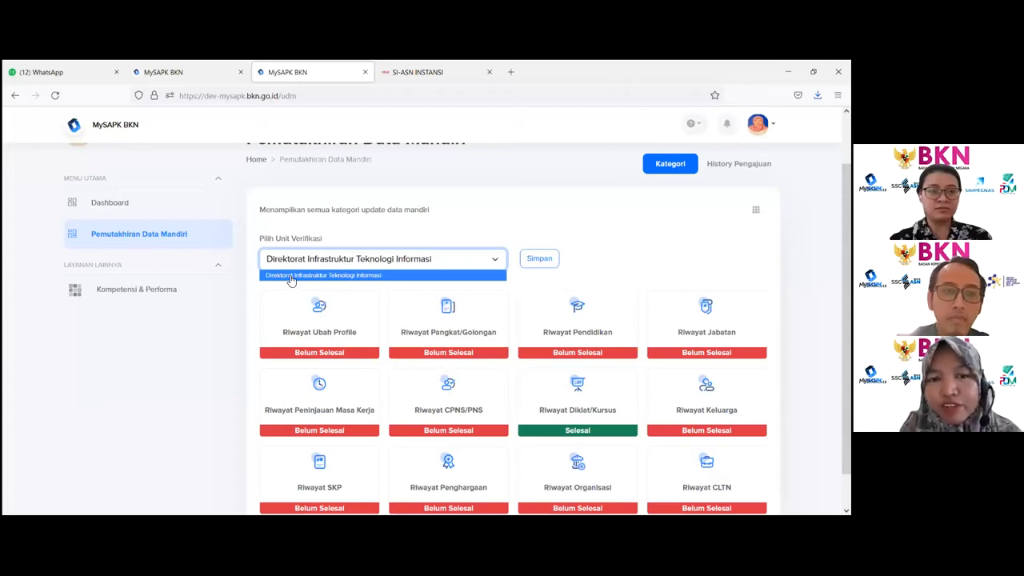
click(292, 278)
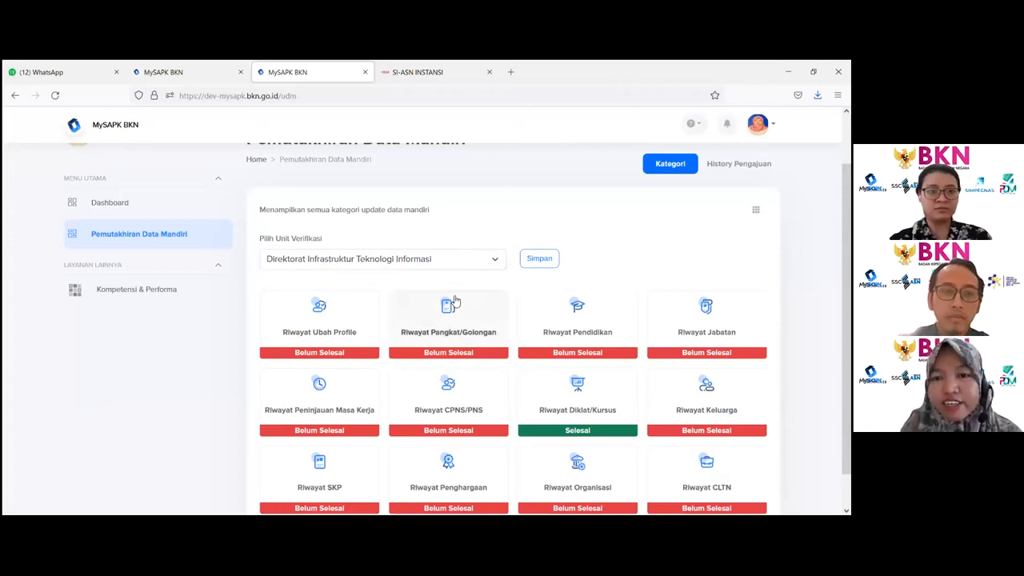
click(536, 273)
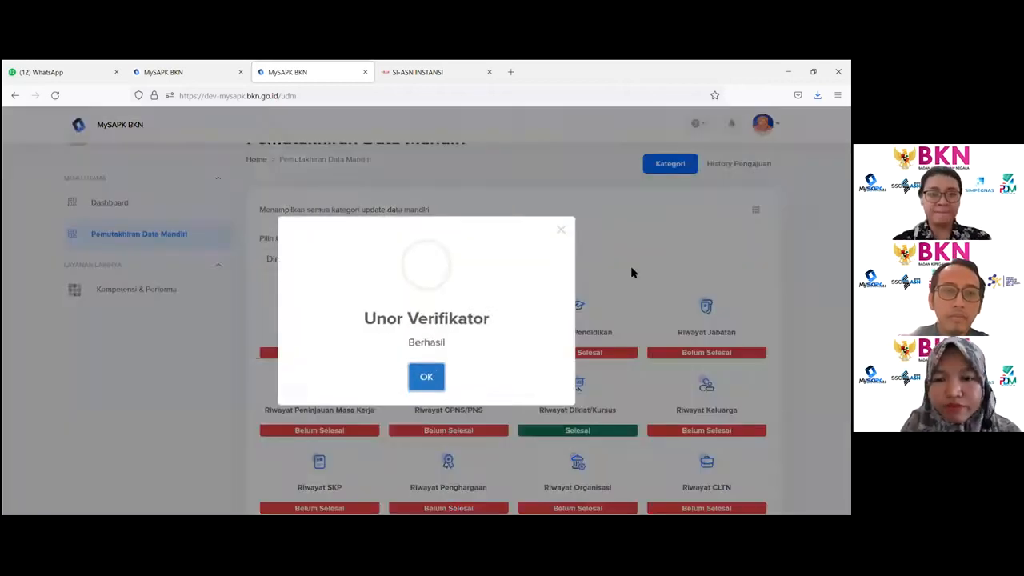
click(417, 379)
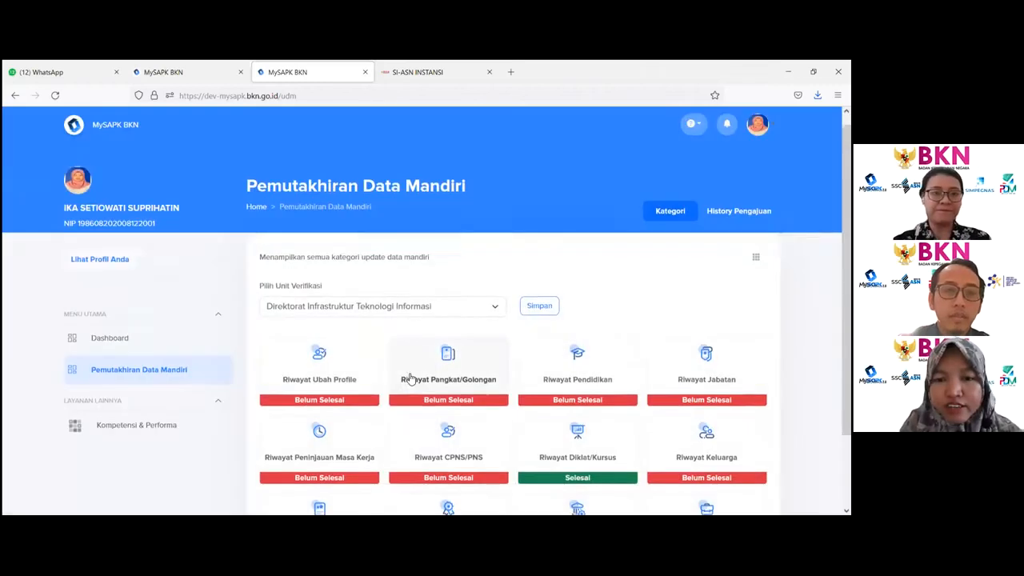
- Open the Riwayat Ubah Profile category and review the profile photo upload requirements
scroll(409, 370, down, 2)
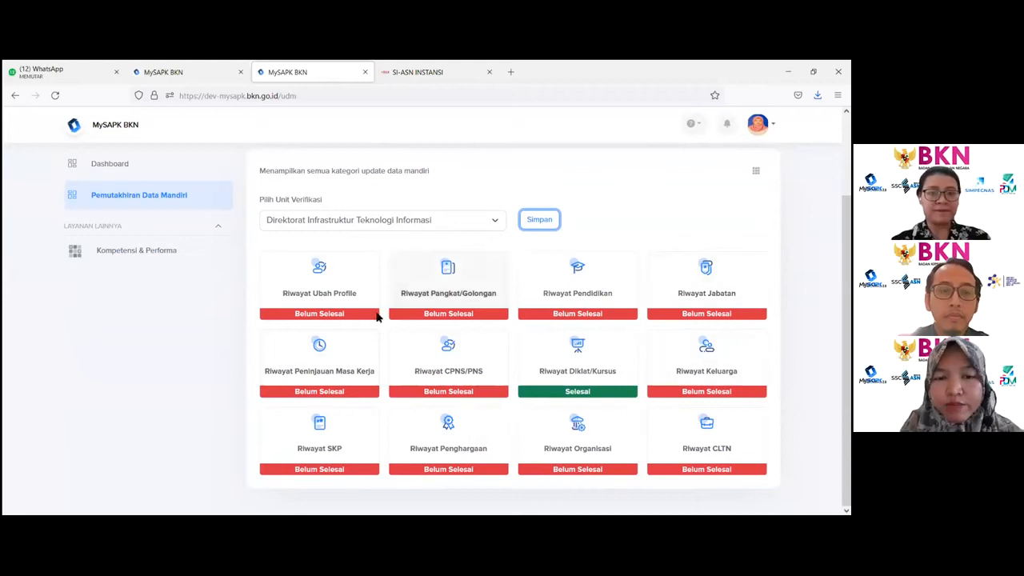
click(323, 284)
scroll(369, 290, down, 3)
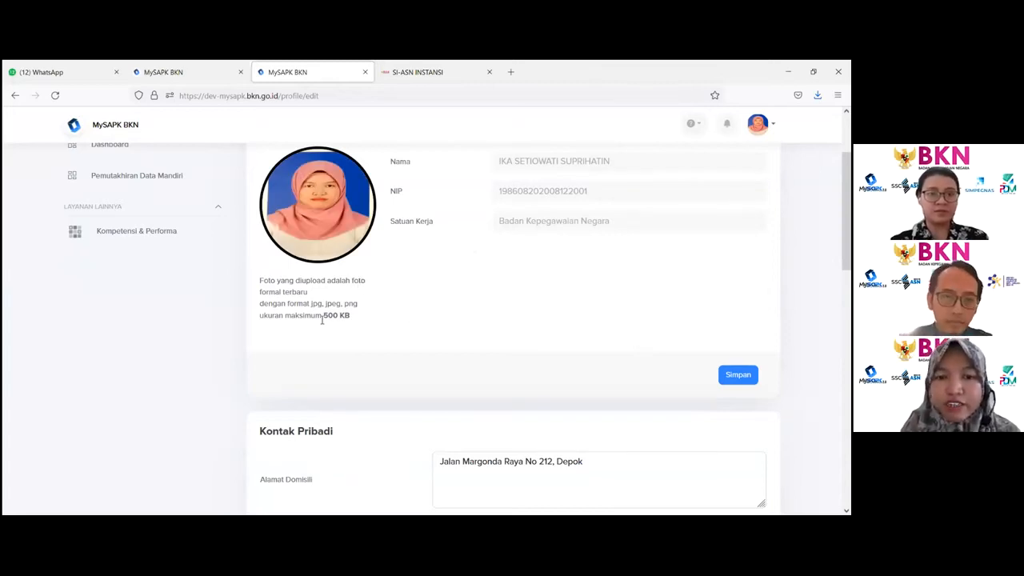
drag(312, 302, 358, 320)
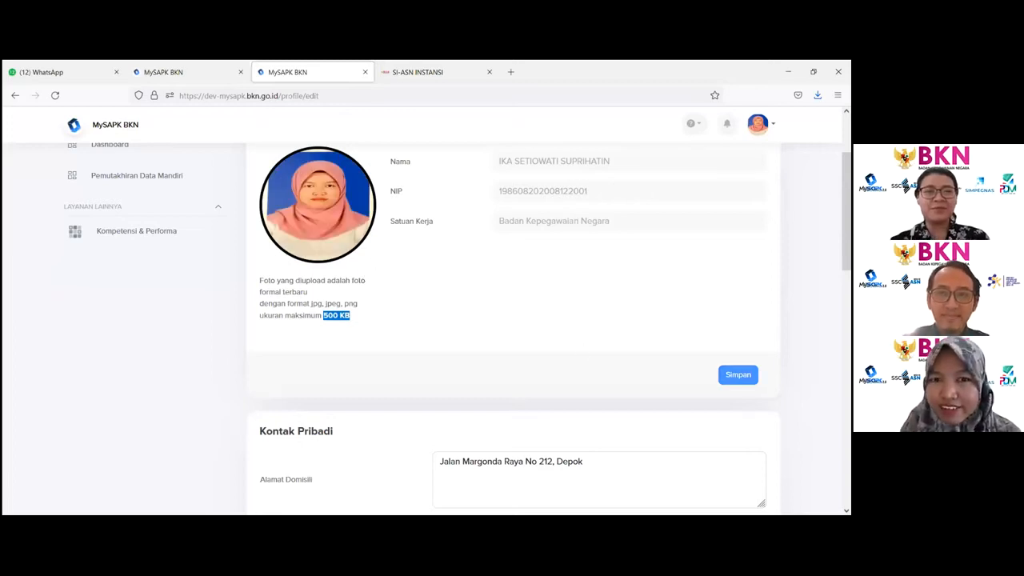
scroll(512, 328, down, 3)
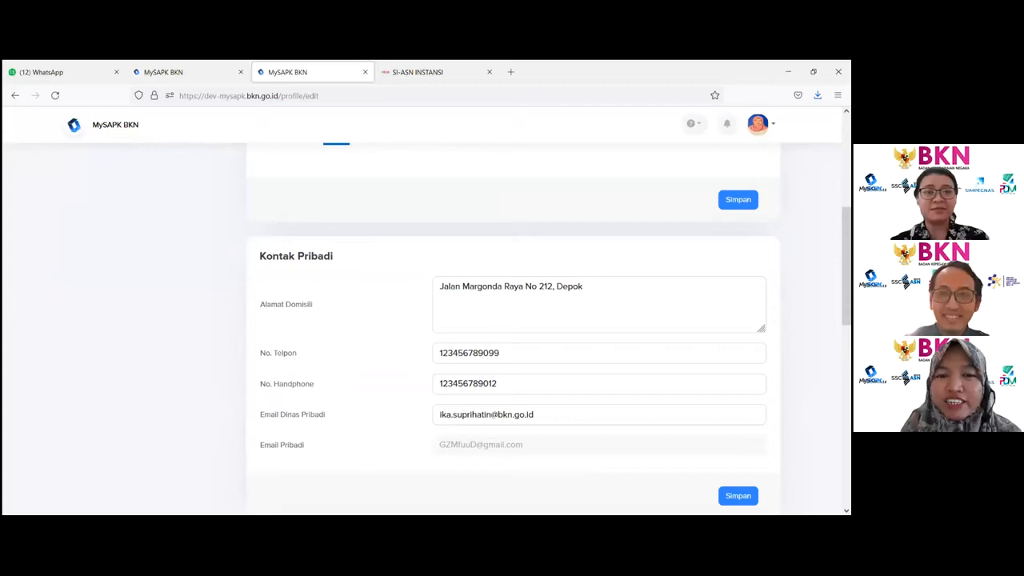
- Review the Kontak Pribadi fields for address, phone numbers and e-mail
drag(279, 257, 376, 269)
drag(260, 305, 326, 306)
click(488, 292)
drag(463, 287, 521, 383)
scroll(353, 392, down, 2)
click(483, 297)
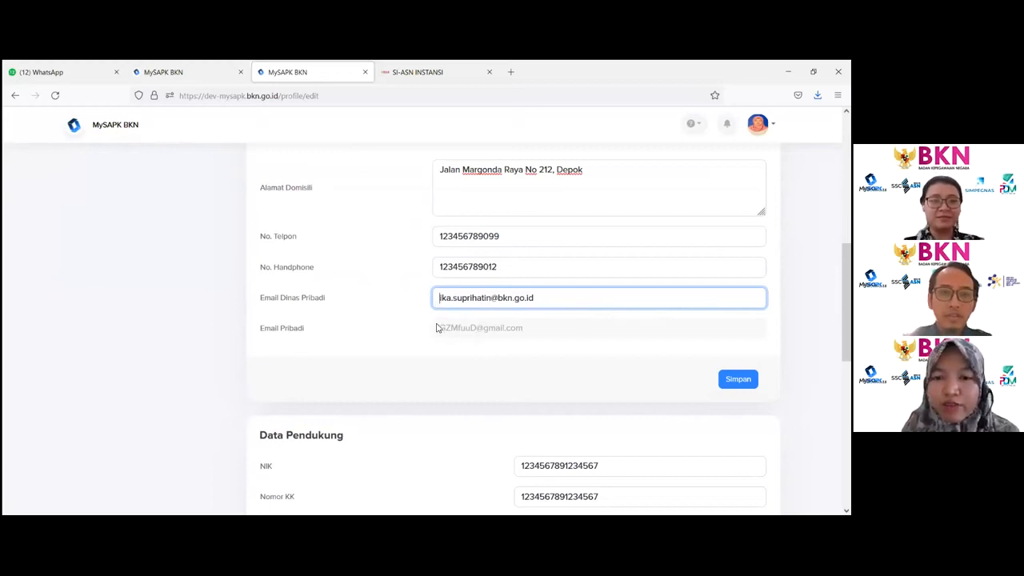
- Replace the No. Telpon value with a new telephone number and save the personal contact details, confirming both dialogs
click(506, 236)
key(ctrl+a)
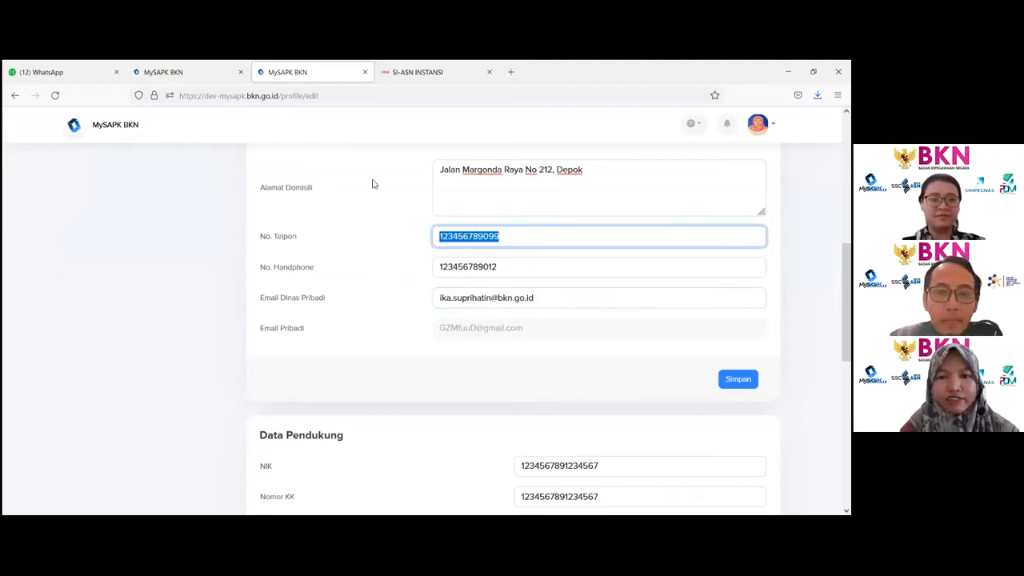
text(0817171)
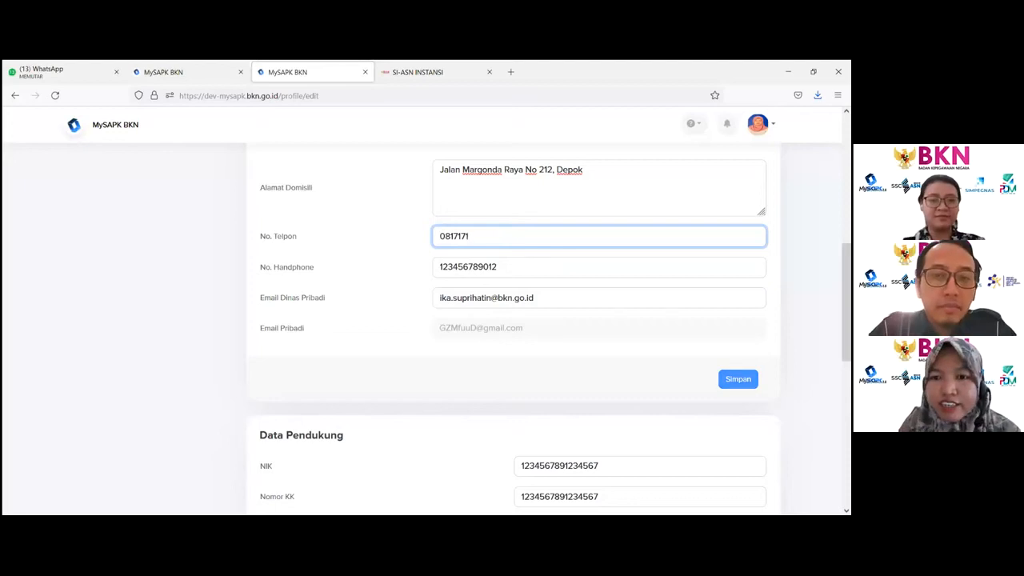
click(737, 378)
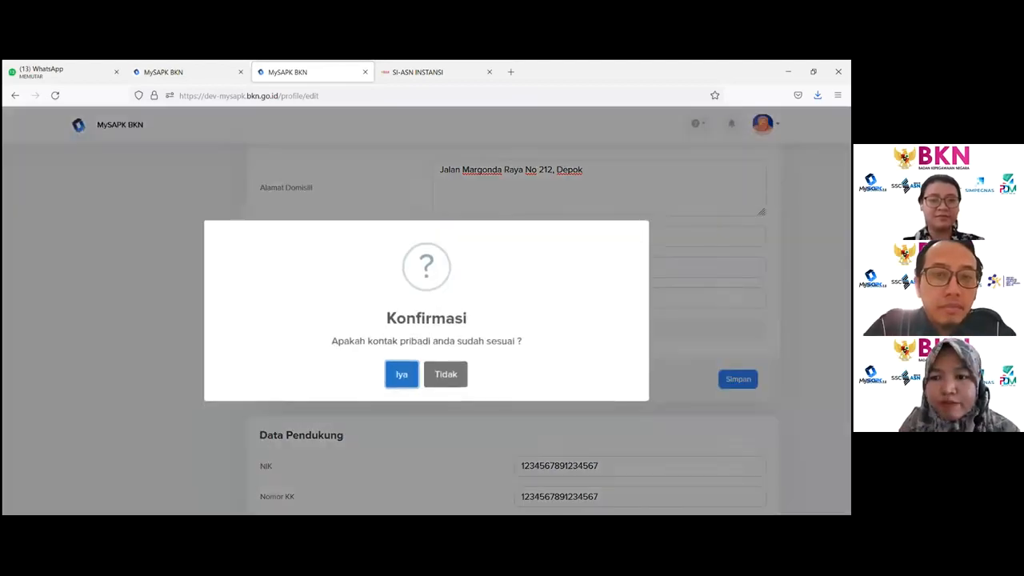
click(413, 379)
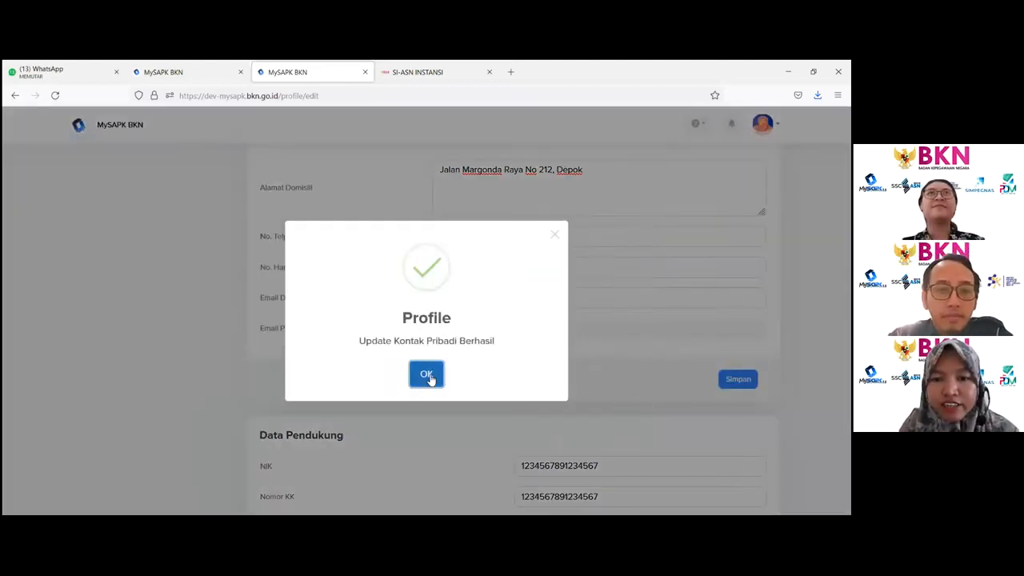
click(426, 376)
- Review the Data Pendukung fields NIK, Nomor KK, Agama and work location
scroll(428, 378, down, 3)
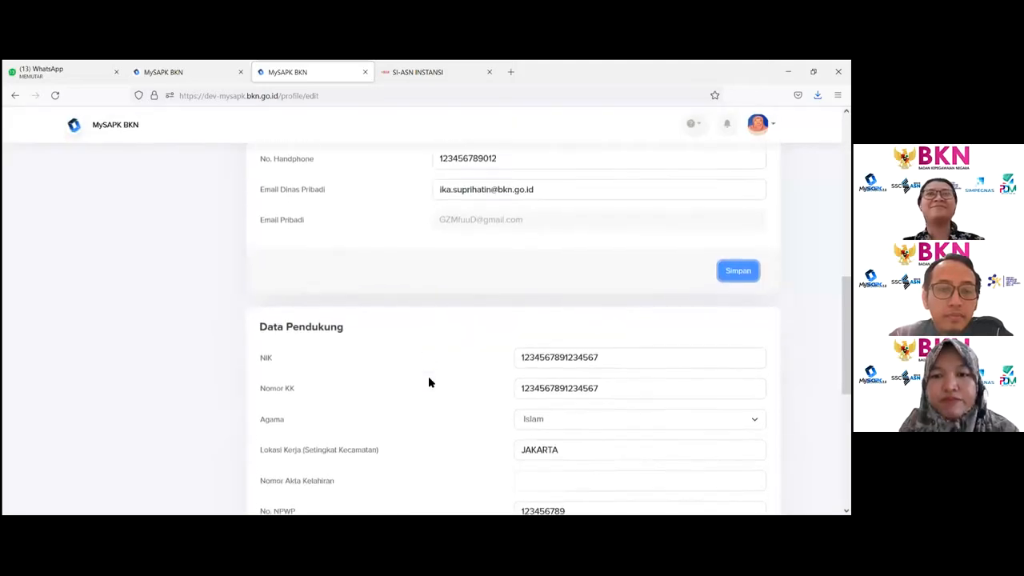
scroll(429, 382, down, 3)
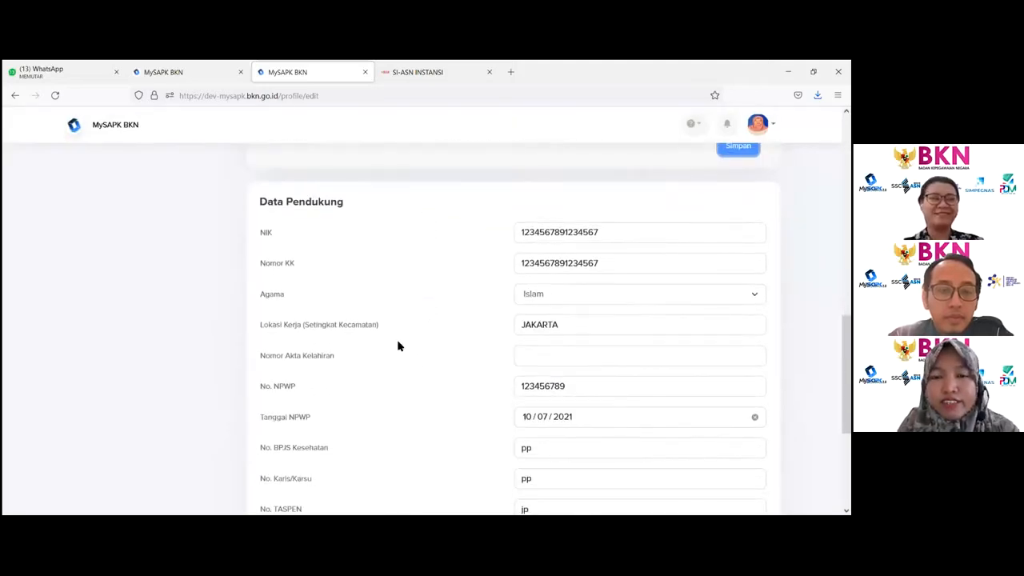
double_click(554, 233)
double_click(553, 261)
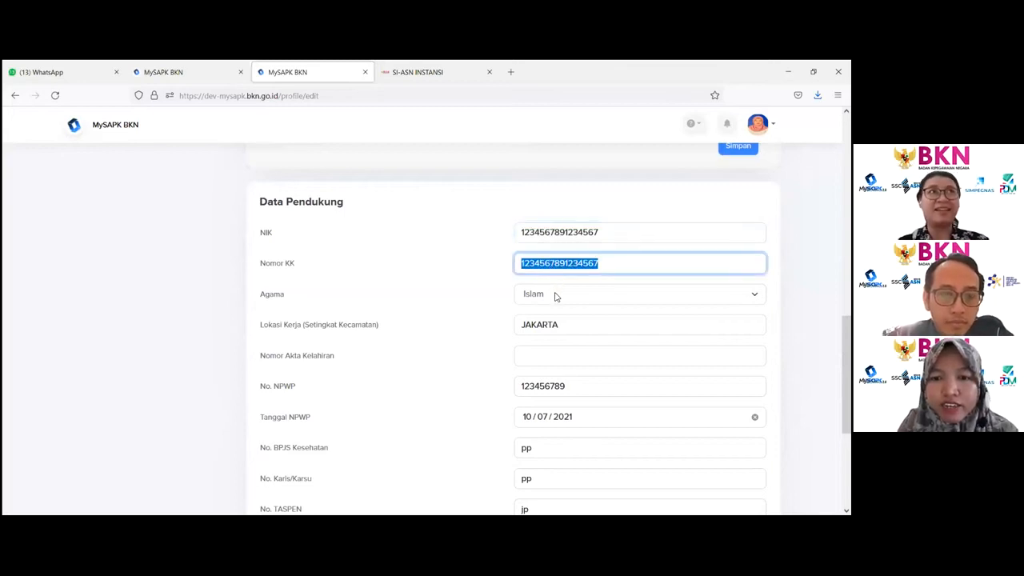
double_click(556, 295)
click(559, 324)
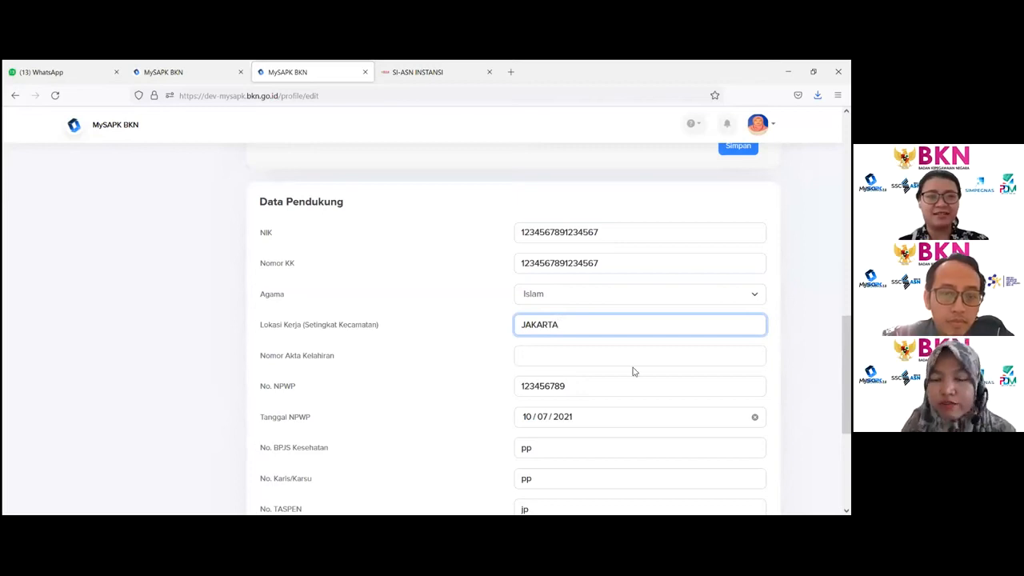
scroll(632, 364, down, 1)
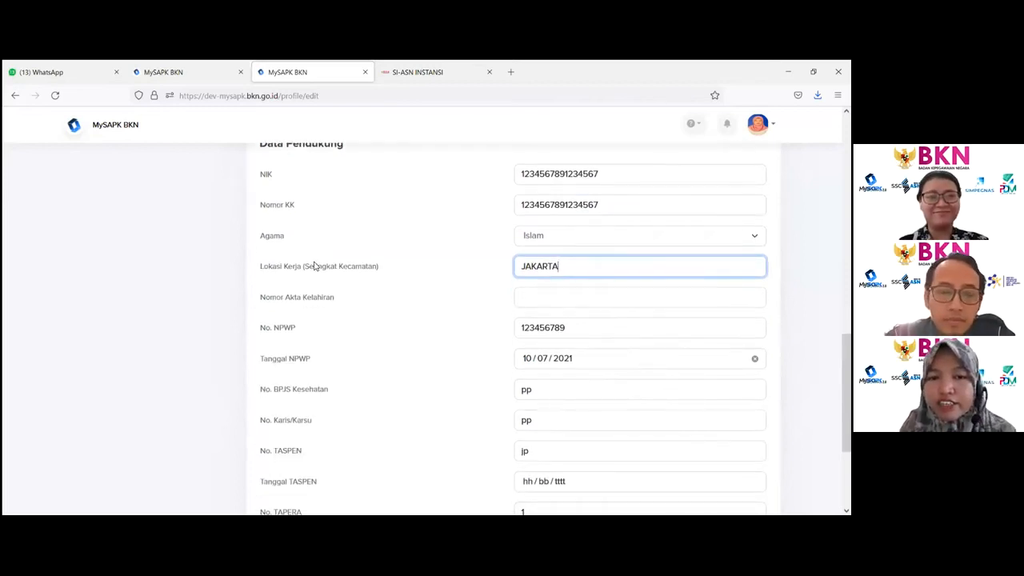
- Examine the birth certificate, NPWP, Karis/Karsu and NPWP date fields in the supporting data section
drag(303, 298, 332, 297)
scroll(336, 314, down, 1)
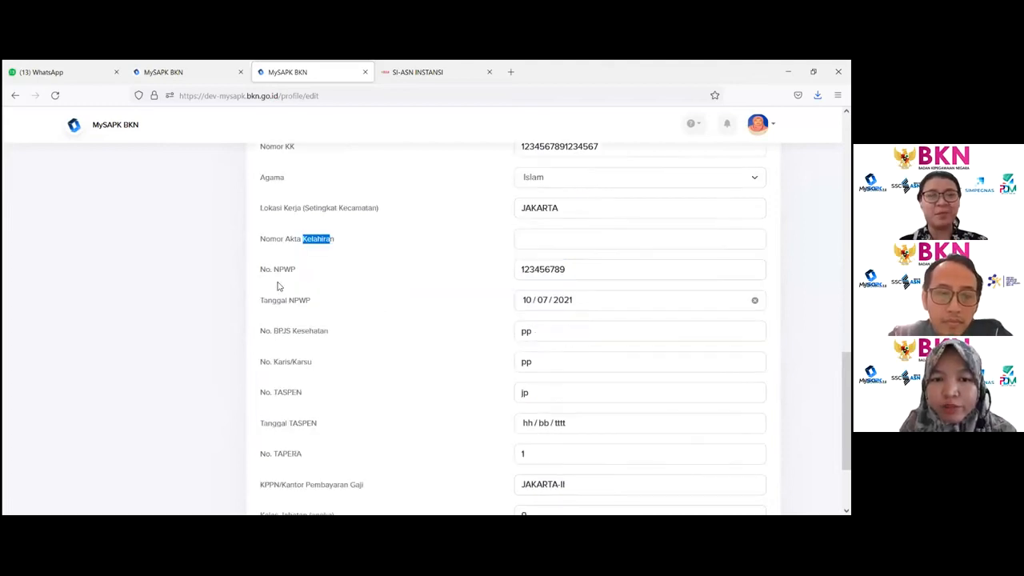
click(282, 299)
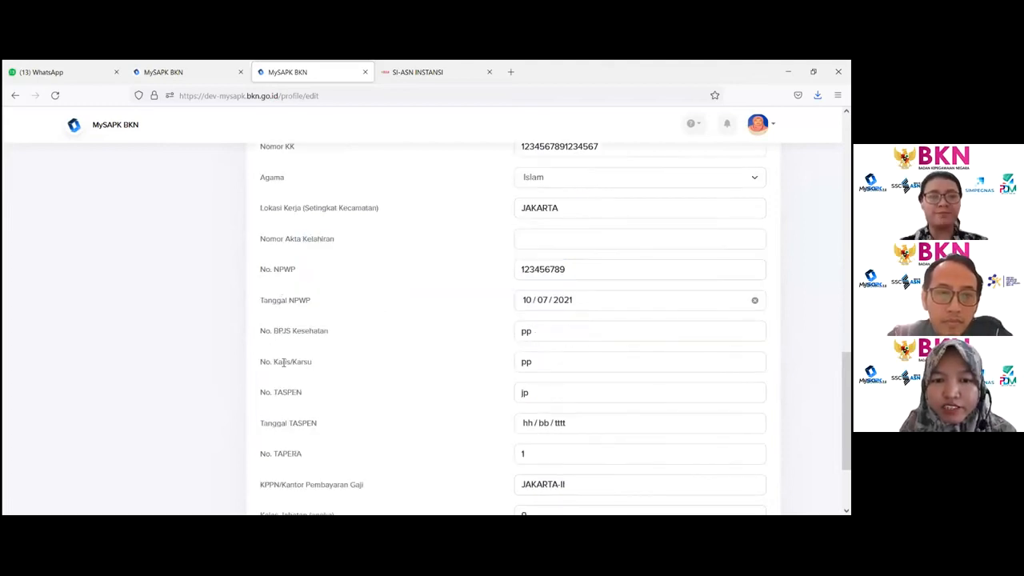
drag(282, 363, 330, 369)
scroll(320, 364, down, 1)
click(290, 349)
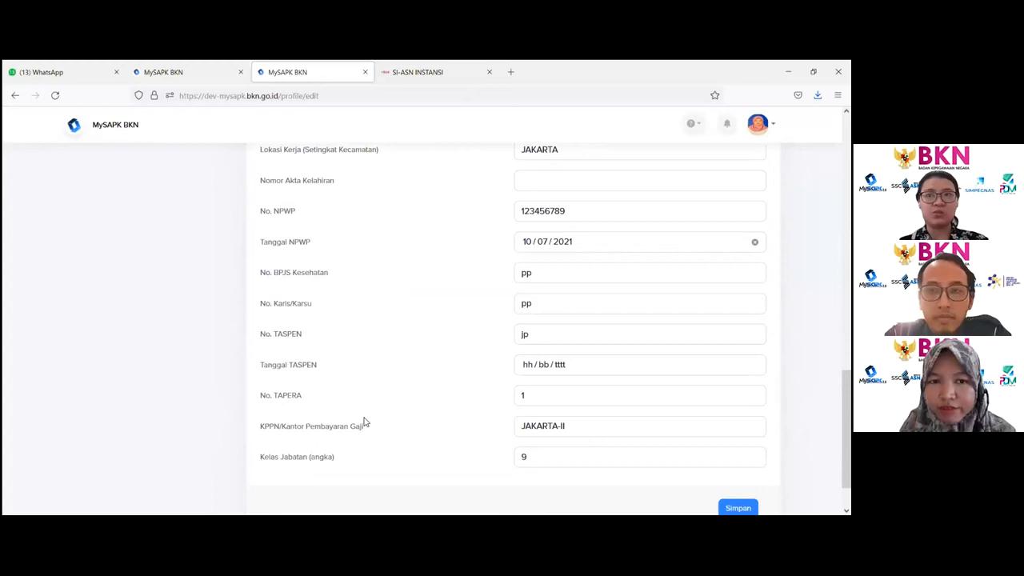
scroll(320, 368, up, 1)
drag(260, 301, 357, 299)
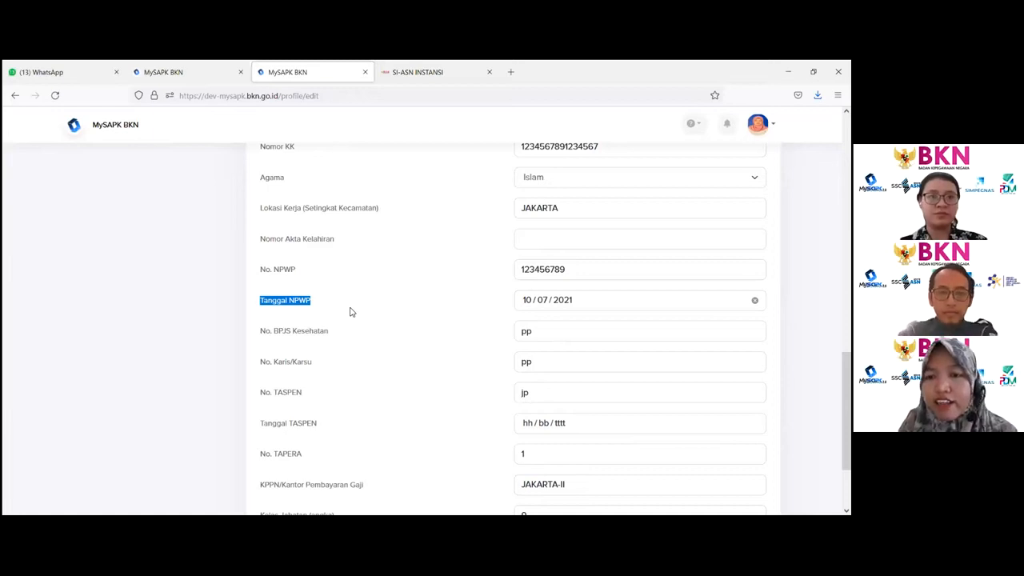
click(595, 304)
click(459, 308)
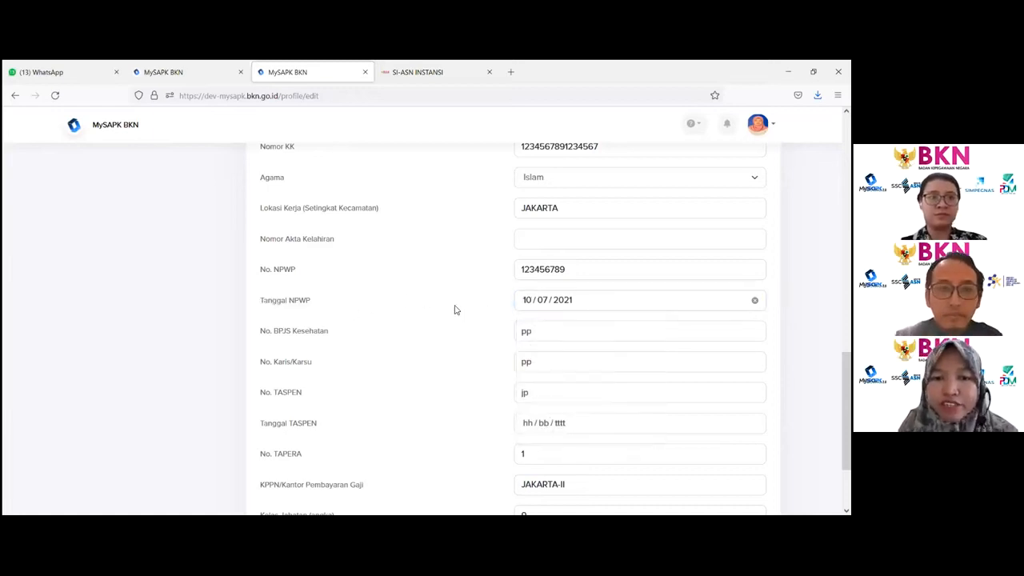
scroll(405, 335, down, 1)
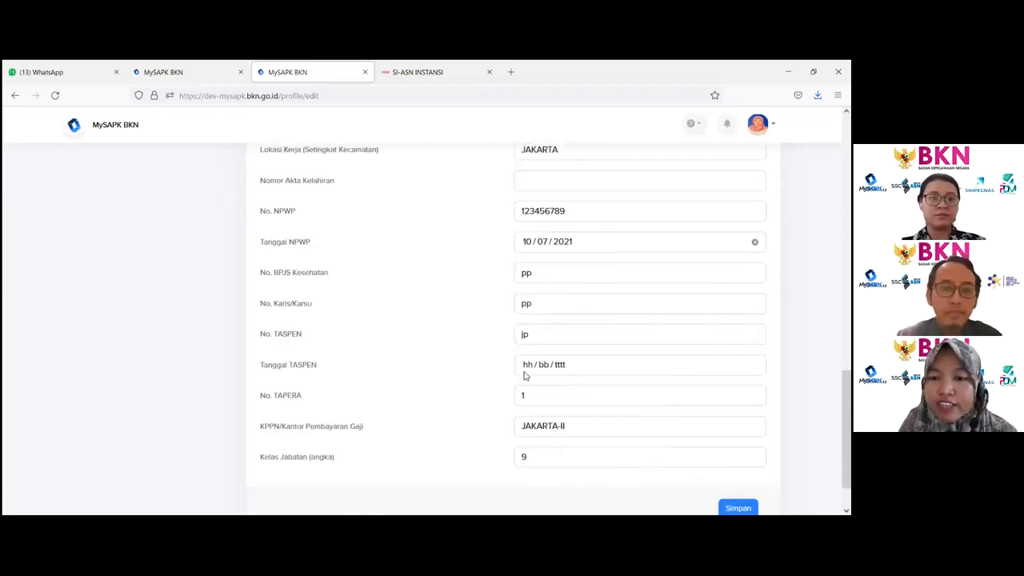
- Examine the TASPEN date, TAPERA, KPPN and job class fields at the end of the supporting data section
click(525, 375)
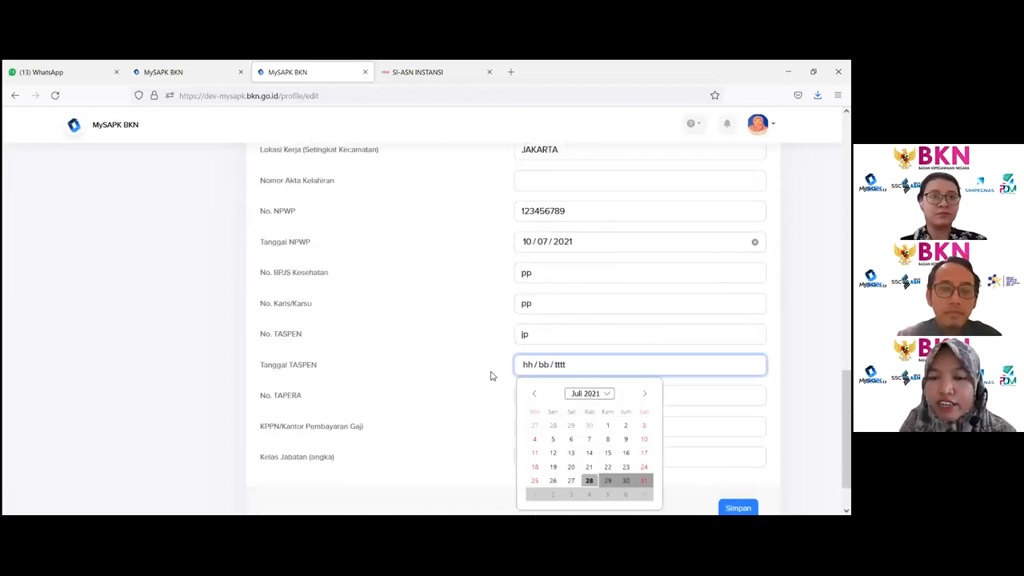
click(492, 376)
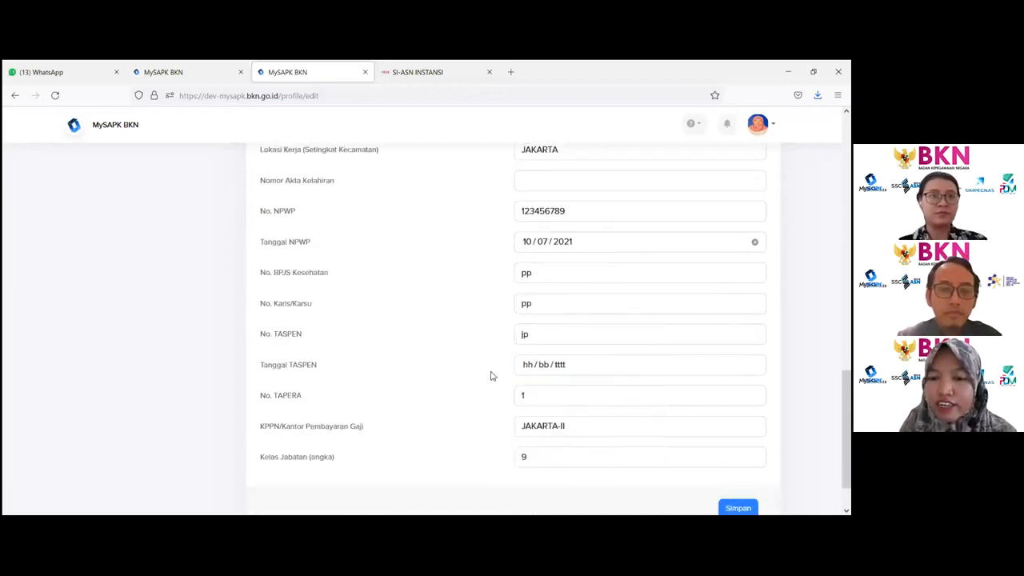
double_click(313, 369)
double_click(295, 397)
drag(525, 397, 452, 400)
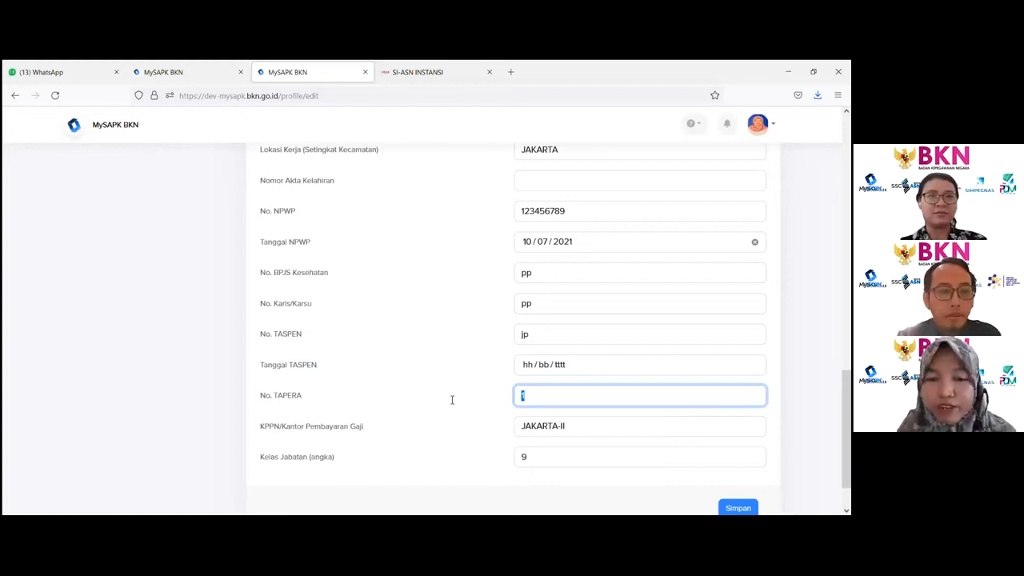
click(472, 383)
drag(289, 426, 404, 432)
scroll(419, 414, down, 1)
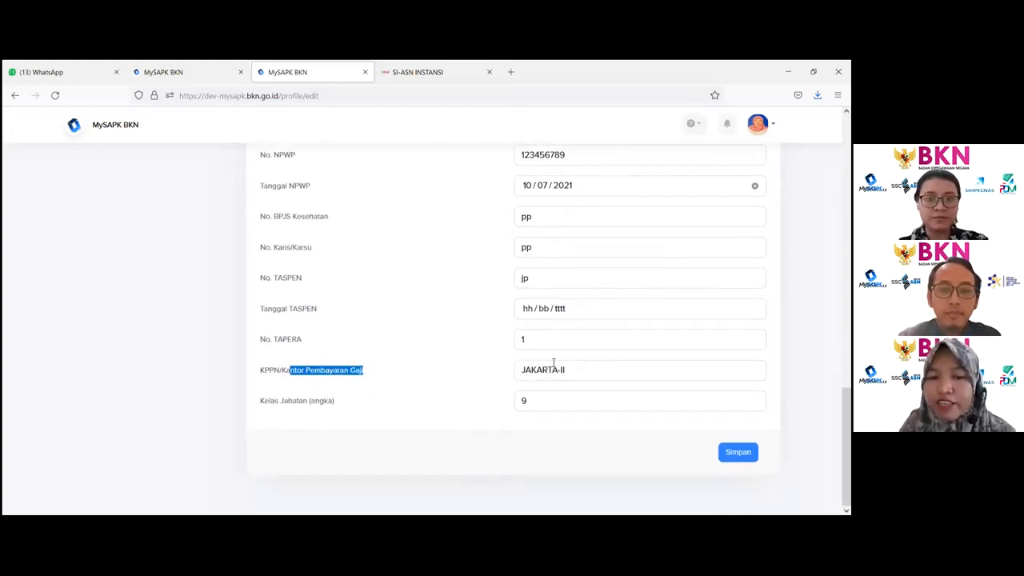
drag(264, 400, 329, 404)
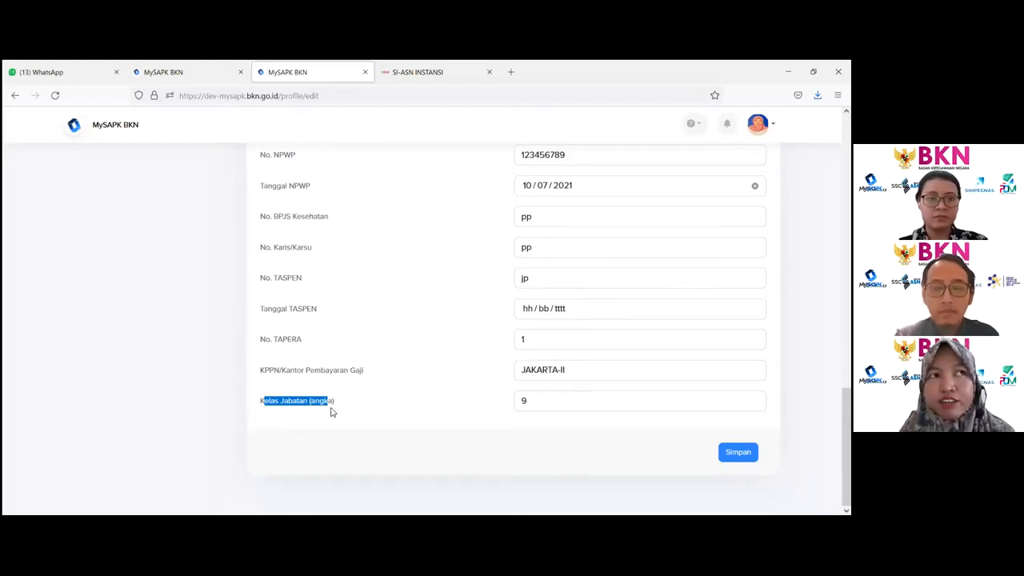
click(281, 411)
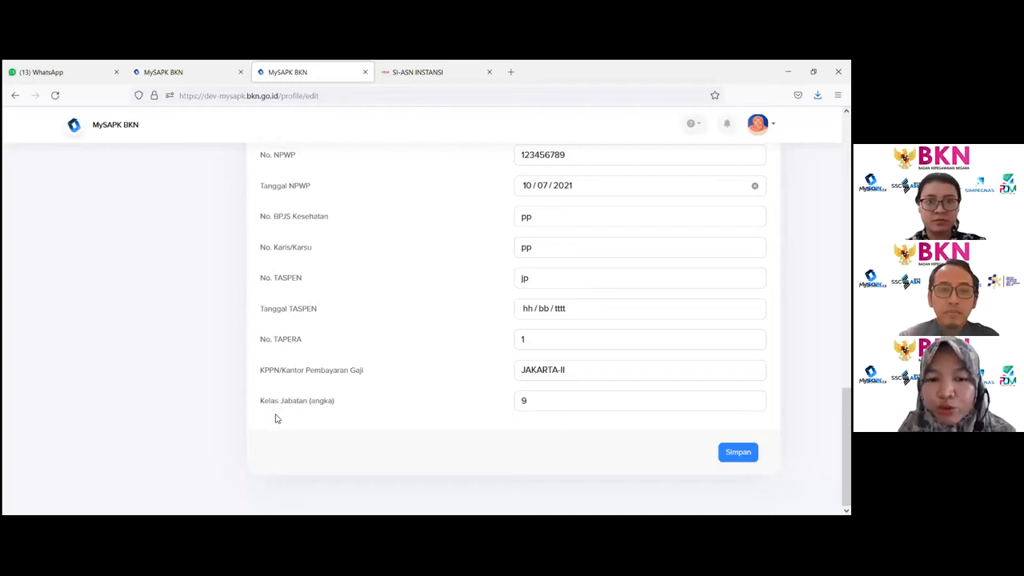
scroll(276, 414, up, 3)
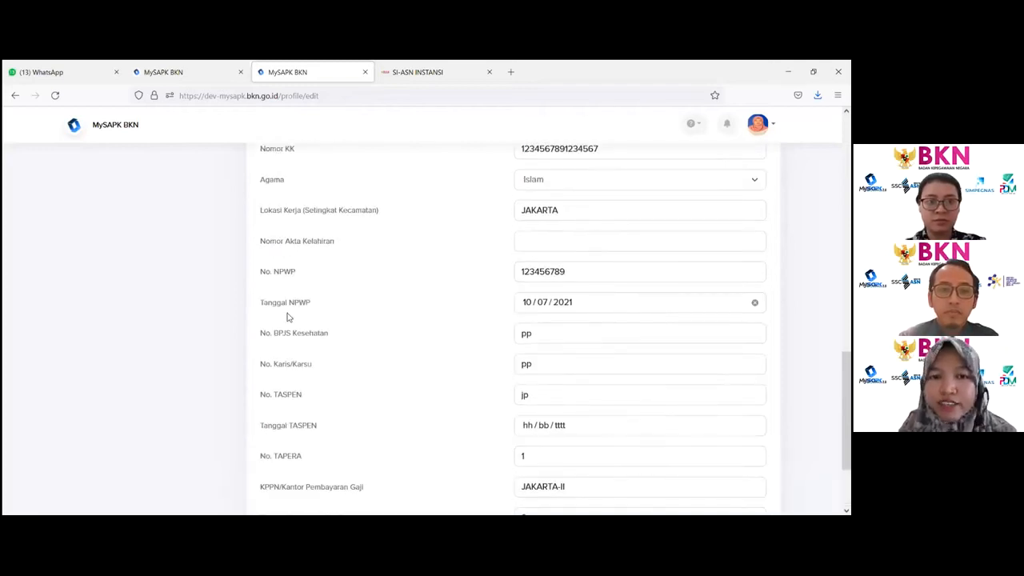
- Scroll to the end of the Data Pendukung section and save the supporting data
scroll(290, 304, up, 4)
scroll(300, 280, down, 3)
scroll(313, 267, down, 4)
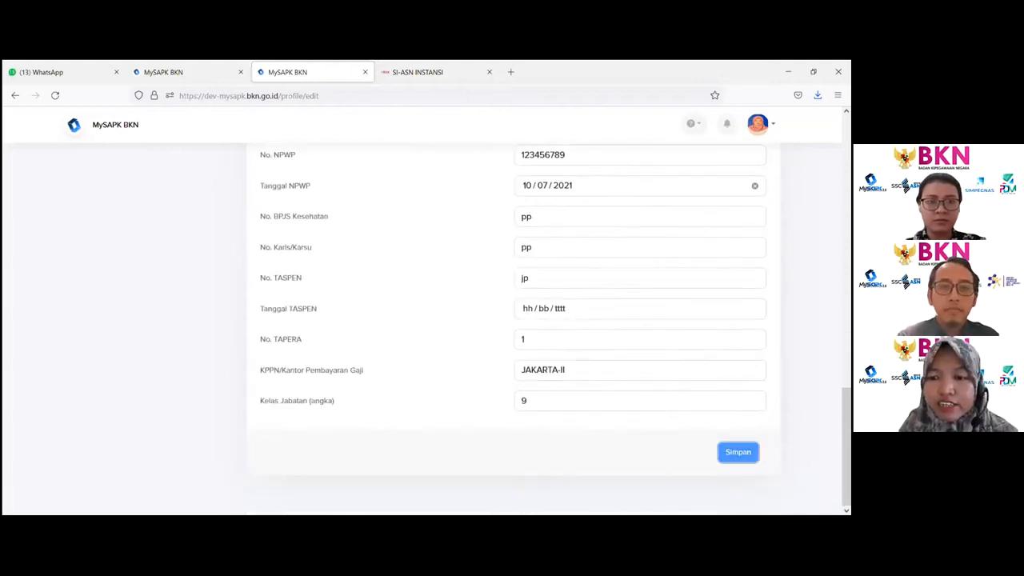
click(737, 452)
click(396, 384)
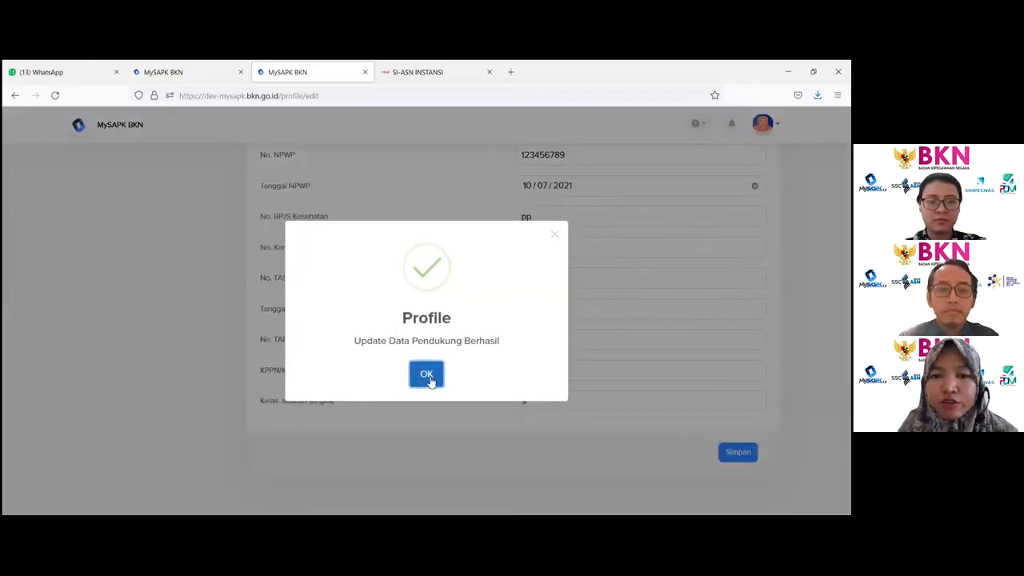
click(429, 381)
- Go back to the dashboard, open Lengkapi Data Mandiri and reopen the Riwayat Ubah Profile category
scroll(424, 355, up, 10)
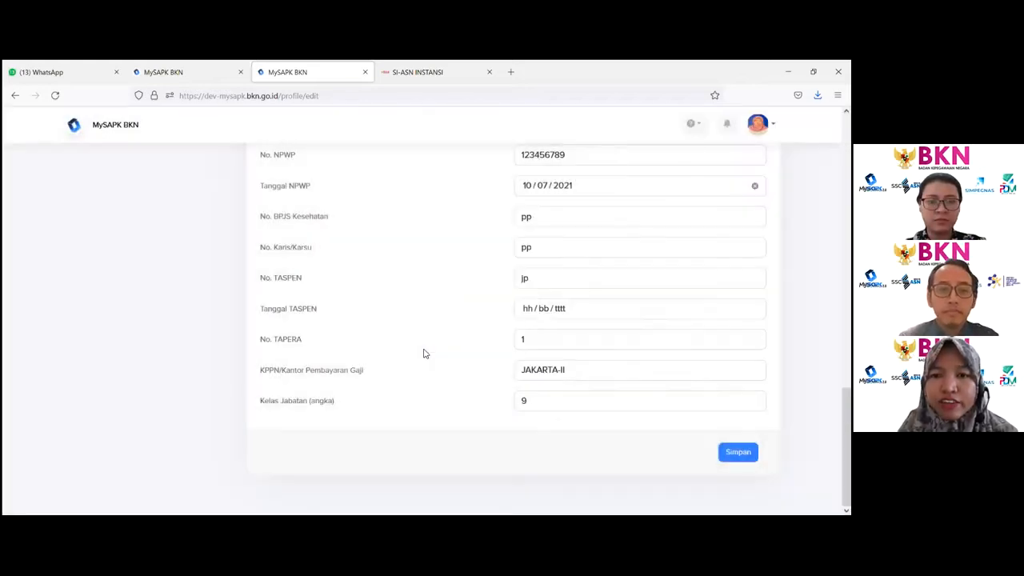
scroll(371, 268, up, 3)
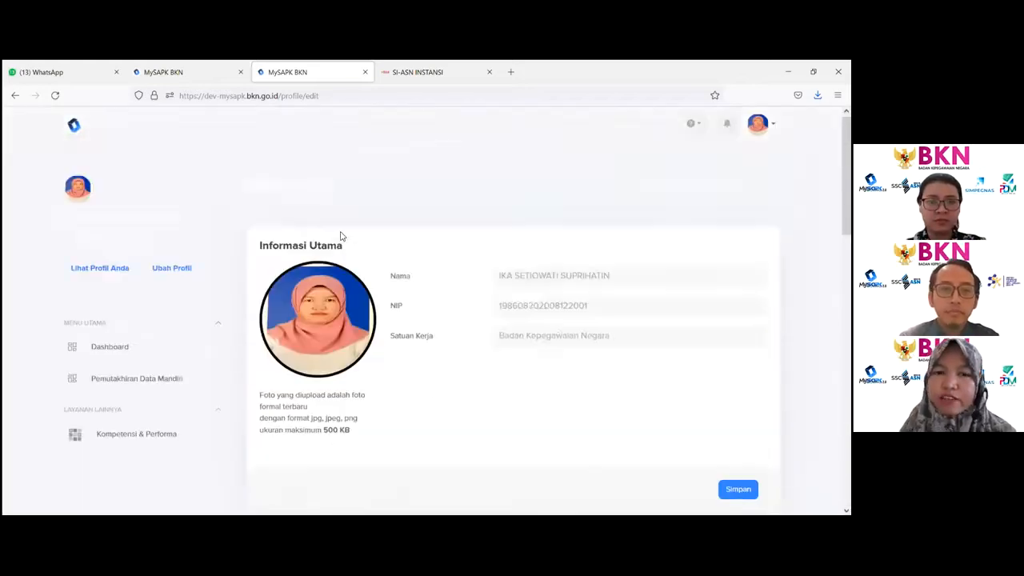
click(259, 210)
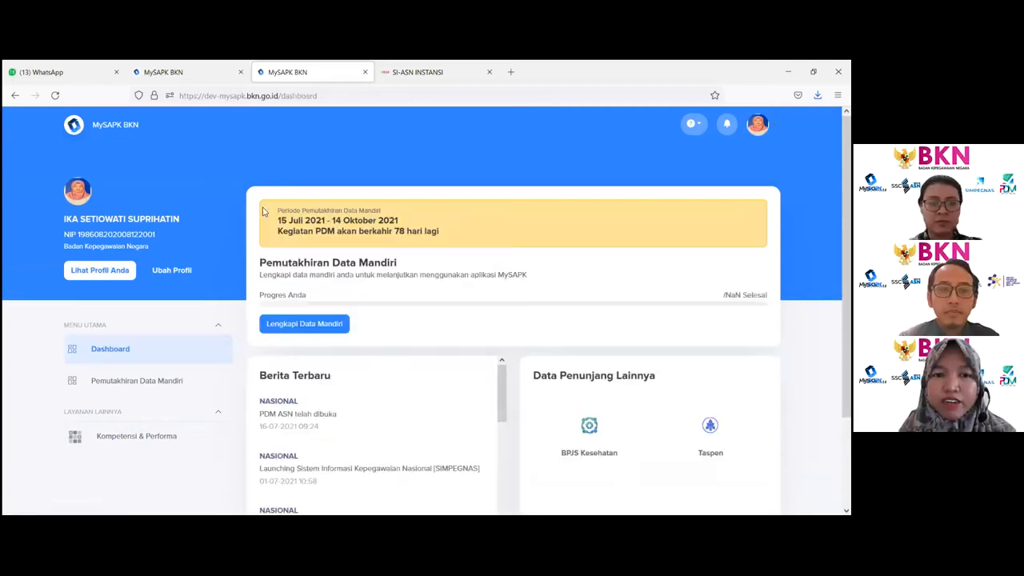
click(318, 328)
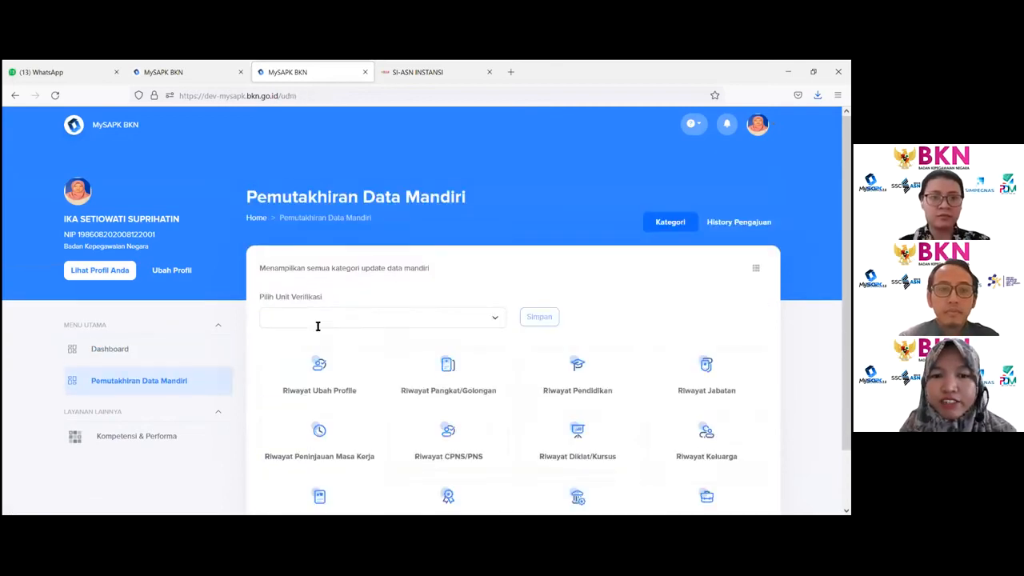
scroll(328, 304, down, 2)
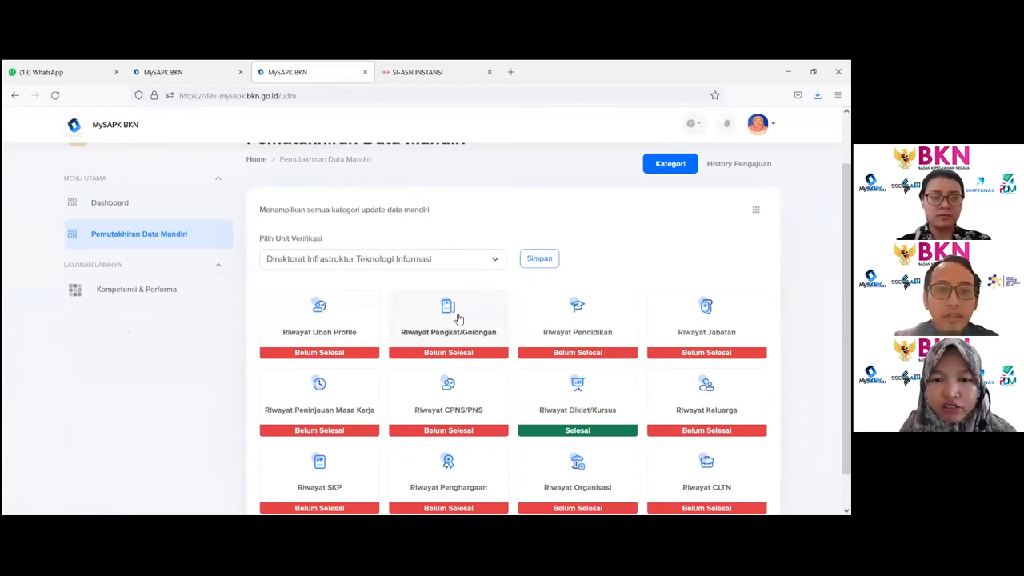
click(318, 323)
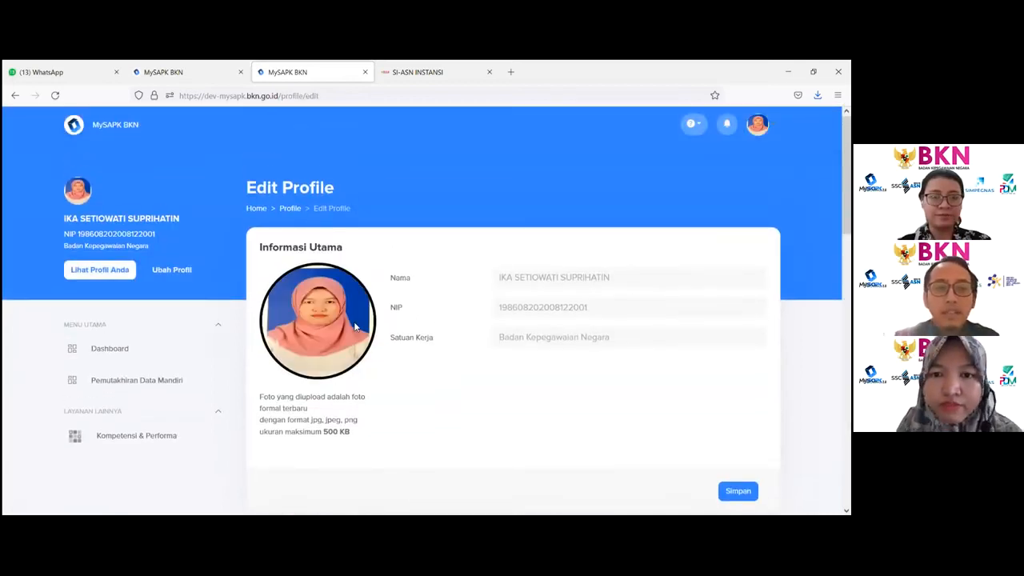
- Scroll through the Edit Profile page, reviewing the Informasi Utama, Kontak Pribadi and Data Pendukung sections
scroll(342, 331, down, 10)
scroll(344, 332, up, 2)
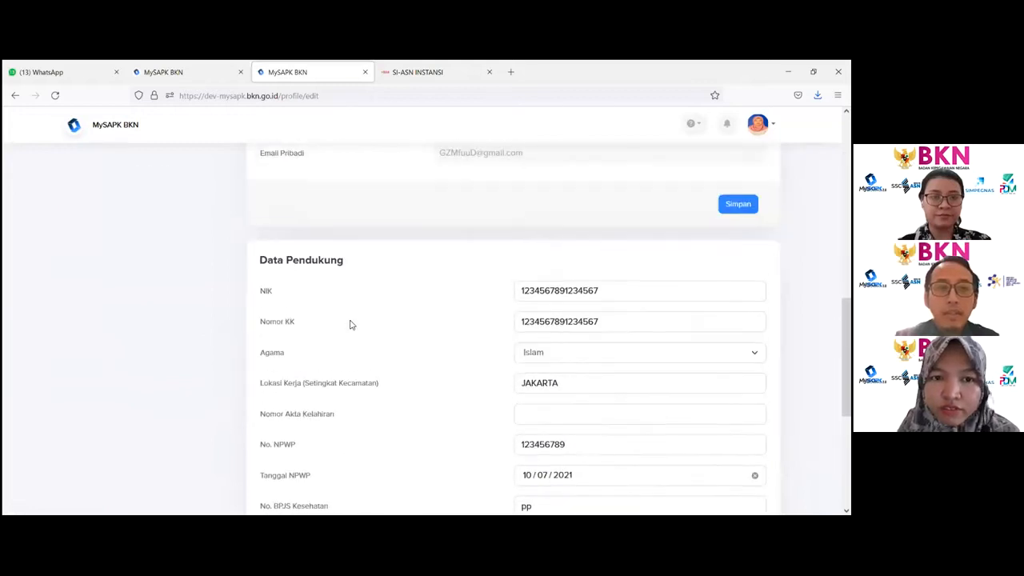
scroll(348, 325, up, 2)
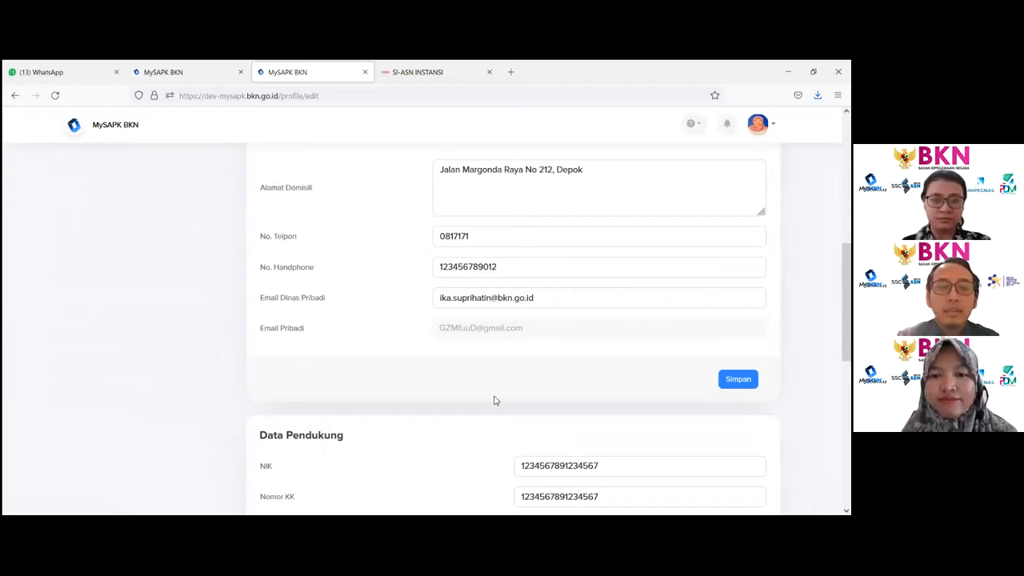
scroll(493, 401, down, 5)
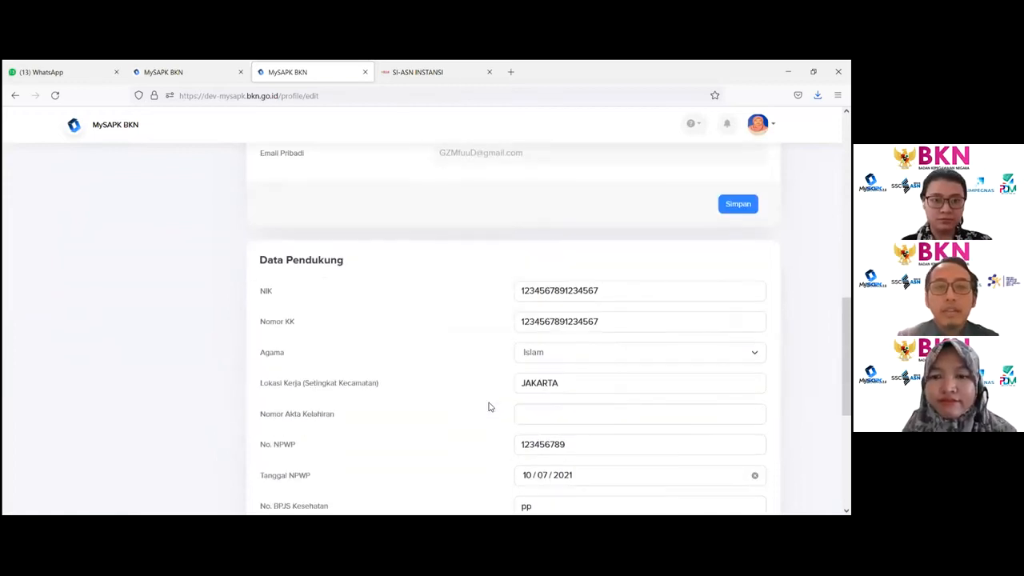
scroll(462, 368, up, 15)
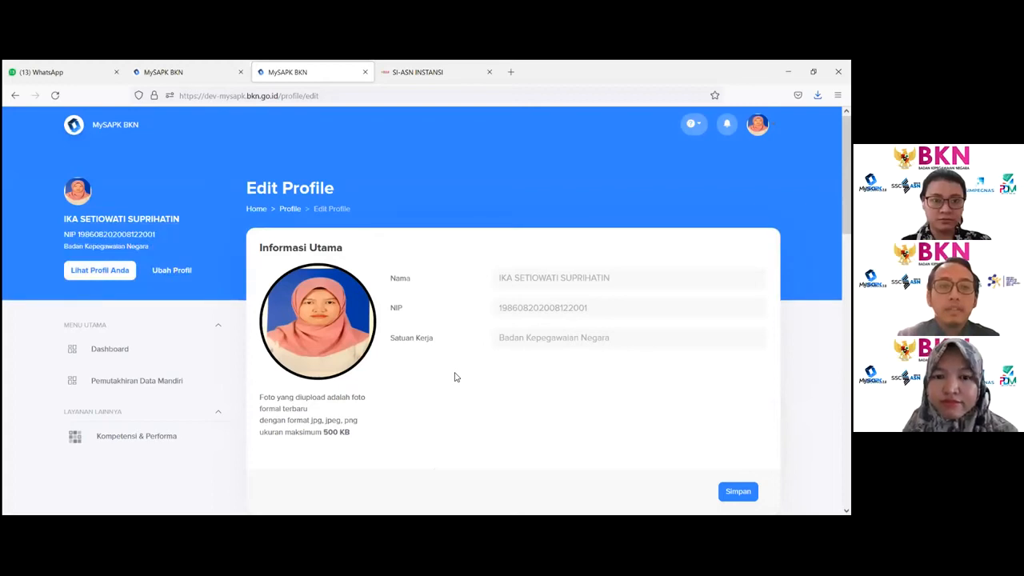
scroll(455, 377, down, 3)
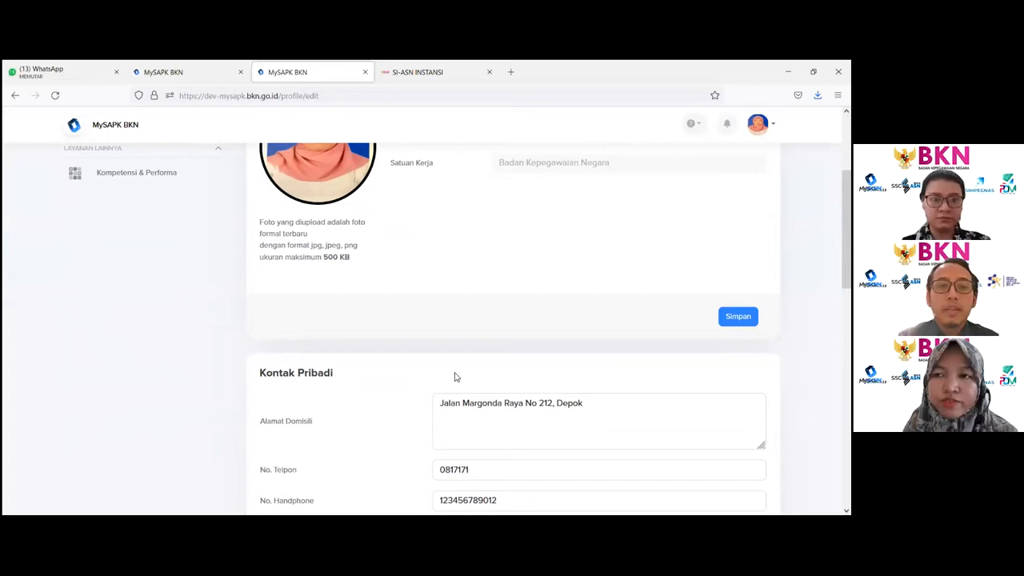
scroll(456, 376, up, 1)
scroll(456, 377, up, 3)
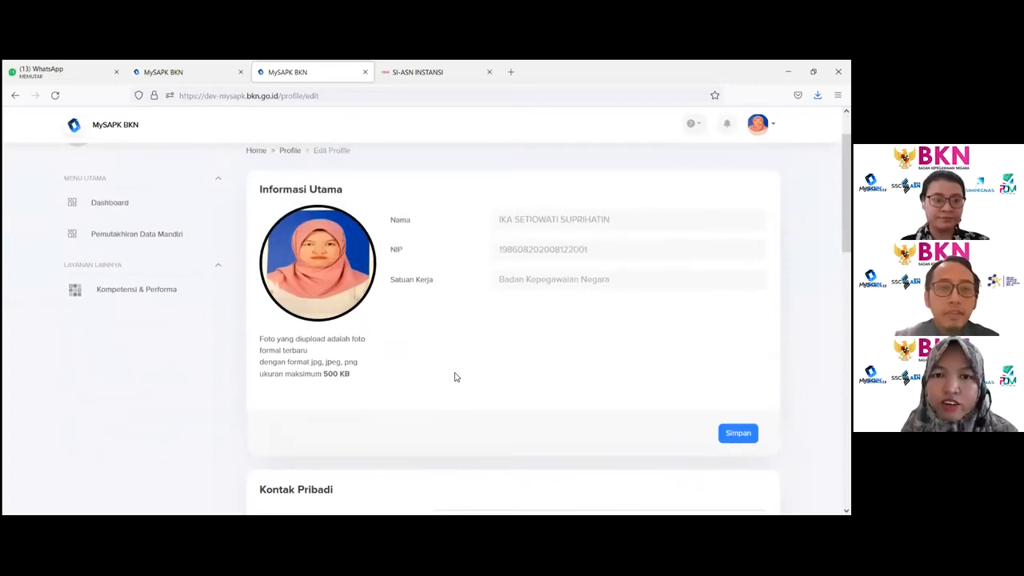
scroll(455, 377, down, 4)
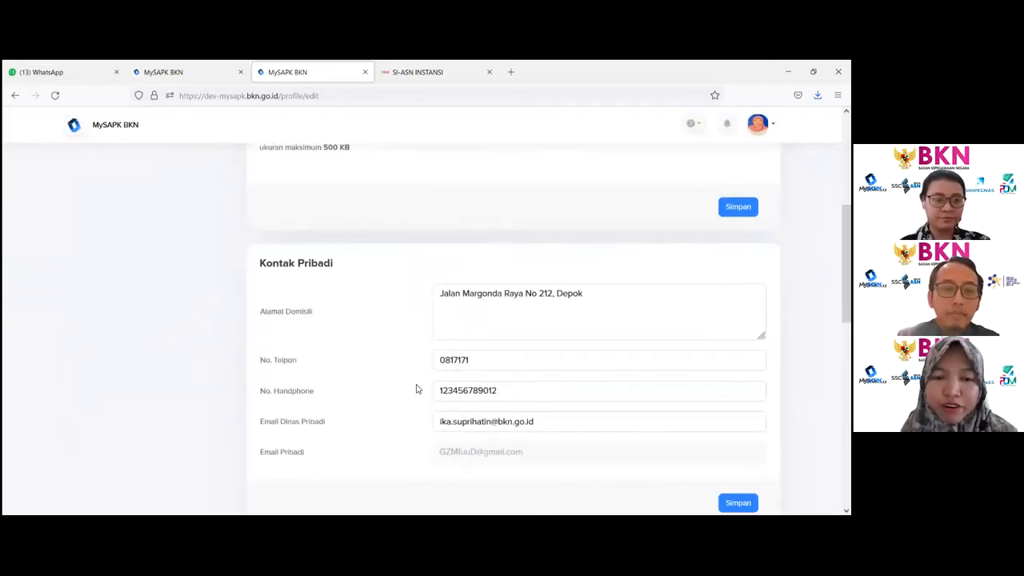
scroll(418, 385, up, 4)
scroll(417, 385, up, 1)
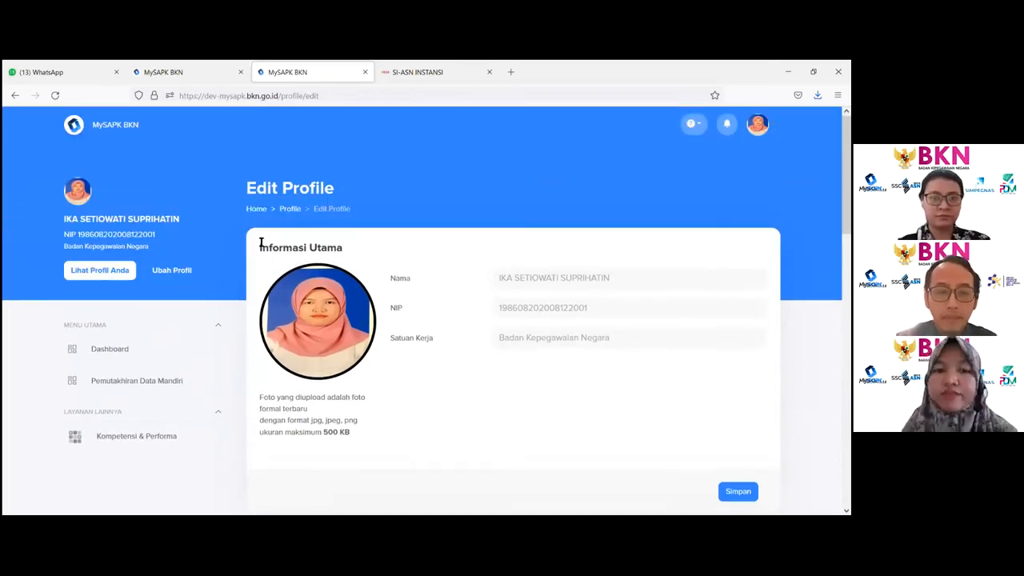
- Return to the dashboard to check the self-update progress, then reopen Riwayat Ubah Profile
click(257, 210)
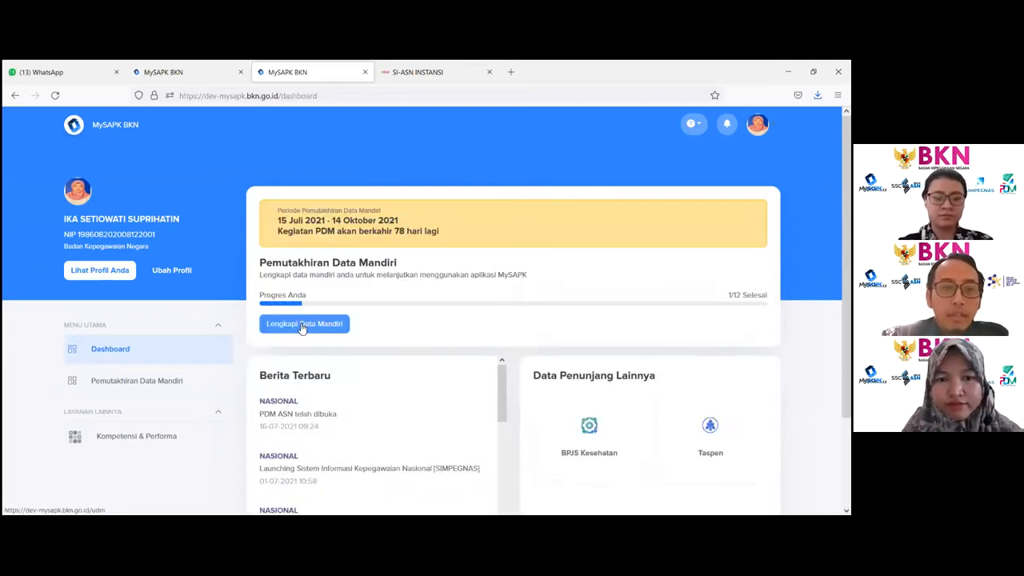
click(303, 326)
scroll(304, 320, down, 3)
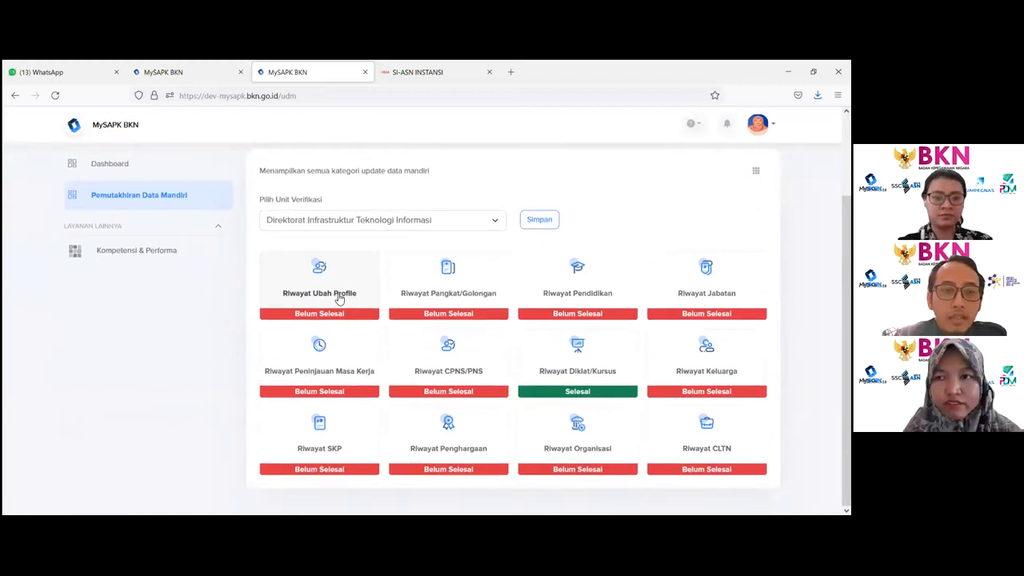
click(340, 296)
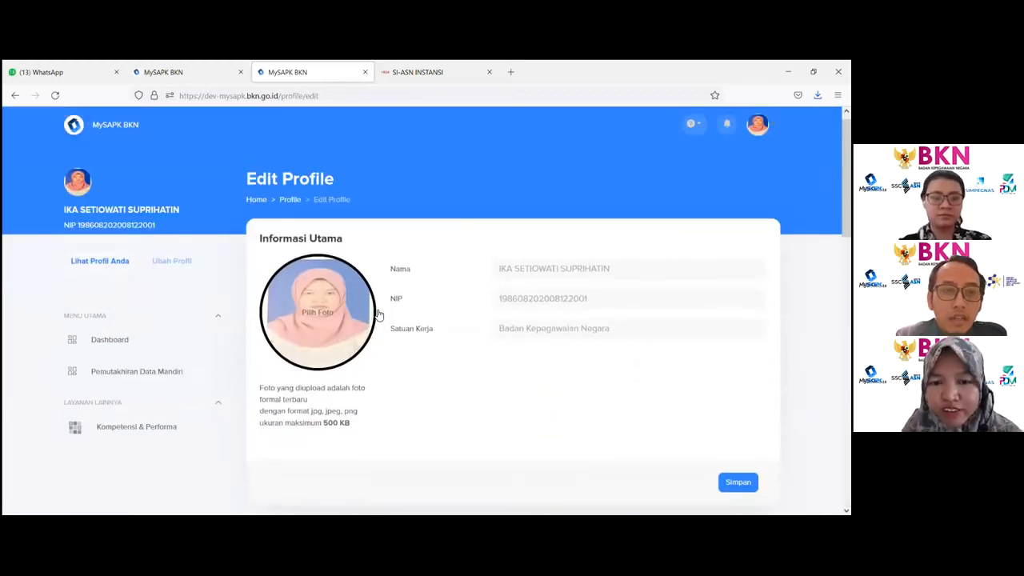
- Scroll to the Data Pendukung section and highlight the Nomor KK value
scroll(441, 395, down, 5)
scroll(440, 395, up, 1)
double_click(531, 235)
click(535, 267)
double_click(535, 266)
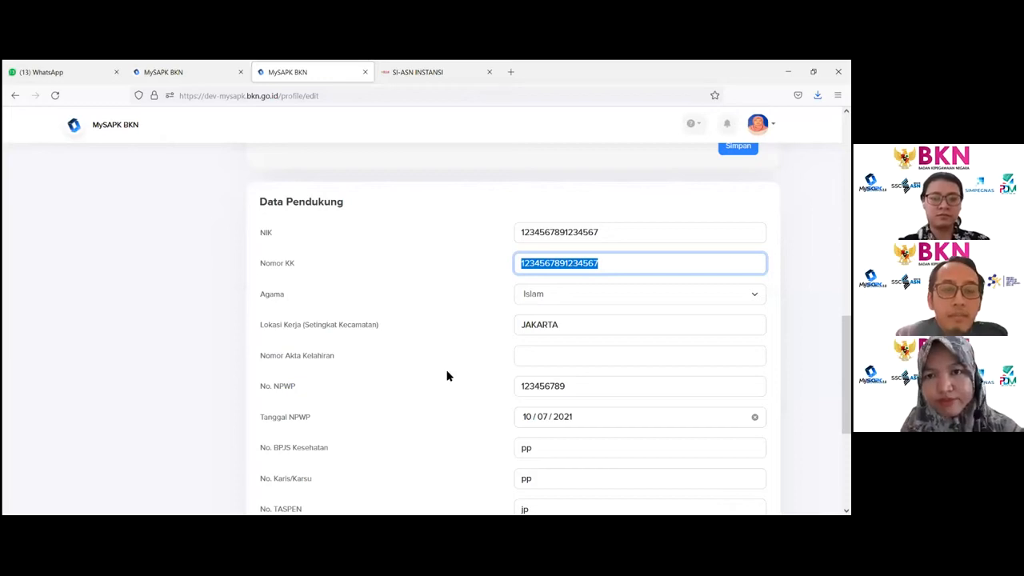
- Review the supporting data fields from Lokasi Kerja down to Kelas Jabatan
scroll(348, 343, down, 3)
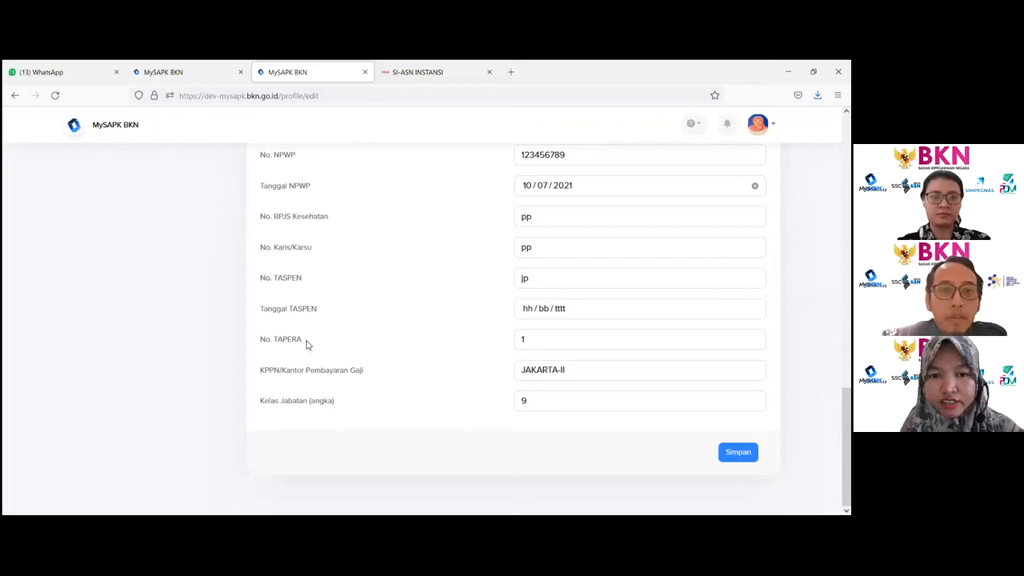
scroll(303, 349, up, 1)
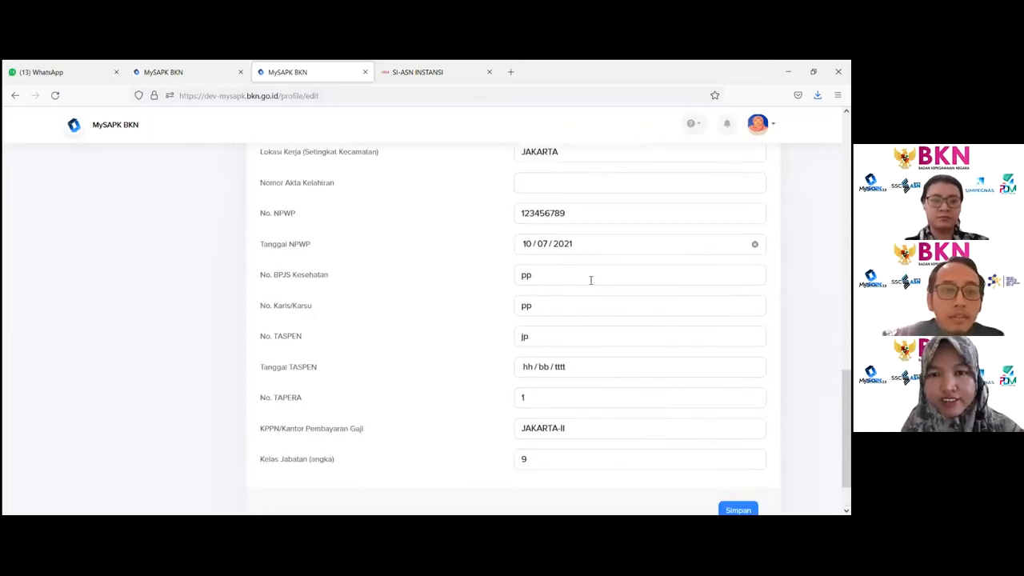
click(623, 248)
click(430, 263)
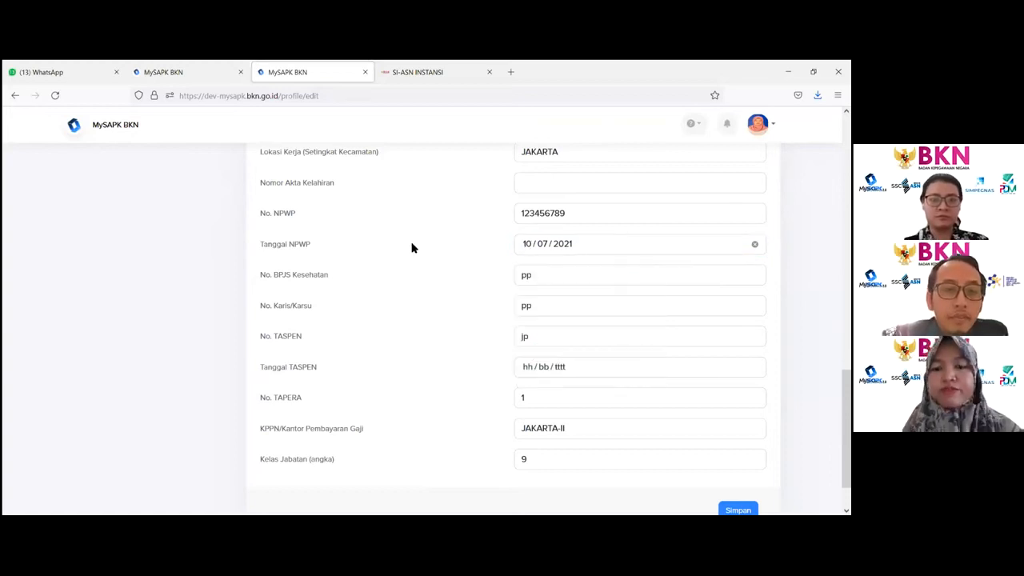
scroll(413, 253, up, 1)
scroll(413, 253, down, 1)
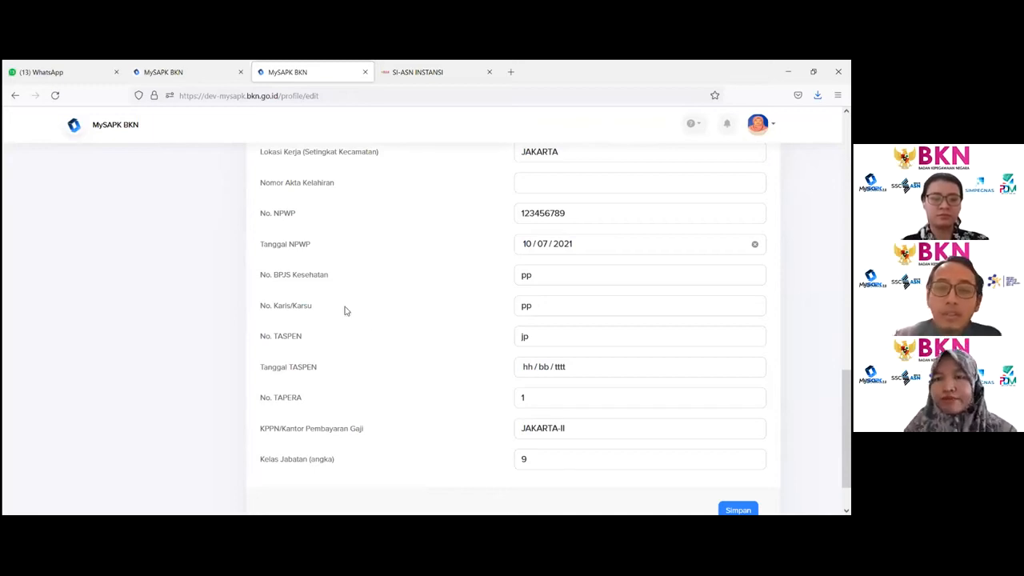
scroll(523, 405, up, 1)
scroll(521, 408, up, 3)
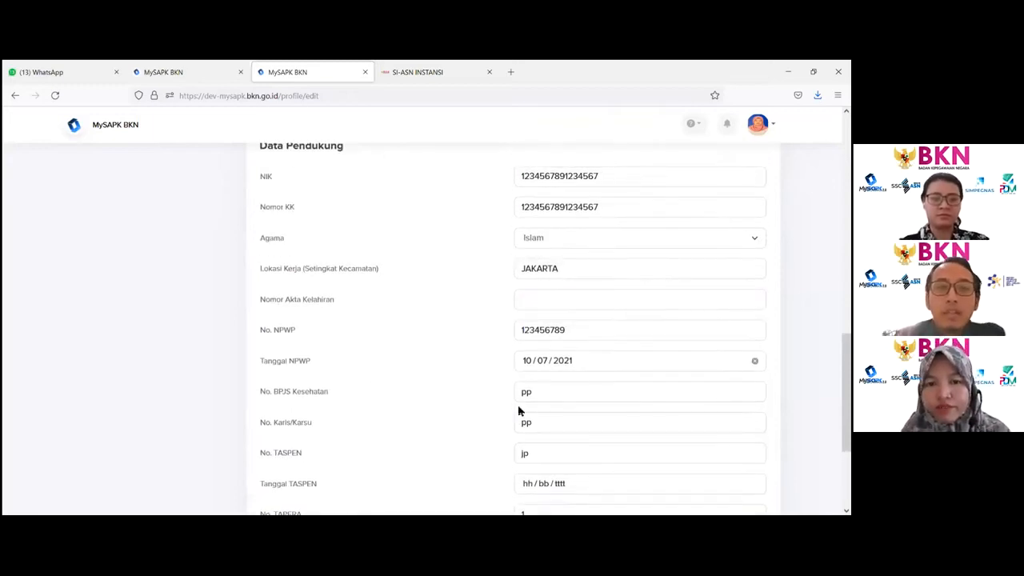
scroll(504, 440, up, 2)
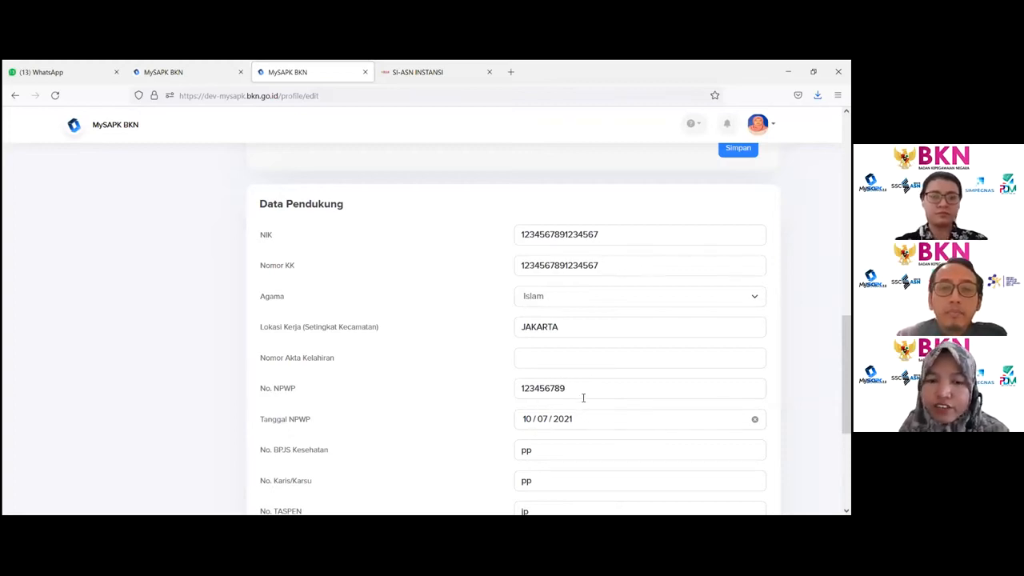
- Point out the NIK and Nomor KK fields and highlight the No. NPWP label
click(537, 241)
click(524, 270)
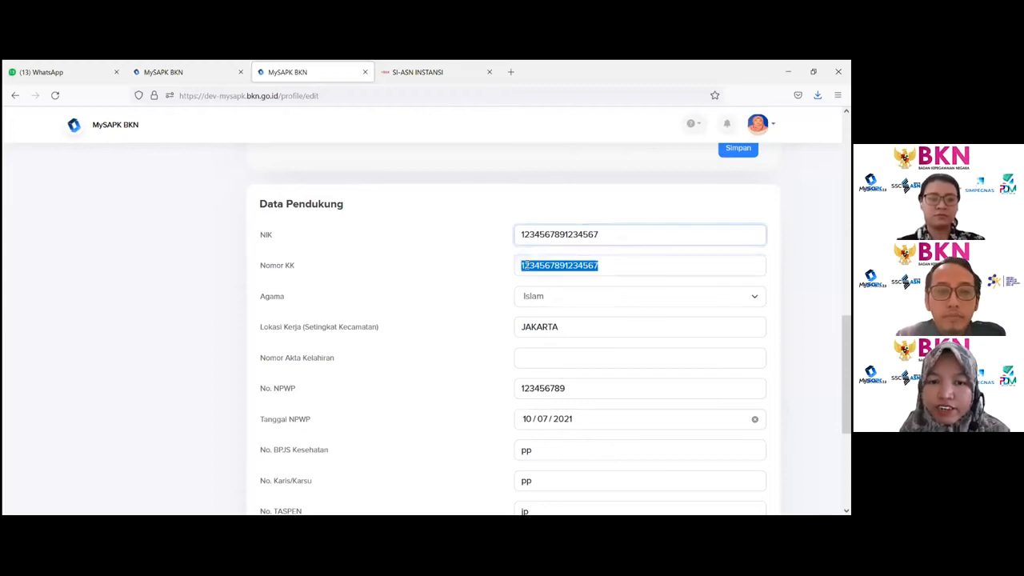
scroll(576, 372, down, 1)
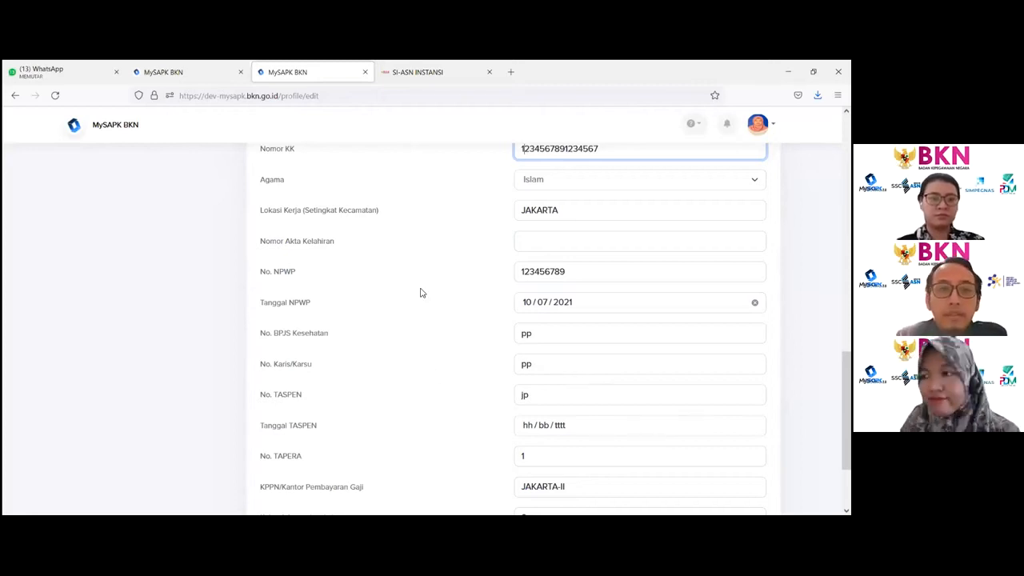
scroll(421, 293, up, 5)
scroll(388, 321, down, 6)
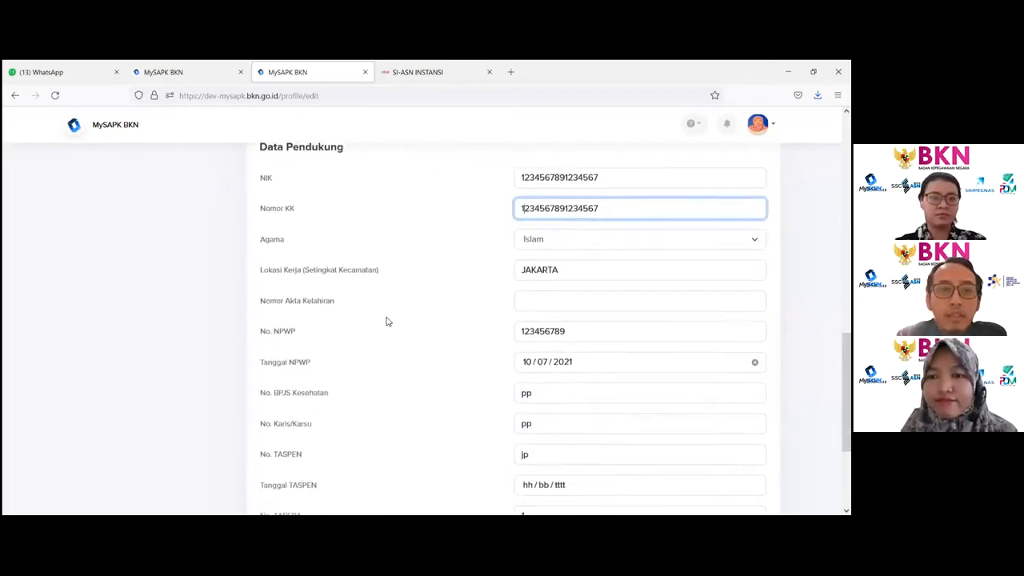
double_click(294, 212)
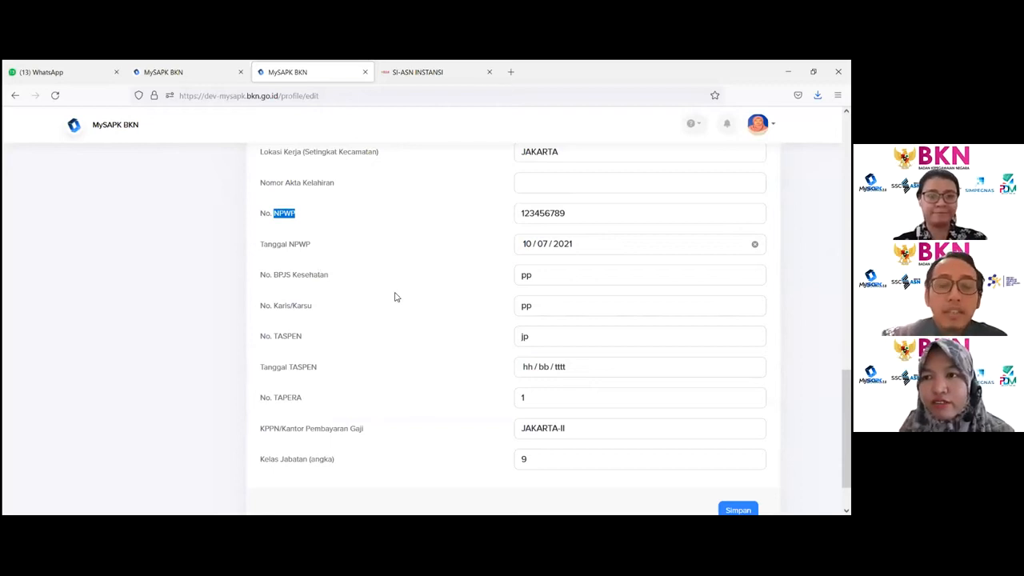
- Scroll through the profile page again and highlight the Lokasi Kerja (Setingkat Kecamatan) label
scroll(393, 301, up, 3)
scroll(391, 305, up, 3)
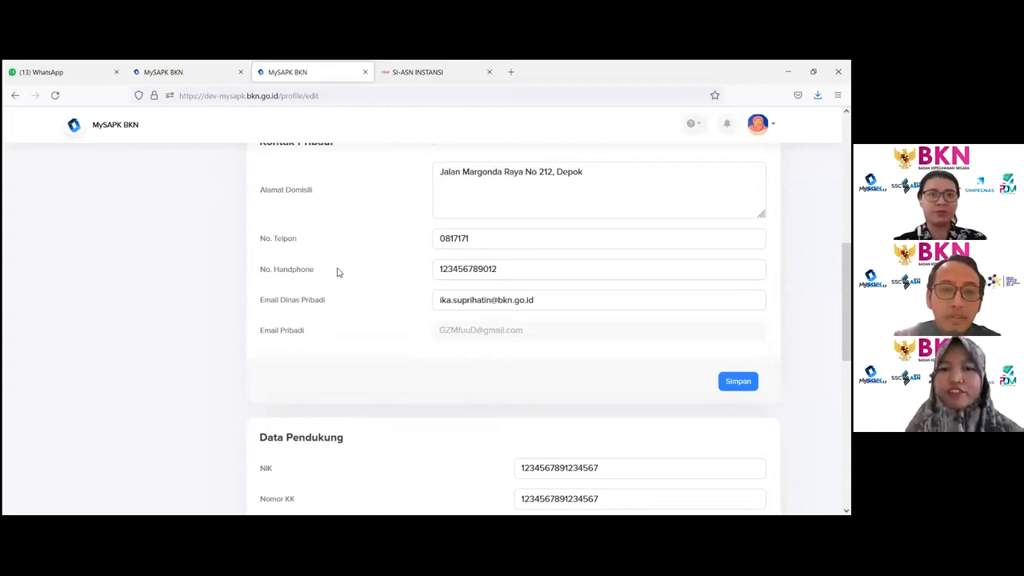
scroll(367, 344, up, 6)
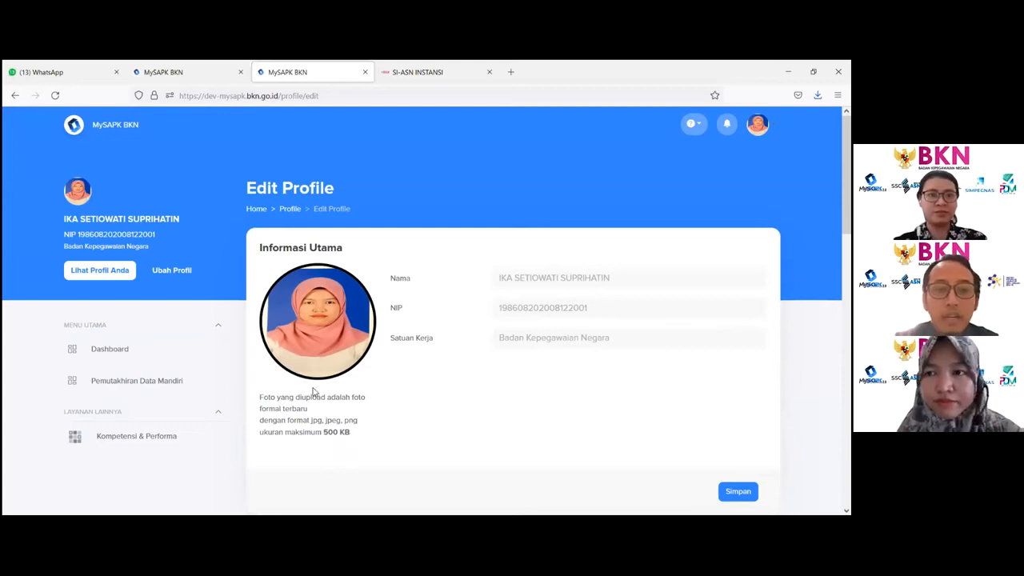
scroll(414, 400, down, 10)
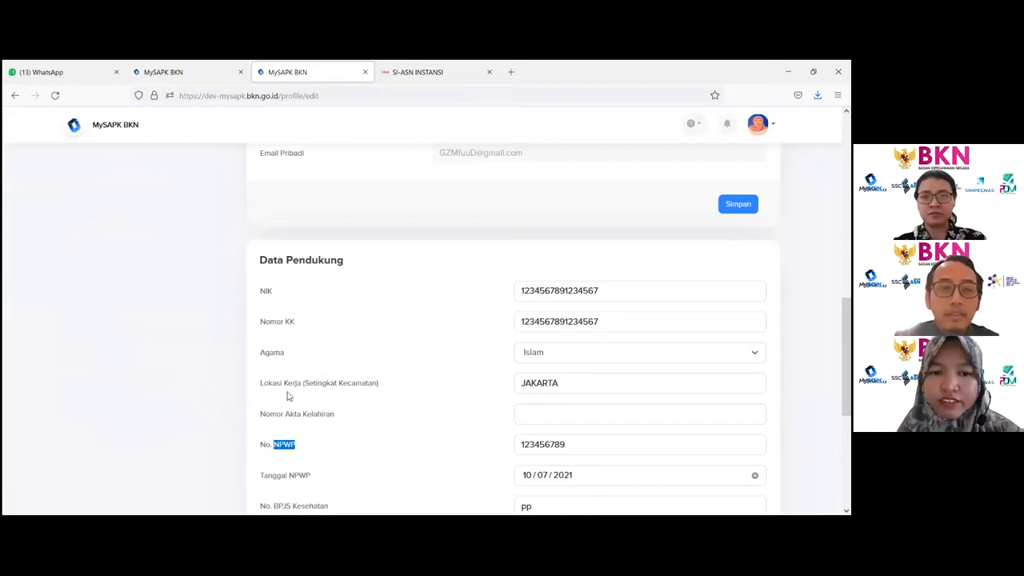
click(276, 401)
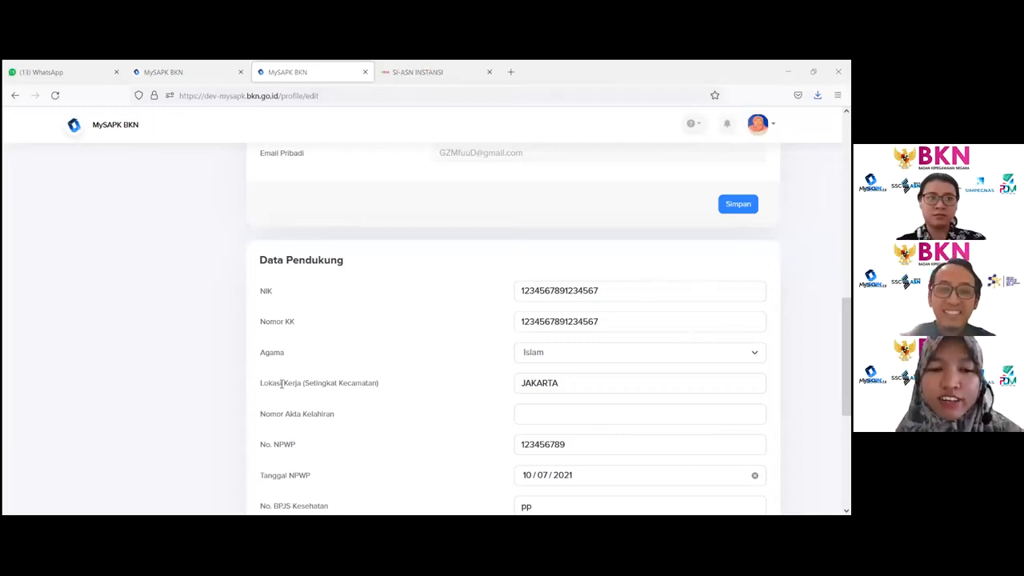
triple_click(269, 385)
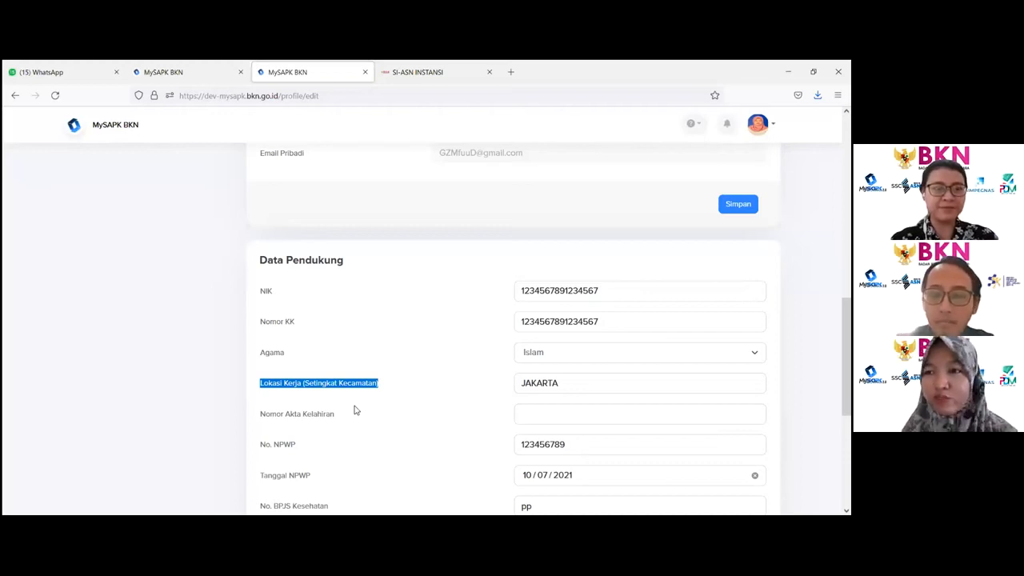
- Return to the dashboard and open the Pemutakhiran Data Mandiri category list via Lengkapi Data Mandiri
double_click(330, 389)
scroll(334, 379, up, 3)
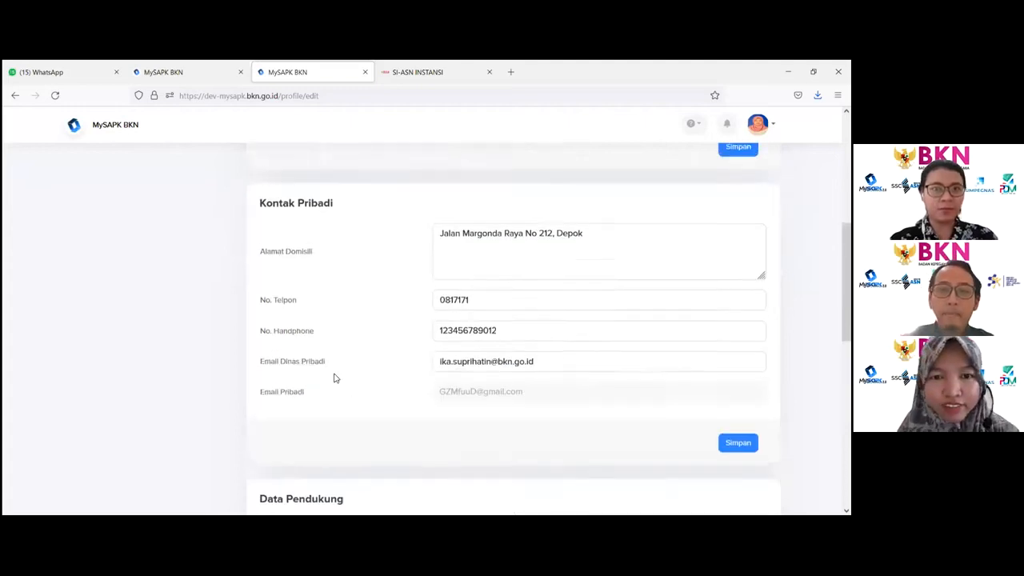
scroll(335, 378, up, 10)
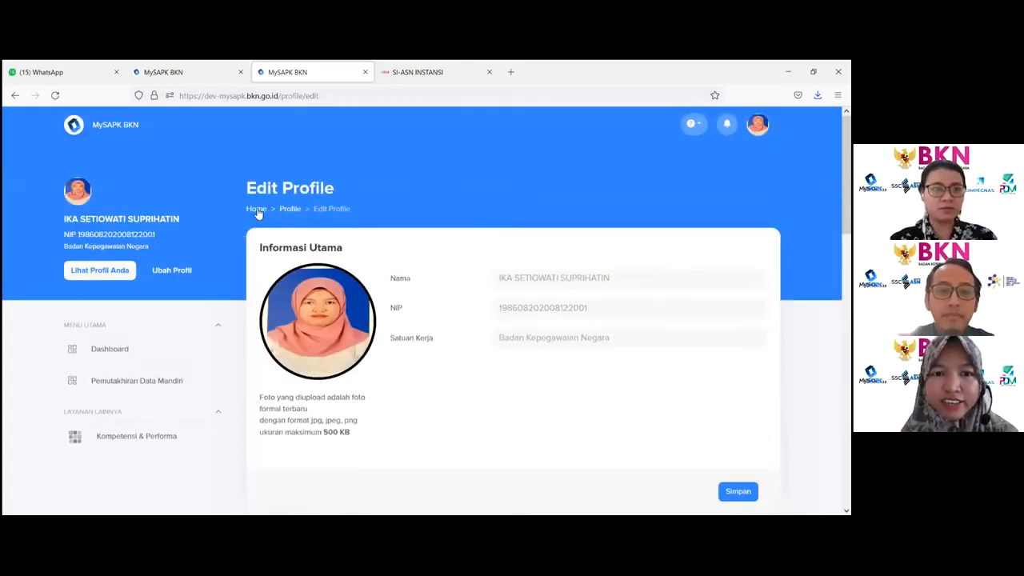
click(256, 209)
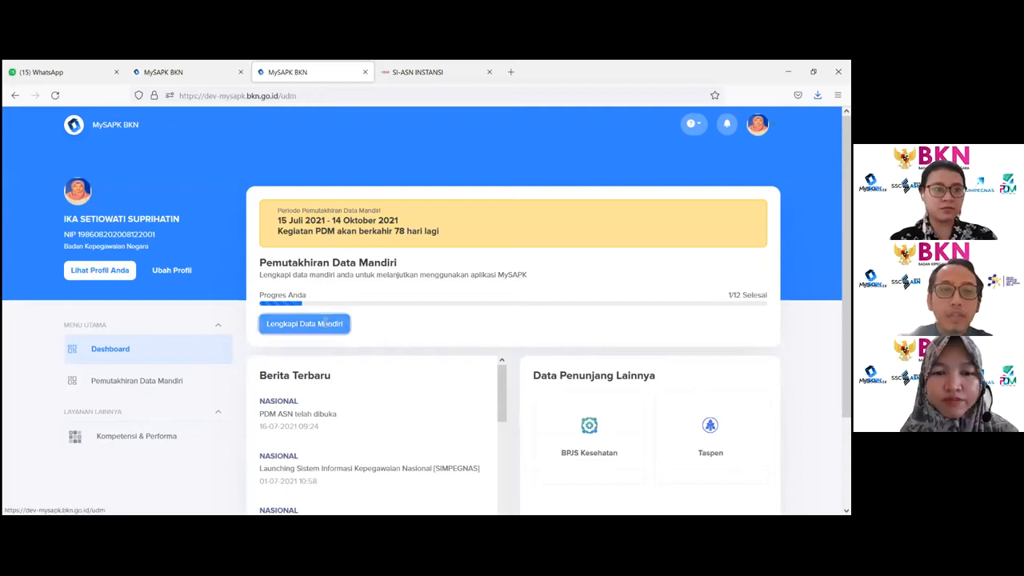
click(324, 323)
scroll(352, 321, down, 3)
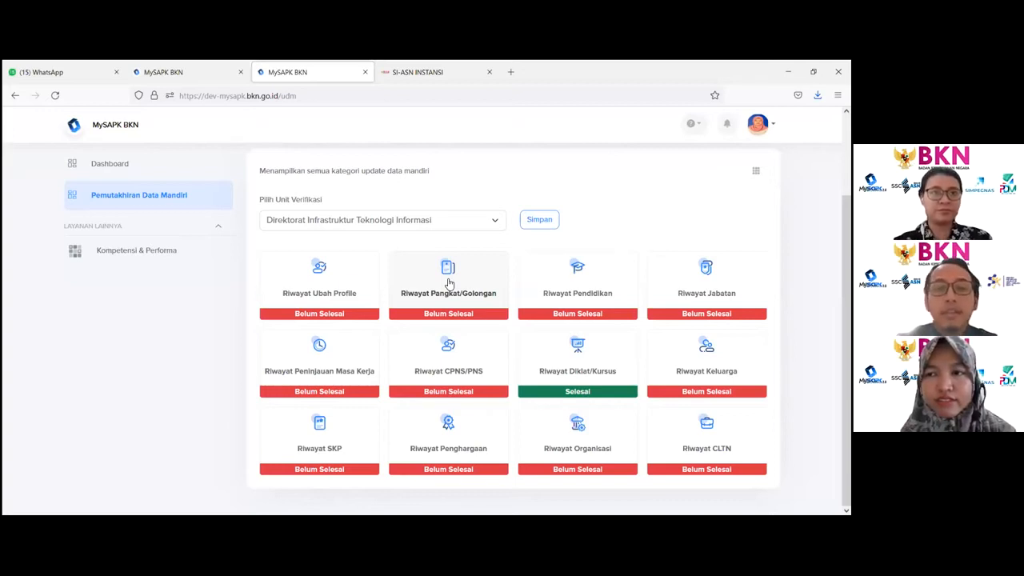
- Open Riwayat Pangkat/Golongan, edit the III/c - Penata entry, review its fields and continue to the upload stage
click(449, 284)
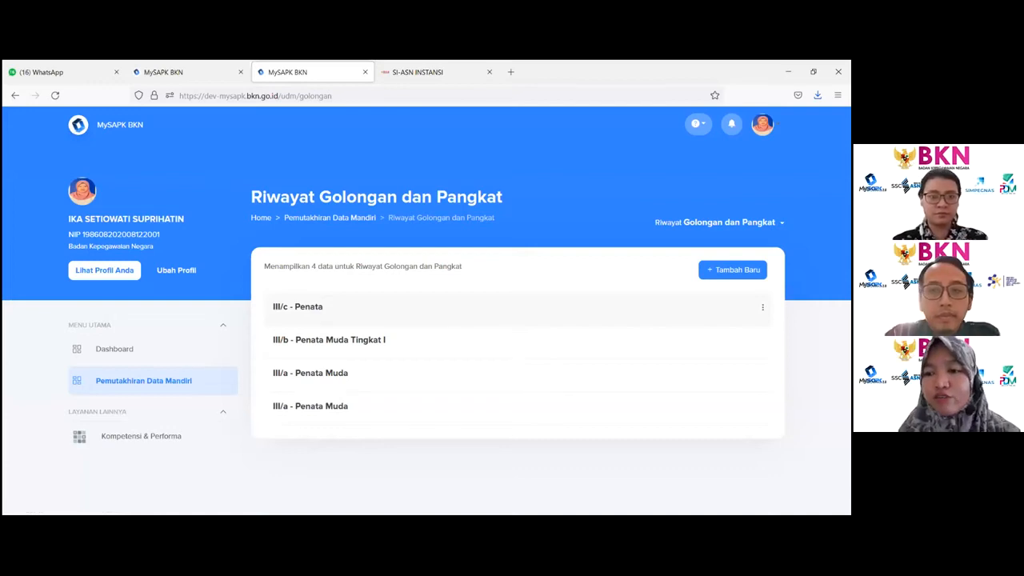
click(763, 307)
click(796, 333)
scroll(509, 319, down, 3)
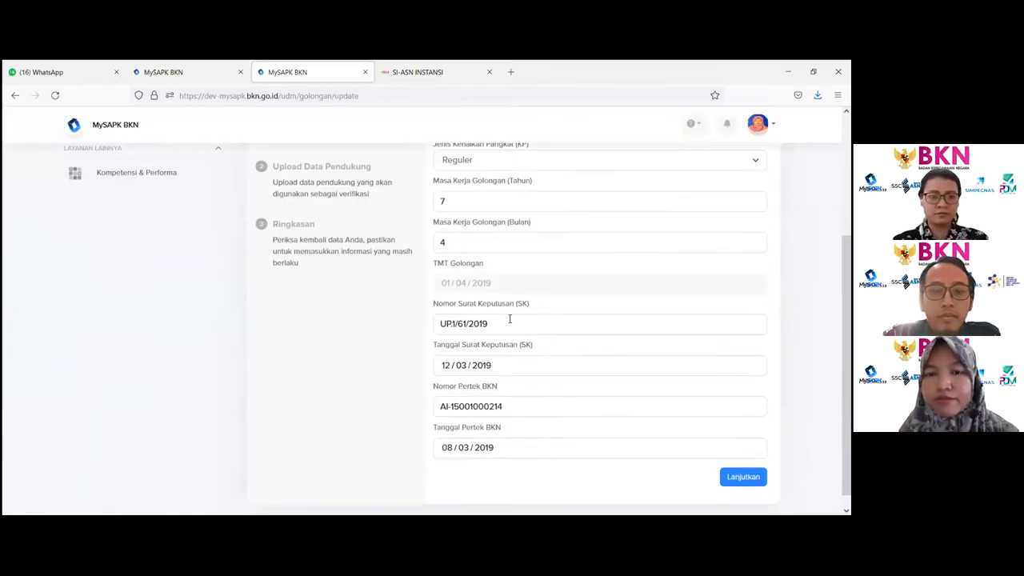
scroll(510, 319, up, 3)
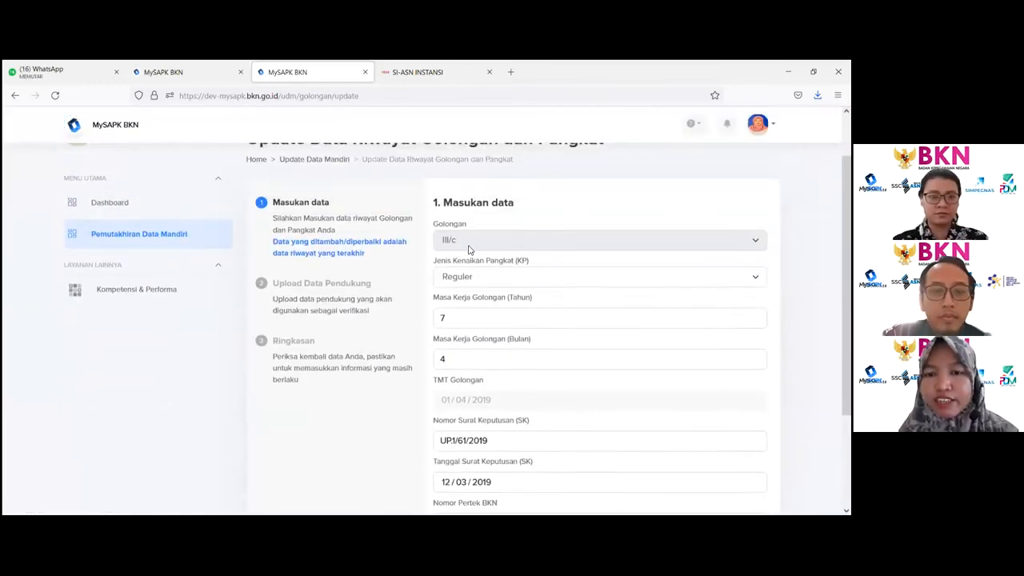
scroll(469, 249, down, 3)
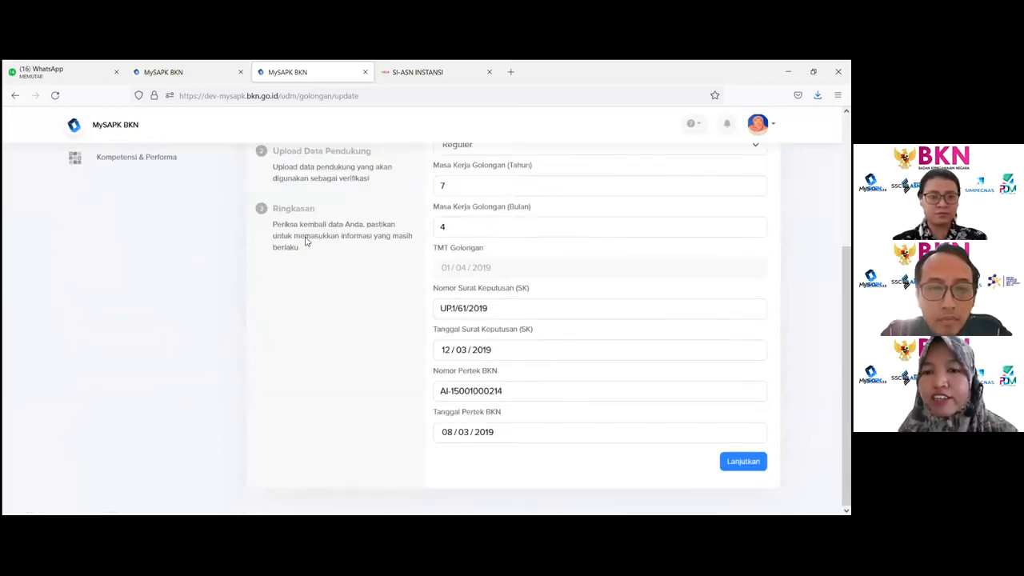
click(744, 461)
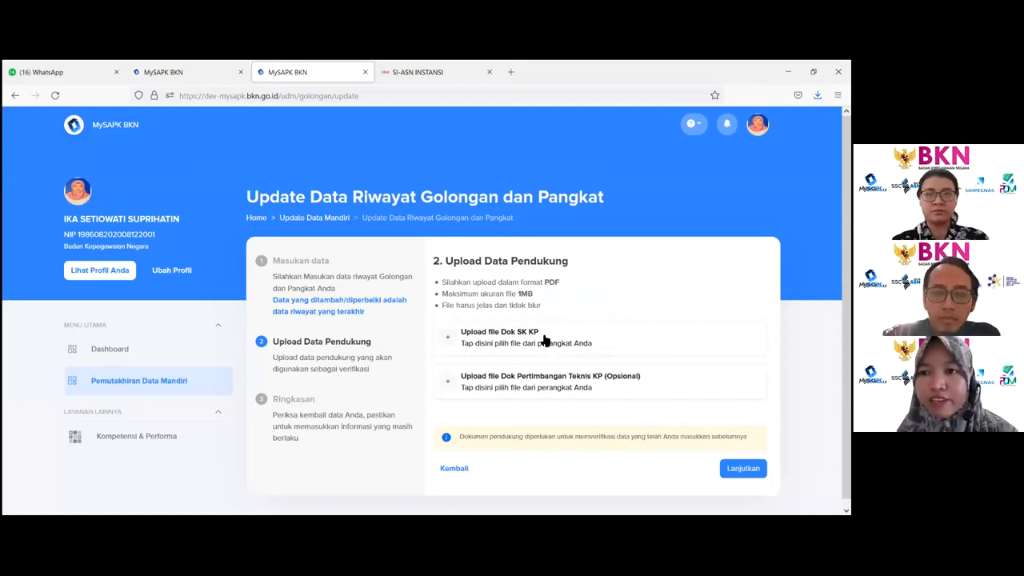
- Upload the NPWP PDF from Downloads as the Dok SK KP document and continue to the summary
click(495, 339)
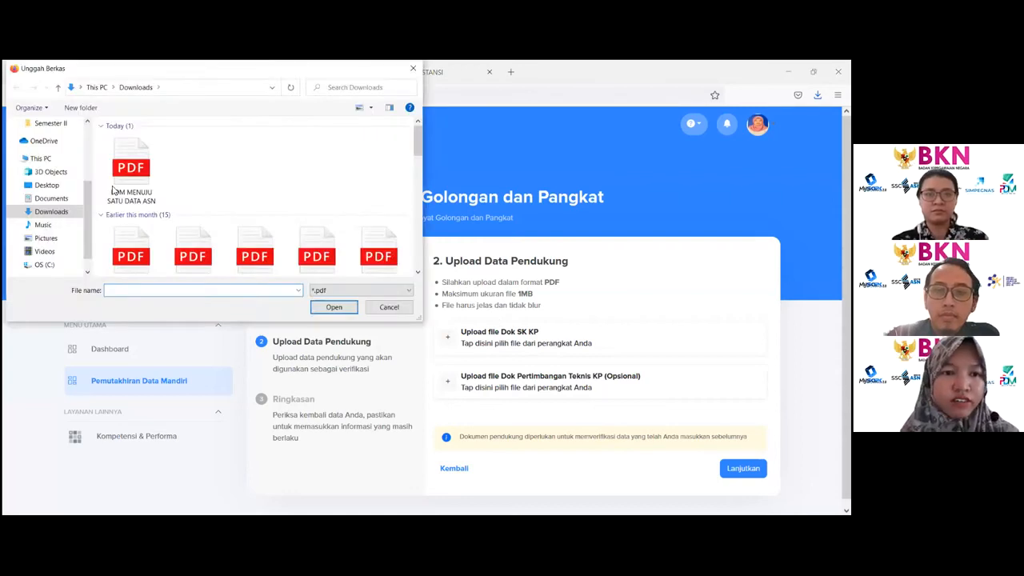
scroll(293, 191, down, 3)
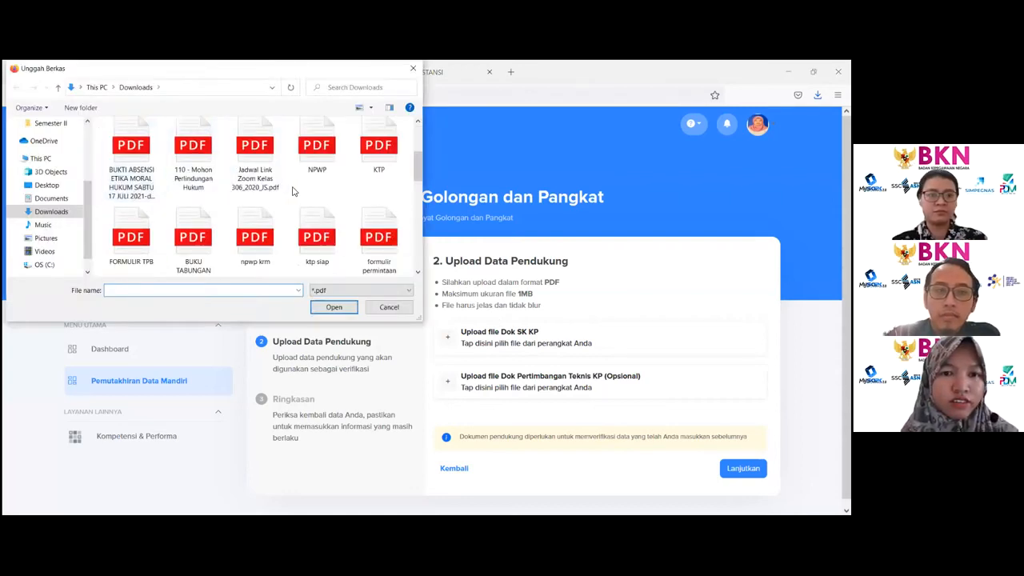
click(329, 164)
click(331, 309)
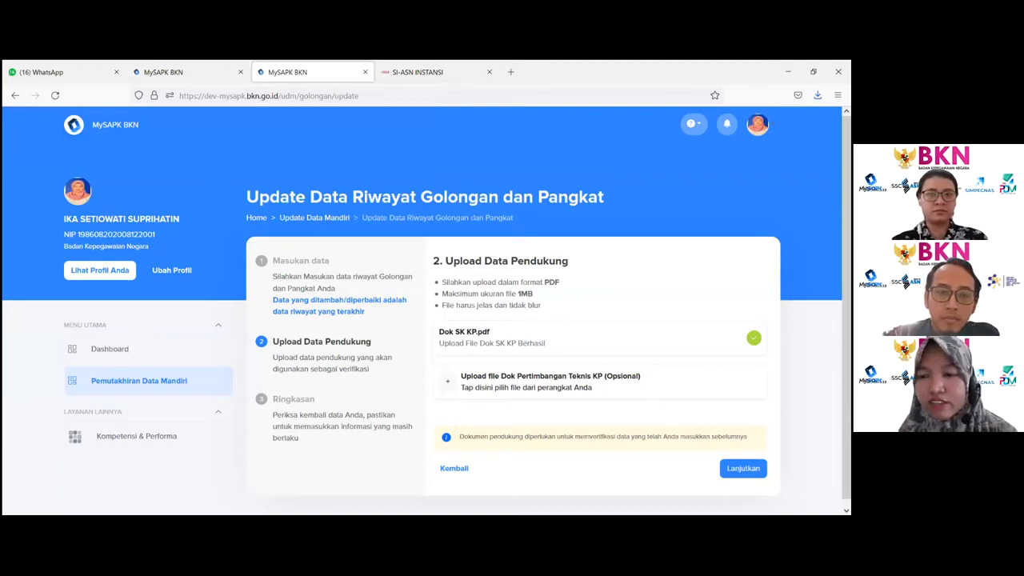
click(743, 468)
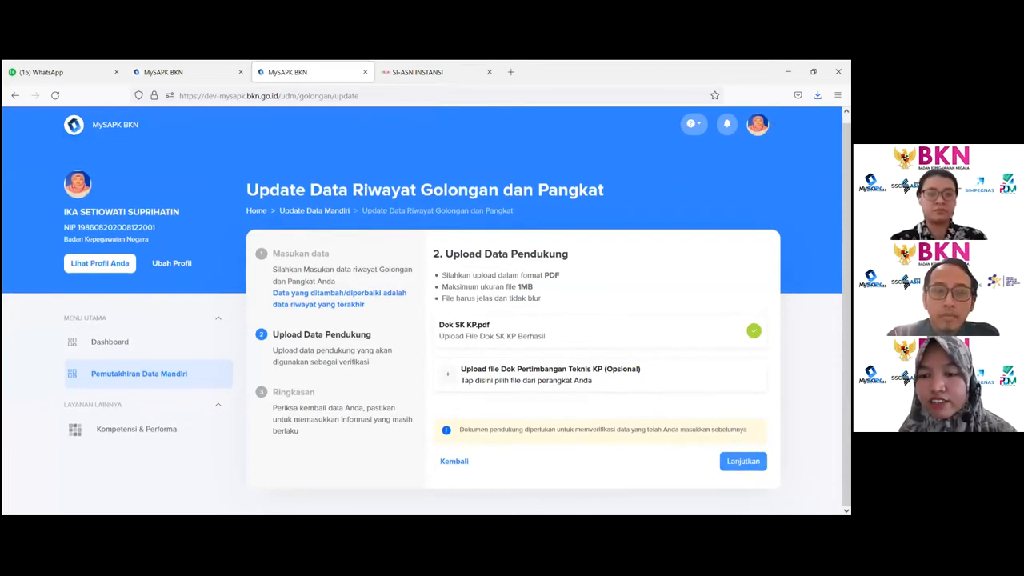
- Tick the declaration that the entered data is correct, submit the rank update, and return to the history list
scroll(605, 254, down, 3)
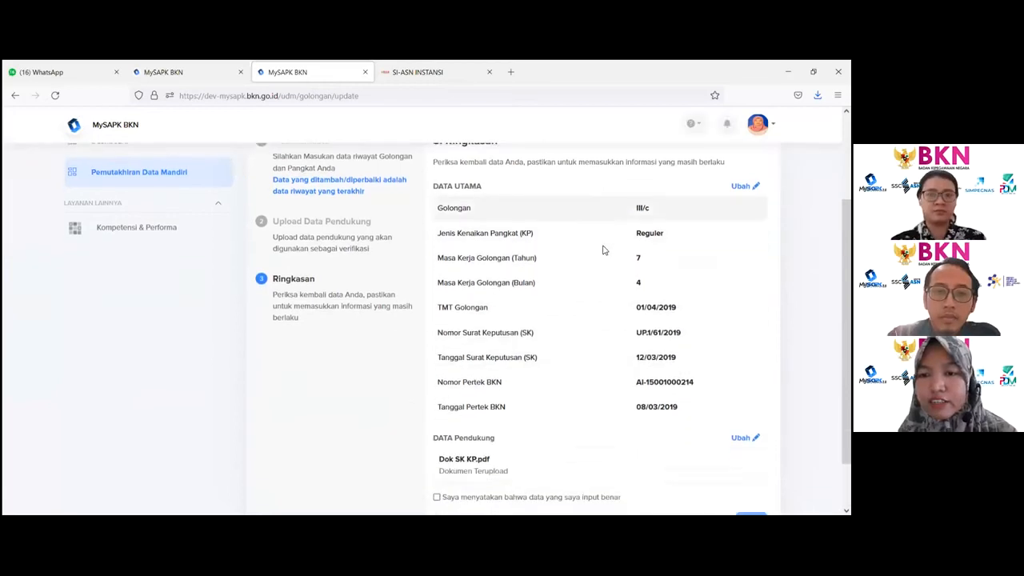
scroll(661, 312, down, 1)
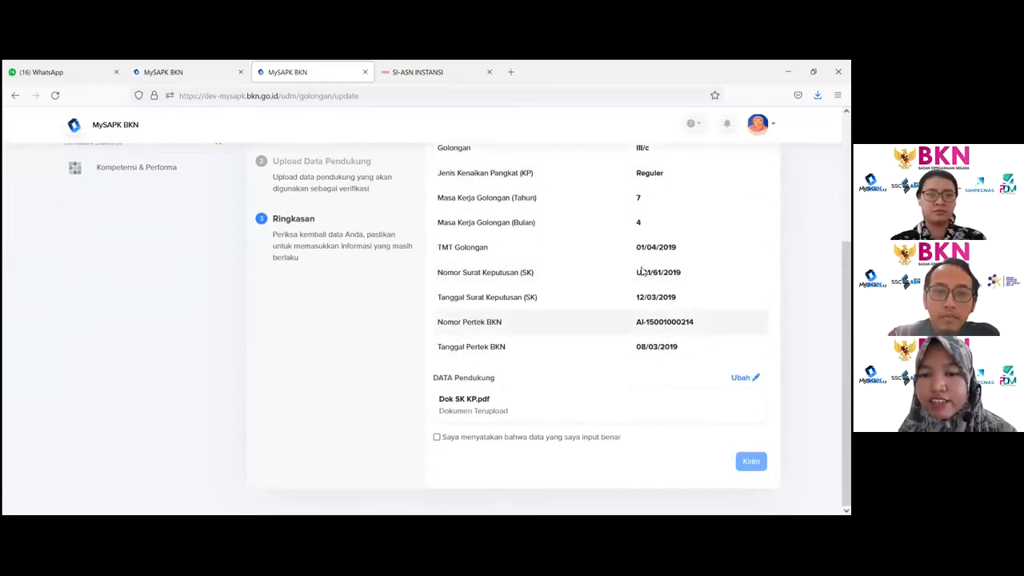
click(436, 438)
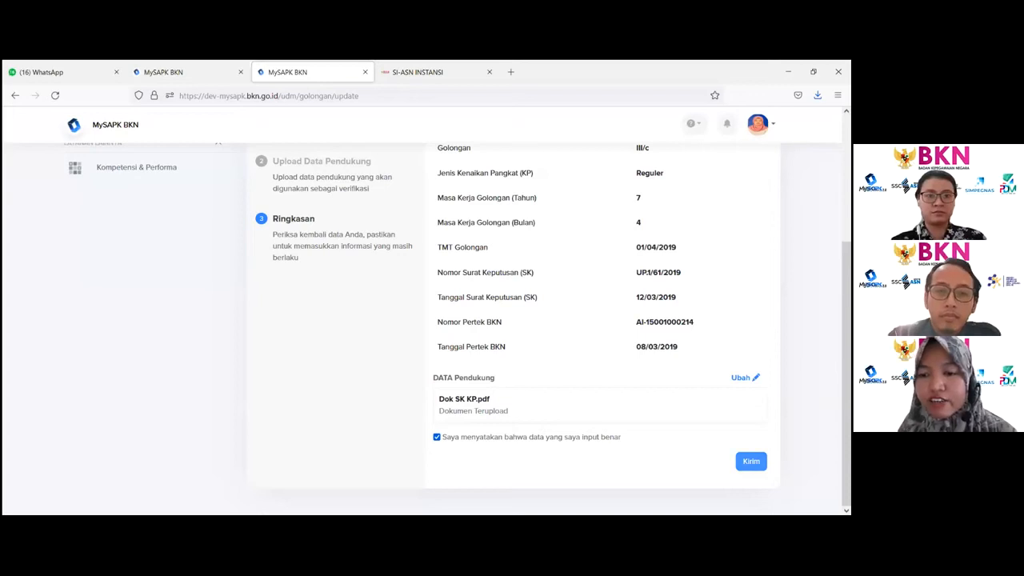
click(752, 461)
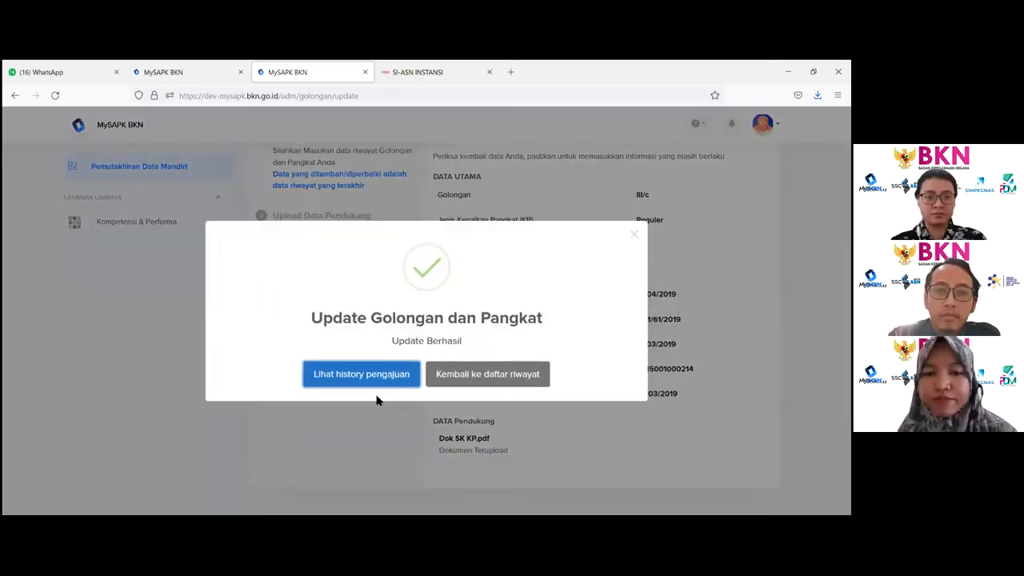
click(490, 375)
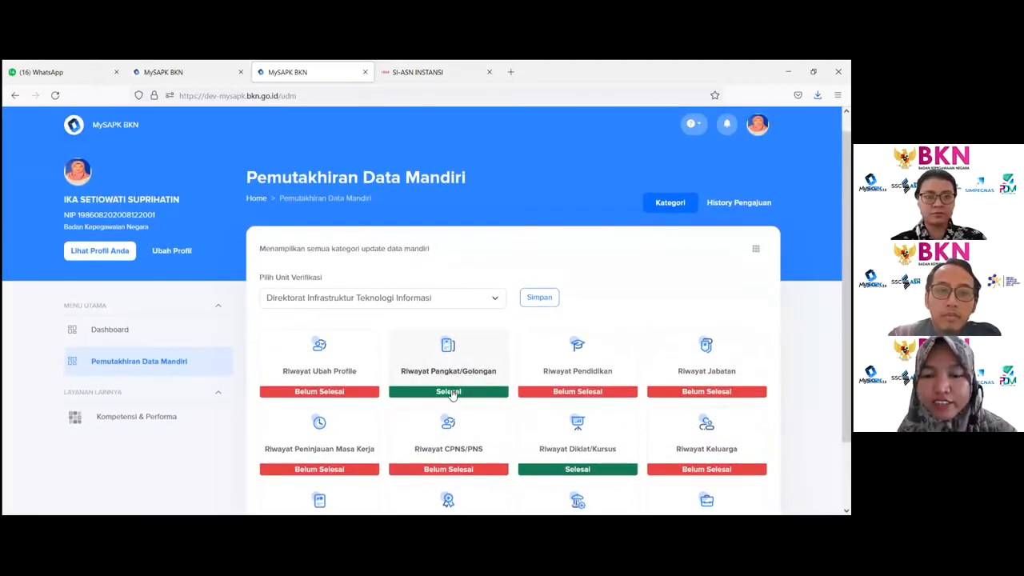
- Check the rank history list and the History Pengajuan submission list, then return to the categories
click(440, 370)
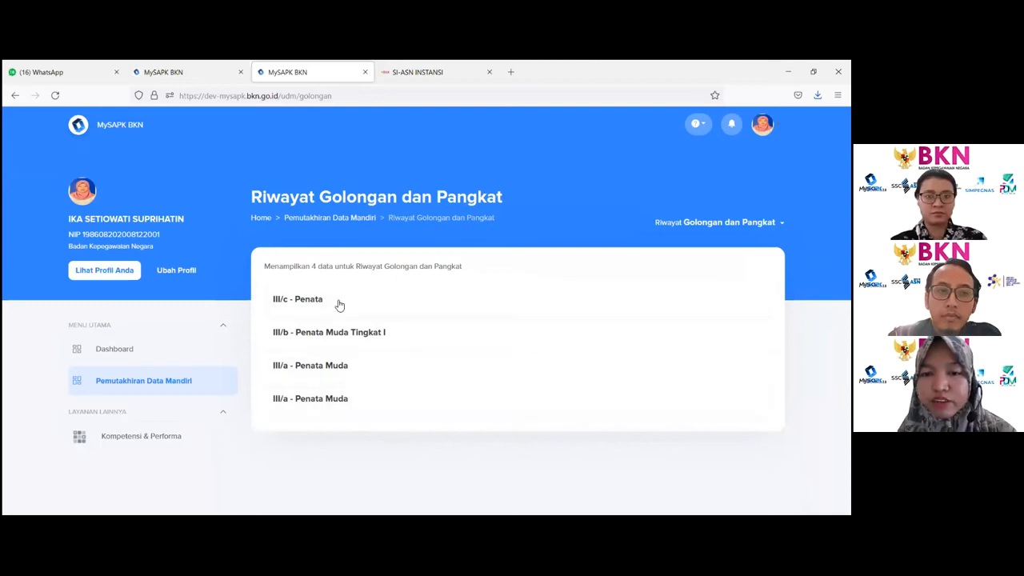
click(331, 219)
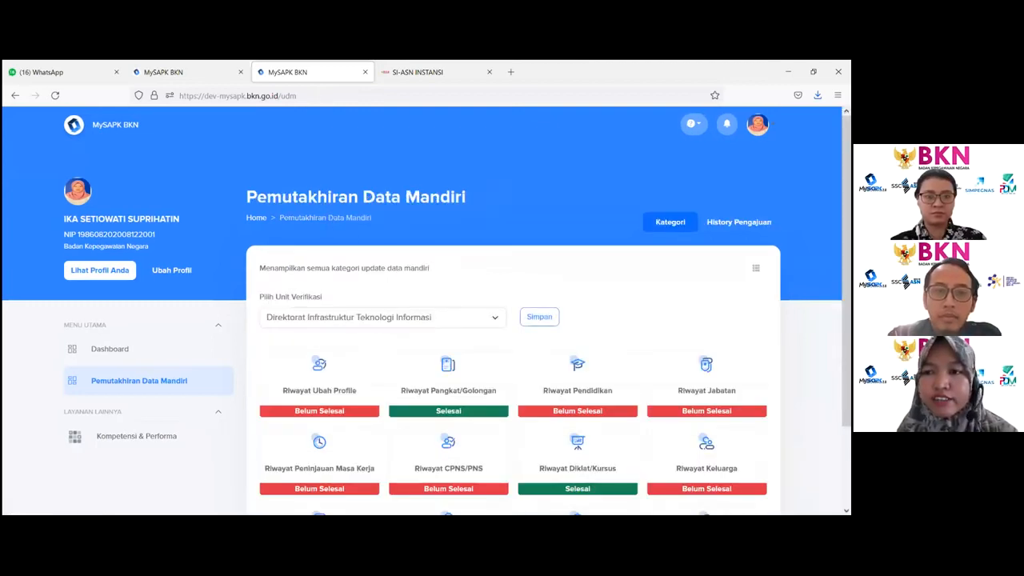
click(738, 222)
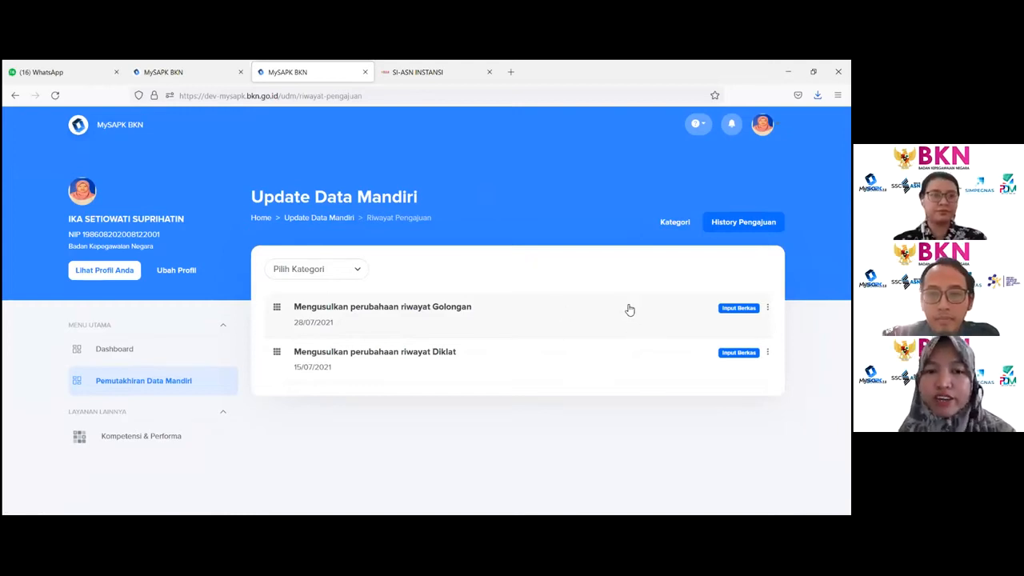
click(309, 219)
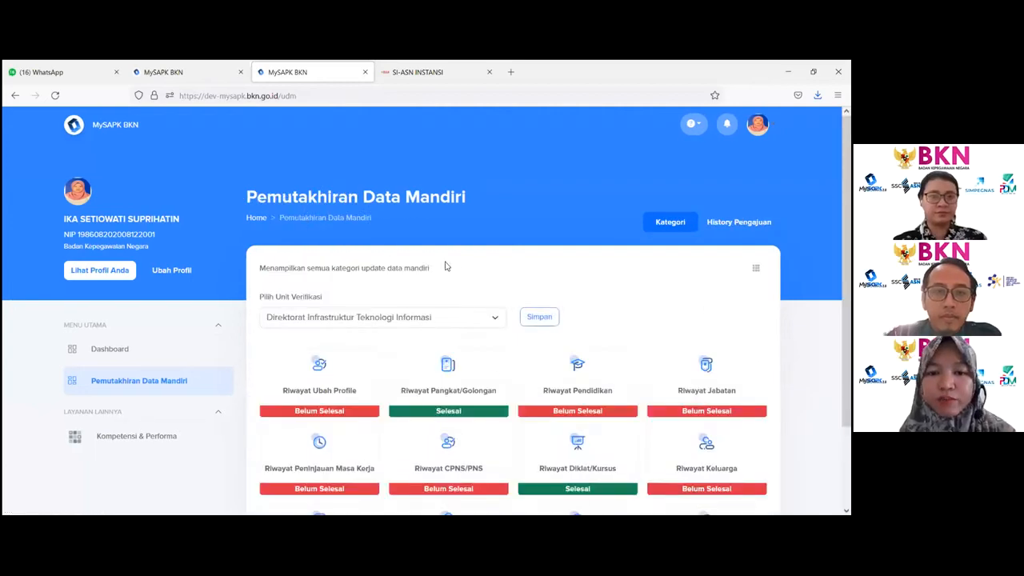
click(588, 391)
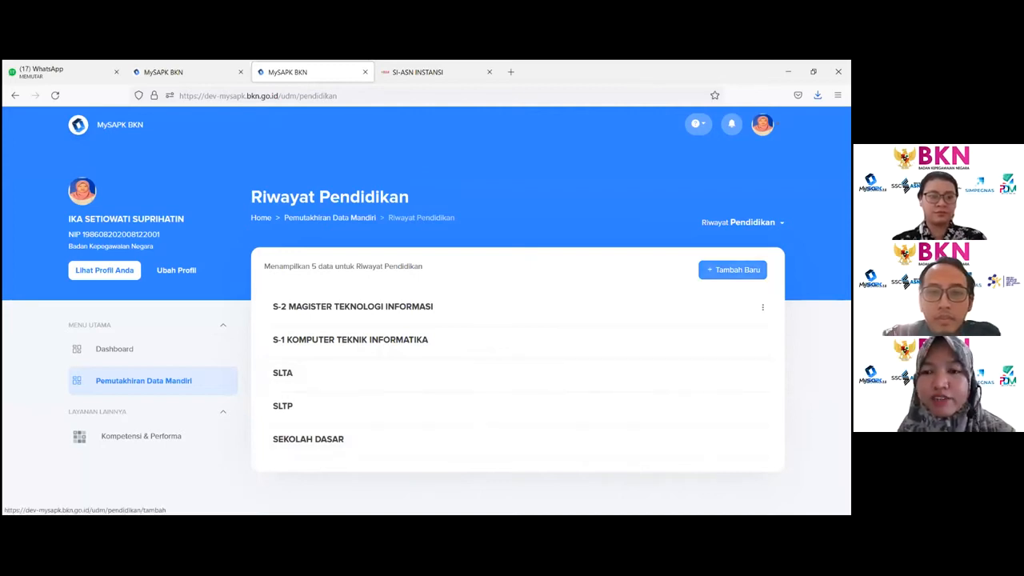
click(732, 270)
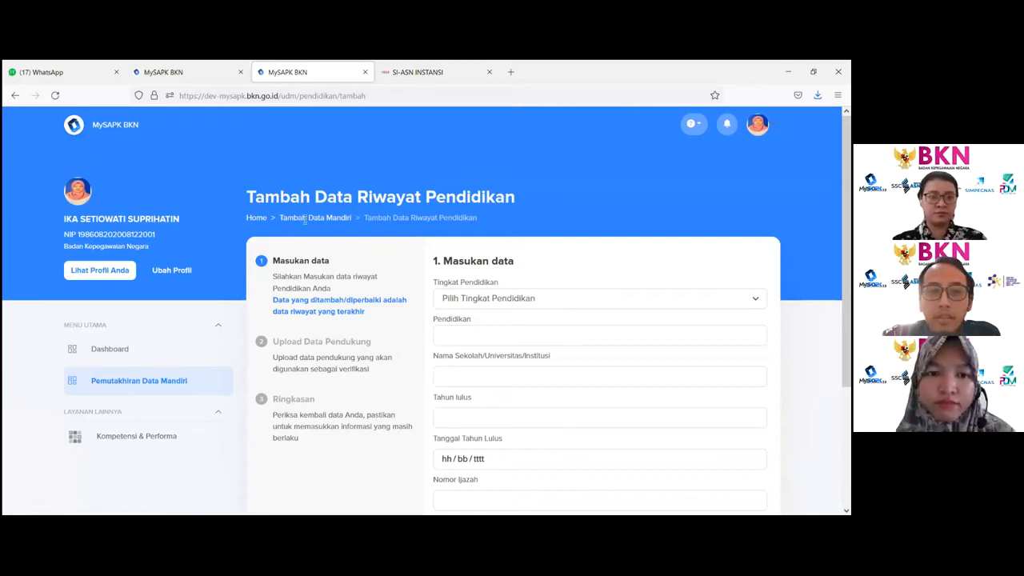
click(417, 333)
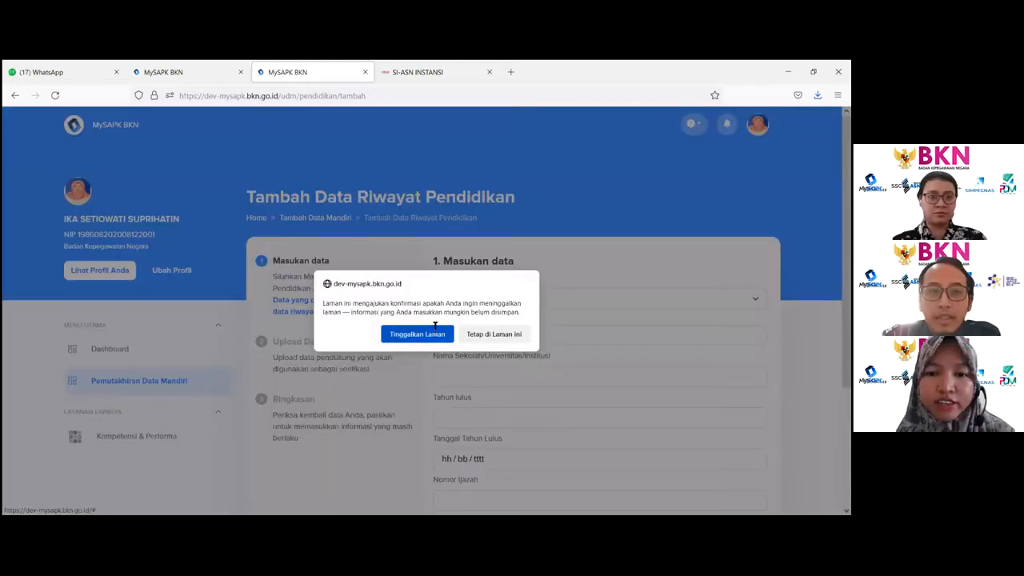
click(324, 325)
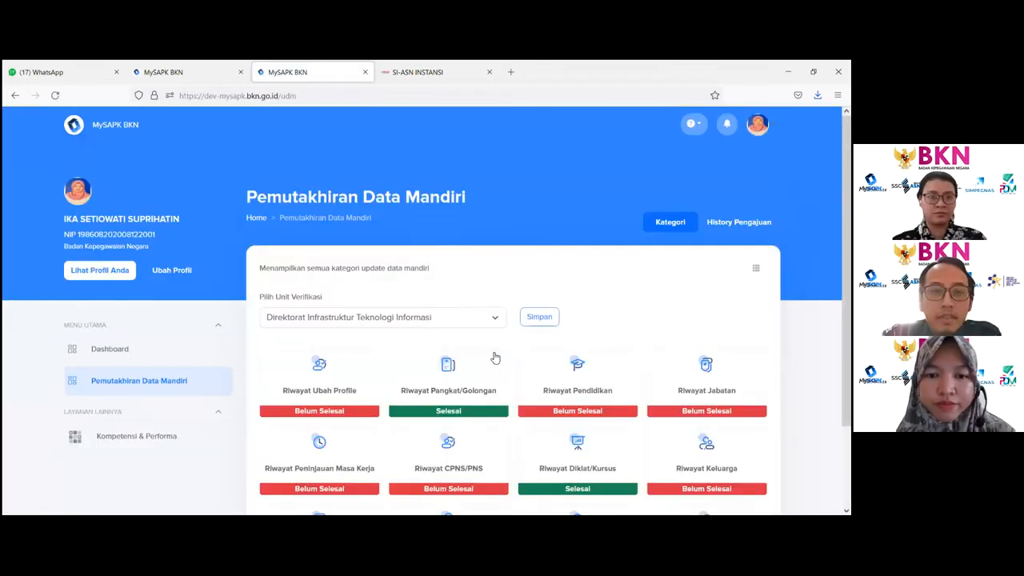
click(454, 376)
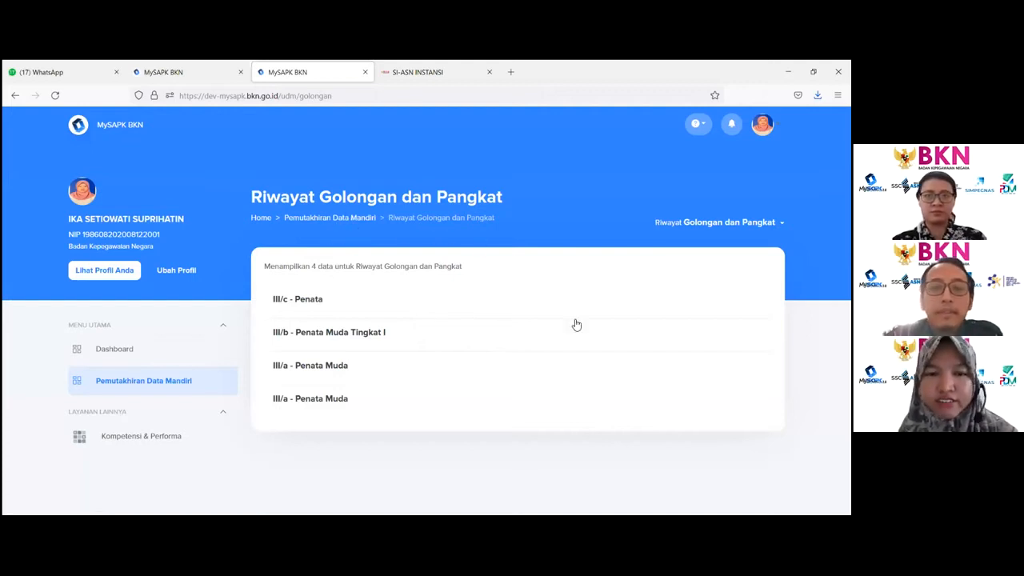
click(339, 223)
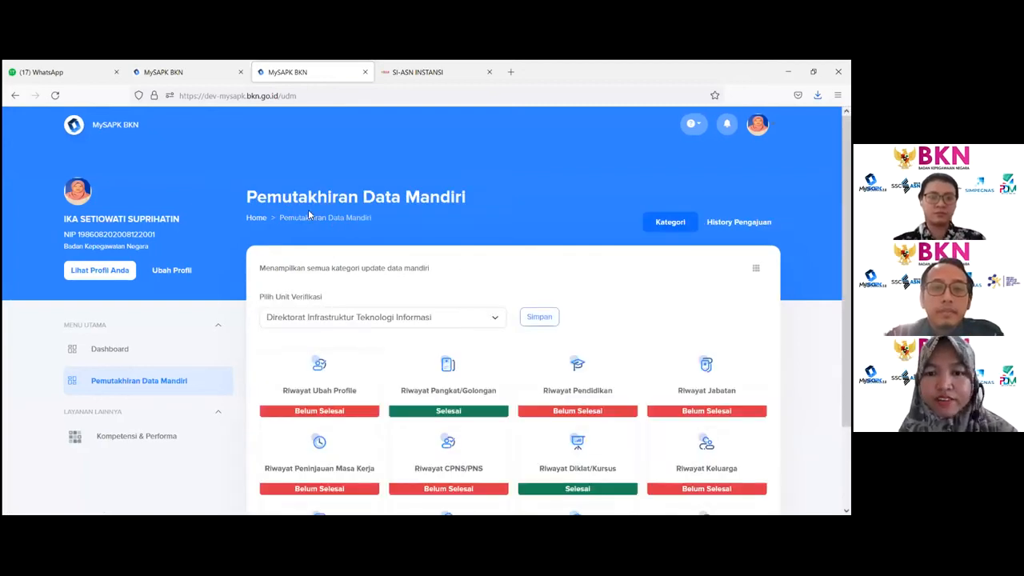
scroll(564, 300, down, 2)
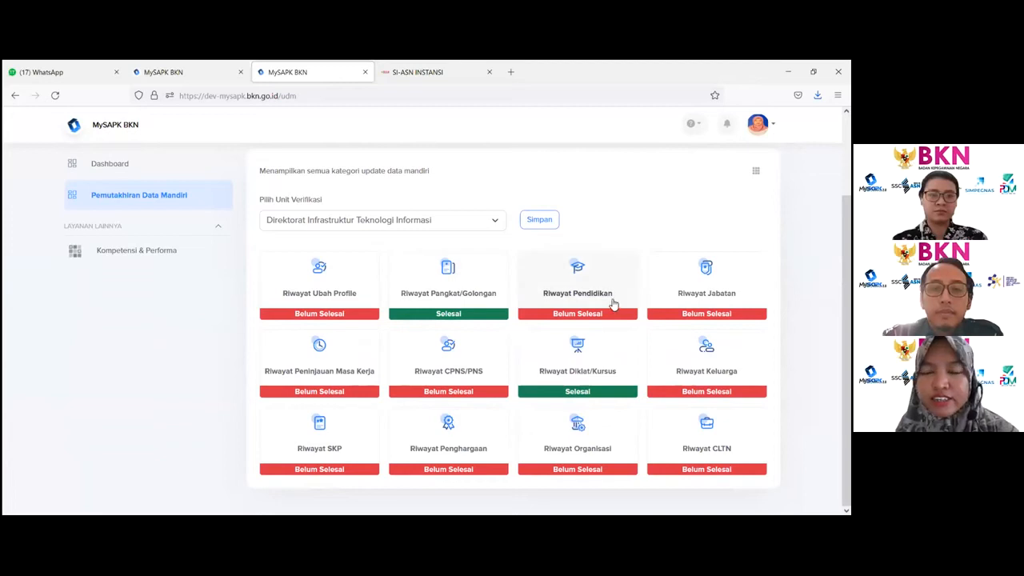
- Start a new Riwayat Pendidikan record and set the education level to S-3/Doktor
click(601, 293)
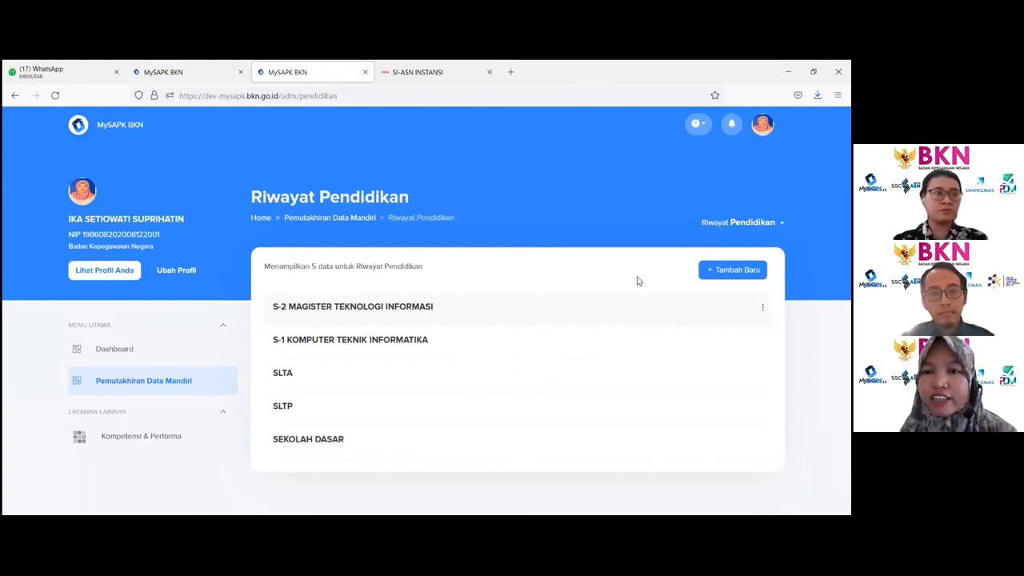
click(732, 271)
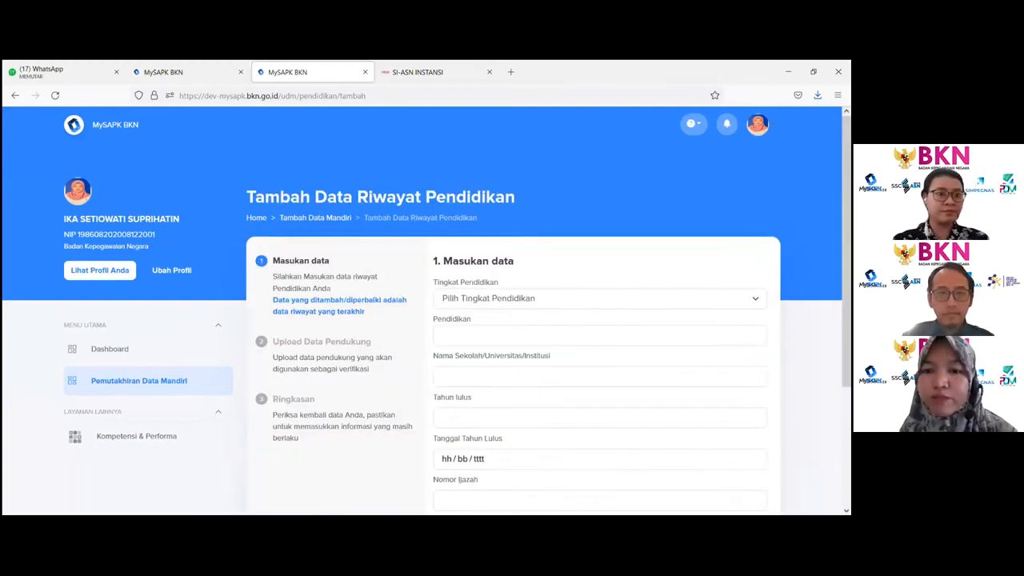
click(688, 301)
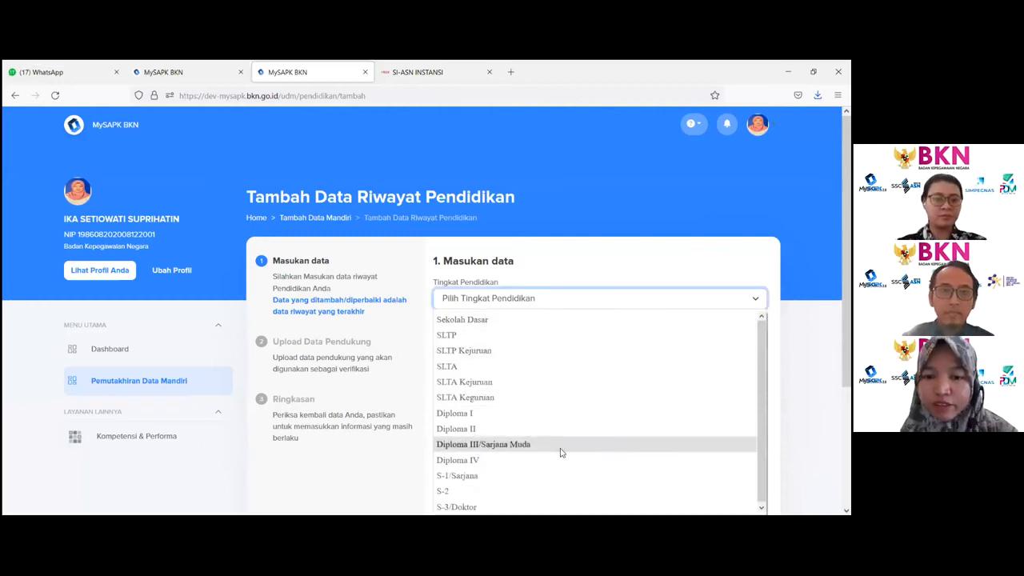
click(528, 507)
- Set the education field to S-3 DOKTOR TEOLOGI by searching for dok
click(510, 340)
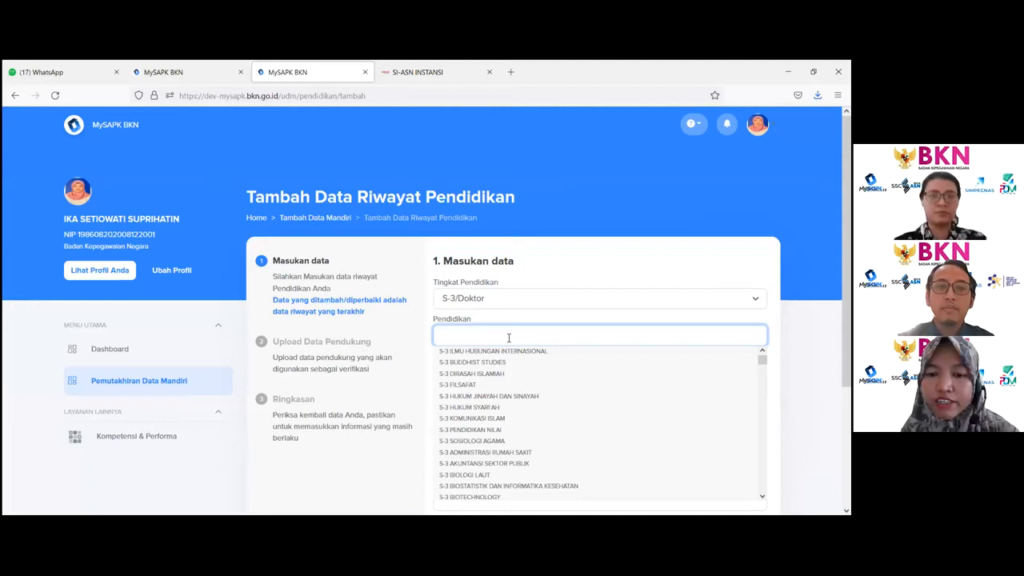
text(dok)
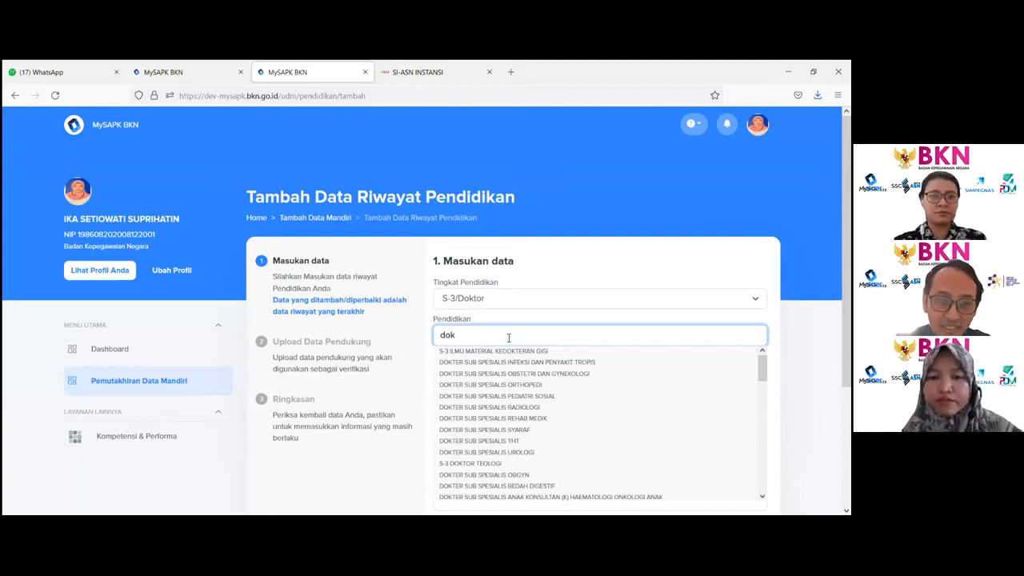
click(473, 465)
- Enter UNIVERSITAS INDONESIA as the school or university name
scroll(470, 408, down, 3)
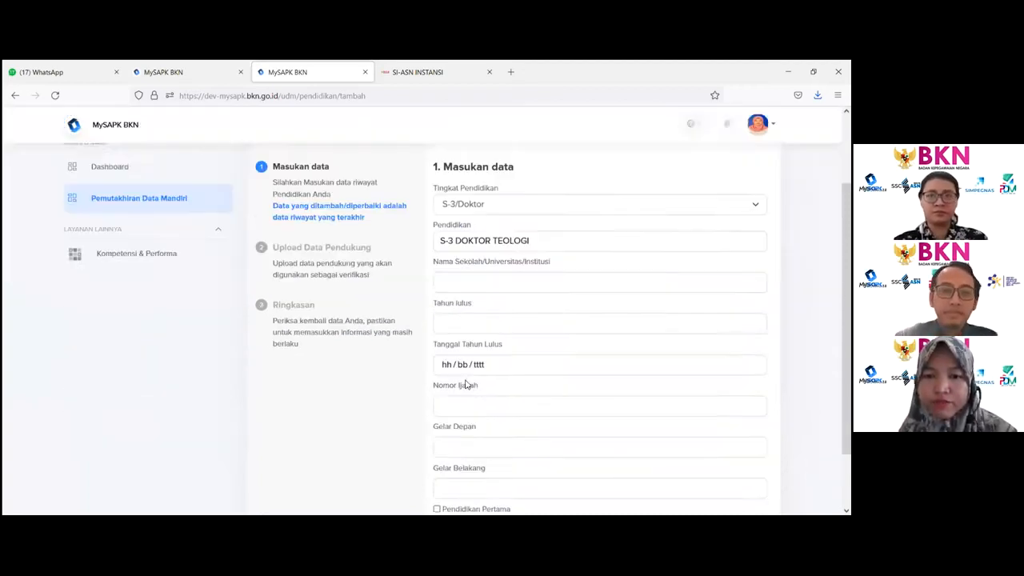
click(453, 261)
text(U)
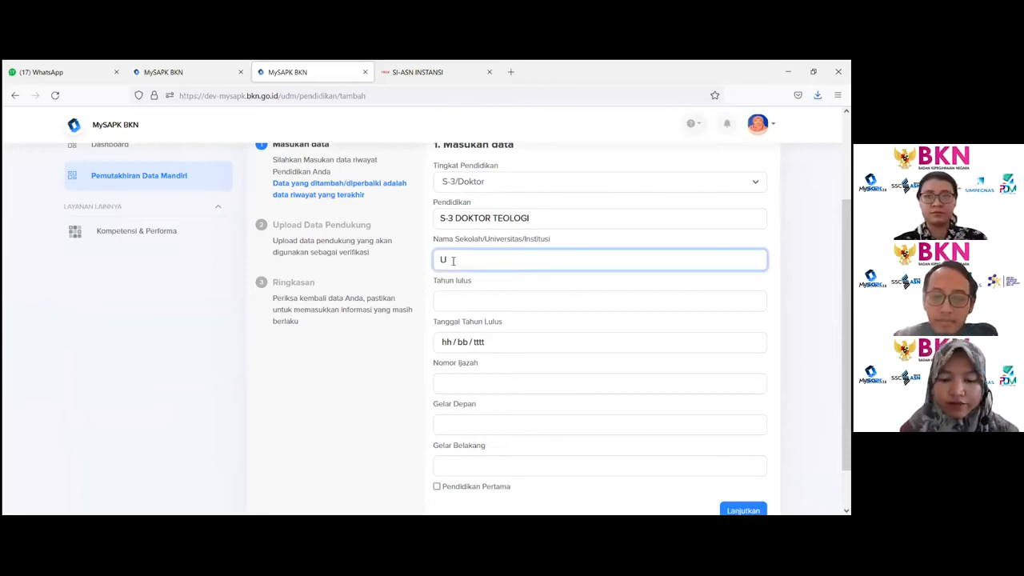
text(NIVERSI)
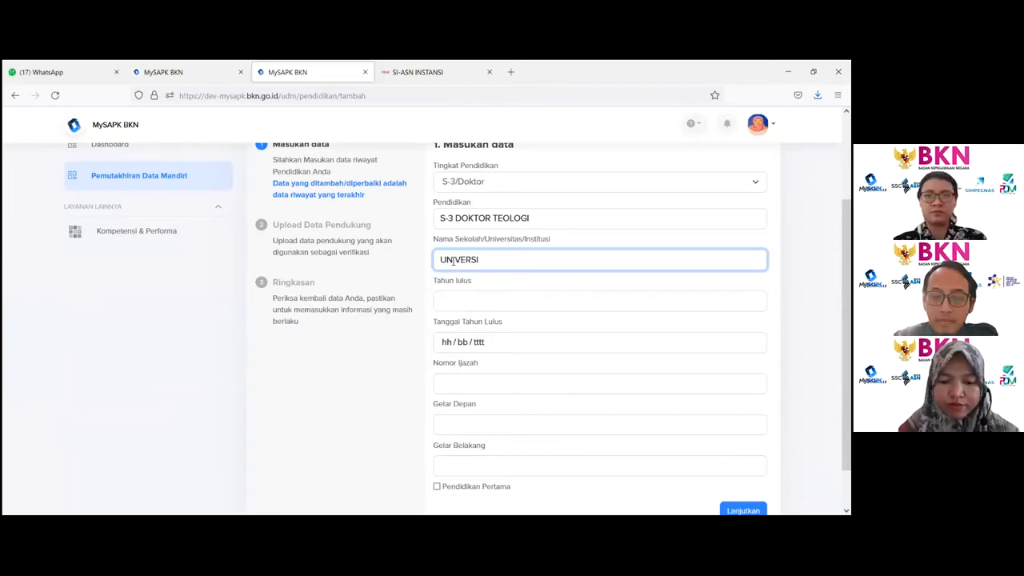
text(TAS INDONESIA)
- Set the graduation year to 2020 and the graduation date to 01/08/2020
click(539, 304)
text(2020)
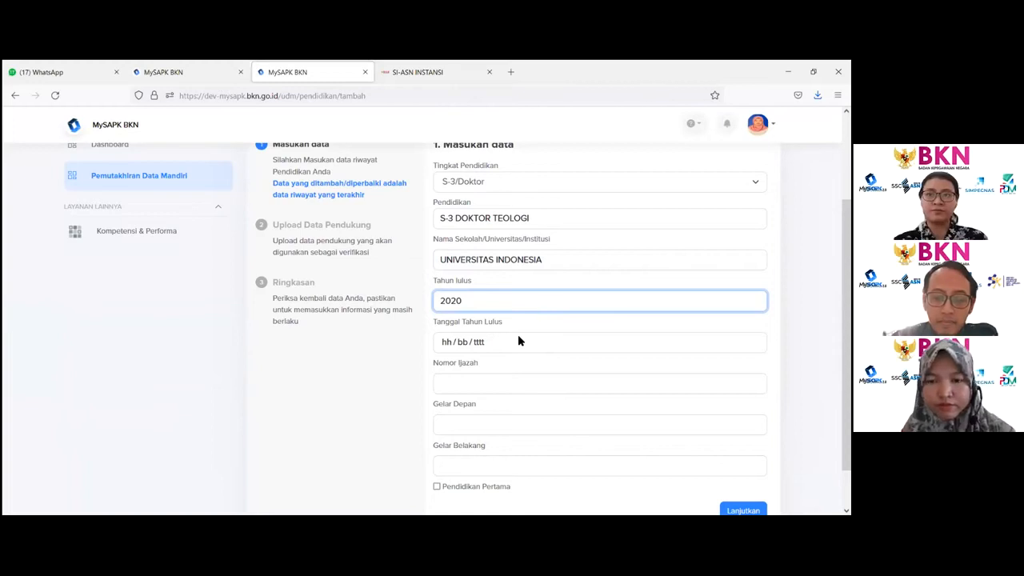
click(519, 339)
click(522, 372)
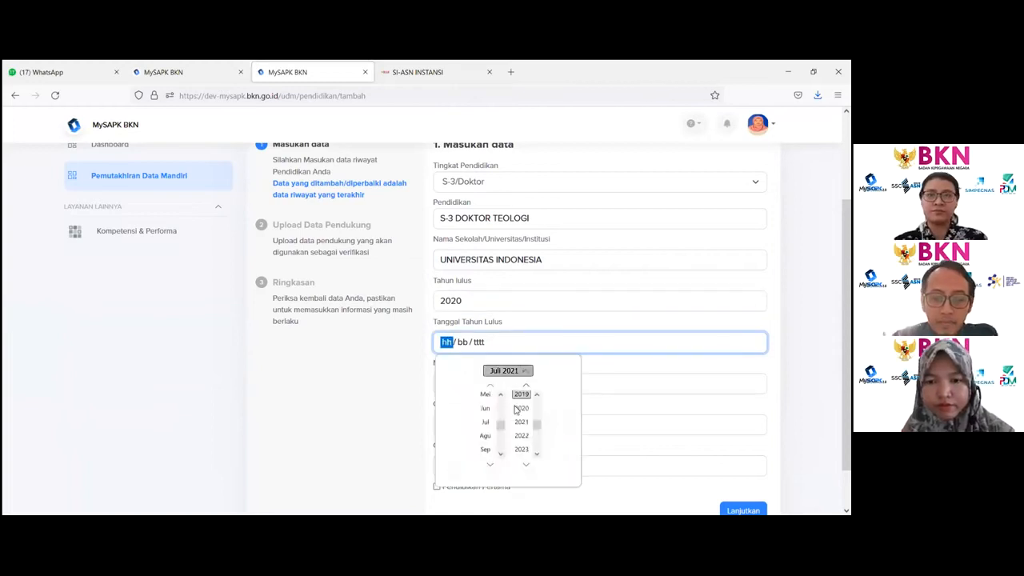
click(522, 408)
click(485, 435)
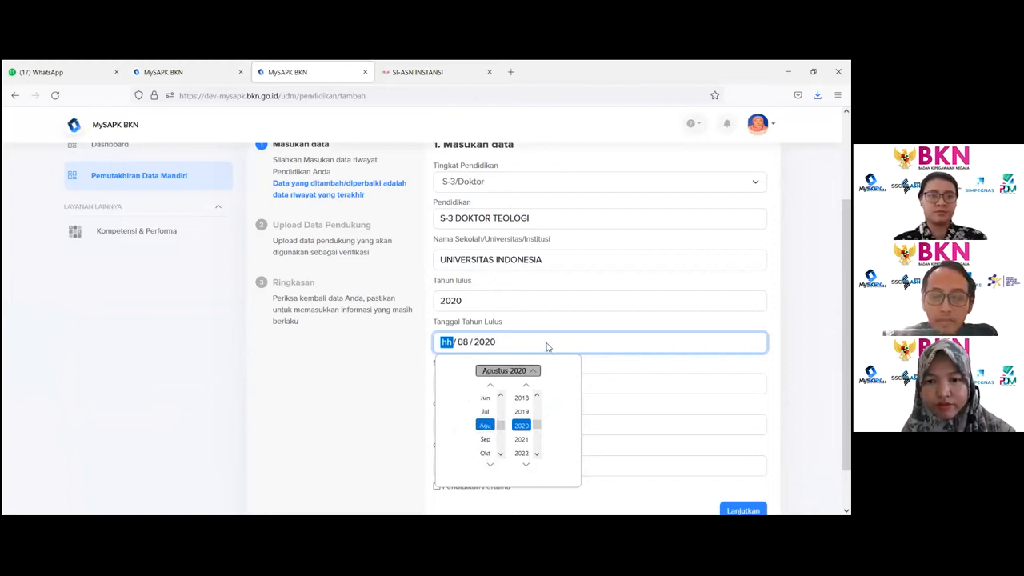
text(01)
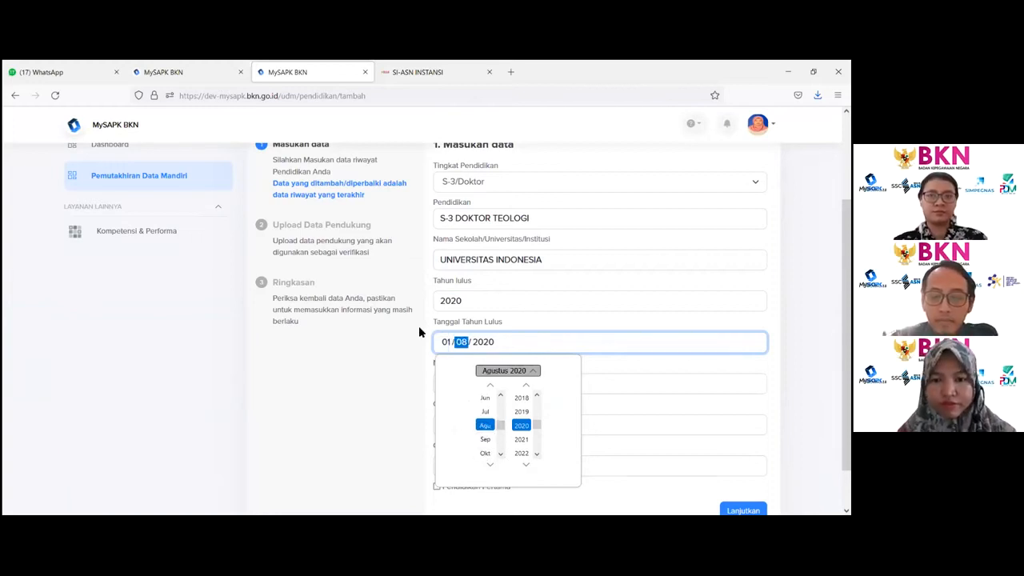
- Enter certificate number 44 and front title DR, then continue to the document upload stage
click(664, 384)
text(44)
click(523, 422)
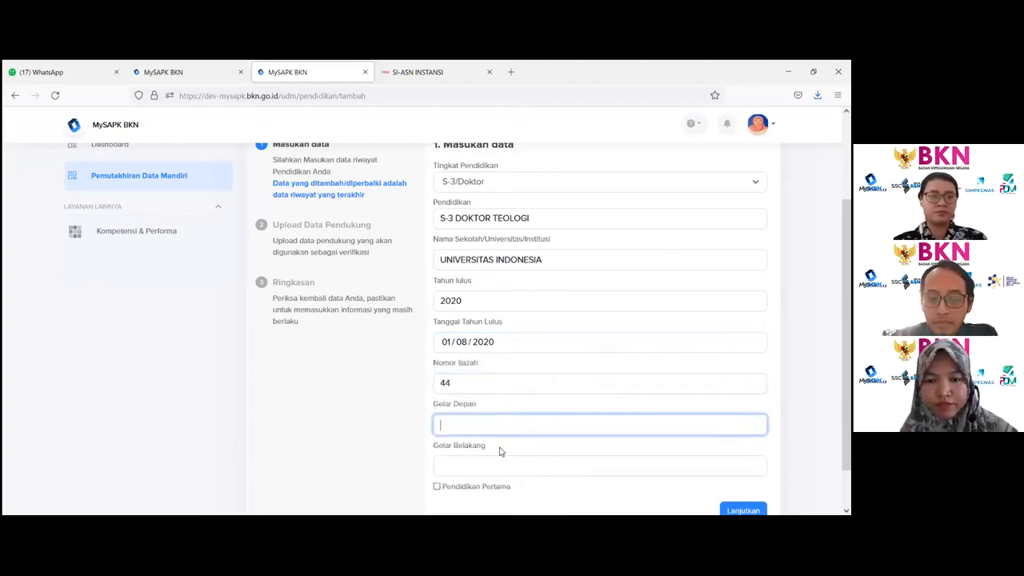
text(DR)
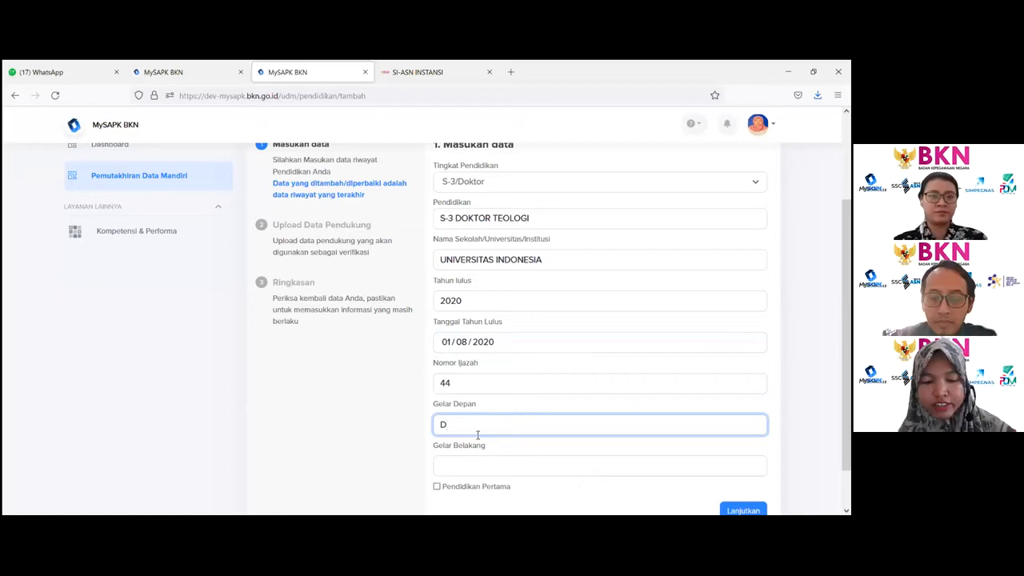
click(469, 473)
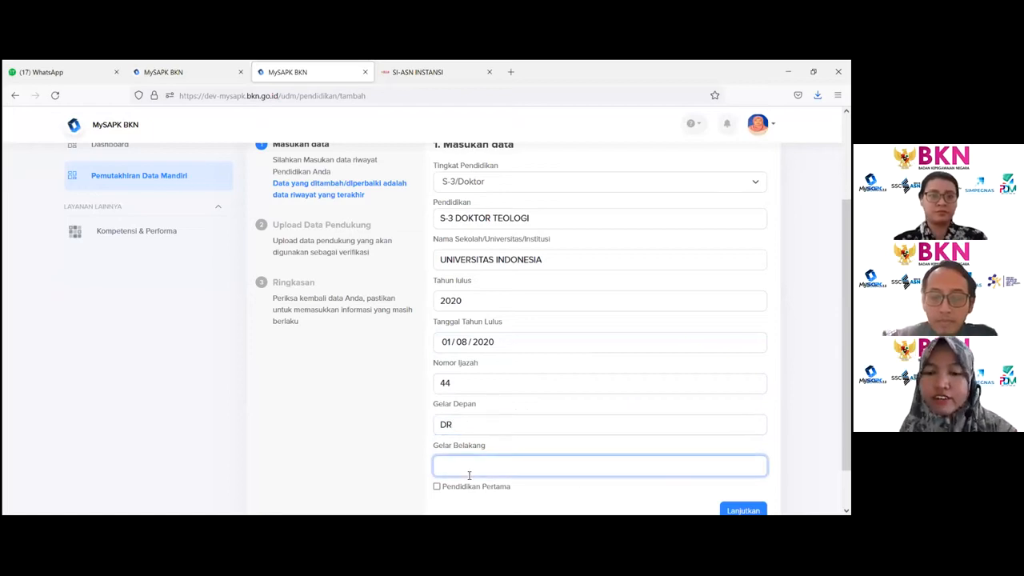
scroll(468, 475, down, 1)
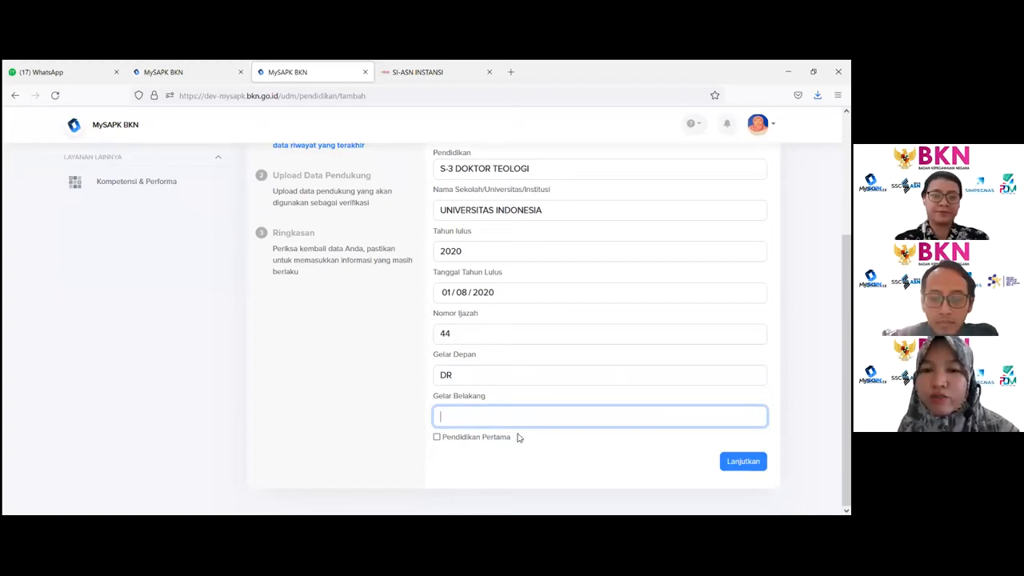
click(743, 461)
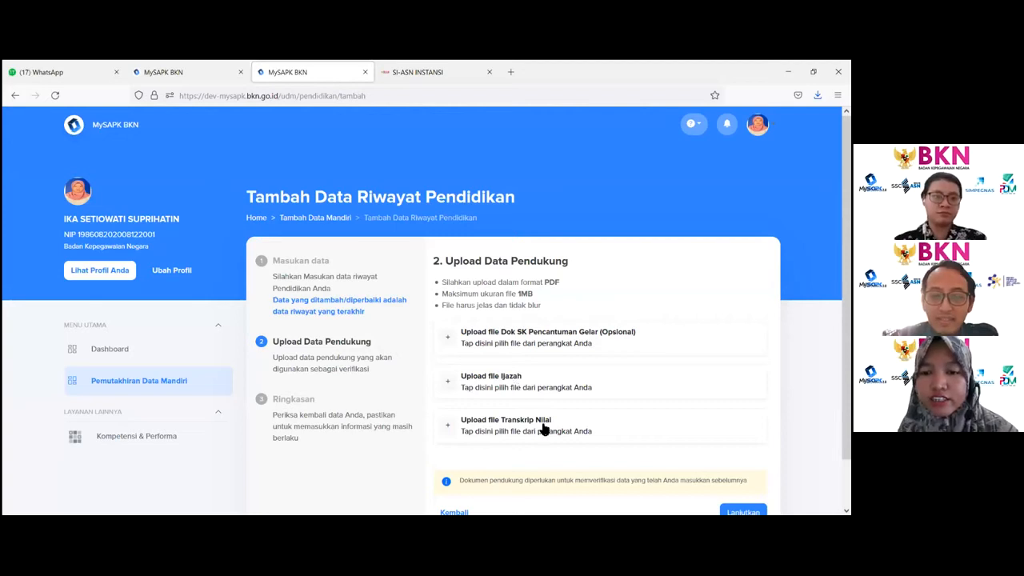
- Upload the NPWP PDF from Downloads as the Dok SK Pencantuman Gelar document
click(564, 344)
scroll(309, 163, down, 2)
click(309, 163)
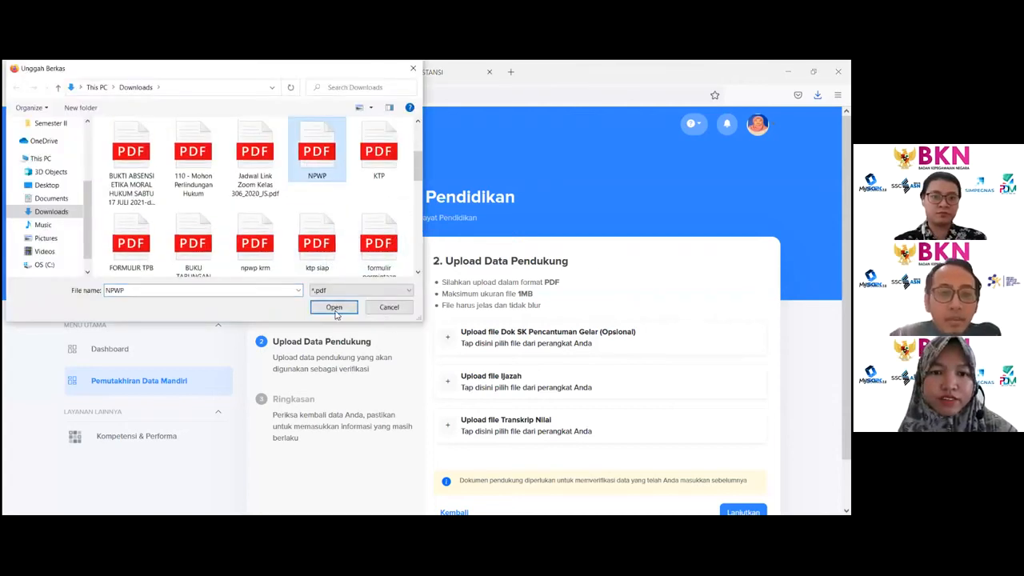
scroll(534, 336, down, 2)
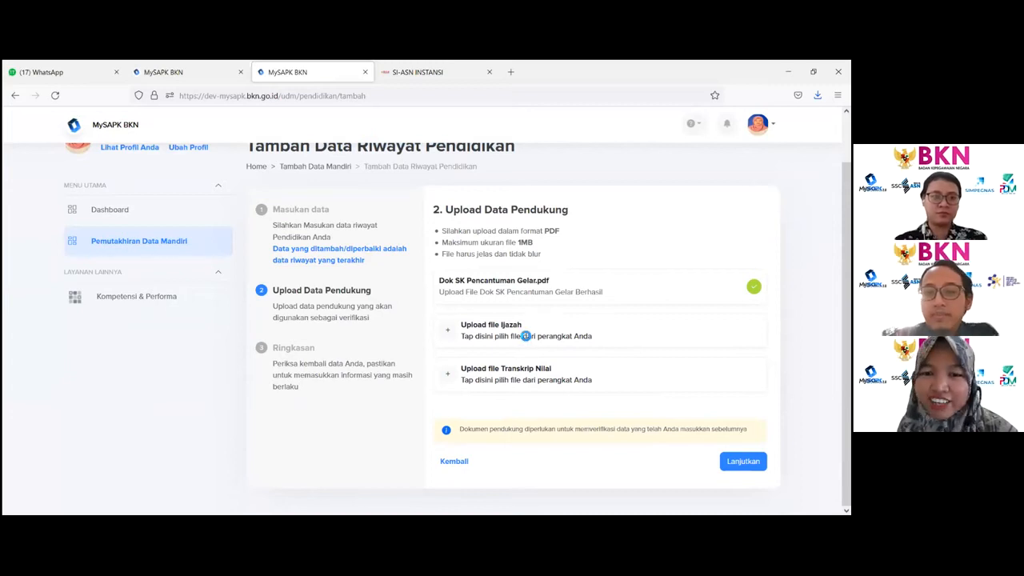
- Upload PDFs from Downloads as the Ijazah and Transkrip Nilai documents
click(527, 336)
click(316, 152)
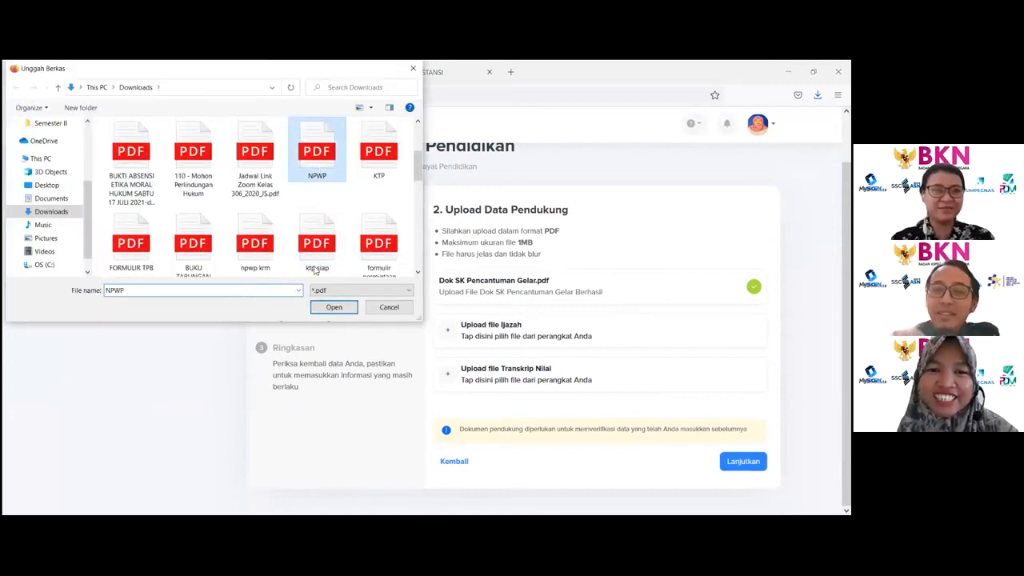
click(347, 304)
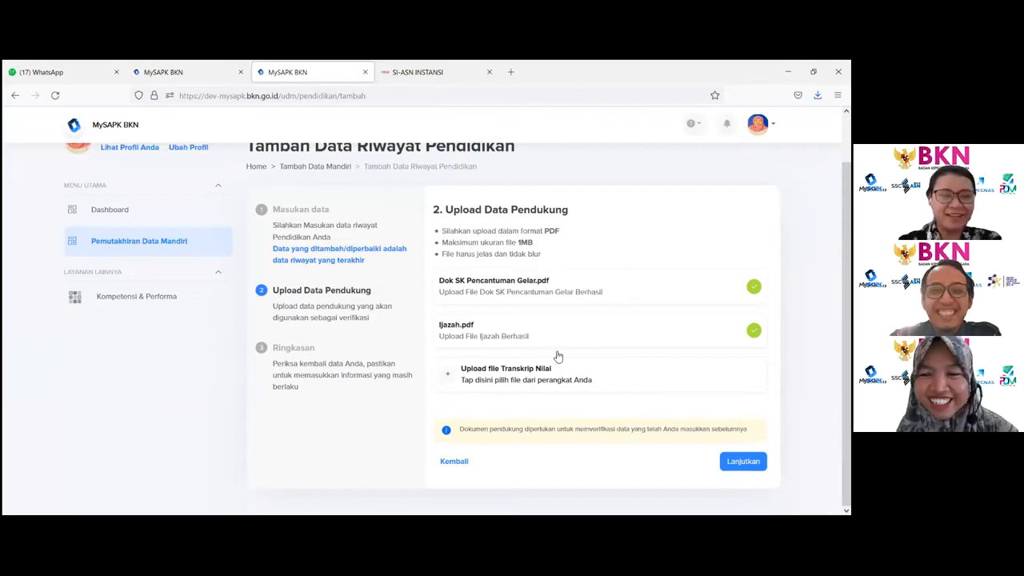
click(503, 374)
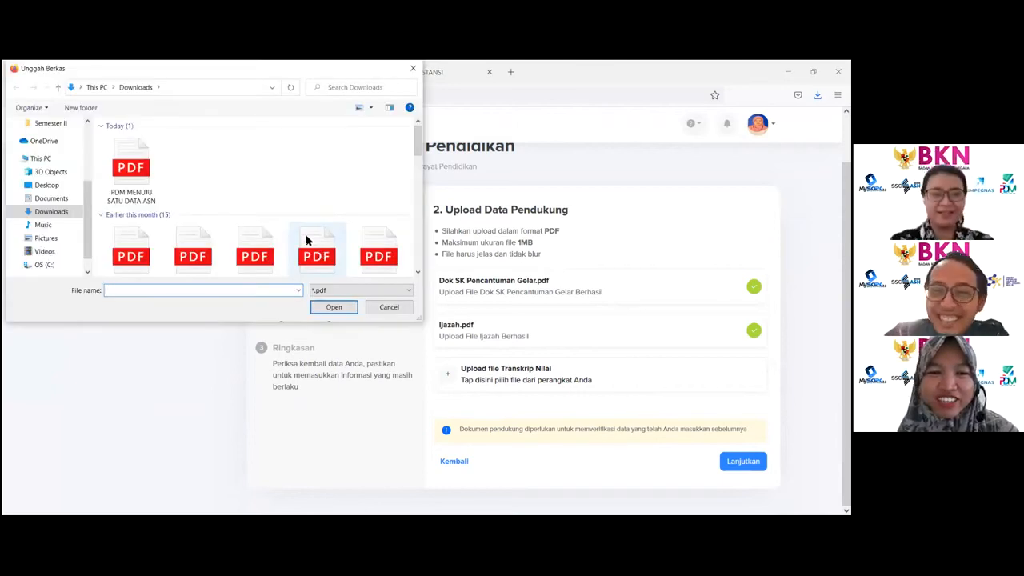
click(308, 240)
click(328, 310)
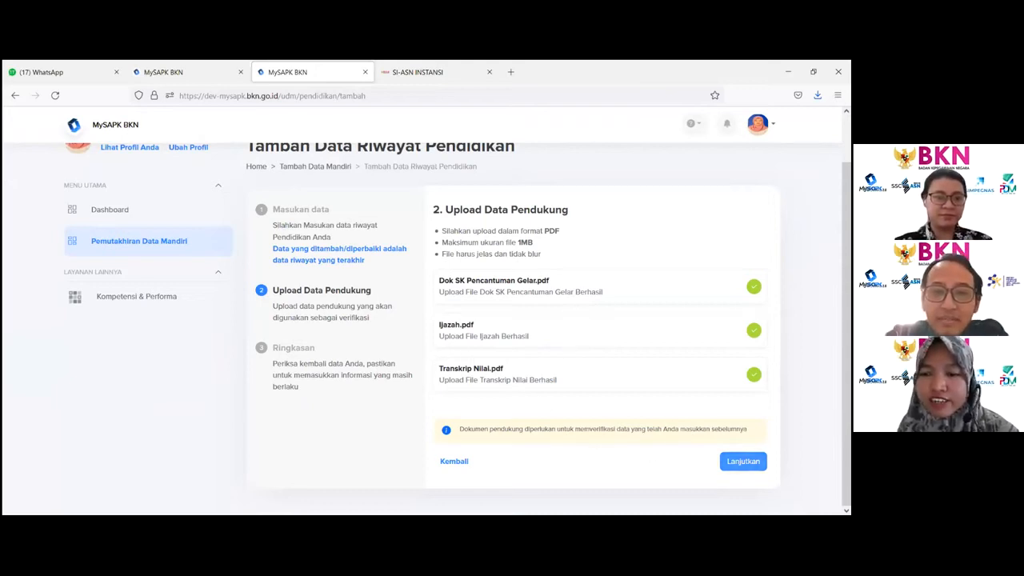
- Continue to the summary and review the entered education data and uploaded documents
click(743, 461)
scroll(587, 251, down, 1)
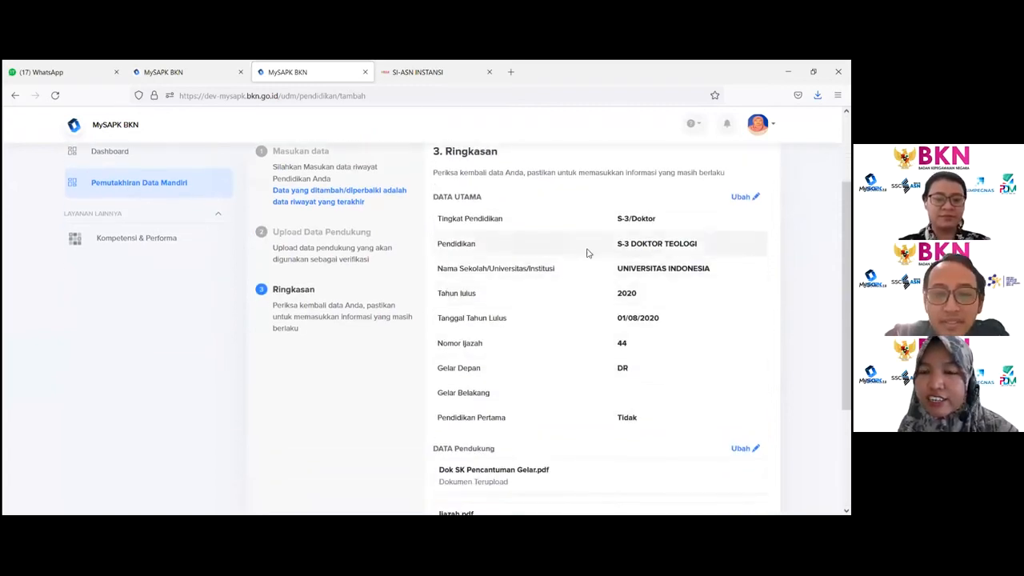
drag(618, 224, 668, 436)
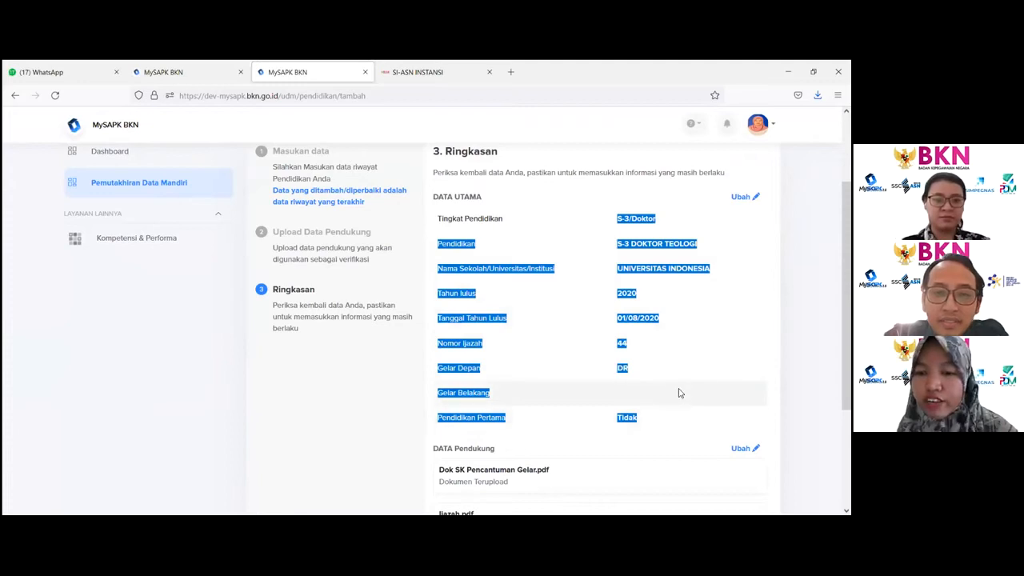
scroll(672, 397, down, 2)
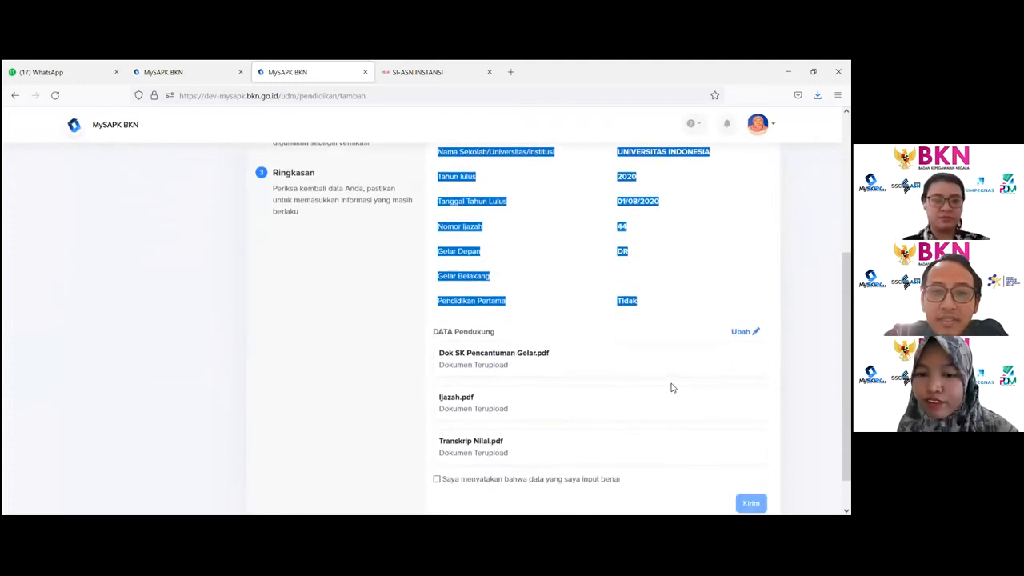
scroll(670, 381, down, 1)
scroll(666, 380, up, 1)
scroll(665, 380, down, 1)
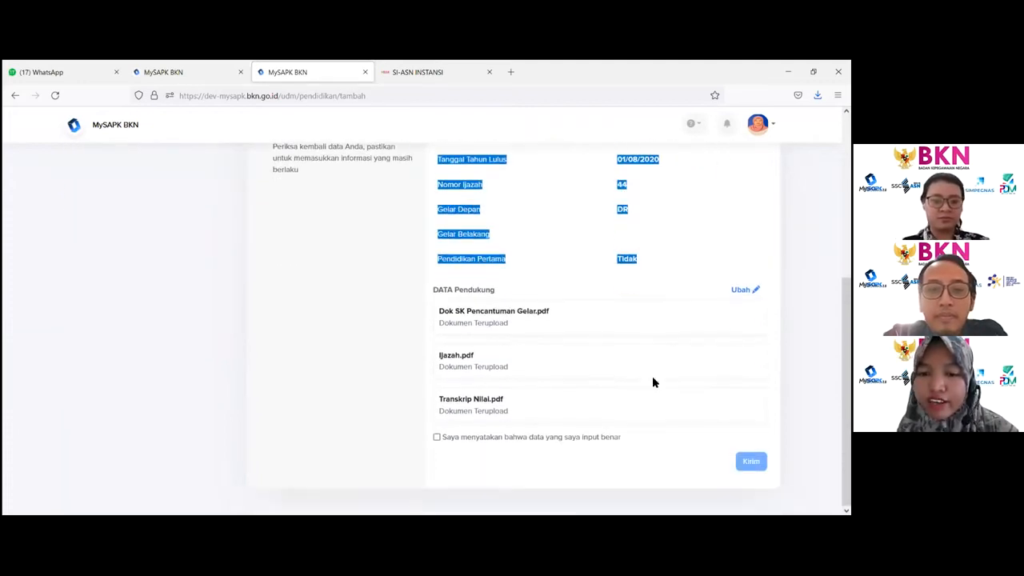
- Tick the declaration that the entered data is correct and submit the education record
click(437, 437)
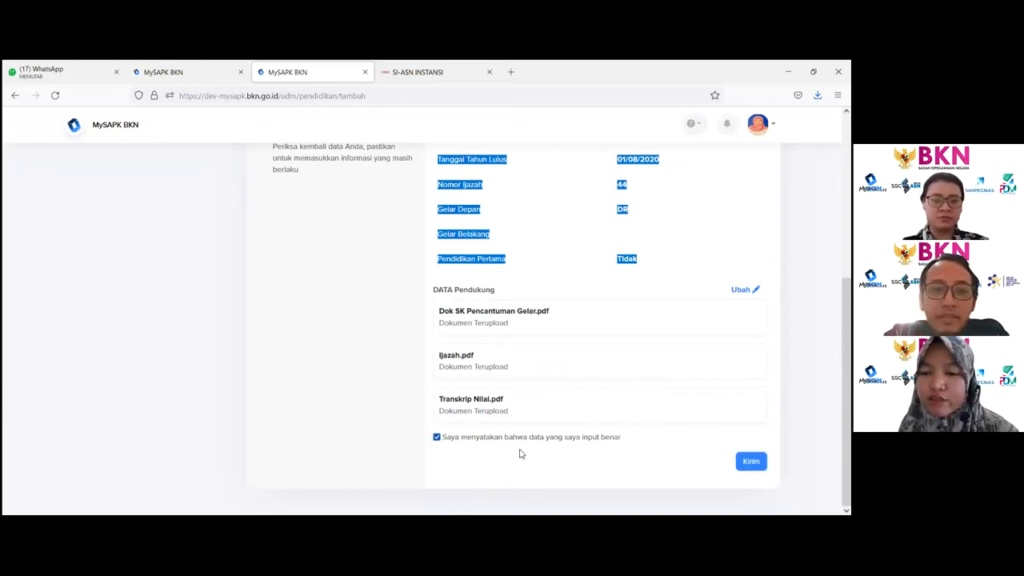
click(751, 461)
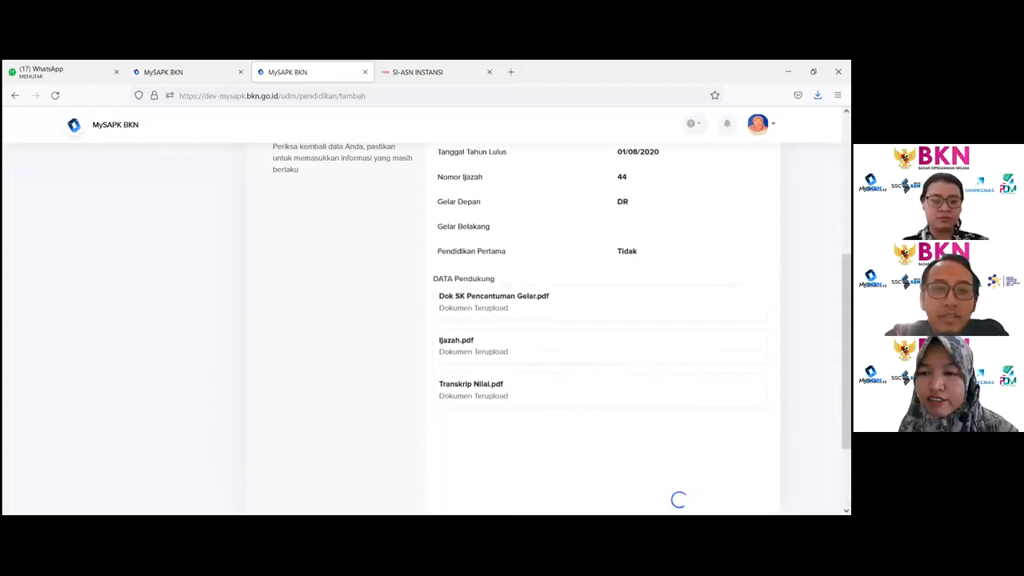
click(472, 380)
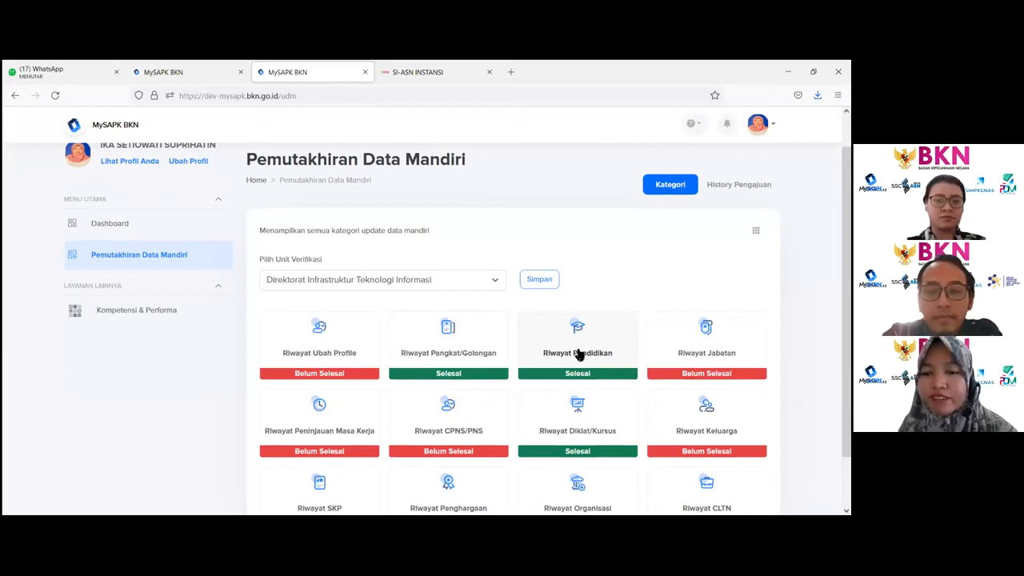
- Check the education history list and the History Pengajuan submission list, then return to the categories
click(580, 353)
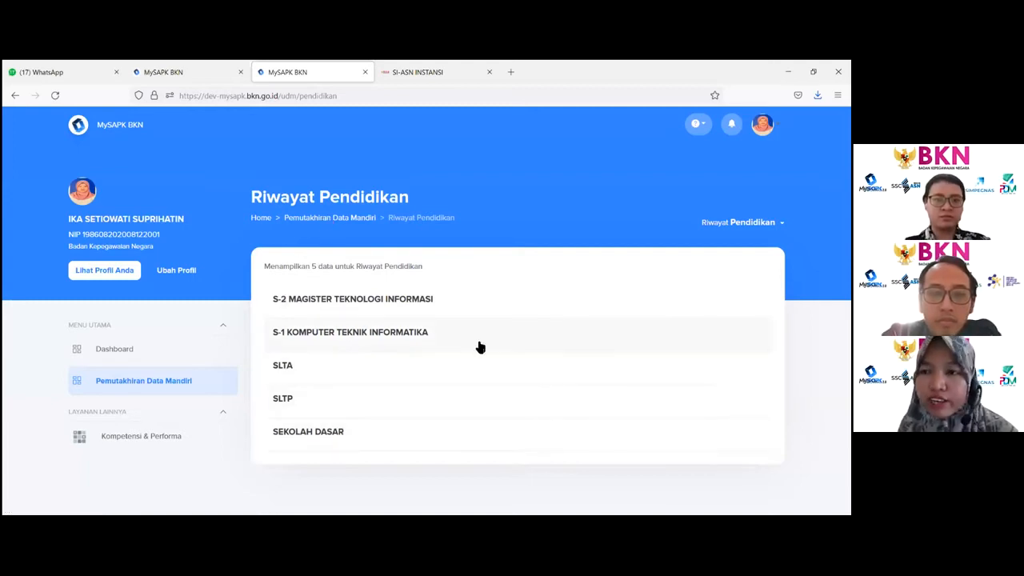
click(315, 221)
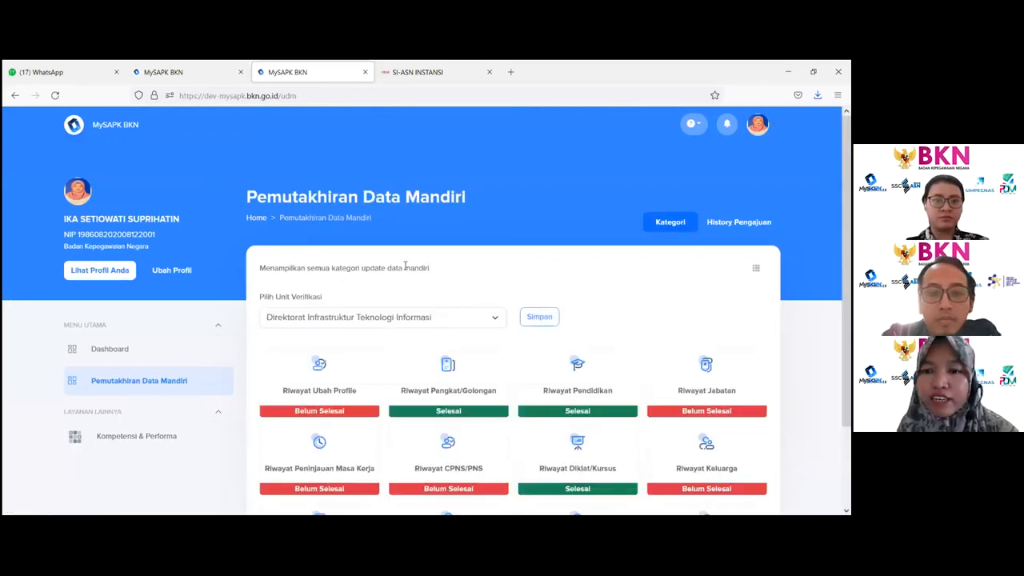
click(738, 222)
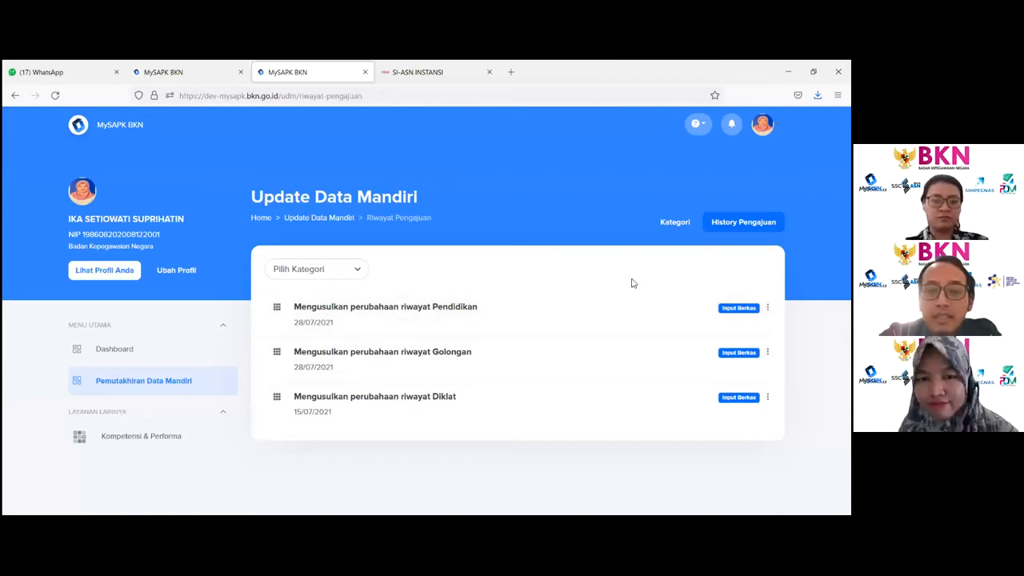
click(335, 220)
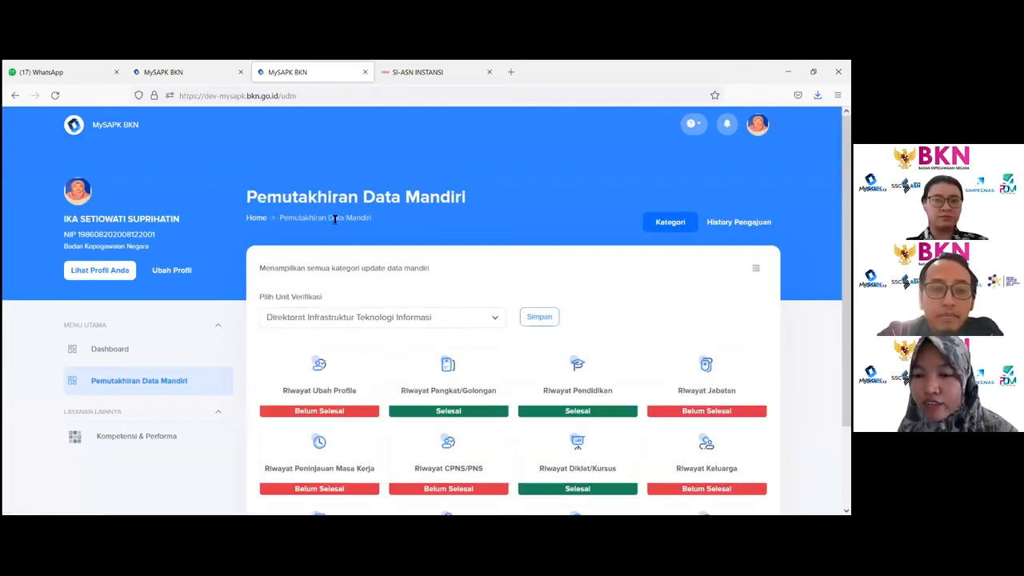
- Start a new Riwayat Jabatan record and set the position type to Jabatan Fungsional Tertentu
scroll(677, 332, down, 1)
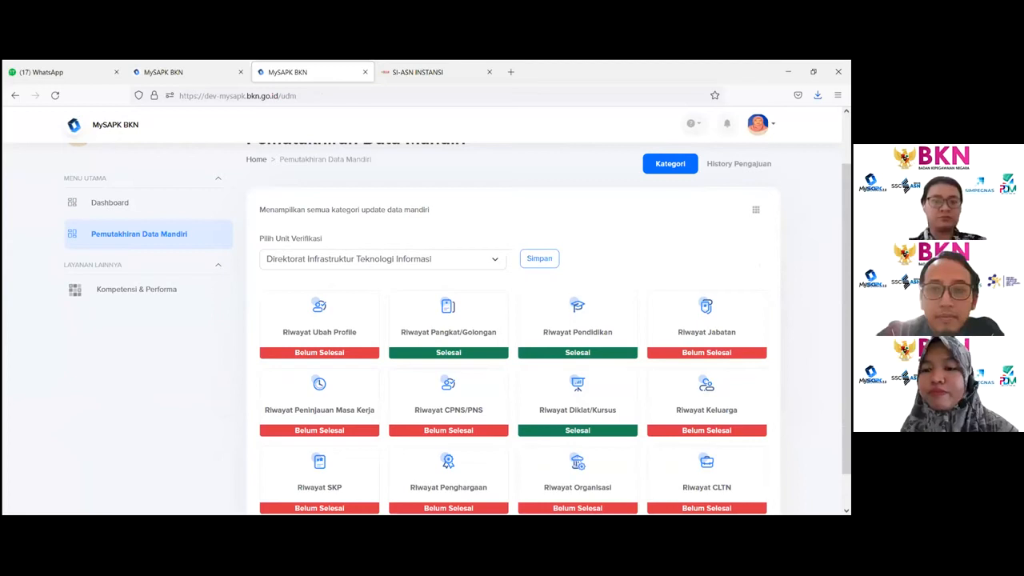
click(684, 312)
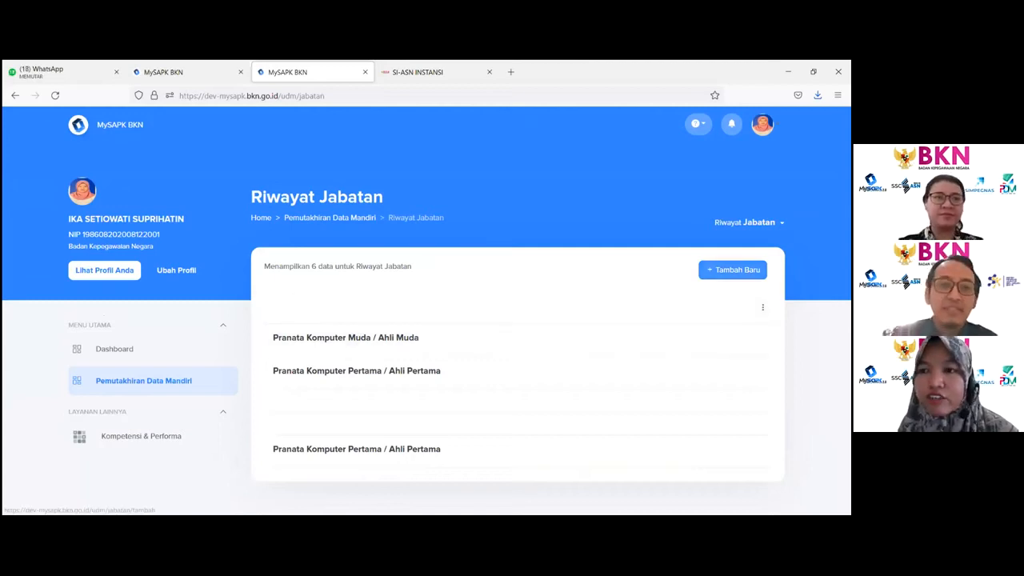
click(732, 270)
click(683, 307)
click(631, 343)
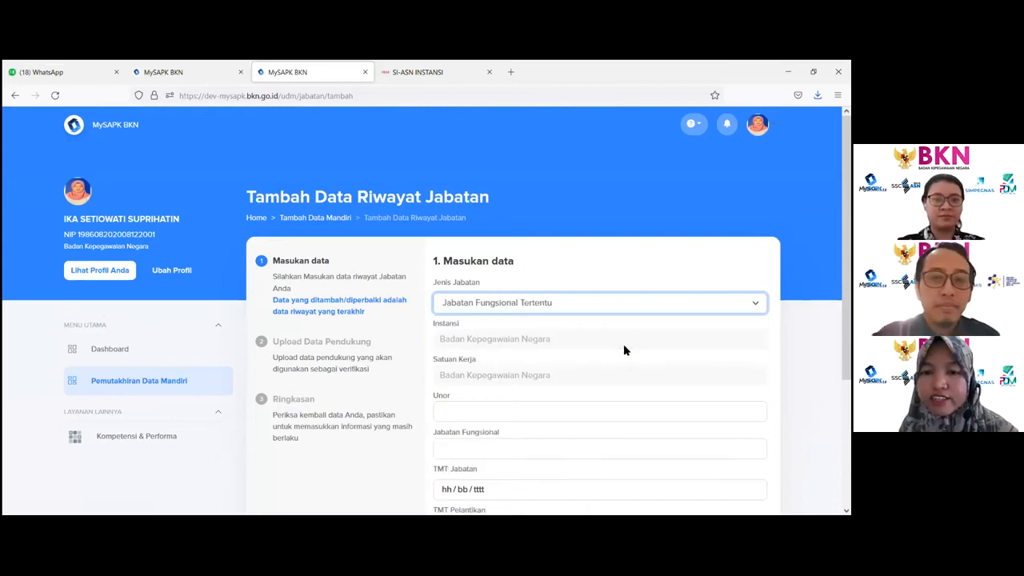
- Search the Unor list for "pengembangan" and select Direktorat Pembangunan dan Pengembangan Sistem Informasi Aparatur Sipil Negara
scroll(624, 348, down, 3)
click(583, 296)
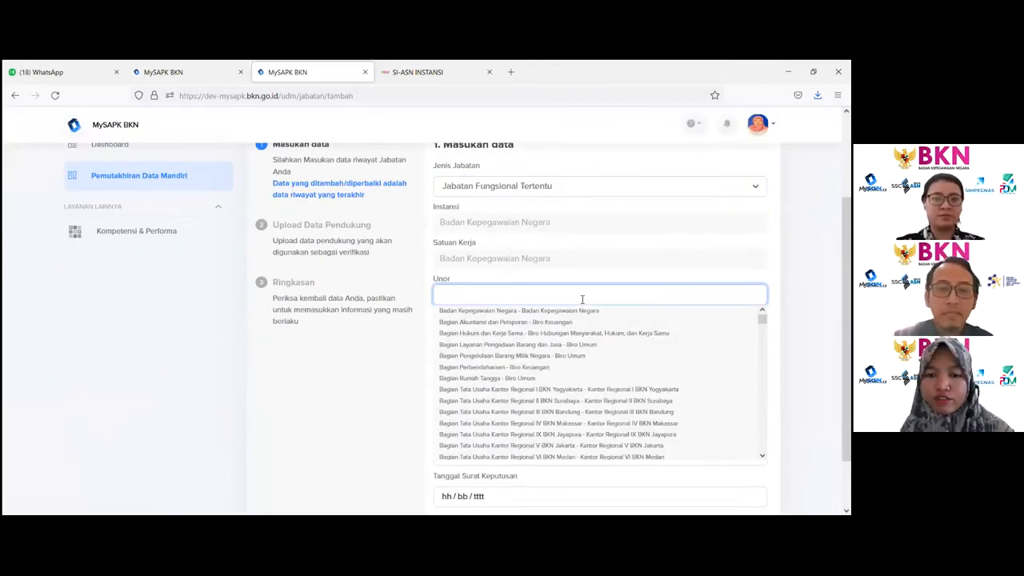
text(enge)
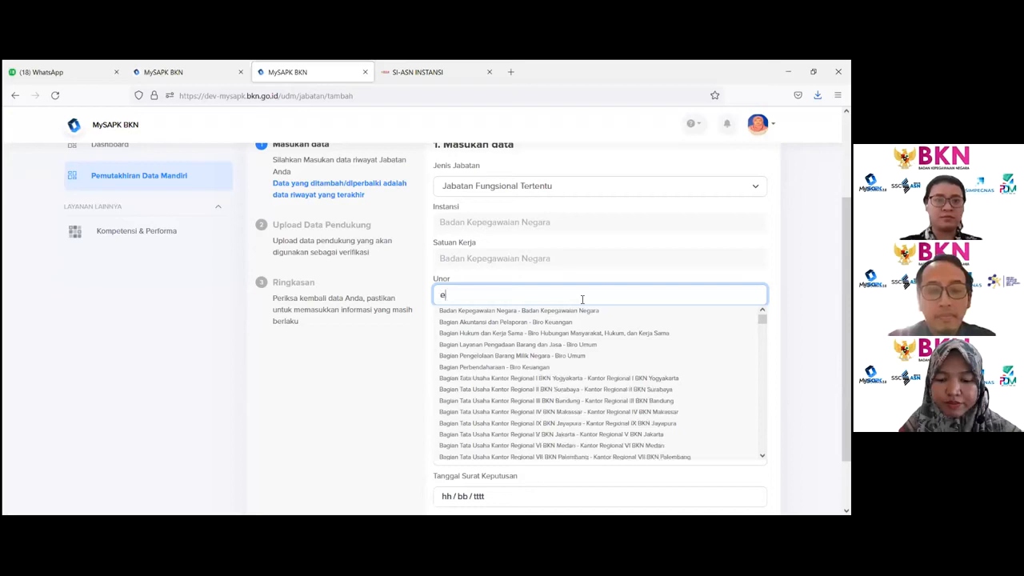
key(BackSpace)
key(BackSpace)
key(BackSpace)
key(BackSpace)
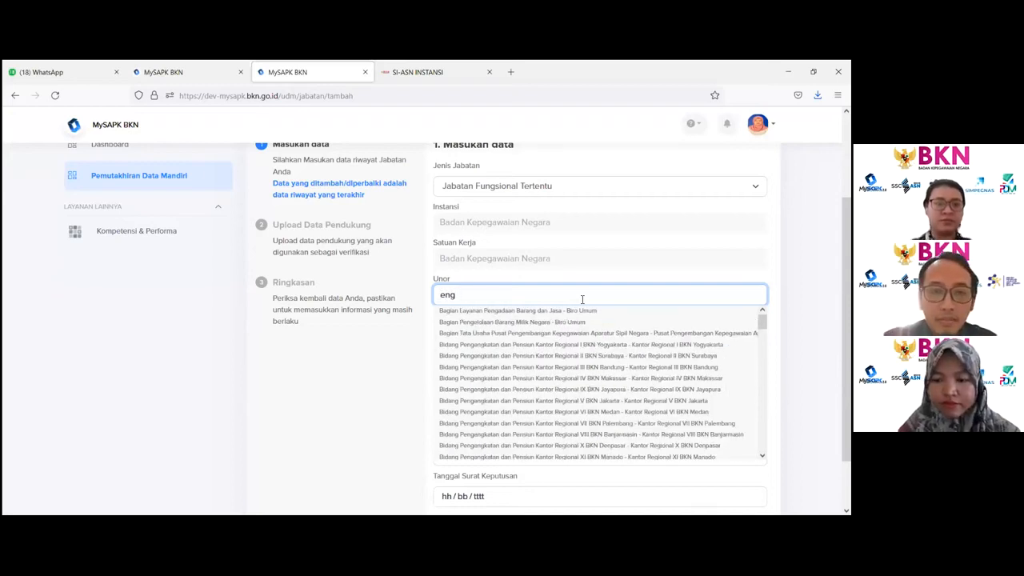
text(penge)
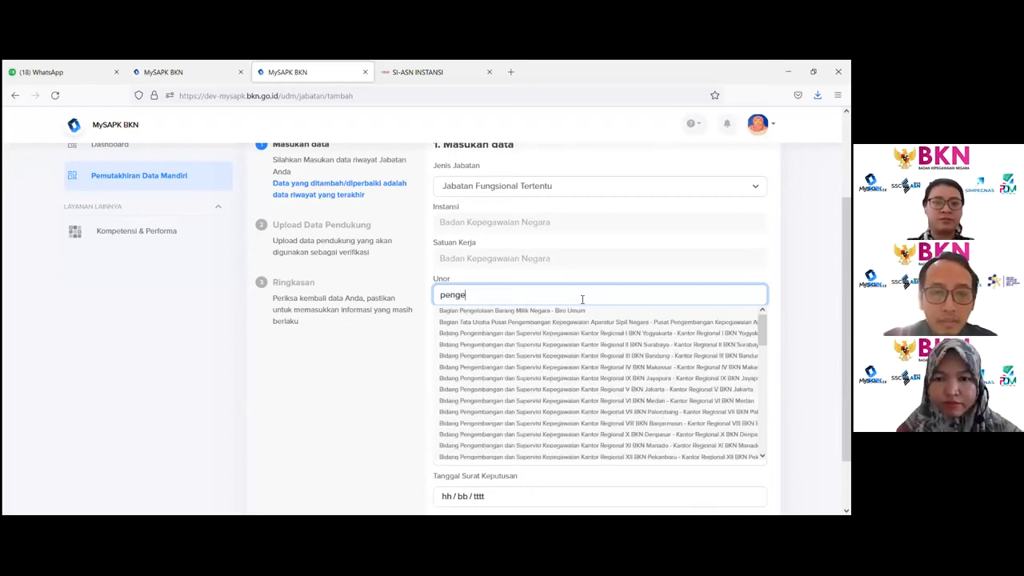
text(mbangan)
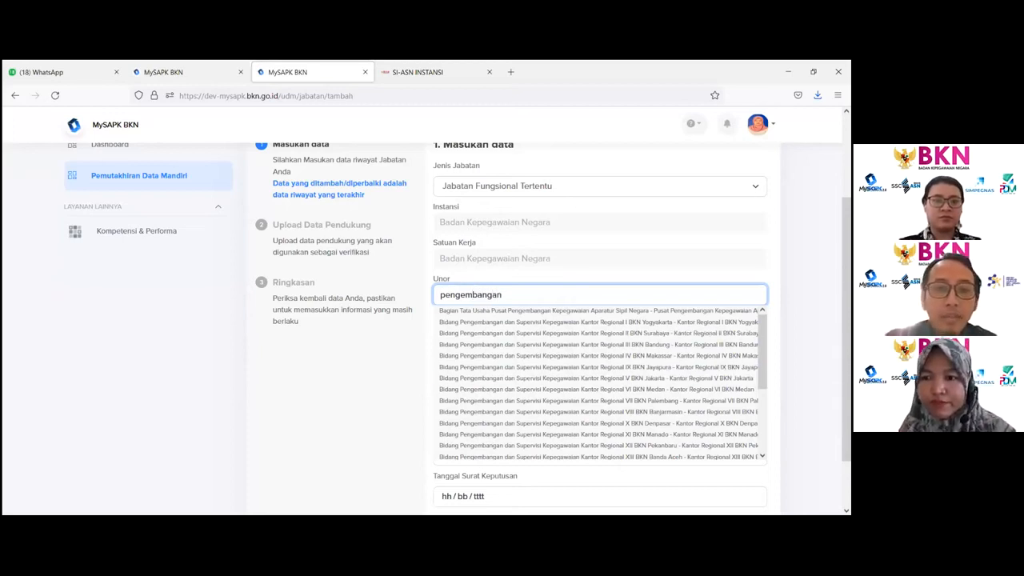
scroll(600, 383, down, 3)
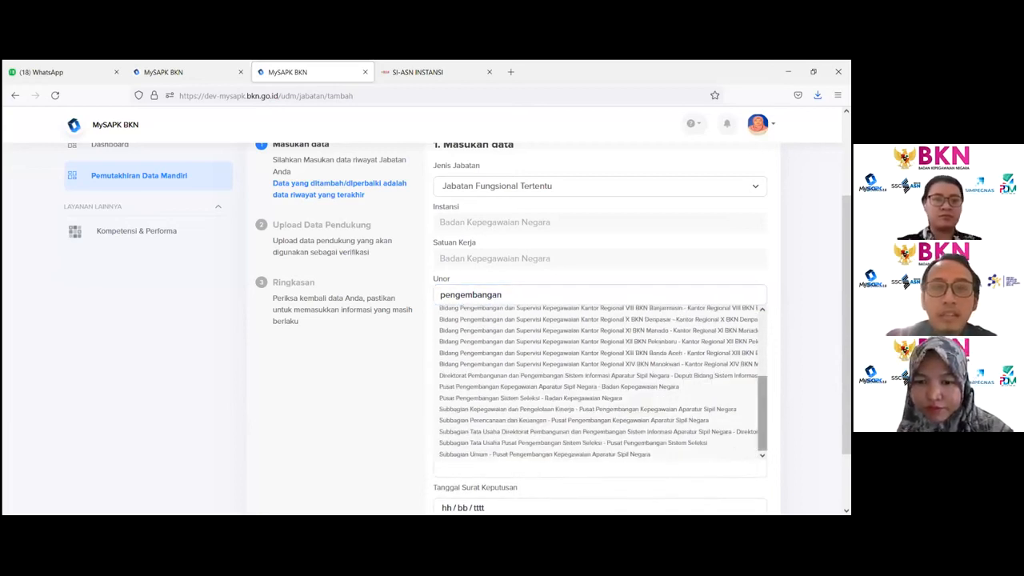
click(541, 376)
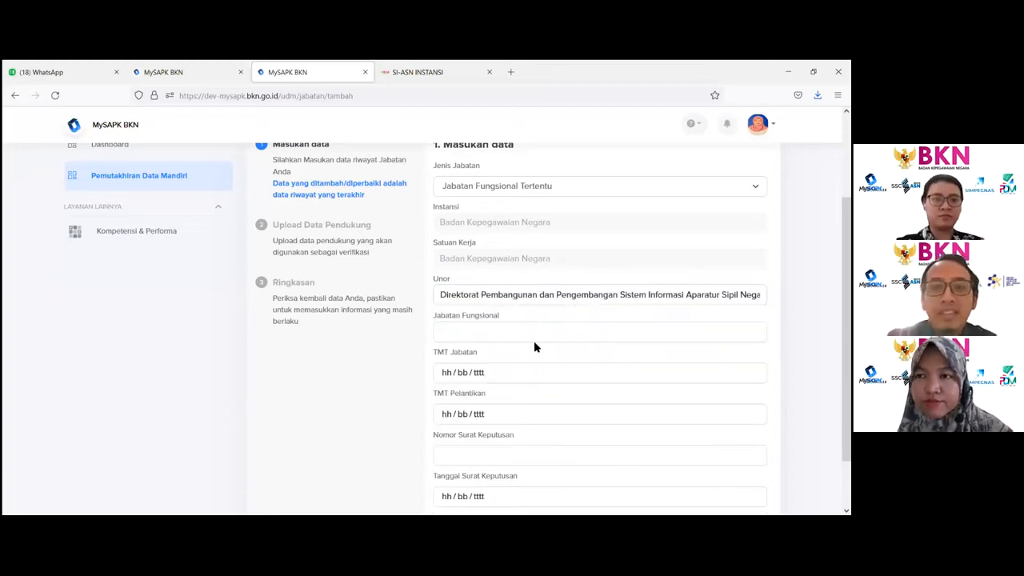
- Search the Jabatan Fungsional field for "pranata kom" and select Pranata Komputer Madya / Ahli Madya
click(523, 335)
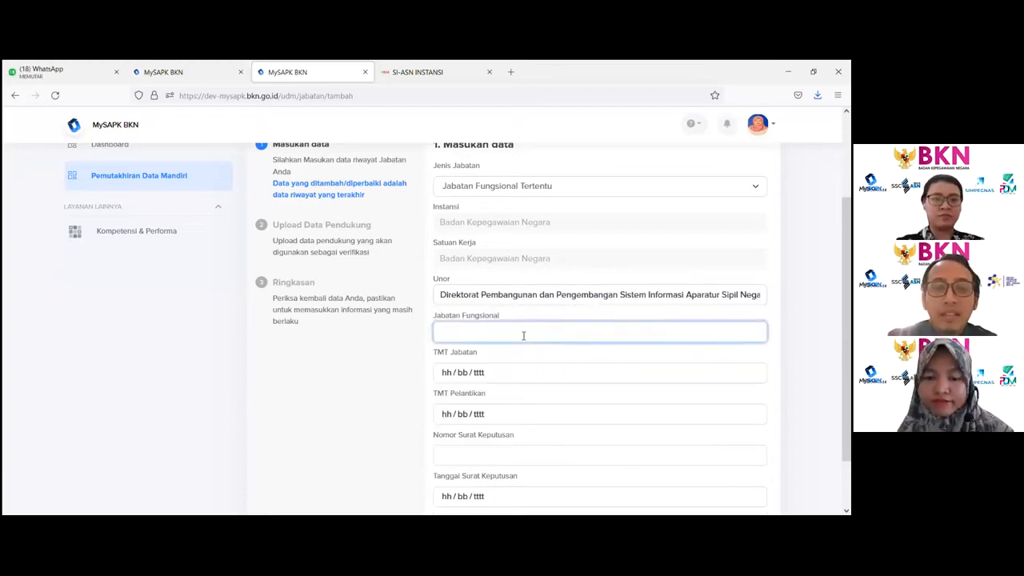
text(pran)
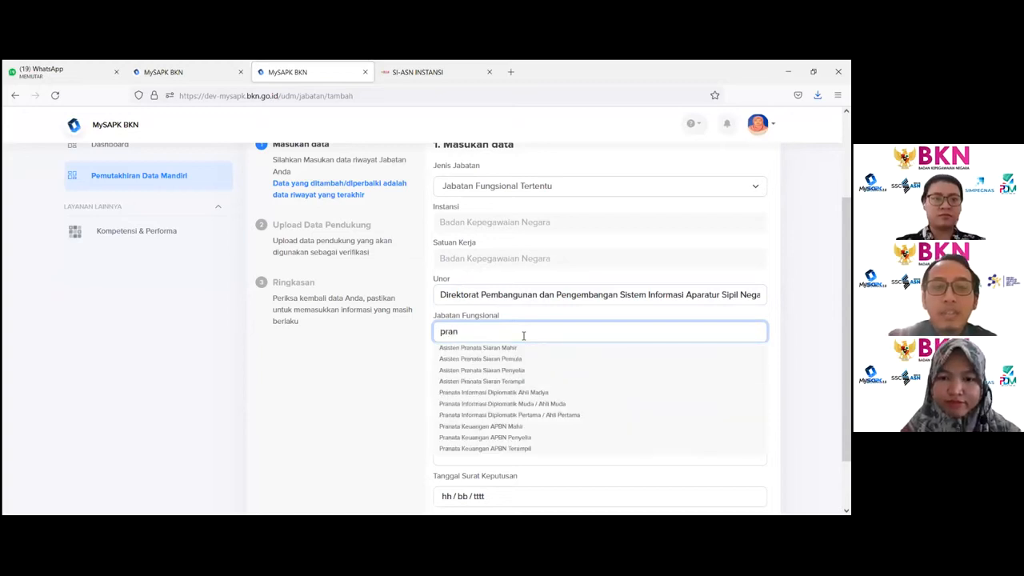
text(ata kom)
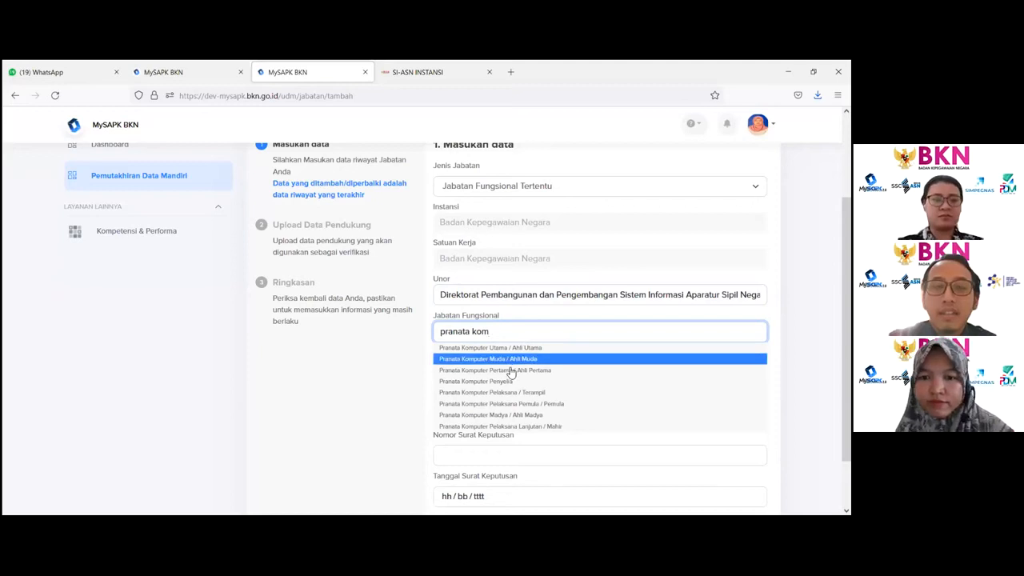
click(500, 416)
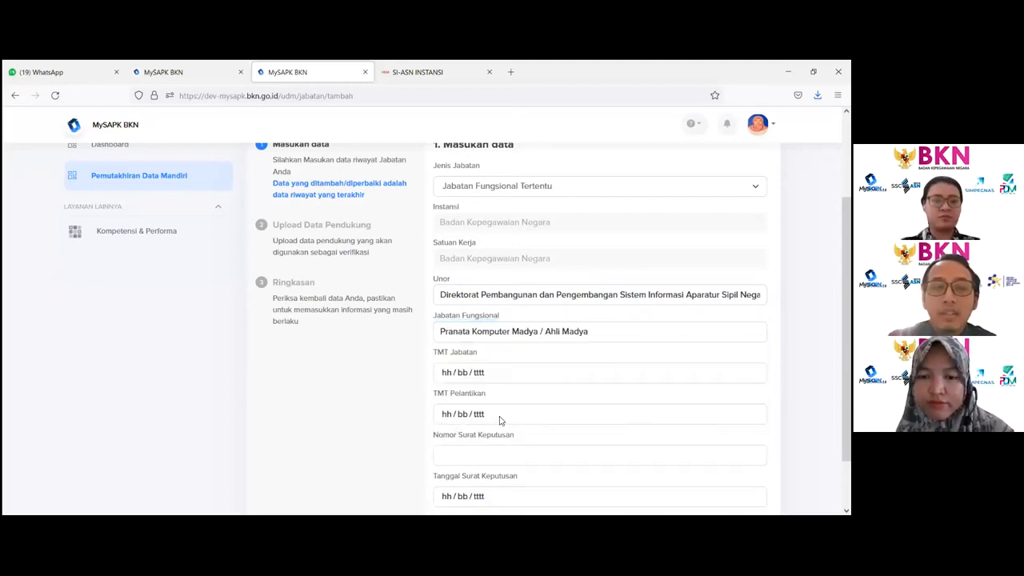
- Set the TMT Jabatan date to 01/07/2021 using the date picker
click(483, 371)
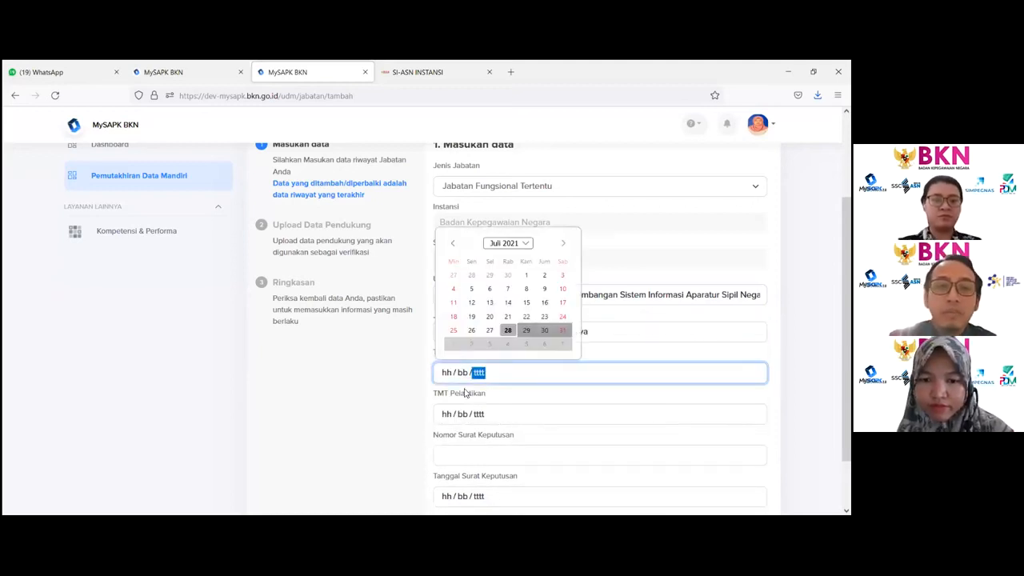
click(525, 275)
scroll(499, 347, down, 1)
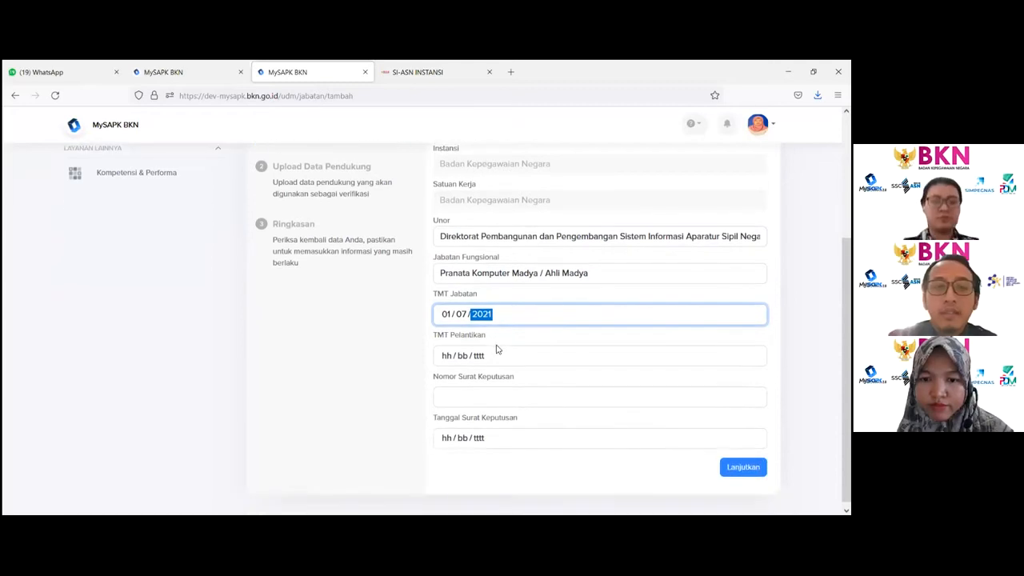
- Enter 99 as the Nomor Surat Keputusan and set the Tanggal Surat Keputusan to 01/07/2021
click(496, 397)
text(99)
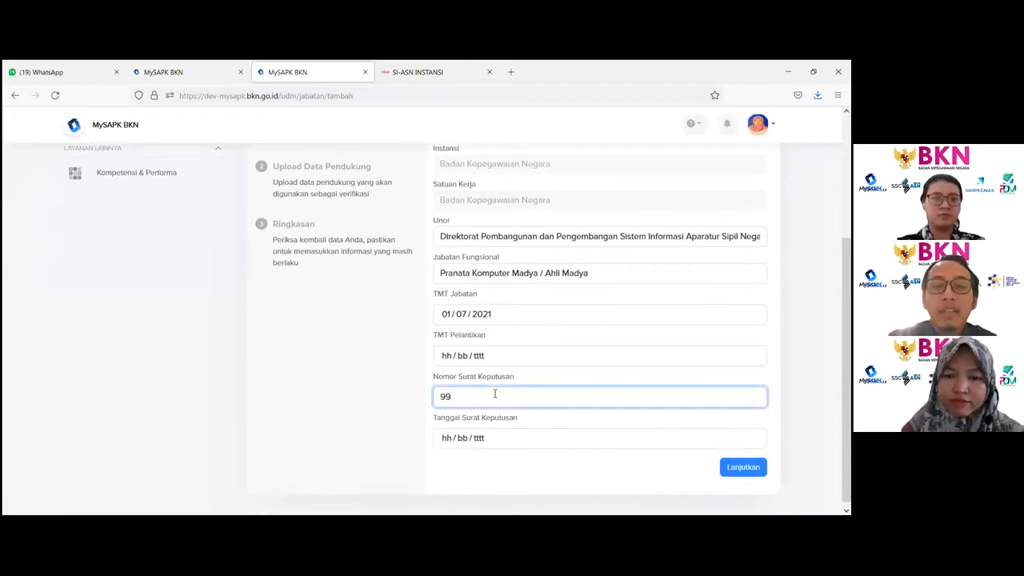
click(507, 442)
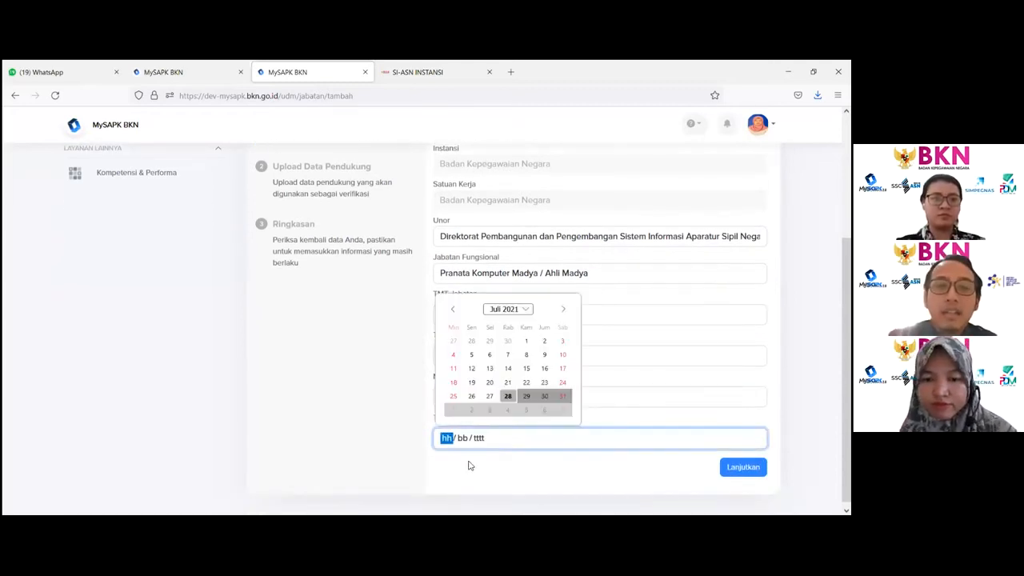
click(527, 341)
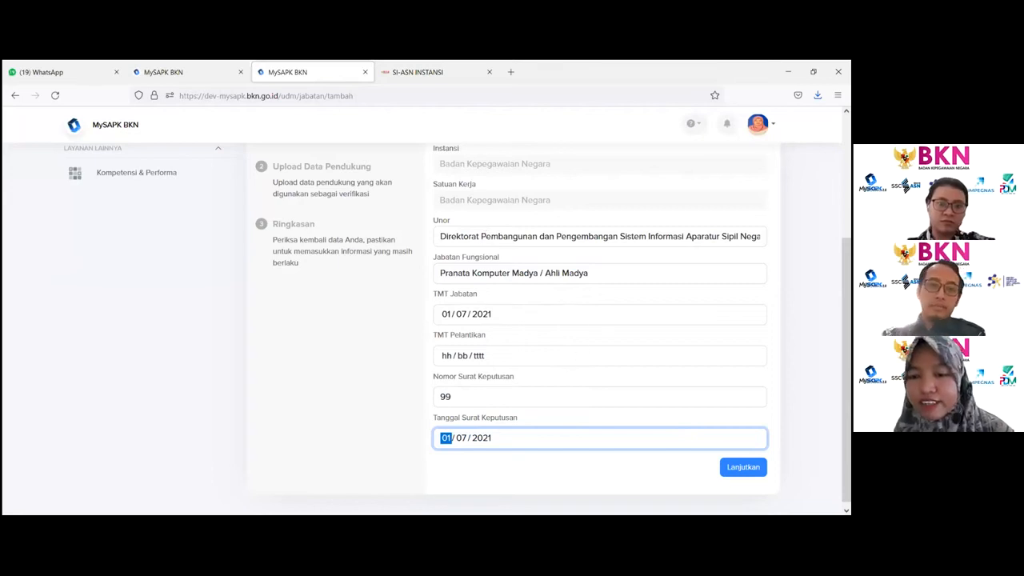
- Continue to the upload step and upload NPWP.pdf from Downloads as the Dok SK Jabatan file
key(Tab)
key(Tab)
key(Tab)
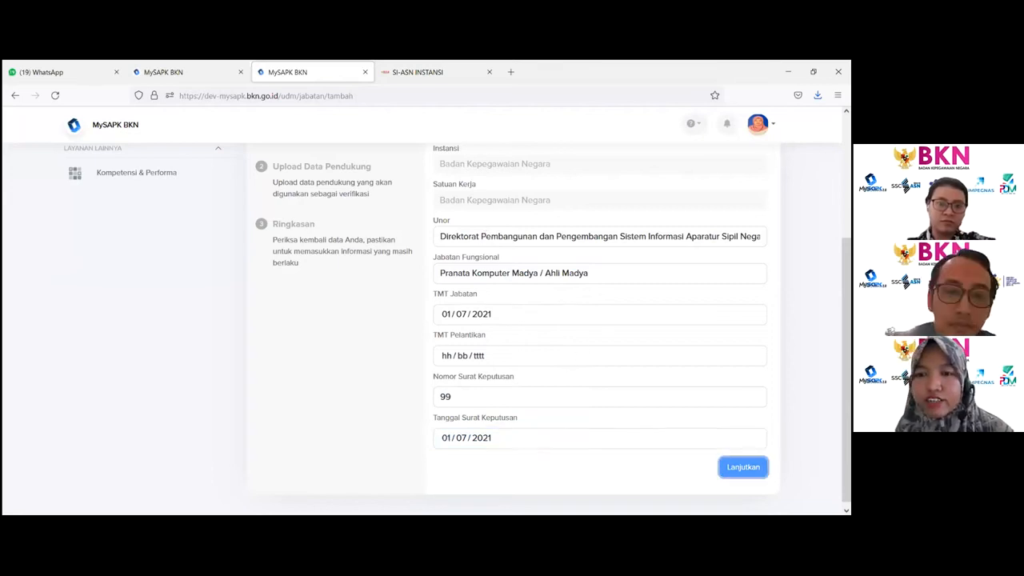
key(Return)
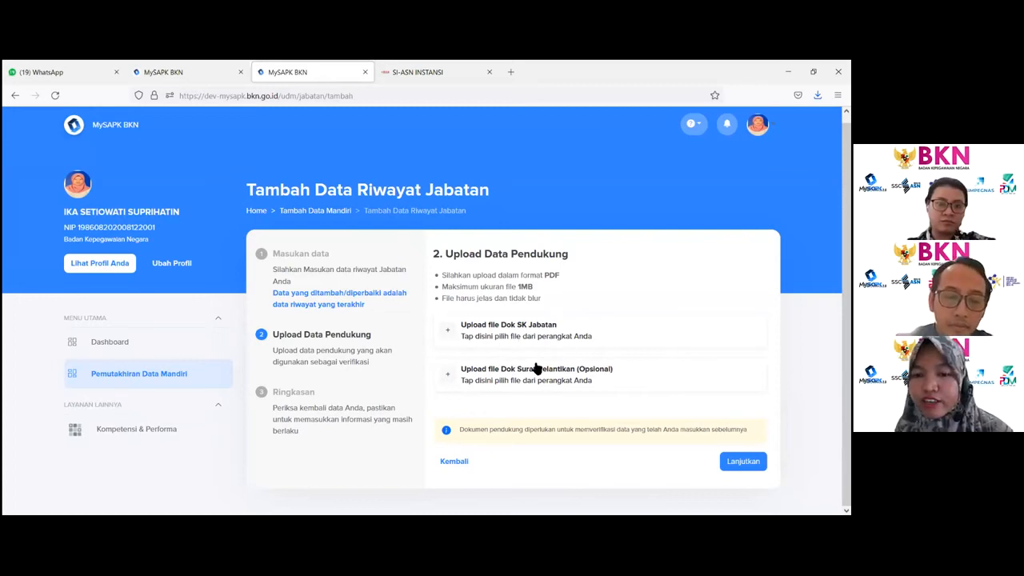
click(623, 338)
click(318, 254)
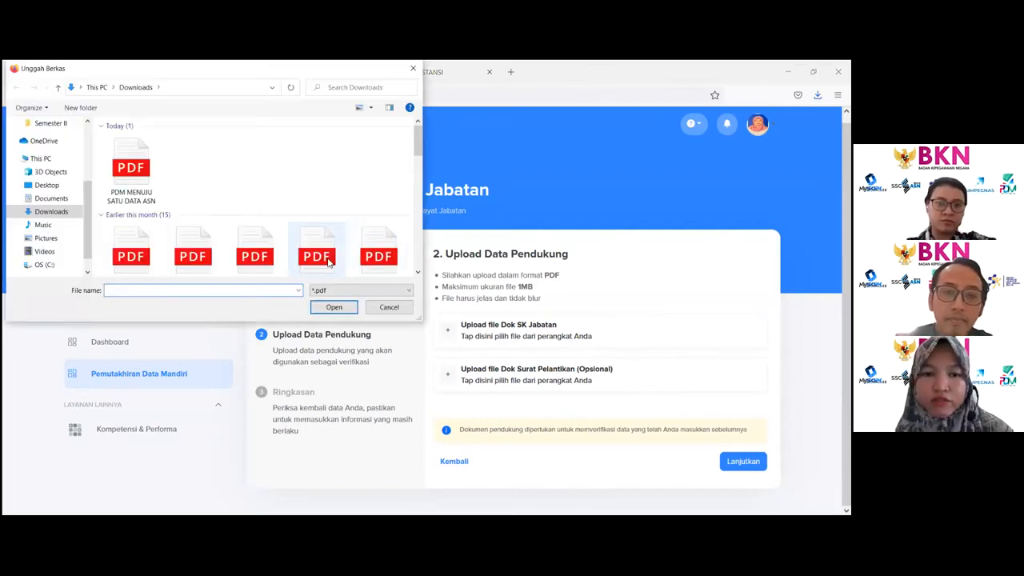
click(332, 308)
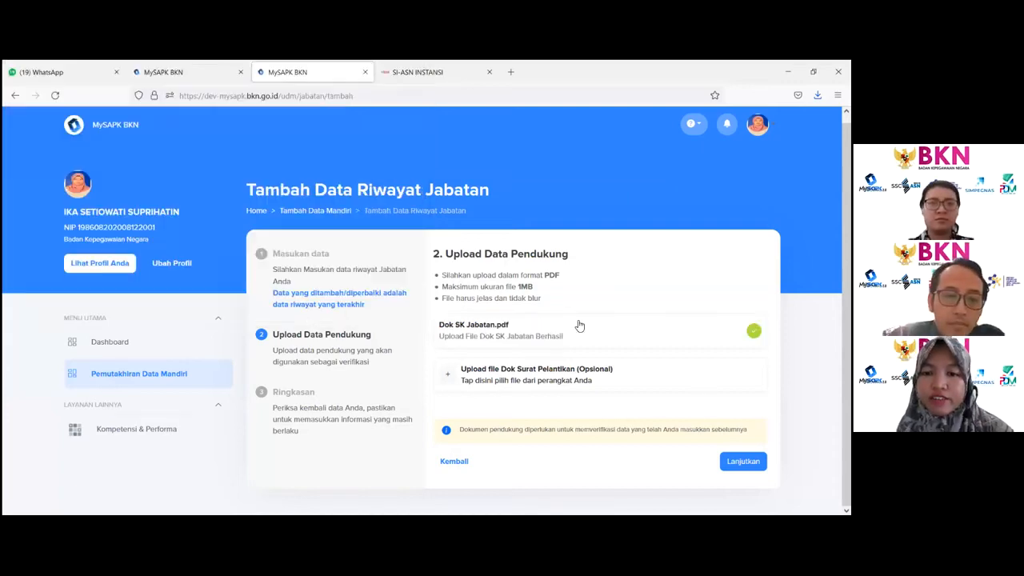
- Continue to the summary and review the entered position data and uploaded document
click(743, 462)
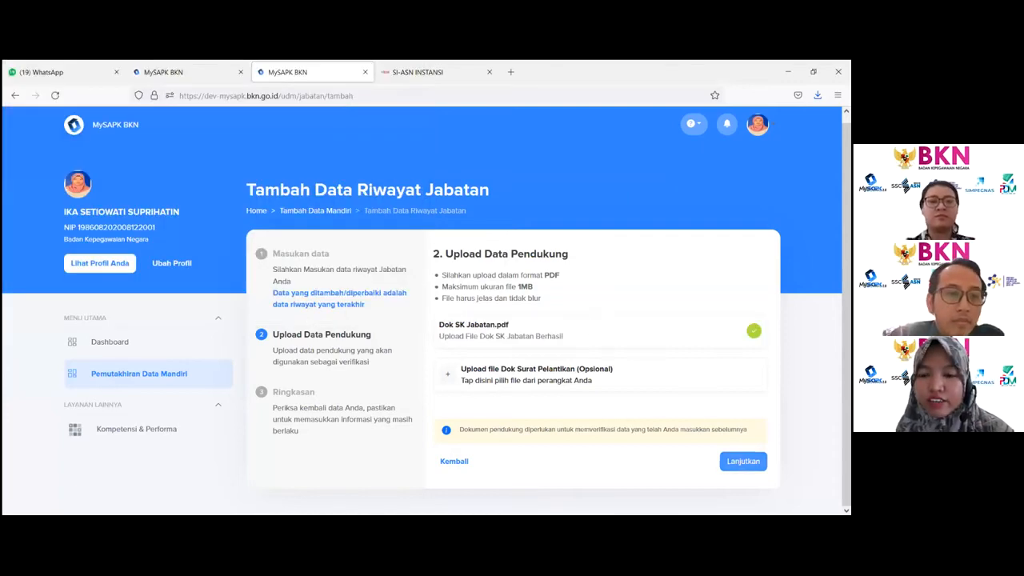
scroll(743, 460, down, 1)
scroll(742, 451, down, 3)
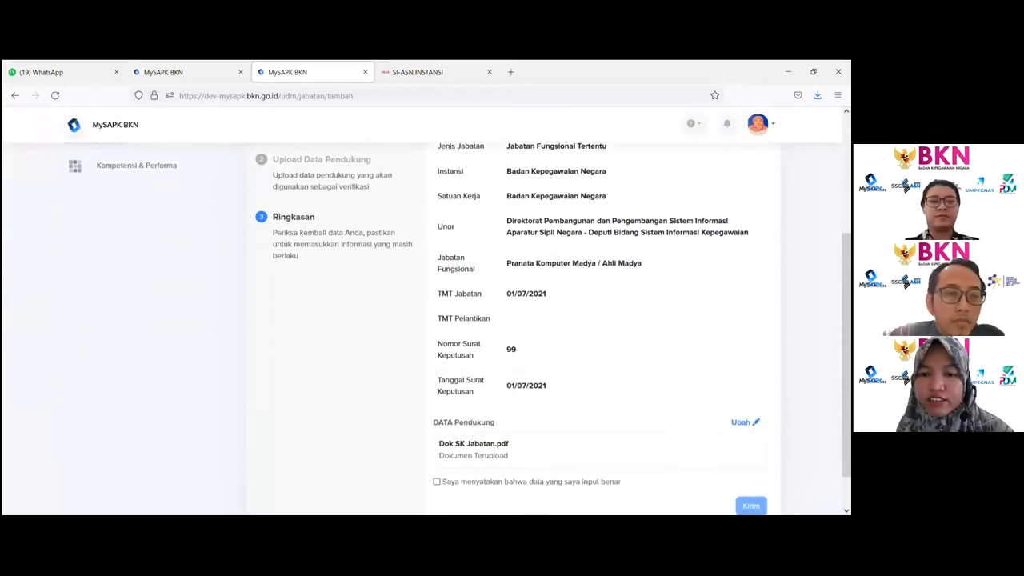
scroll(732, 383, up, 3)
scroll(686, 391, down, 2)
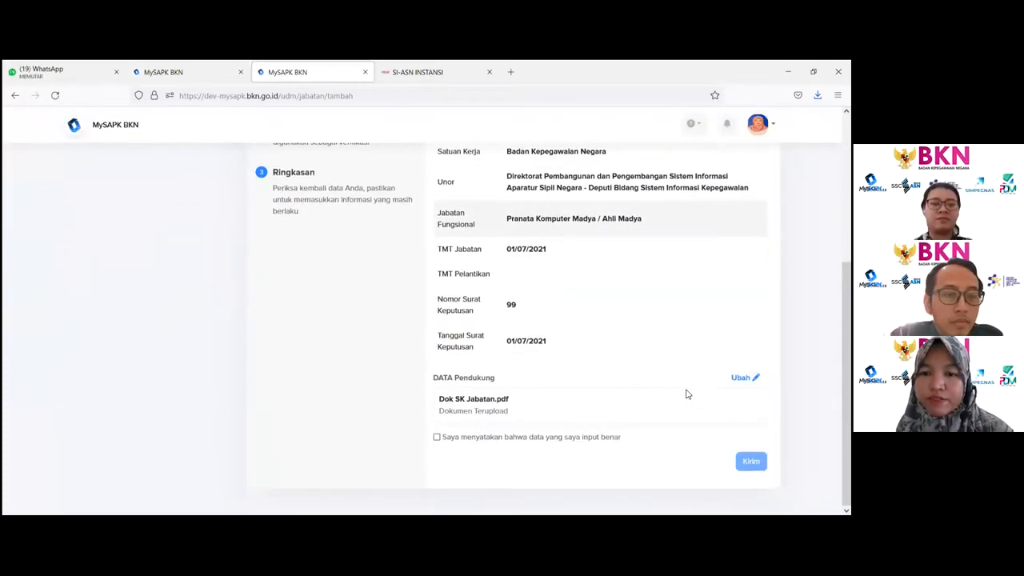
- Tick the declaration that the data is correct, submit the position record, and return to the position history list
click(437, 438)
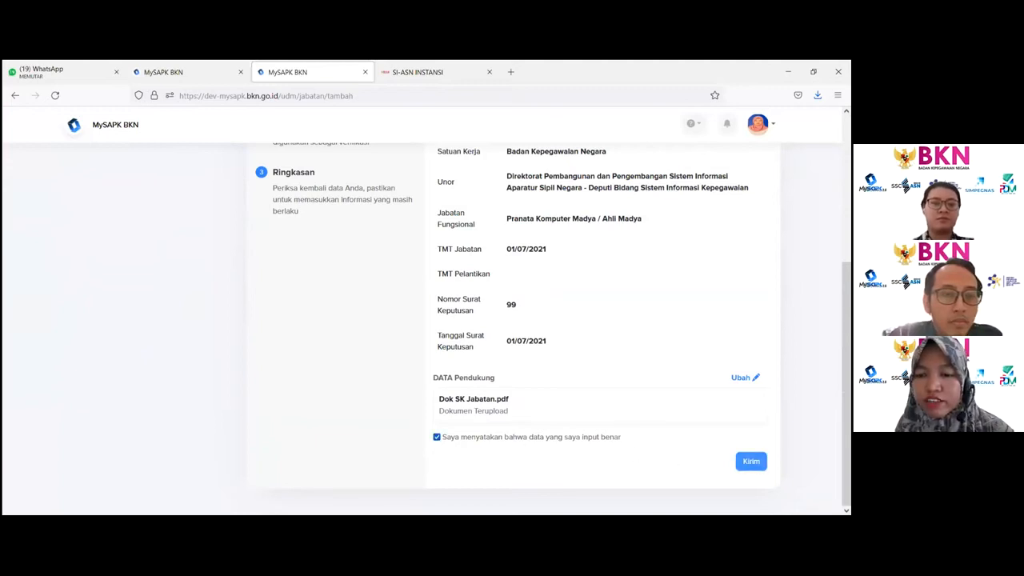
click(752, 461)
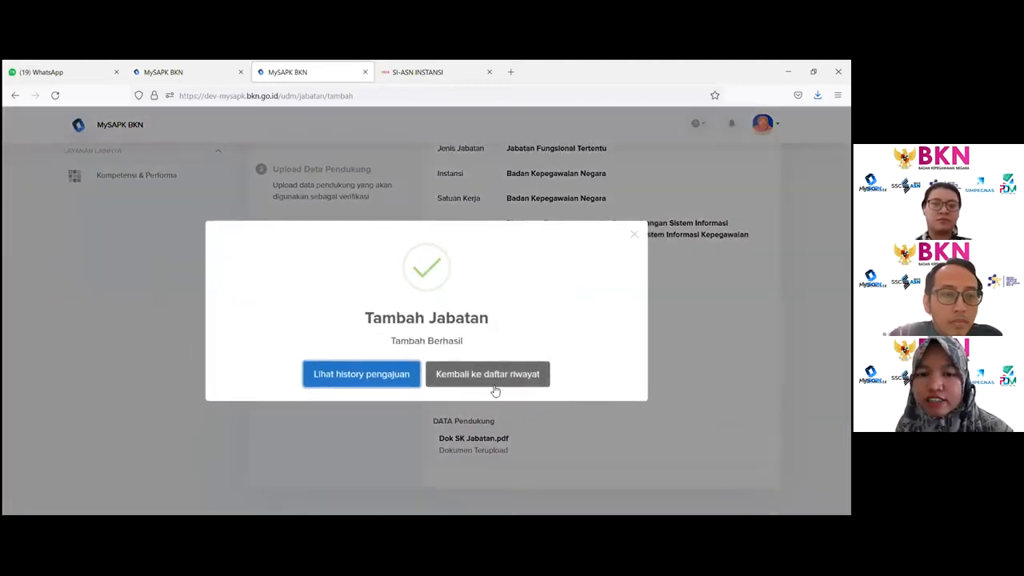
click(432, 381)
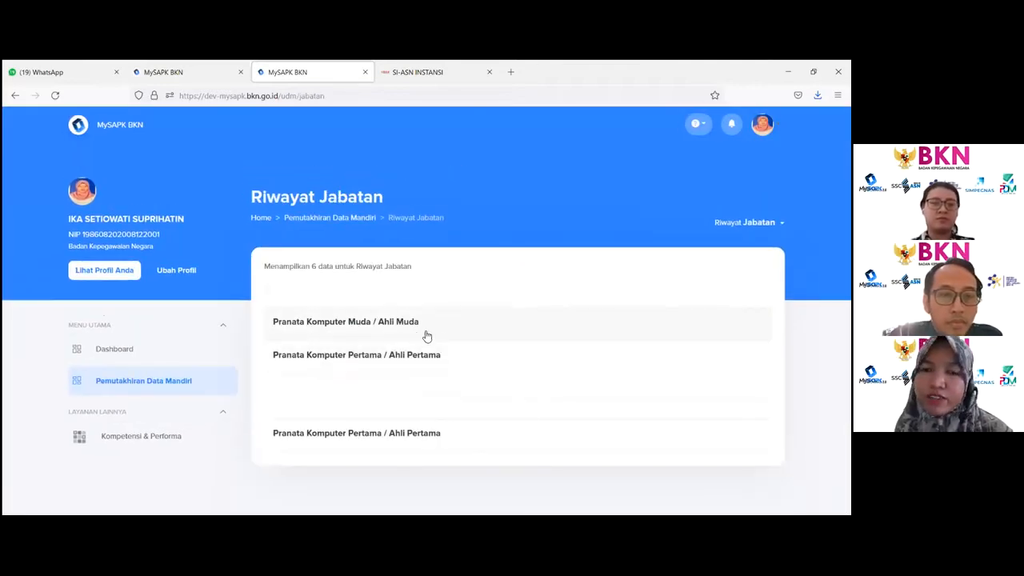
- Open the History Pengajuan list, view the details of the Jabatan submission, then return to the categories
click(342, 226)
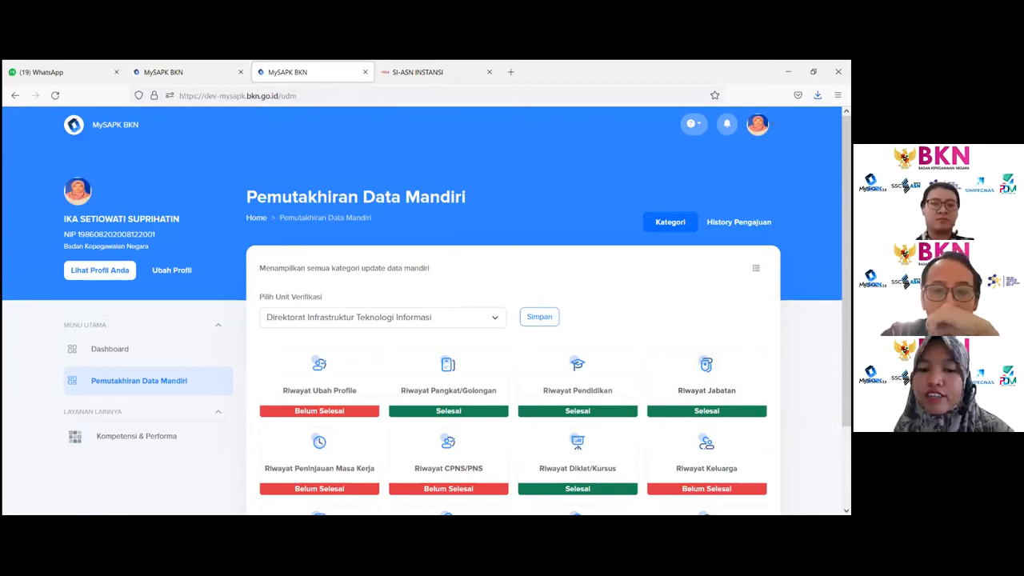
scroll(426, 310, down, 1)
click(739, 163)
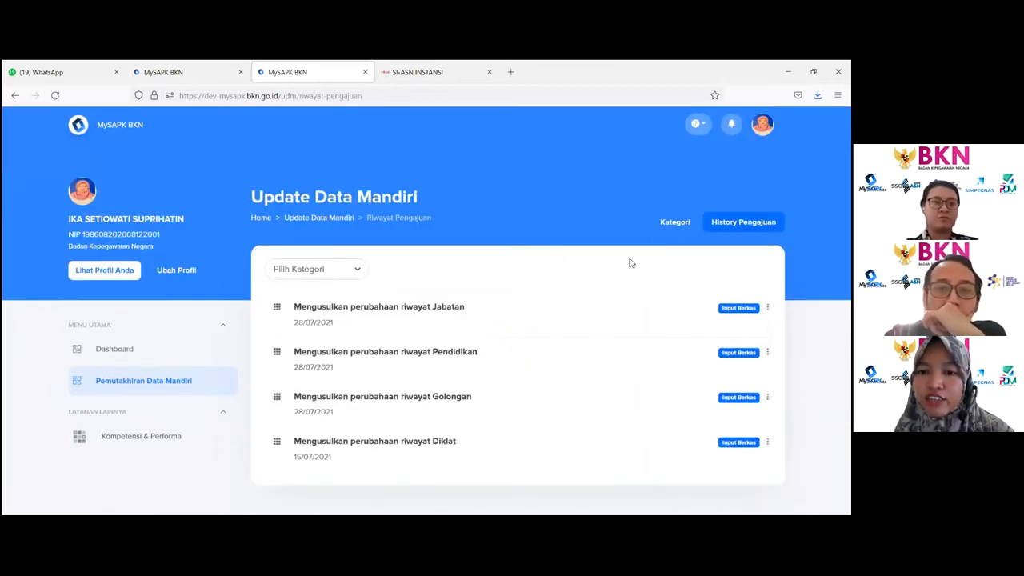
click(435, 321)
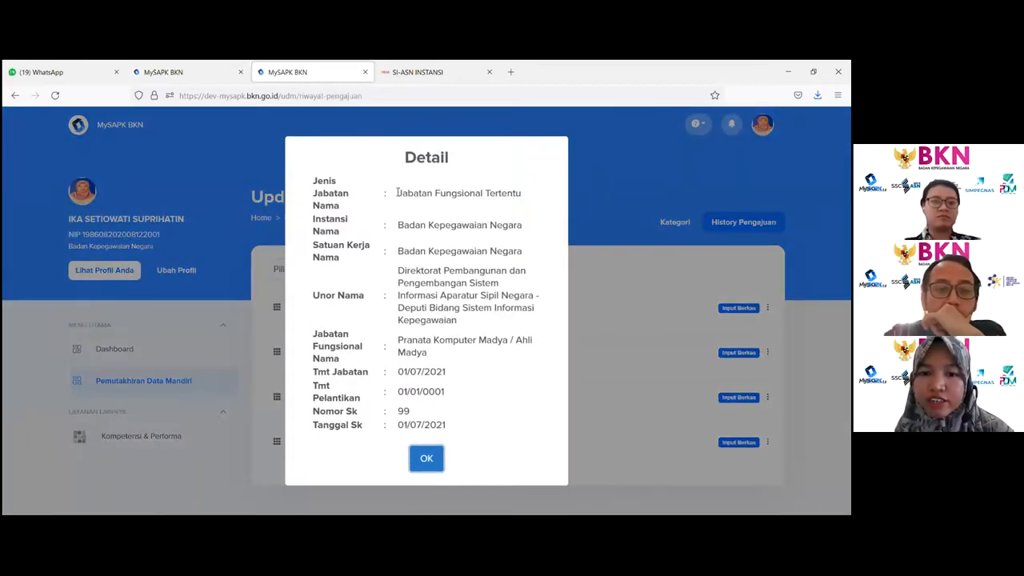
drag(398, 193, 528, 392)
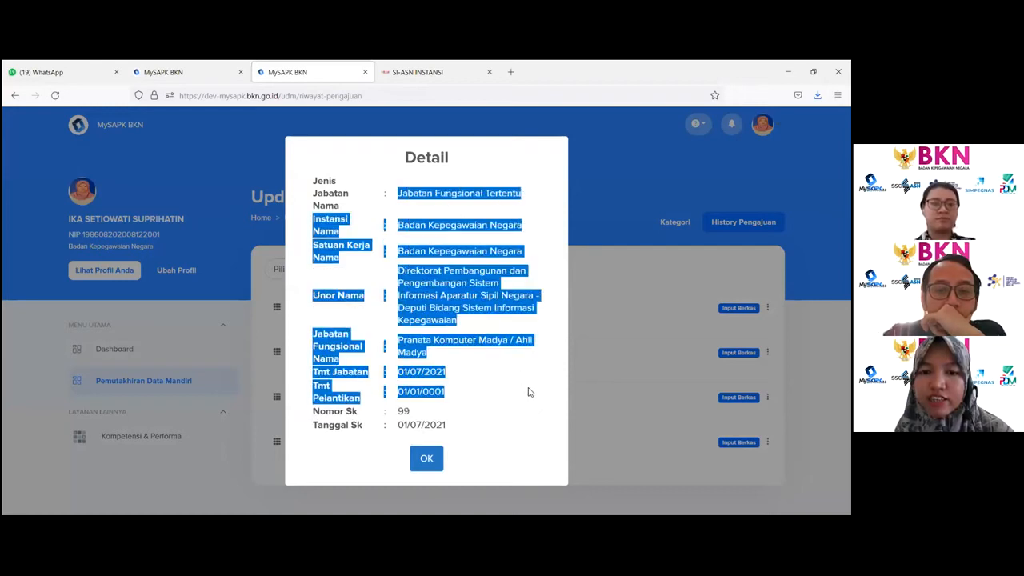
click(593, 325)
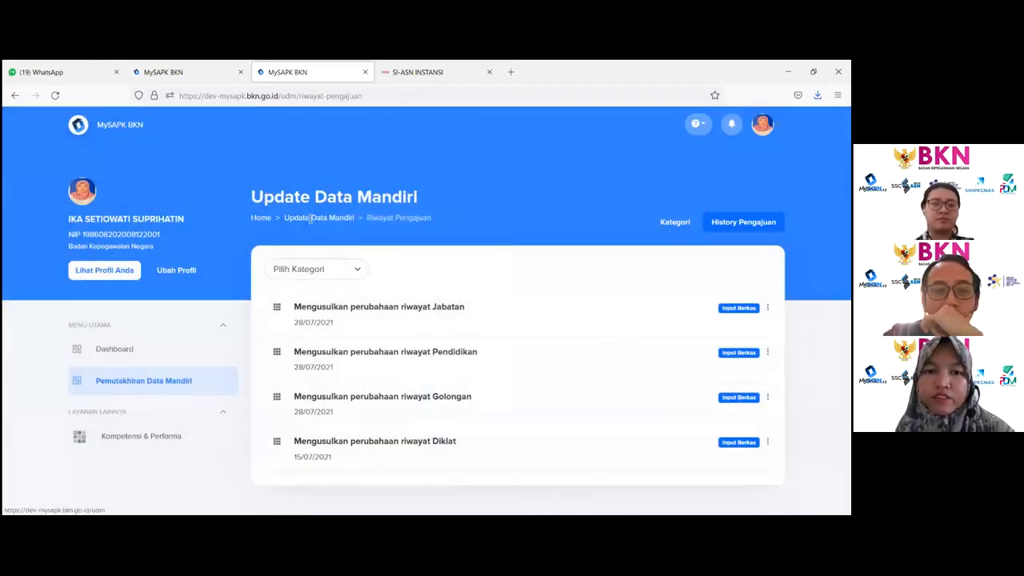
click(312, 220)
scroll(346, 283, down, 2)
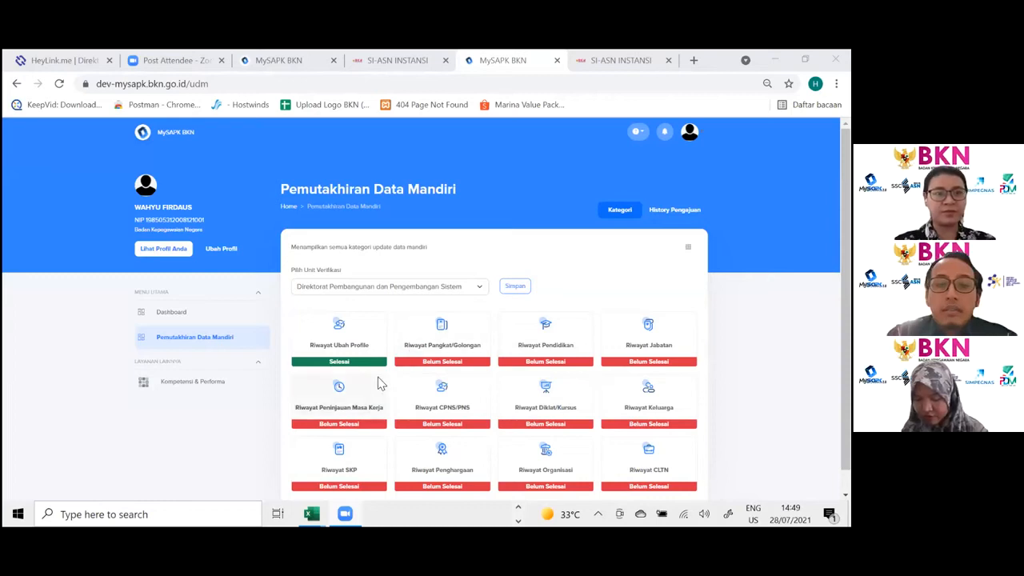
- Open Riwayat Peninjauan Masa Kerja and start editing the existing SDN SANGGI record
click(369, 407)
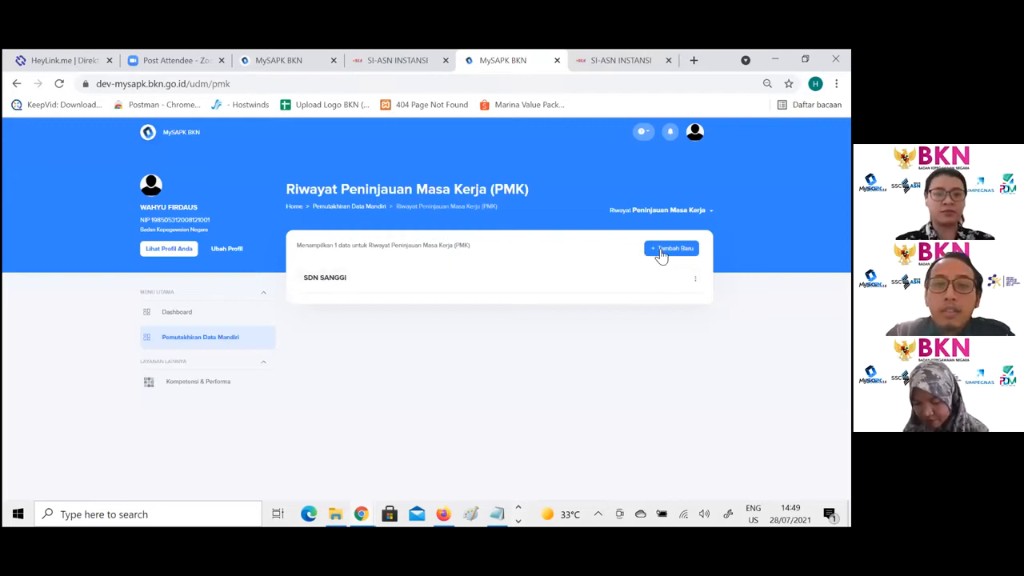
click(694, 278)
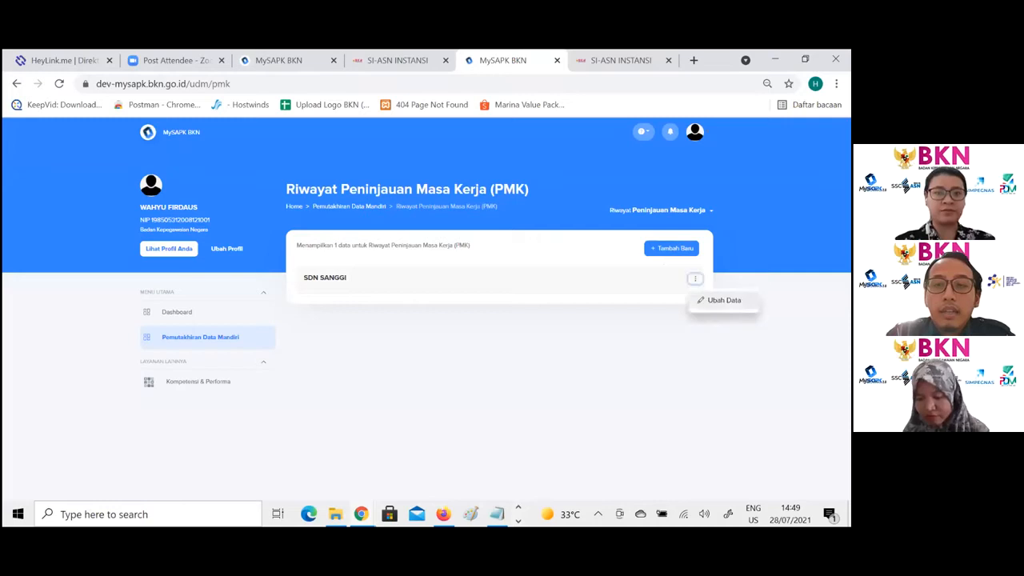
click(723, 300)
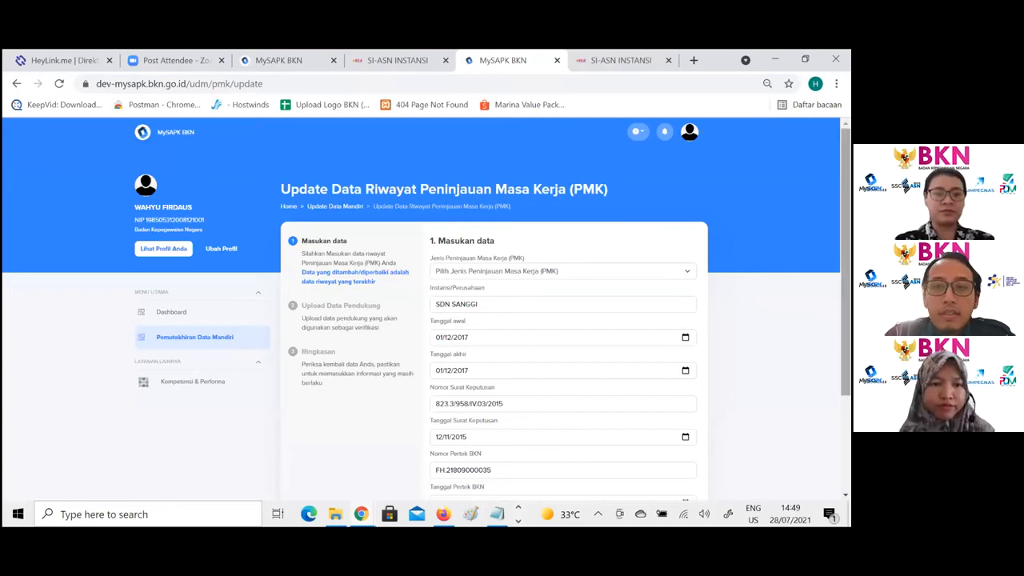
- Try to continue the PMK form without choosing a Jenis Peninjauan Masa Kerja
scroll(535, 166, down, 1)
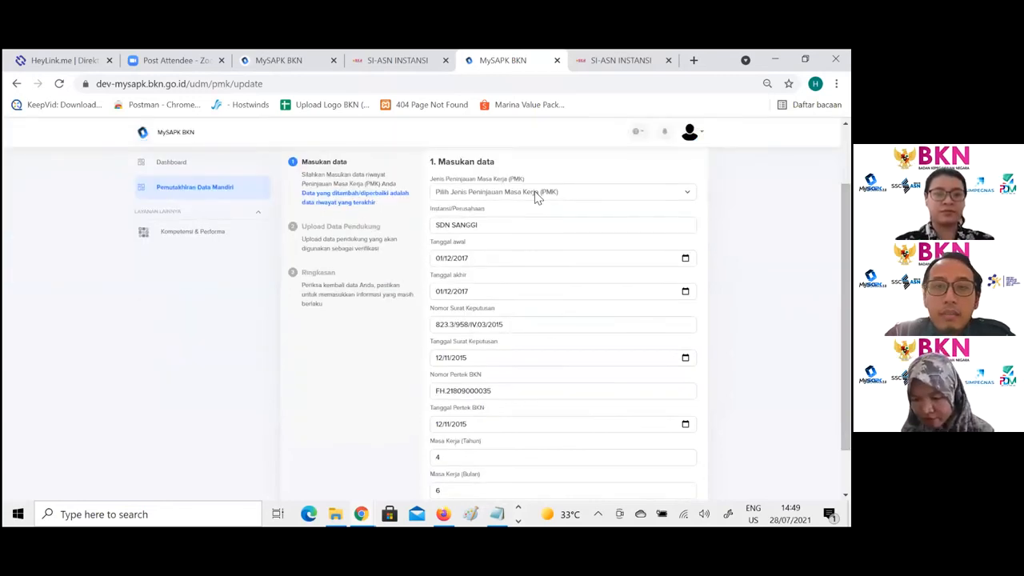
click(539, 200)
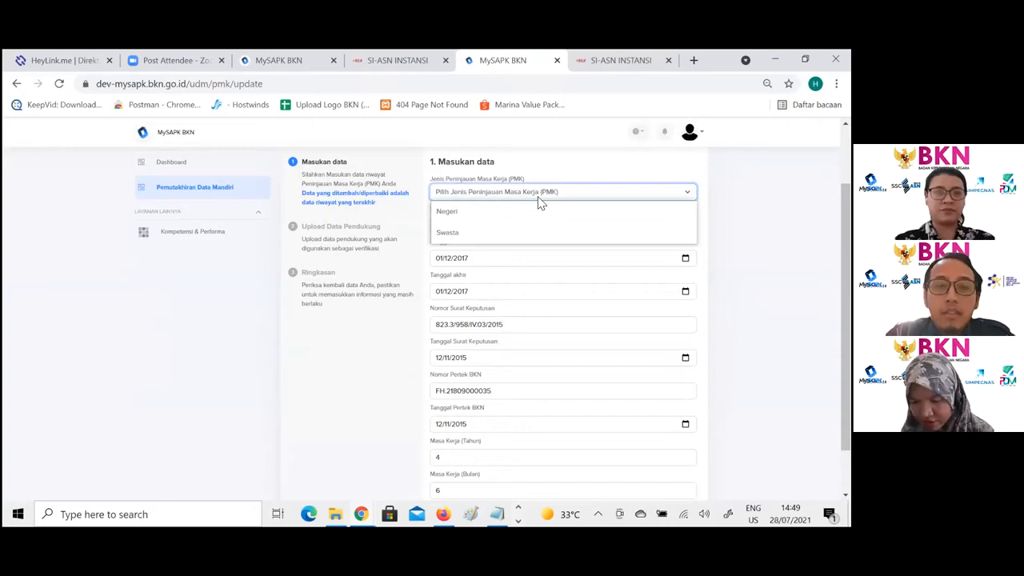
click(538, 199)
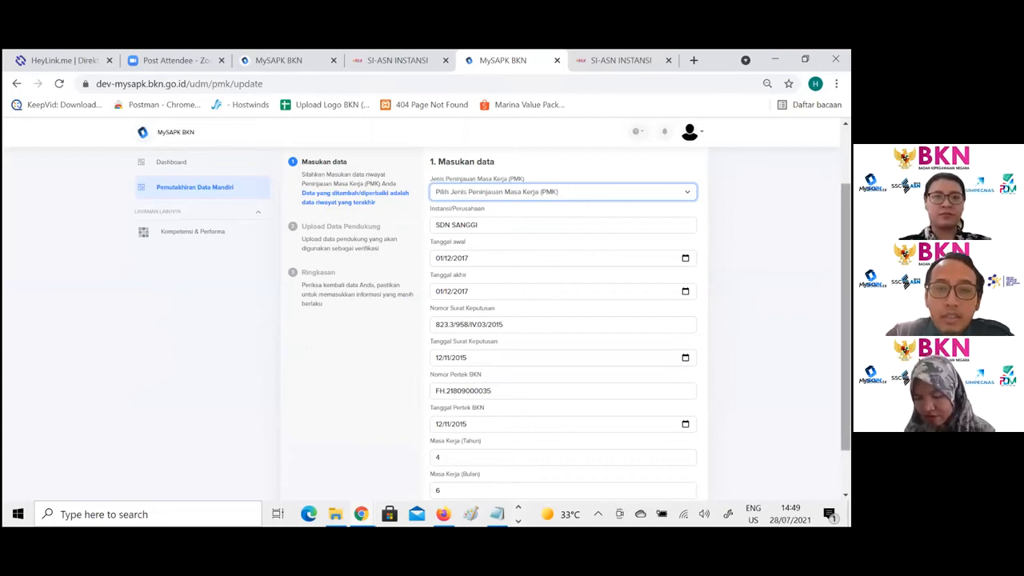
scroll(493, 323, down, 1)
scroll(493, 323, up, 1)
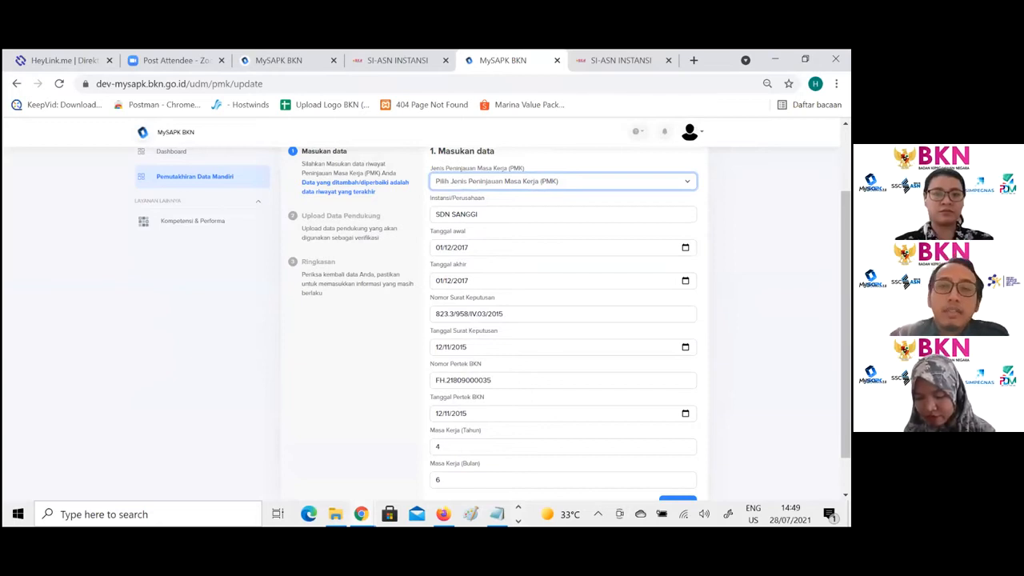
scroll(681, 469, down, 1)
click(679, 461)
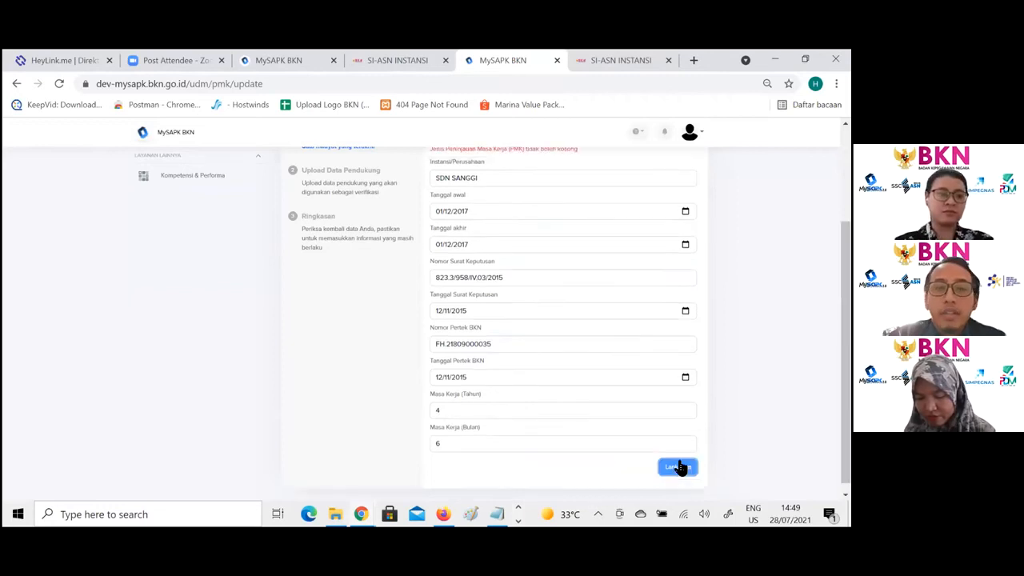
- Set Jenis Peninjauan Masa Kerja to Negeri and continue to the supporting-document upload step
scroll(632, 228, up, 3)
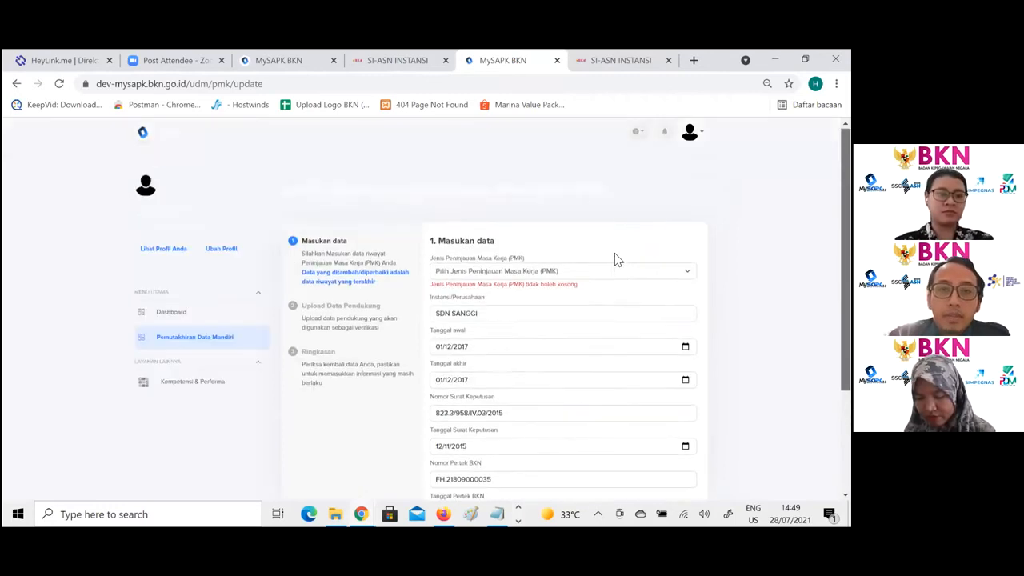
click(606, 271)
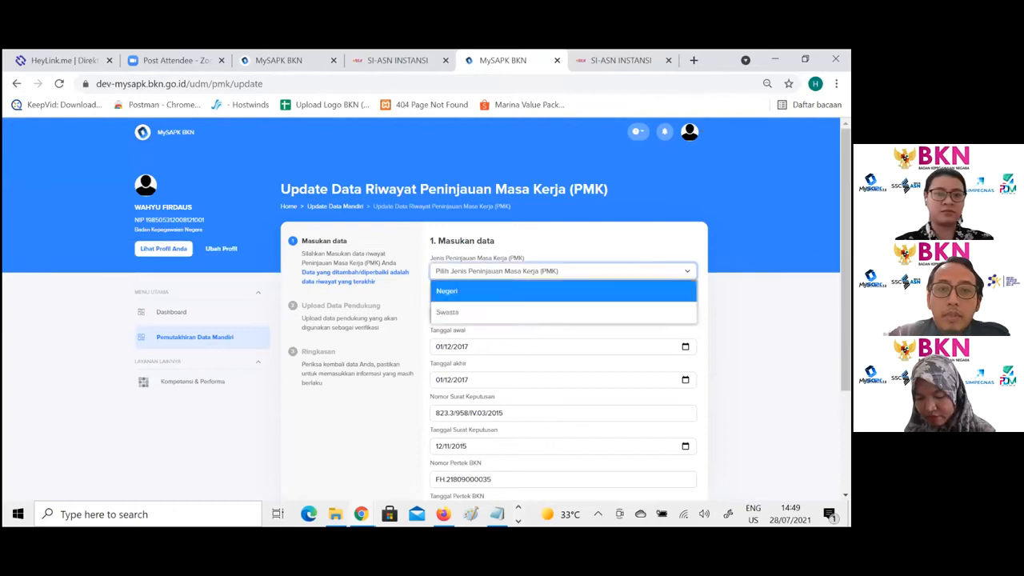
click(608, 291)
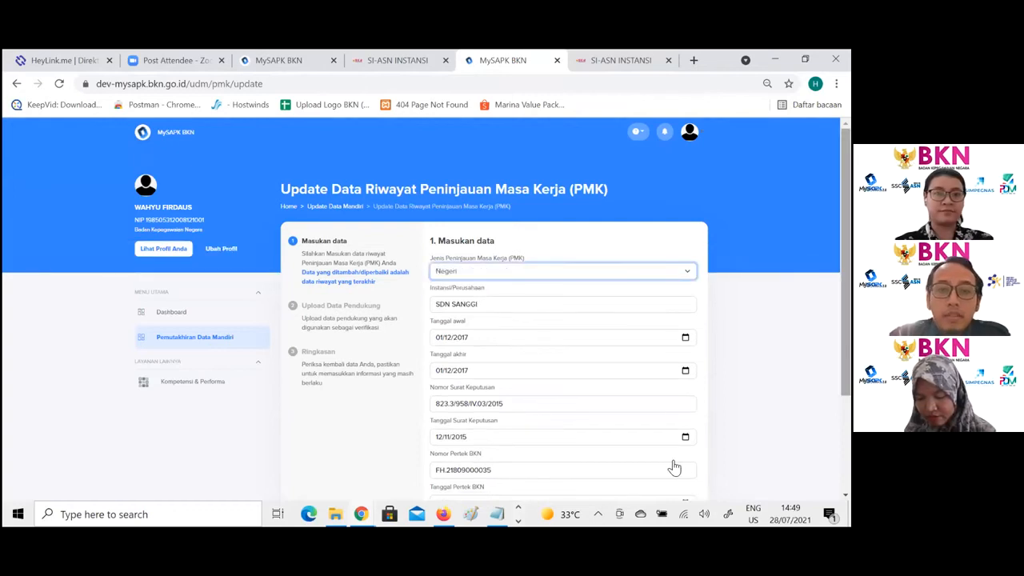
scroll(631, 434, down, 3)
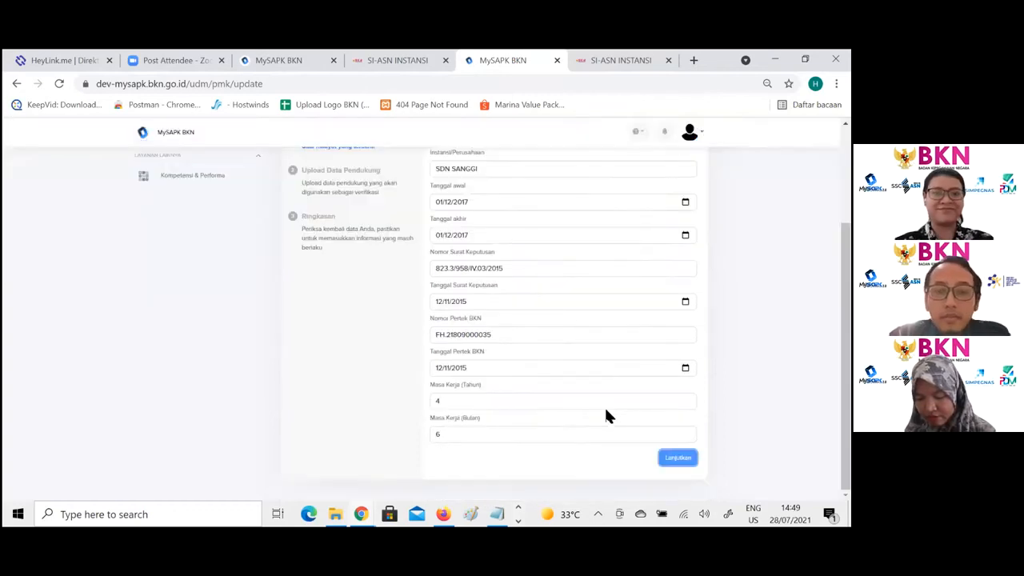
scroll(493, 320, up, 1)
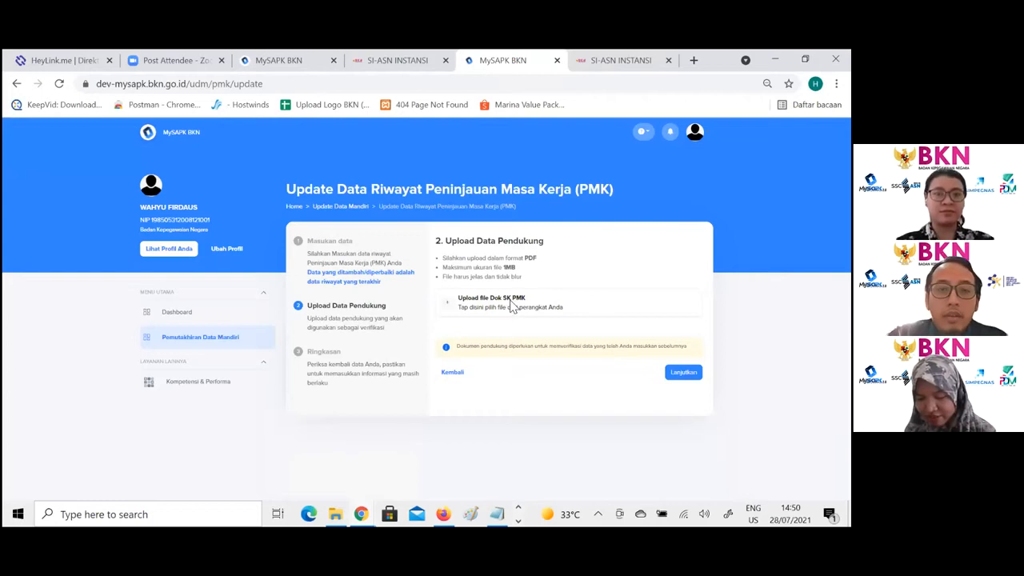
- Upload the Dok SK PMK PDF as the supporting document for the PMK record
click(512, 307)
double_click(206, 246)
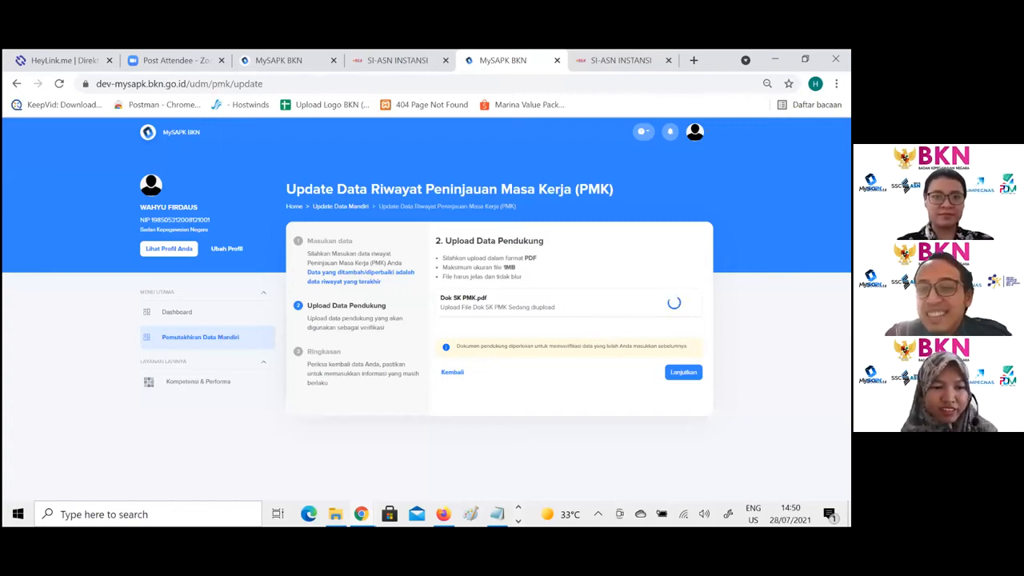
click(704, 509)
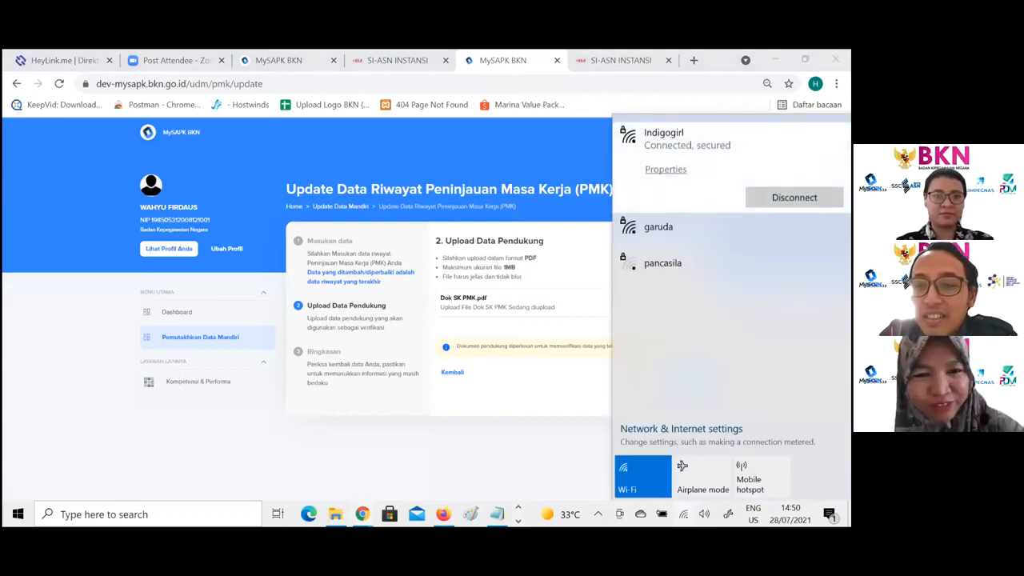
click(684, 515)
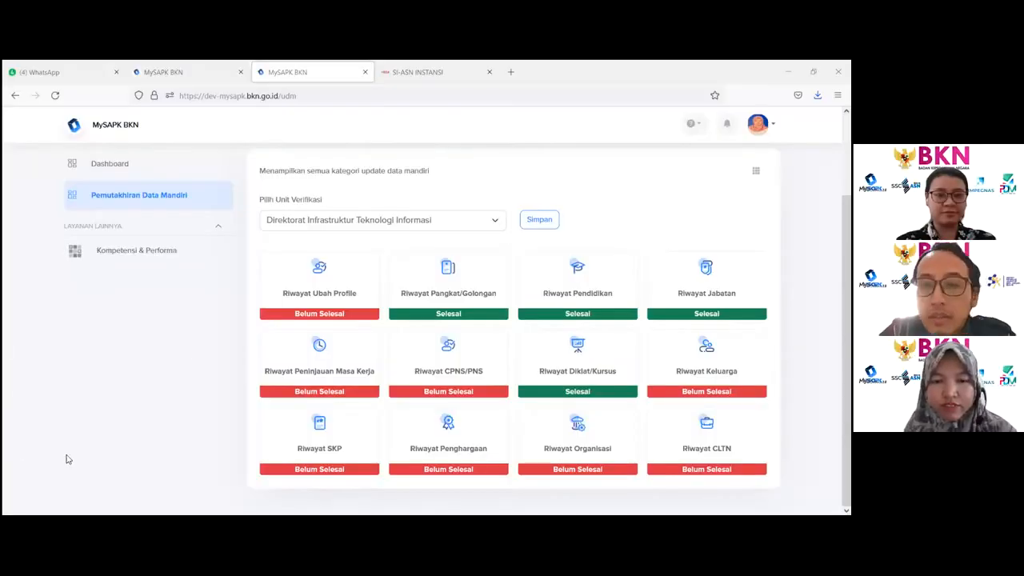
- Open Riwayat Peninjauan Masa Kerja, add a new record and set its review type to Negeri
click(326, 370)
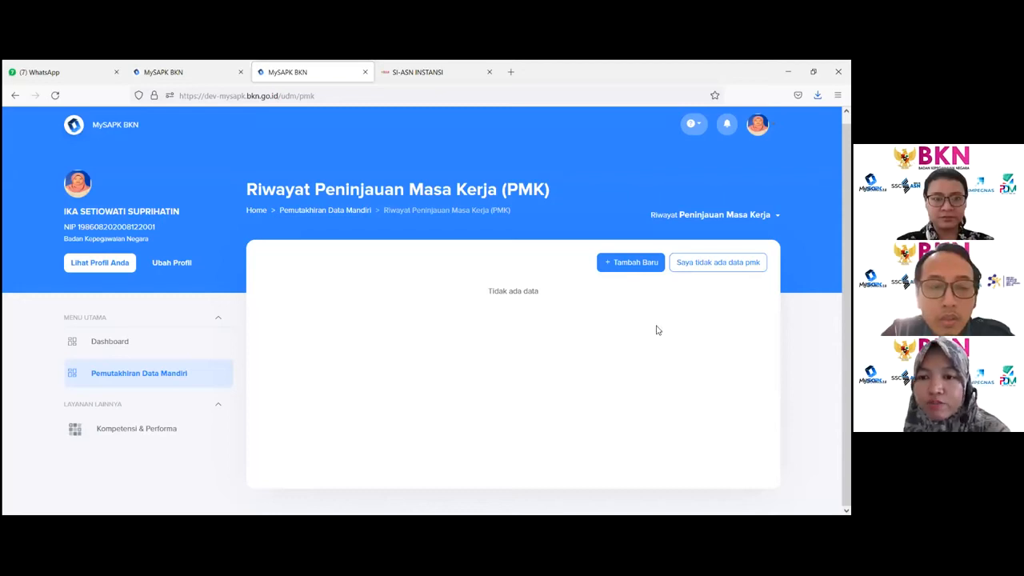
click(618, 264)
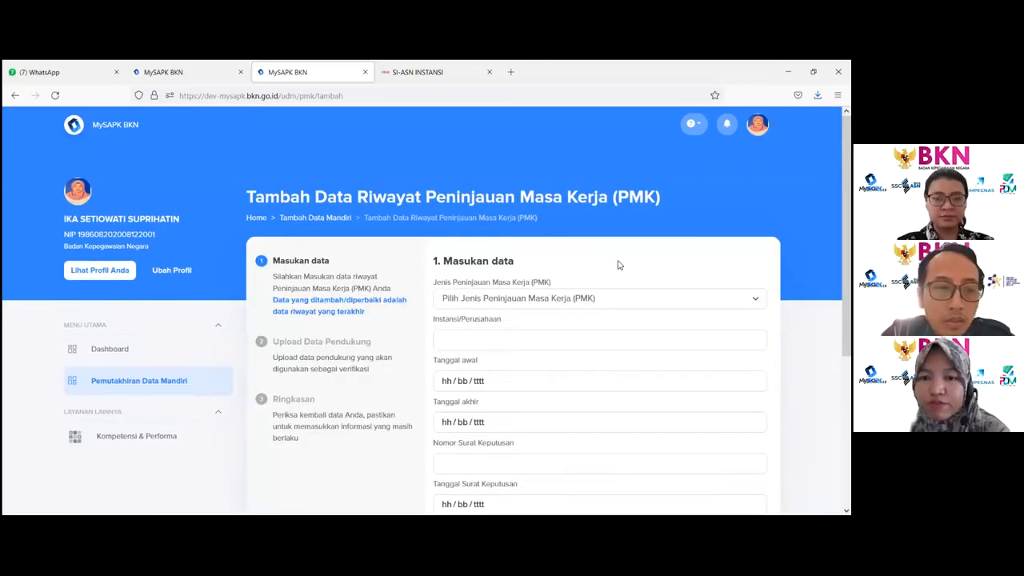
scroll(618, 264, down, 3)
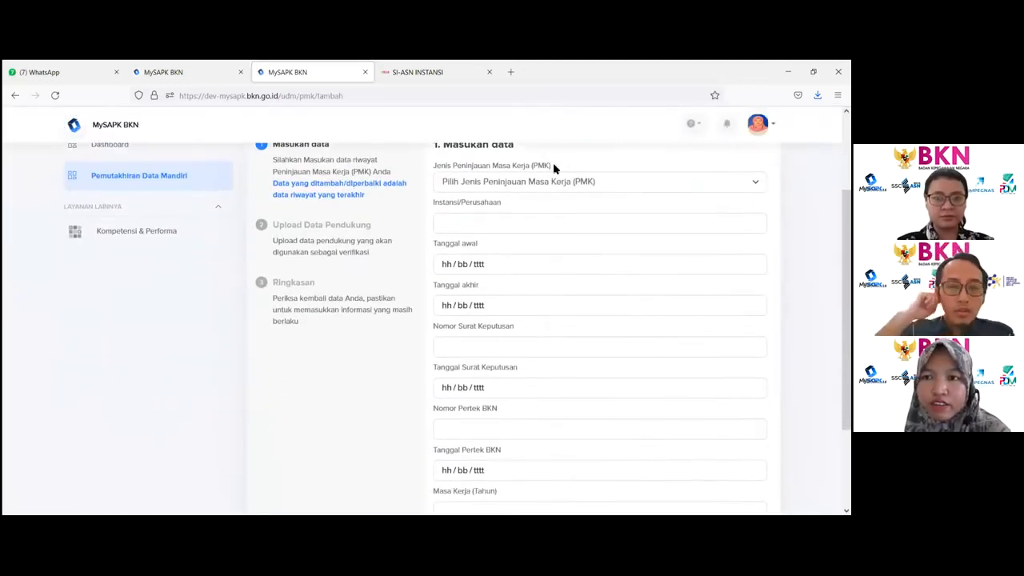
click(558, 183)
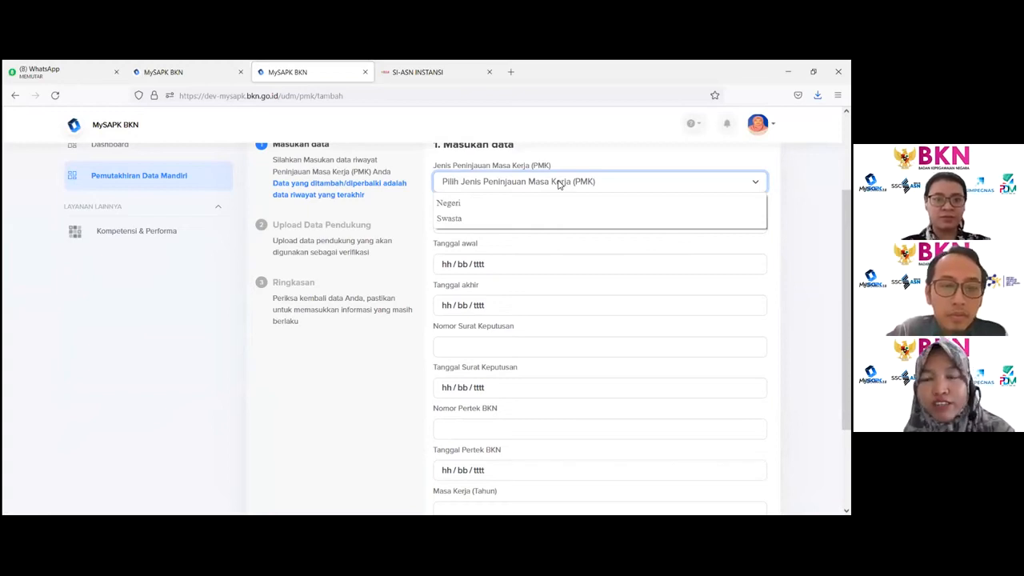
click(473, 205)
scroll(472, 210, down, 3)
drag(432, 293, 518, 287)
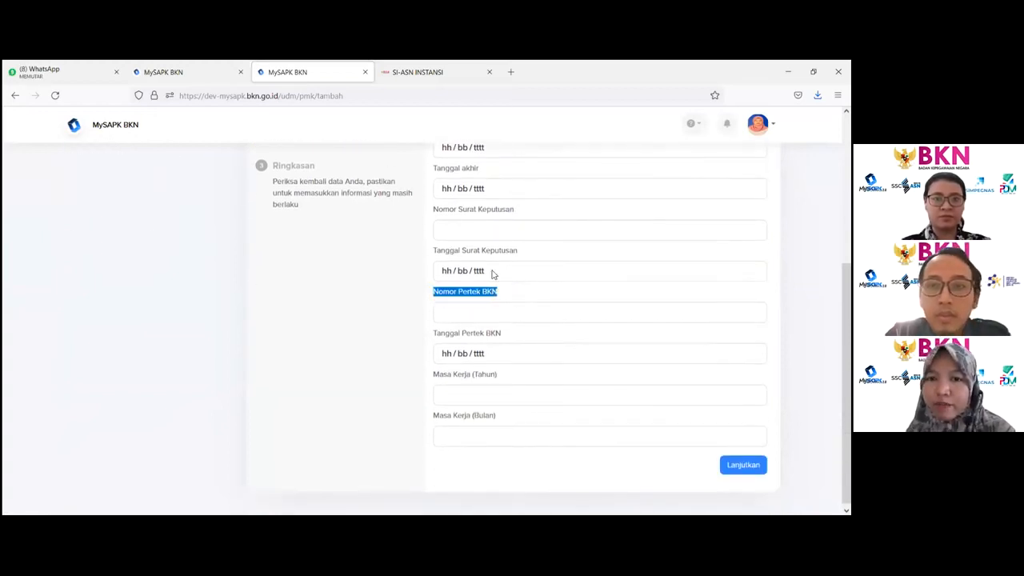
drag(435, 210, 532, 222)
scroll(533, 221, up, 3)
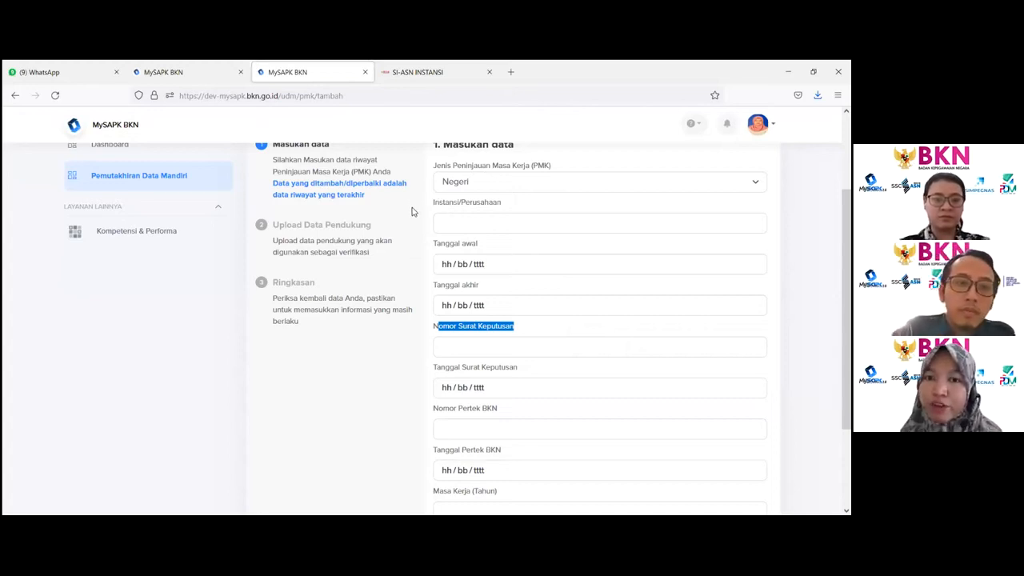
- Enter BKD Jabar as the Instansi/Perusahaan
click(463, 221)
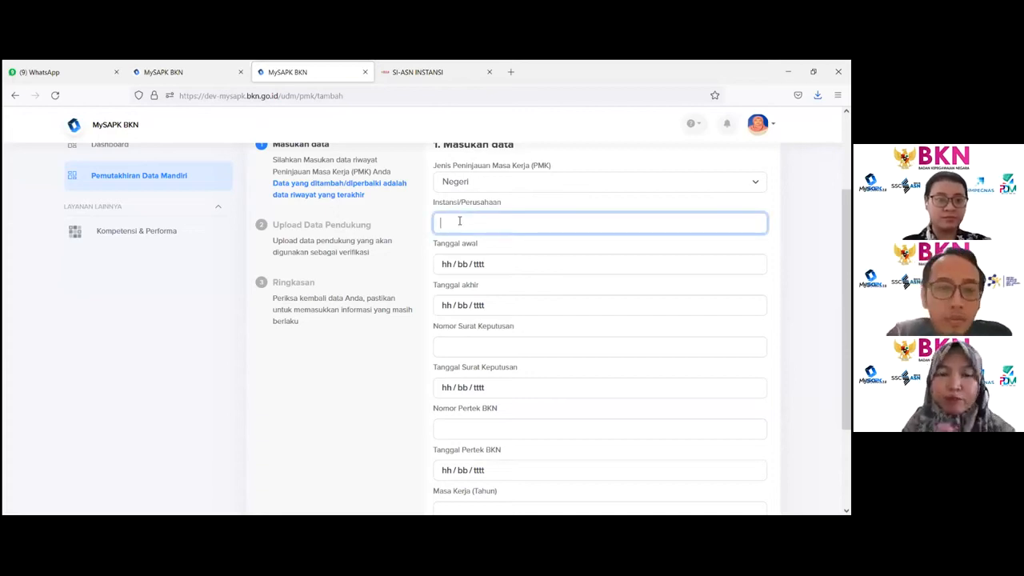
text(B)
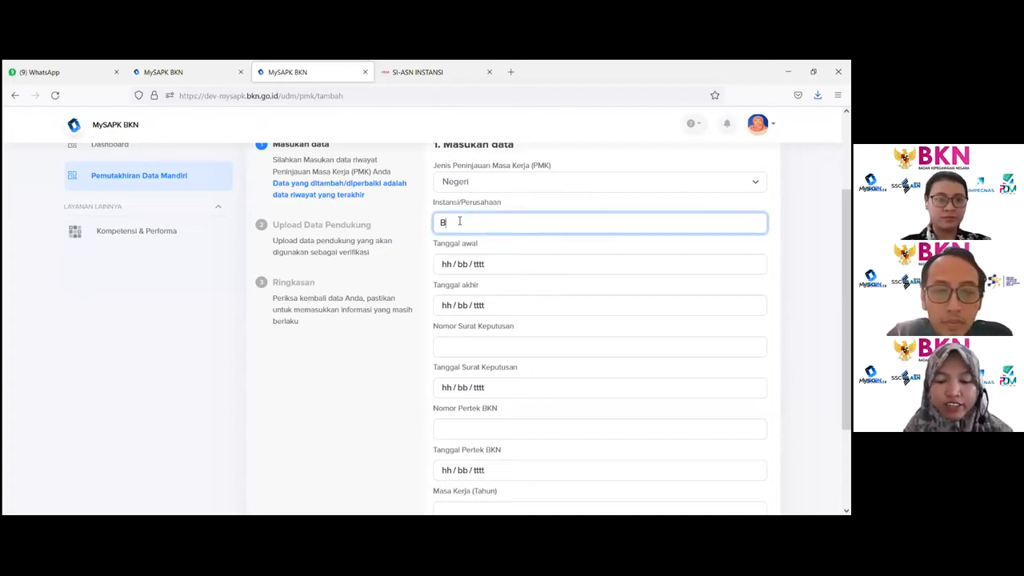
text(KD Jabar)
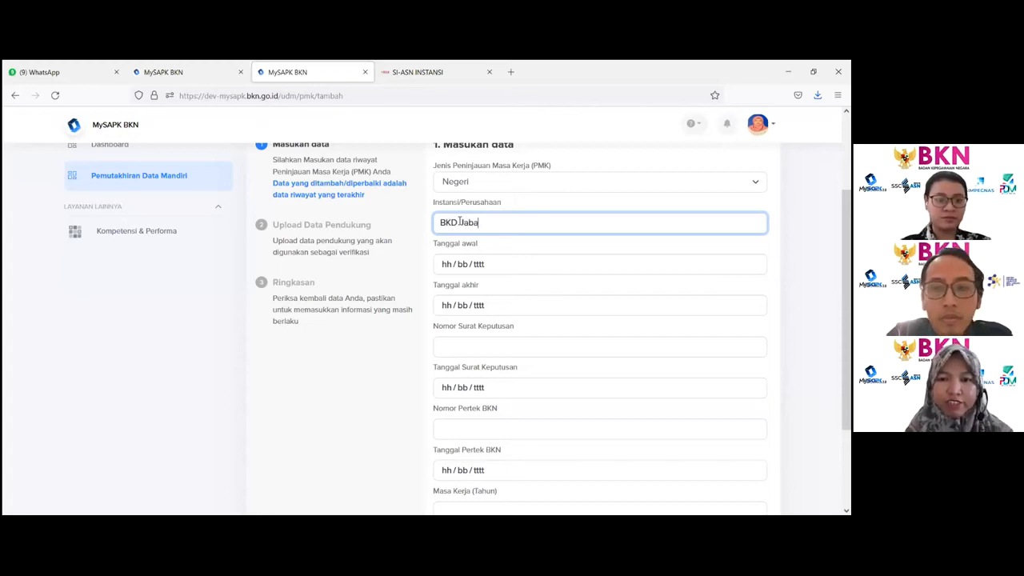
- Set both Tanggal awal and Tanggal akhir to 01/07/2021
click(507, 272)
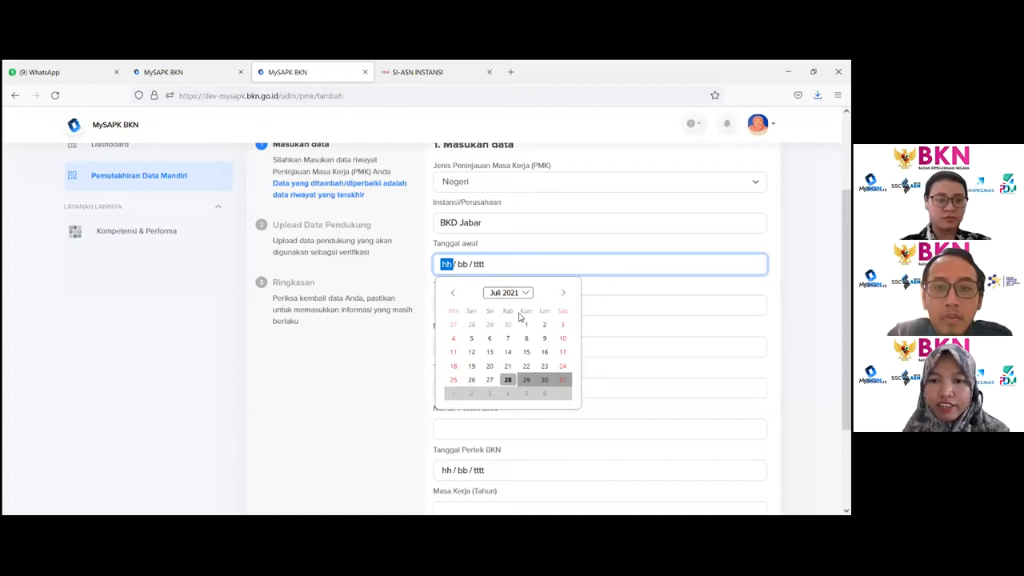
click(525, 324)
click(492, 309)
click(523, 365)
- Enter 99 as Nomor Surat Keputusan and set Tanggal Surat Keputusan to 01/07/2021
click(504, 347)
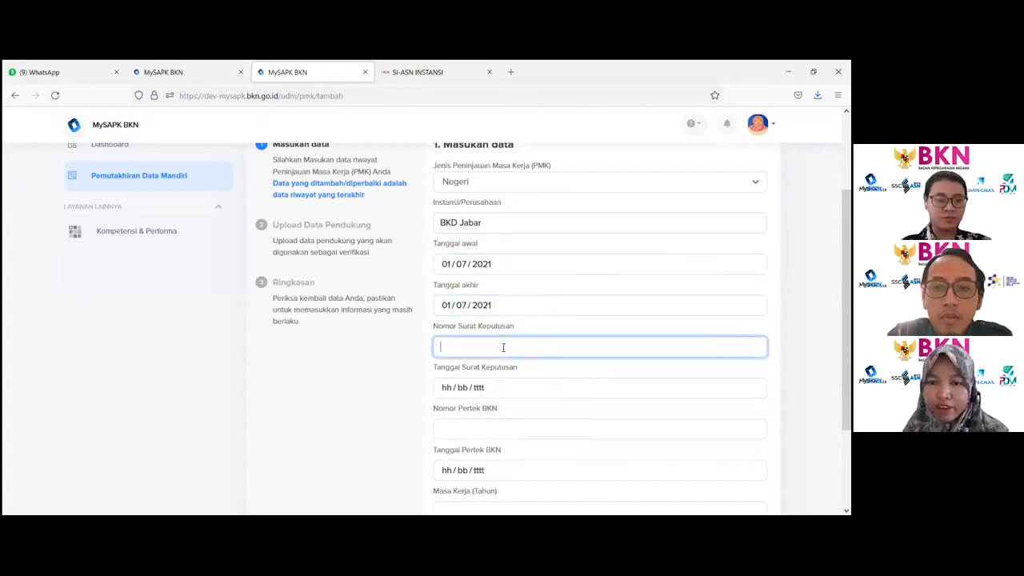
text(86)
click(494, 388)
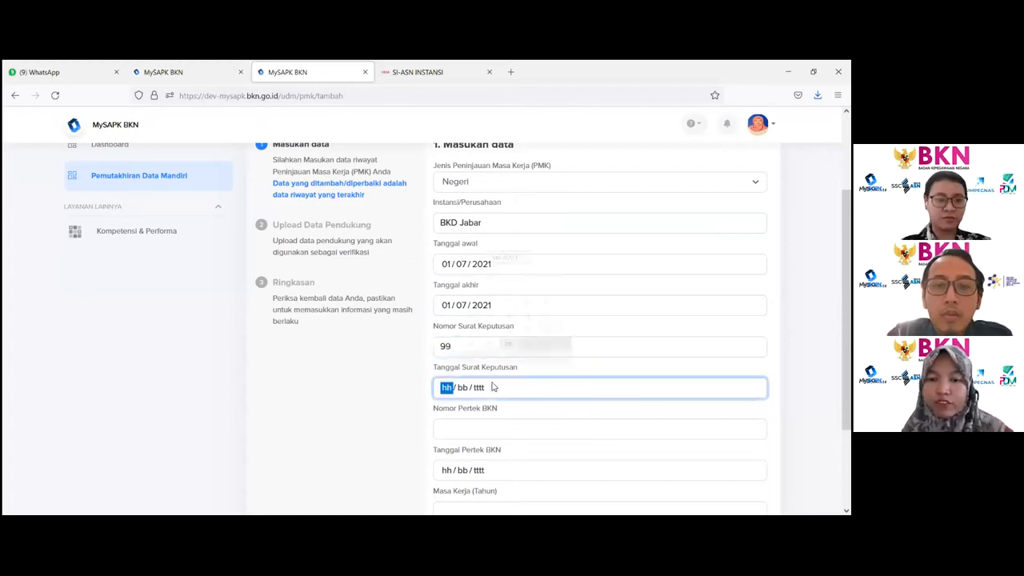
click(521, 295)
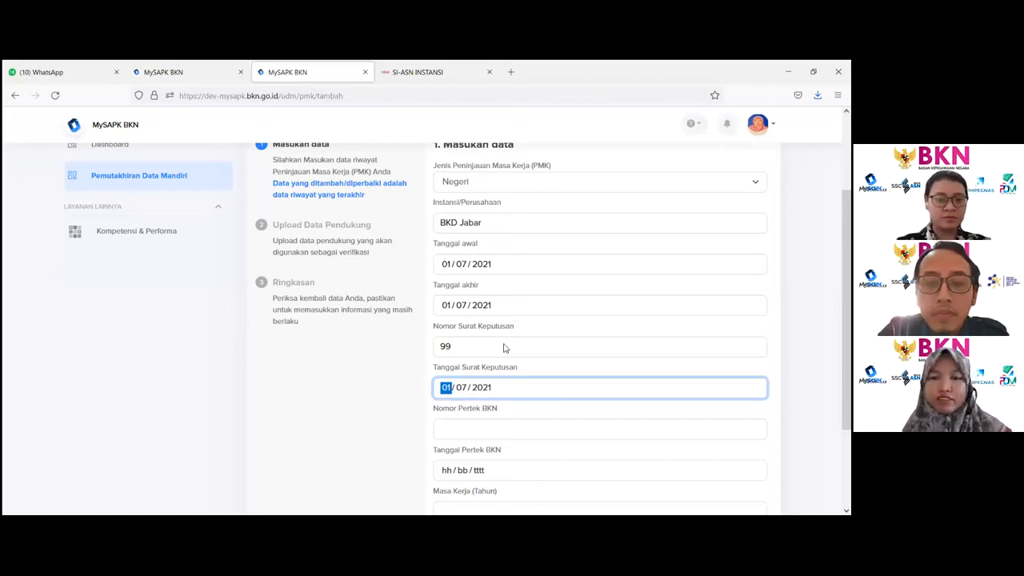
- Enter 88 as Nomor Pertek BKN and set Tanggal Pertek BKN to 07/07/2021
scroll(500, 336, down, 1)
click(478, 368)
text(99)
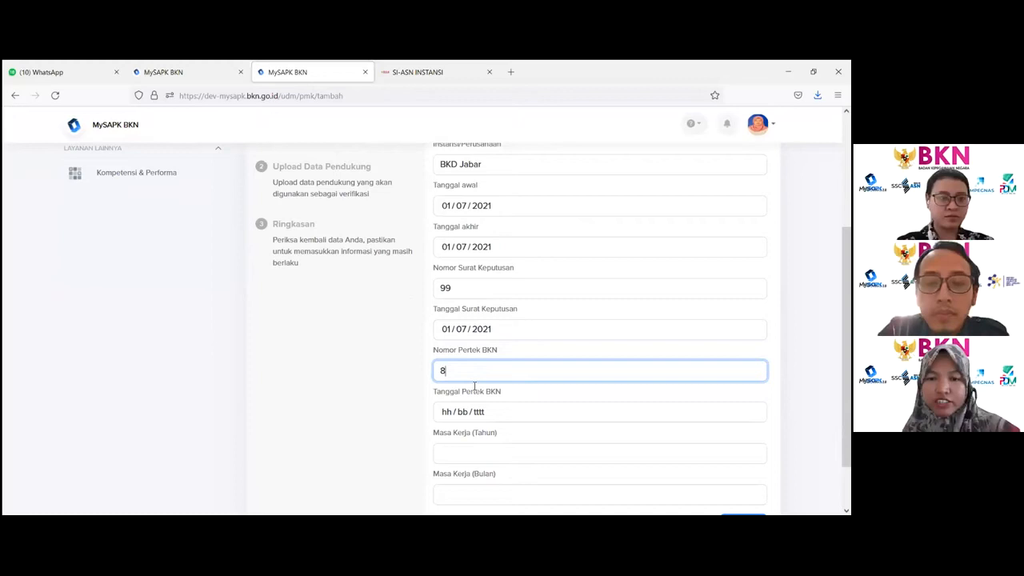
click(444, 412)
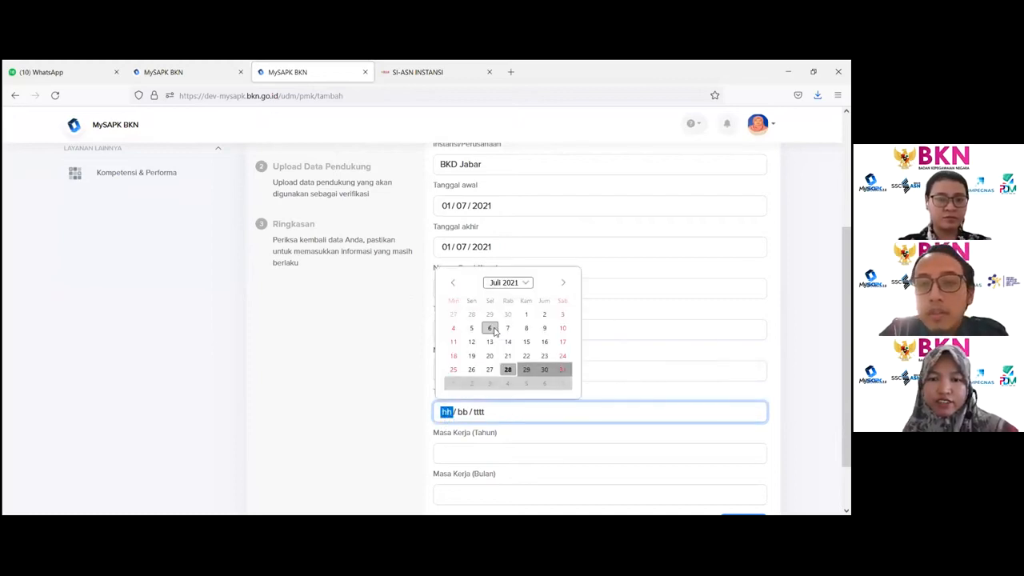
click(507, 328)
- Set Masa Kerja to 8 years and 0 months and continue to the upload step
click(480, 453)
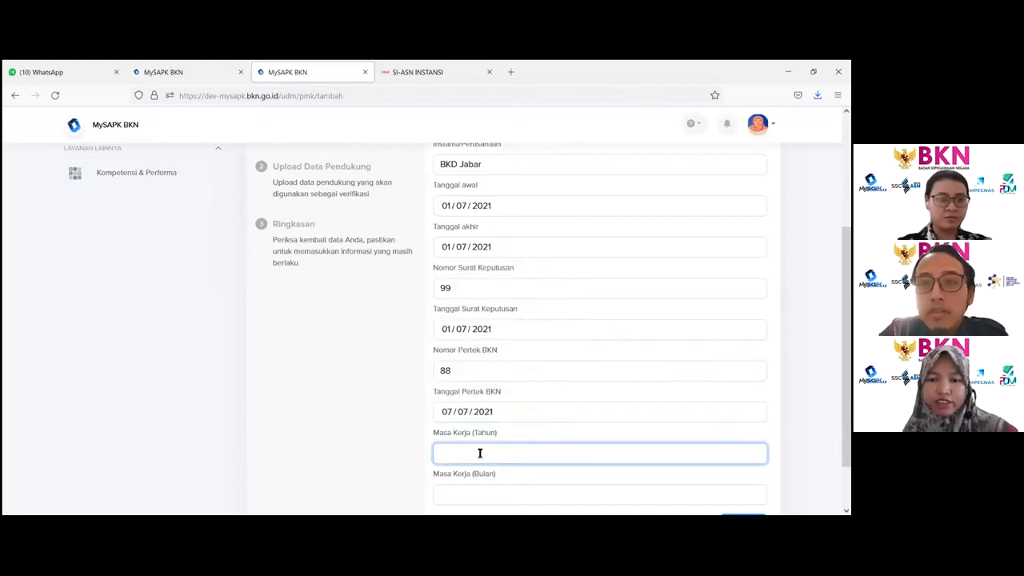
text(8)
click(473, 493)
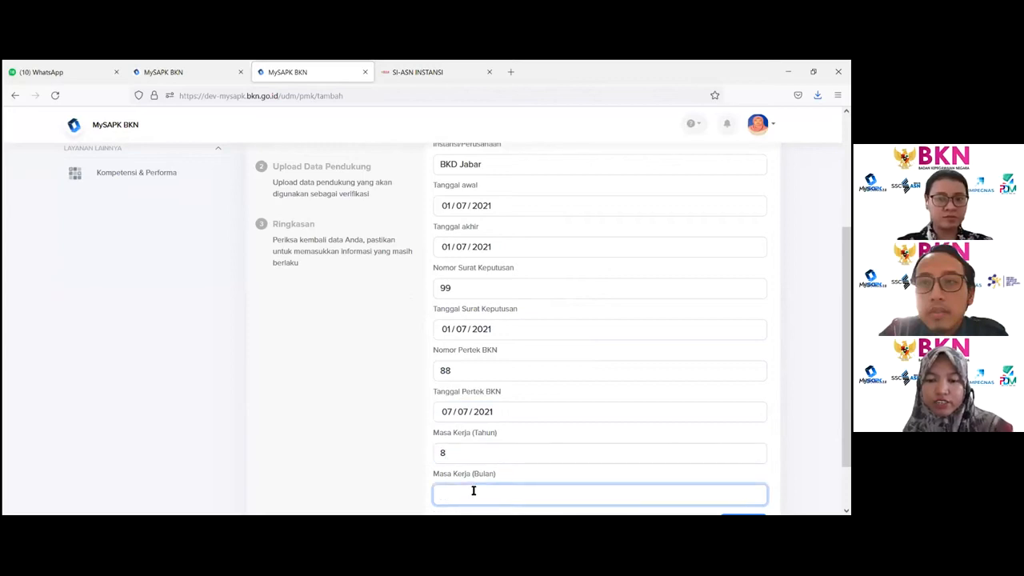
scroll(633, 462, down, 1)
key(Tab)
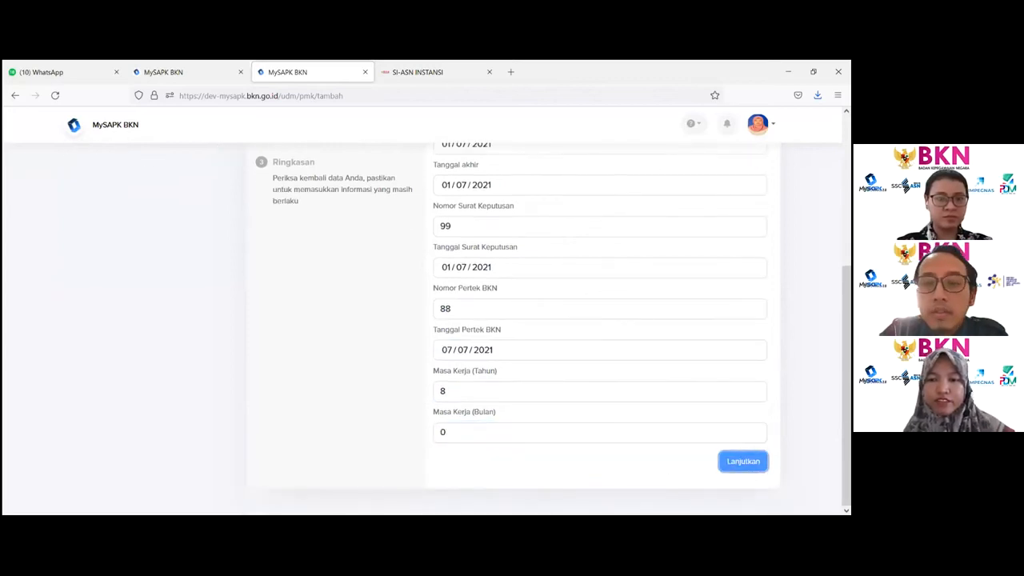
key(Return)
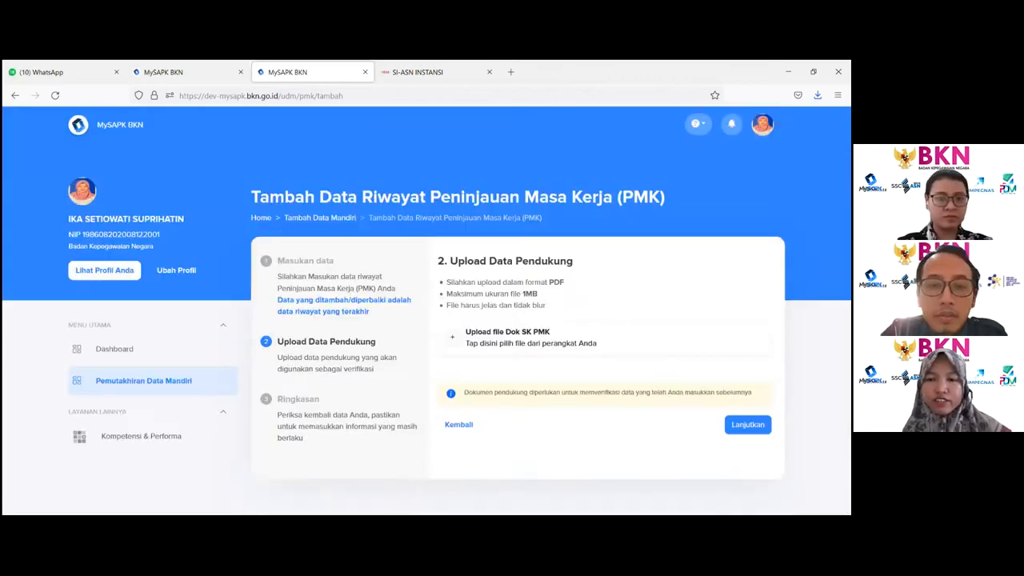
- Upload a PDF from Downloads as the Dok SK PMK document and continue to the summary
click(507, 338)
scroll(266, 234, down, 1)
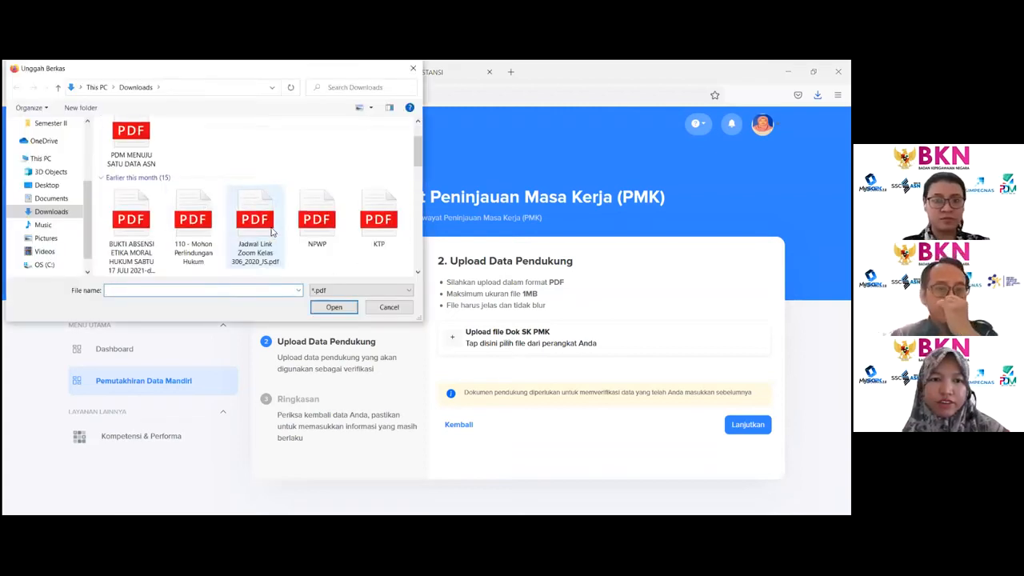
click(306, 156)
click(335, 306)
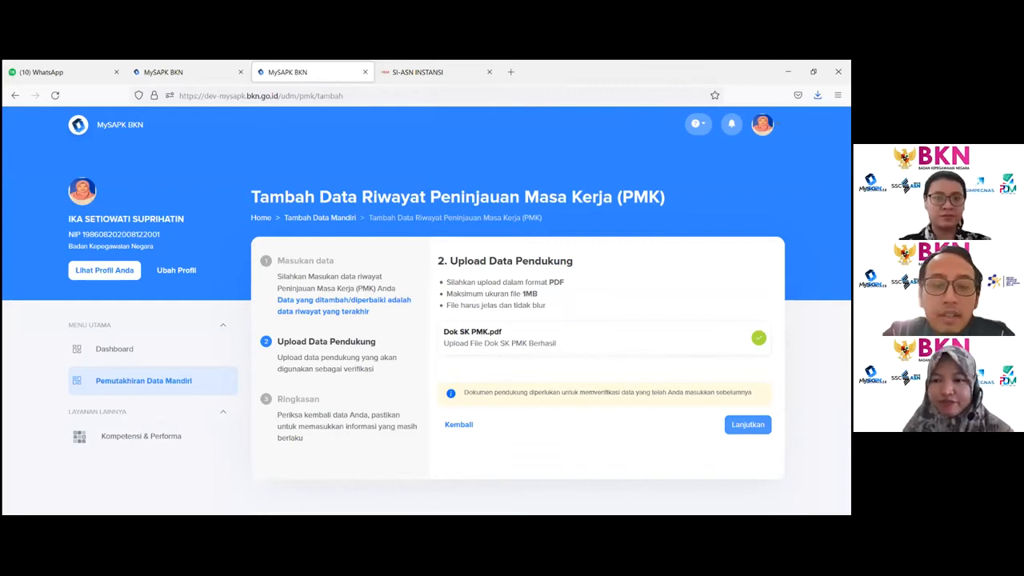
click(747, 424)
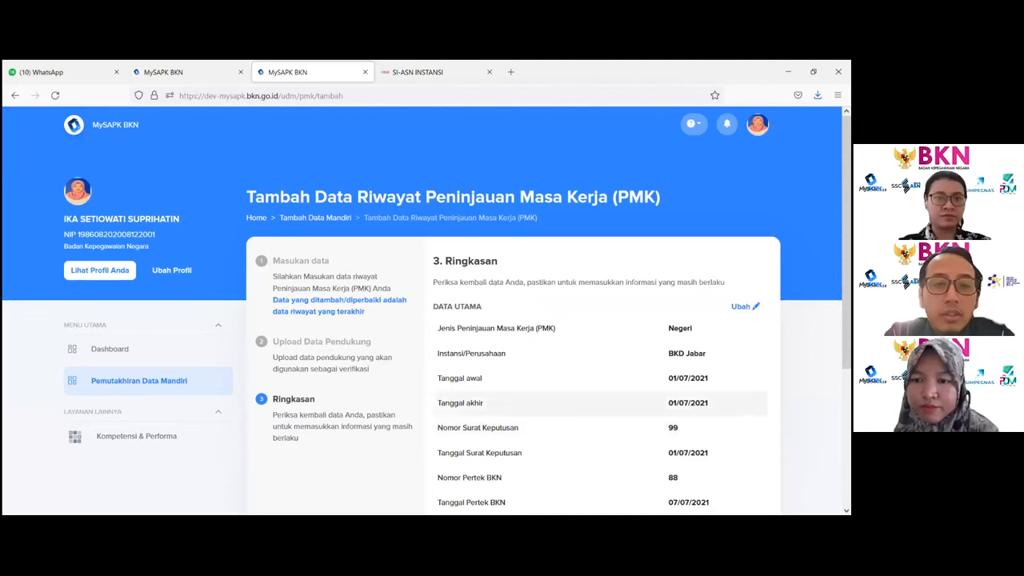
- Tick the statement that the entered data is correct and submit the PMK record
scroll(512, 320, down, 3)
scroll(686, 393, down, 2)
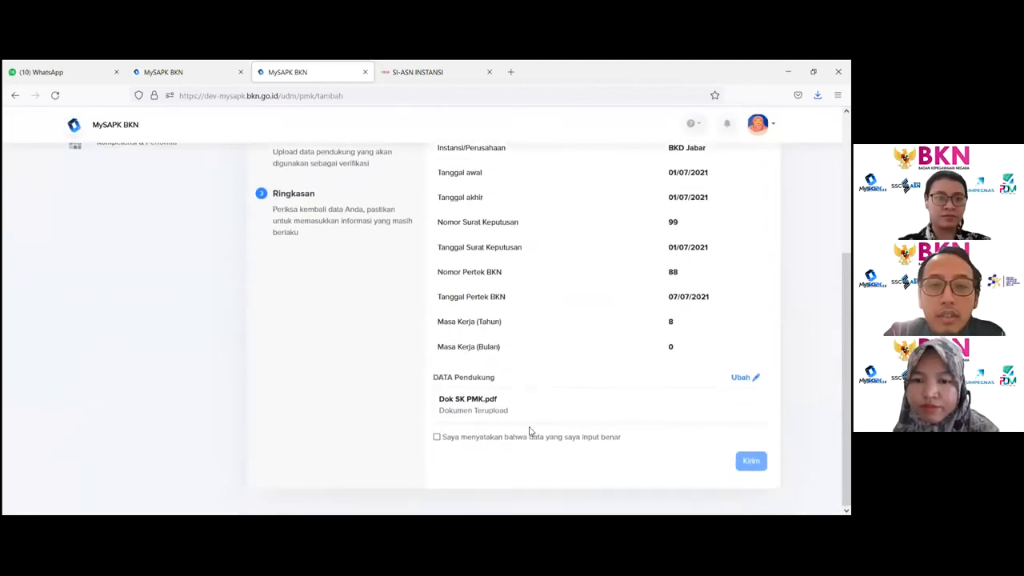
scroll(470, 410, up, 1)
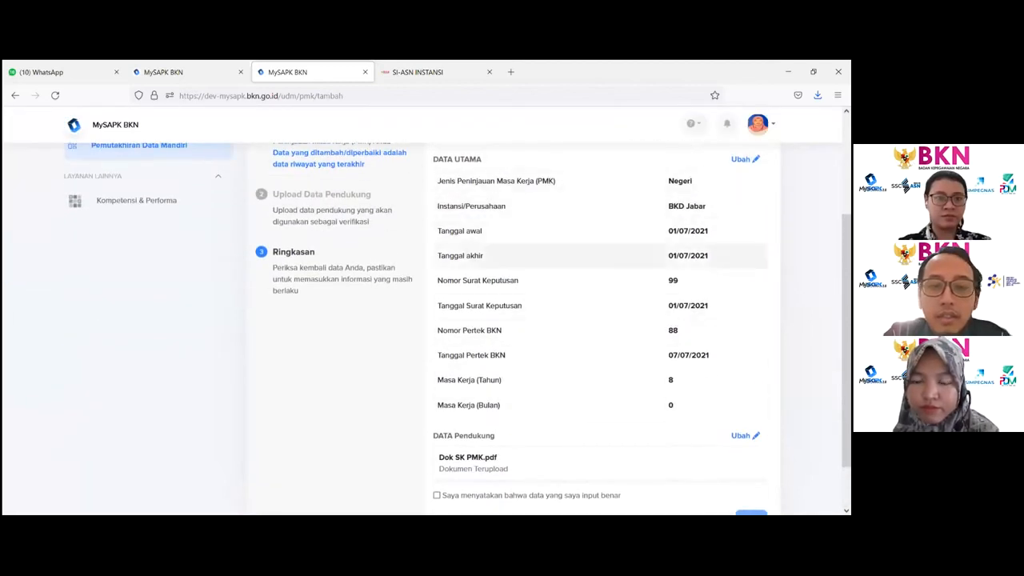
click(437, 495)
scroll(573, 442, down, 1)
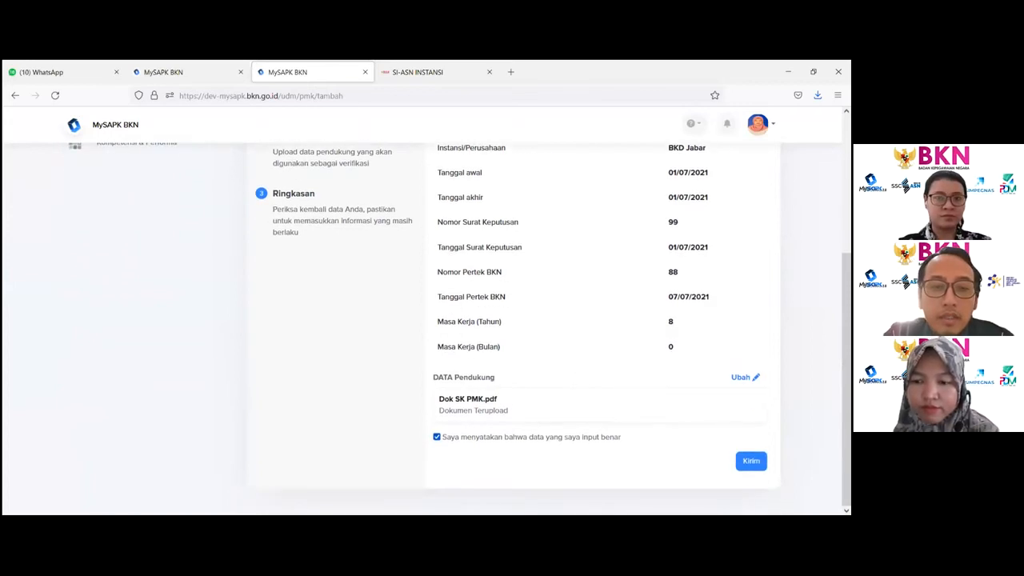
click(751, 461)
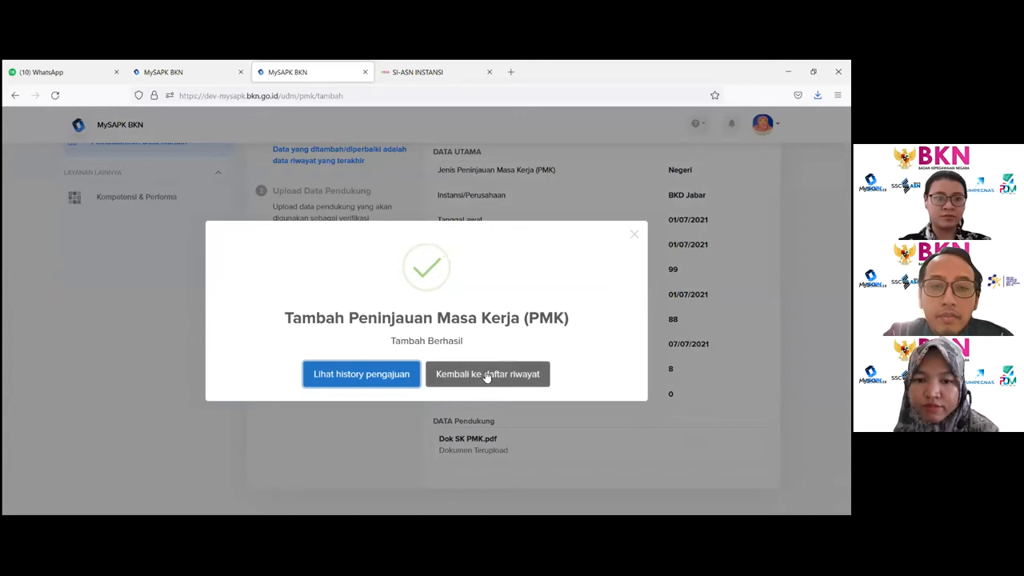
- Return to the category list, check the PMK history, and review the PMK submission details in History Pengajuan
click(487, 376)
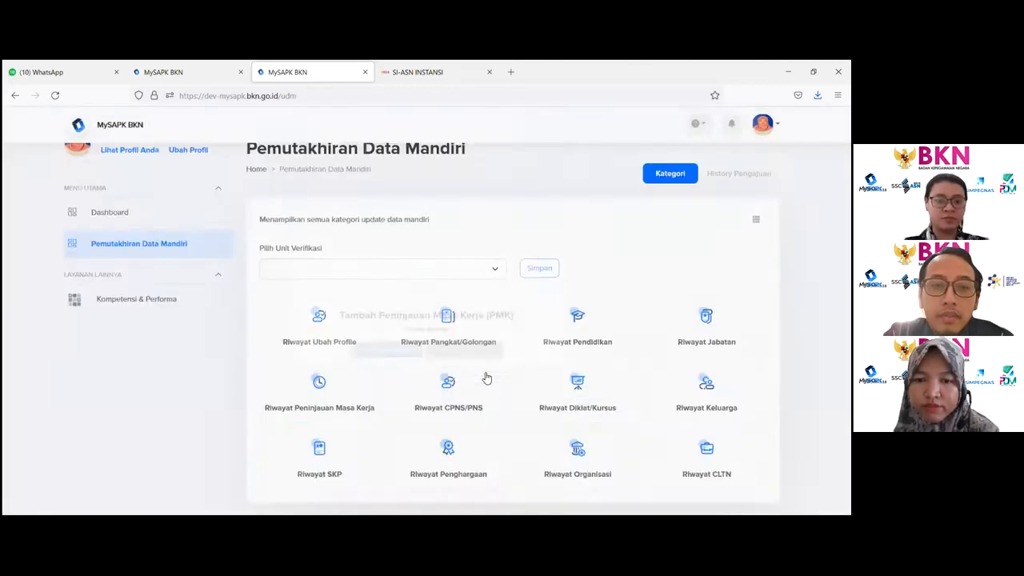
click(335, 454)
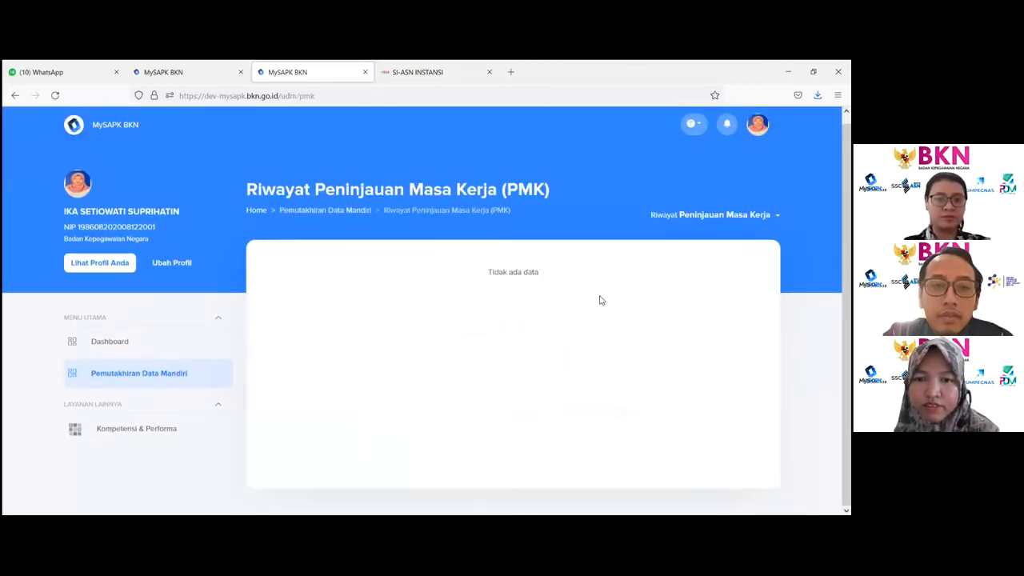
click(320, 211)
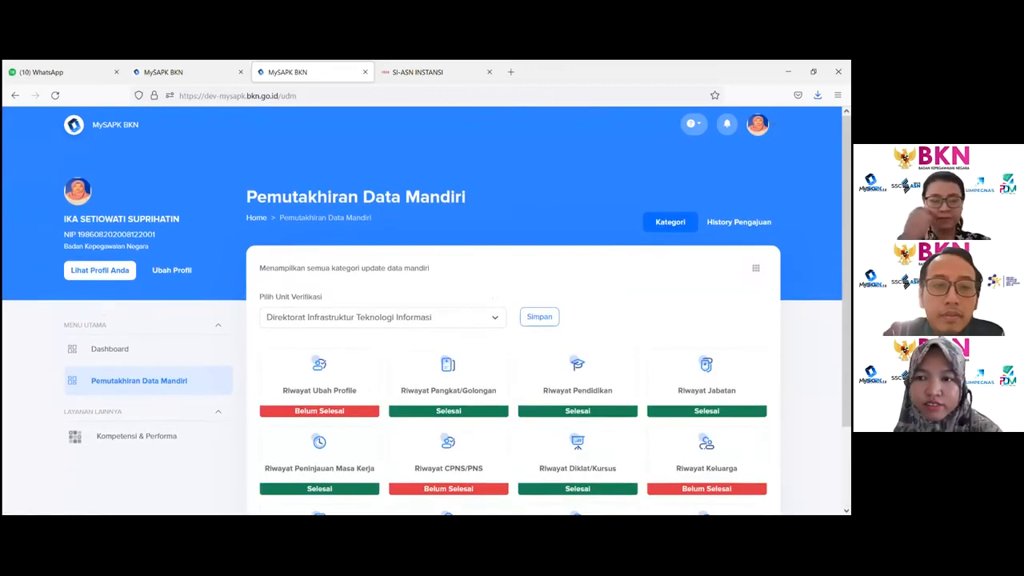
click(738, 221)
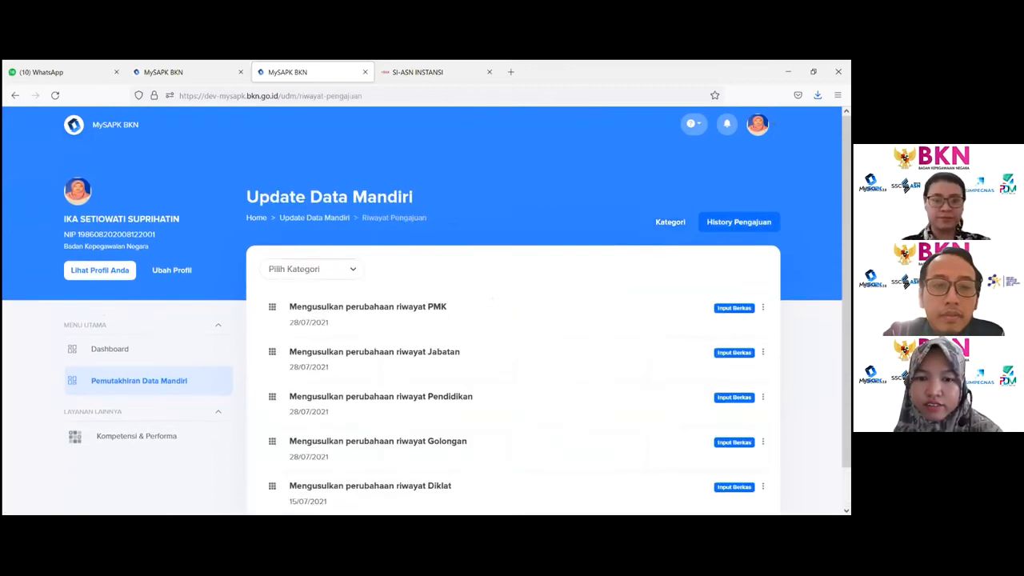
click(392, 313)
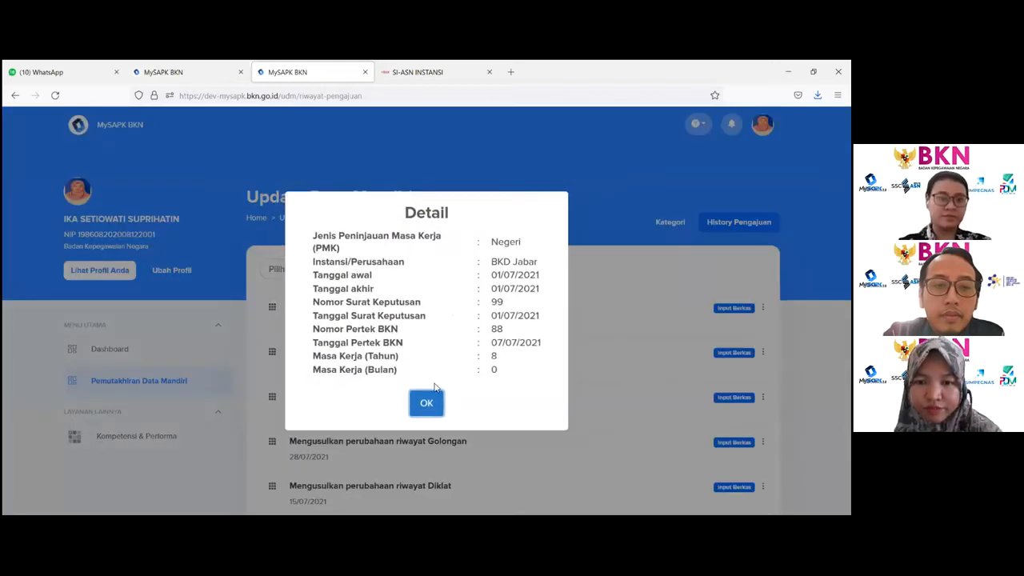
click(427, 403)
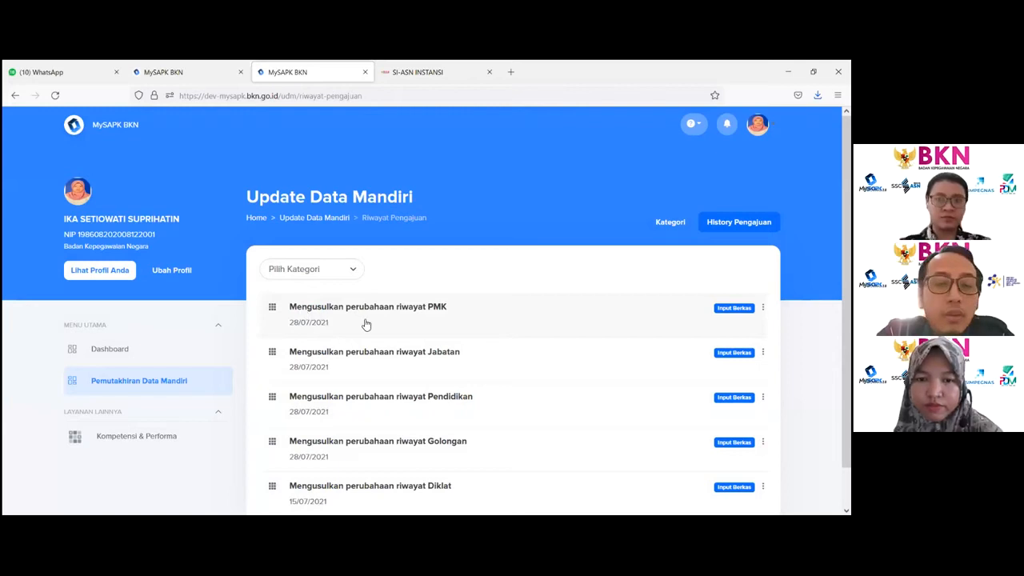
click(360, 322)
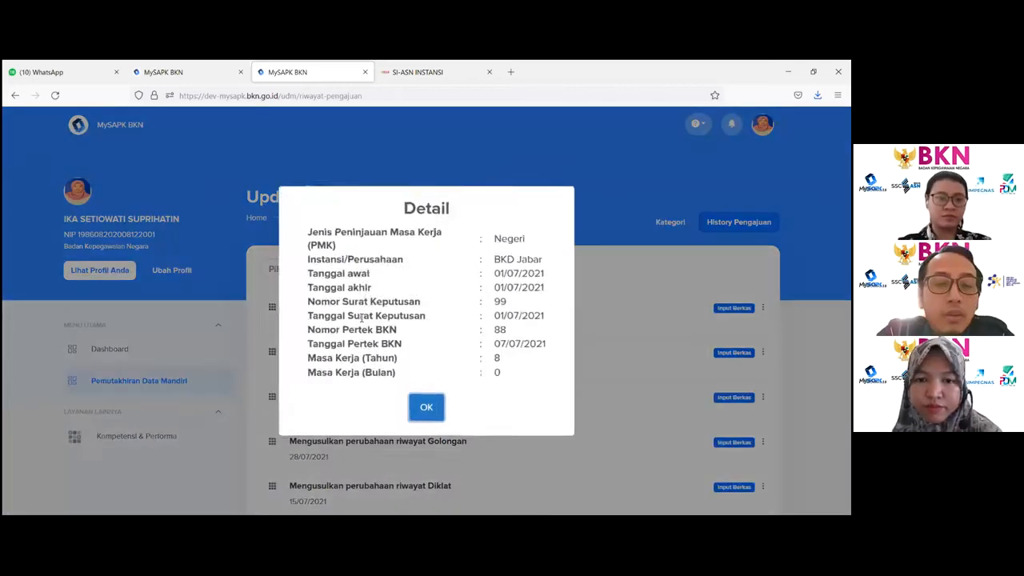
click(426, 404)
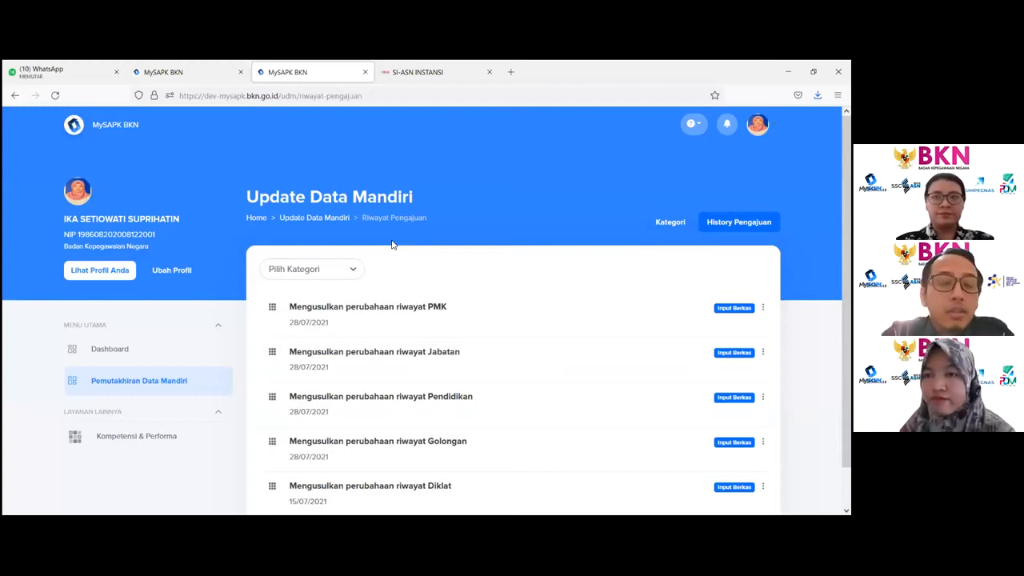
- Open the CPNS/PNS record for editing and enter Kepala Biro Kepegawaian as Nama Jabatan yang mengangkat CPNS
click(306, 220)
scroll(475, 393, down, 1)
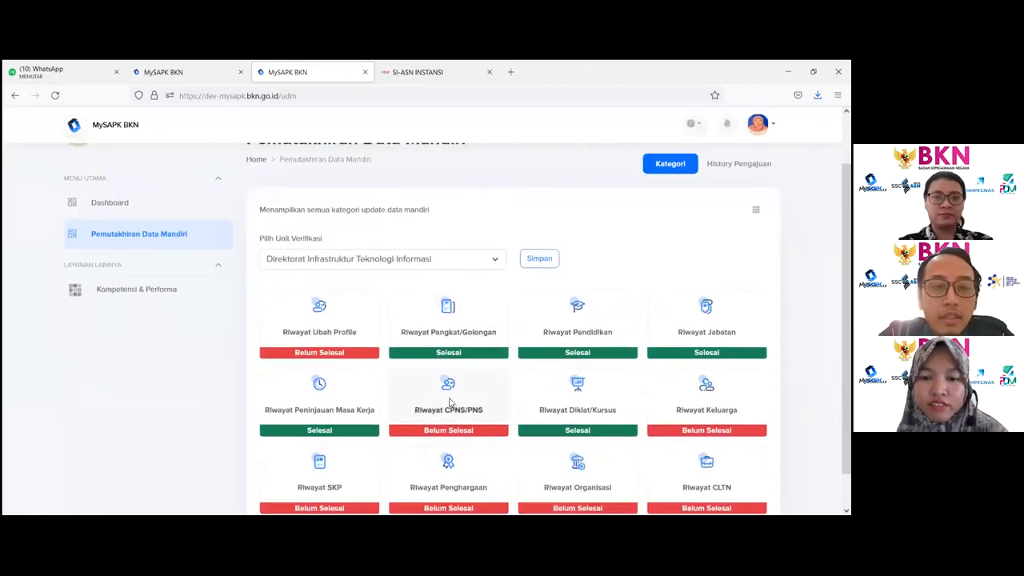
click(450, 402)
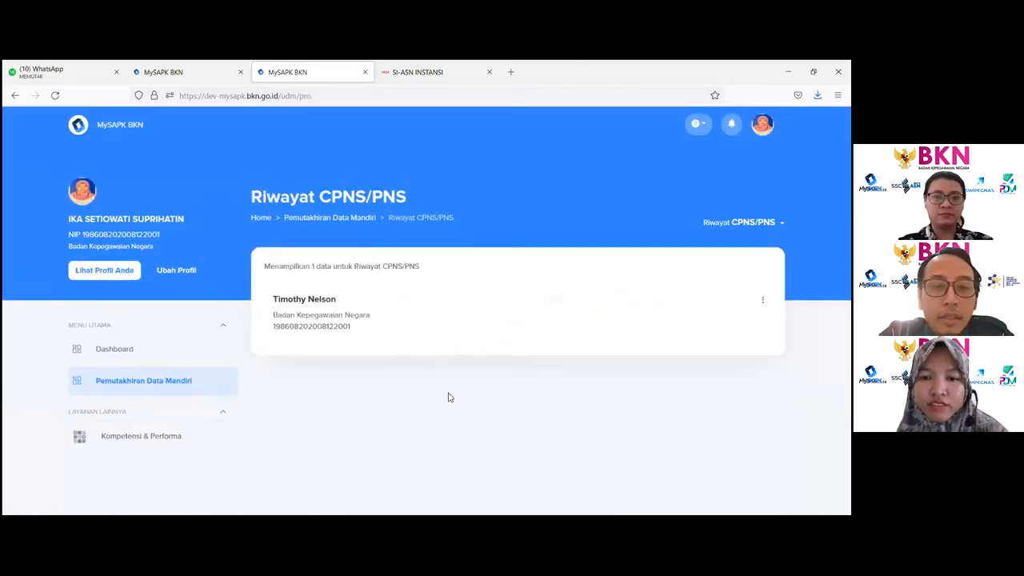
click(763, 300)
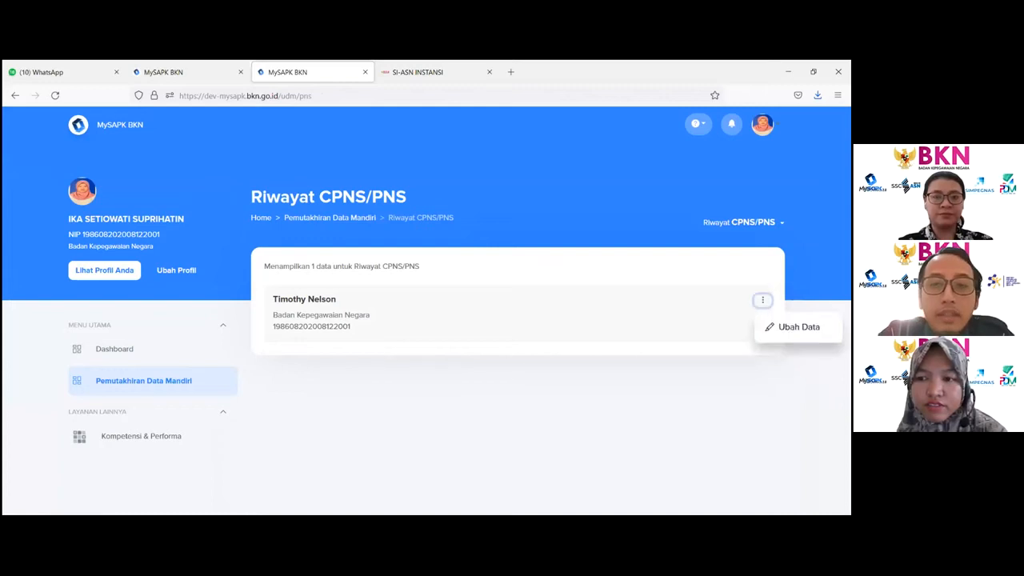
click(798, 326)
scroll(515, 198, down, 2)
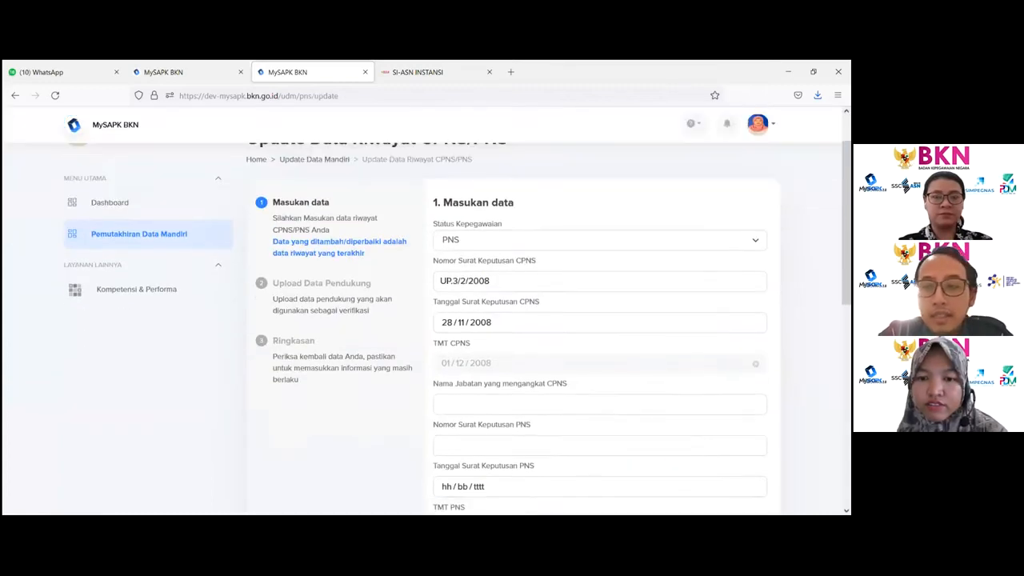
click(470, 346)
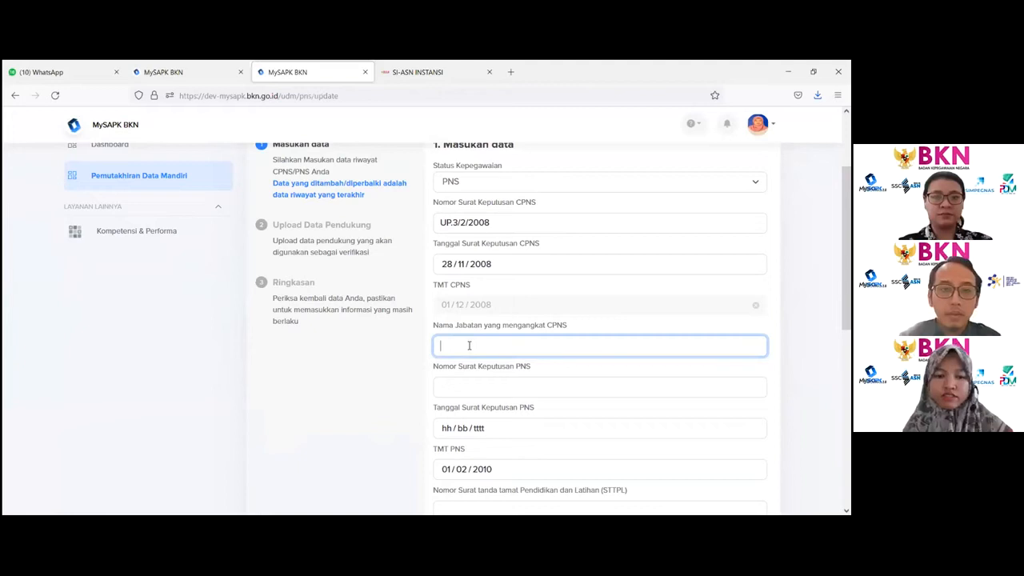
text(Kepala Biro Kepegawaian)
- Enter 99 as Nomor Surat Keputusan PNS and set Tanggal Surat Keputusan PNS to 01/07/2021
click(468, 384)
text(99)
click(468, 429)
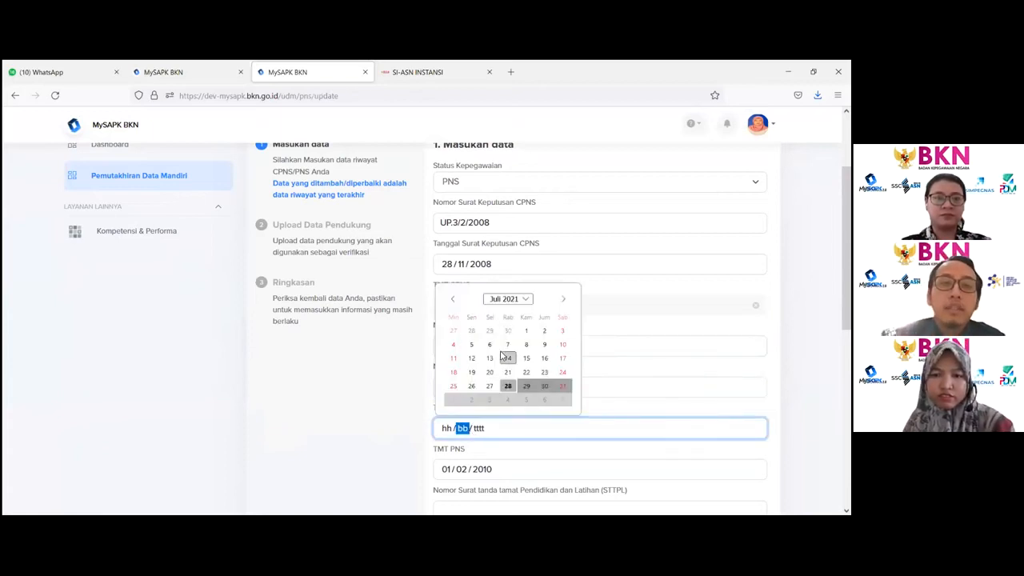
click(526, 330)
- Try setting Status Kepegawaian to CPNS and switch it back to PNS
scroll(496, 320, up, 3)
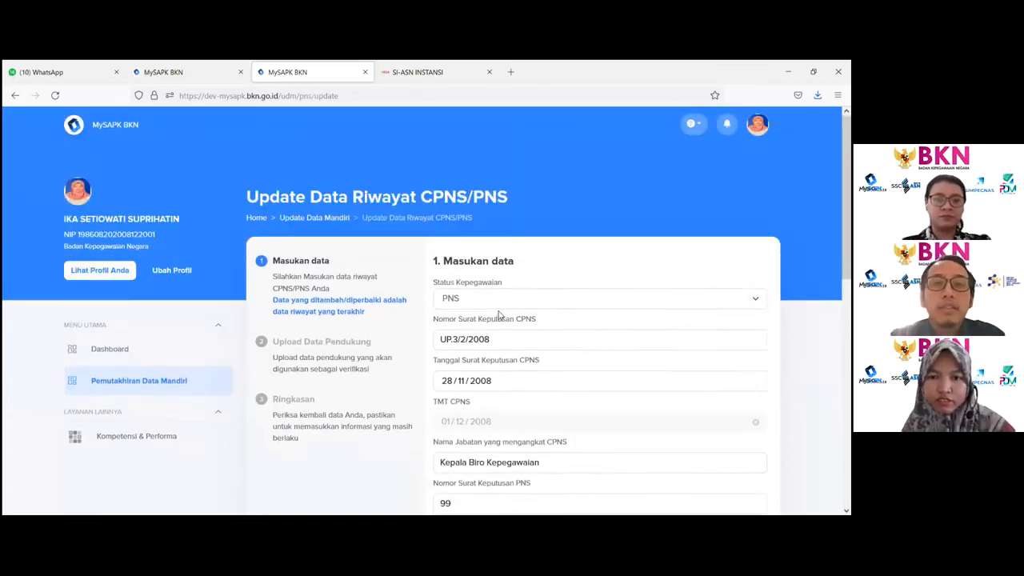
click(496, 300)
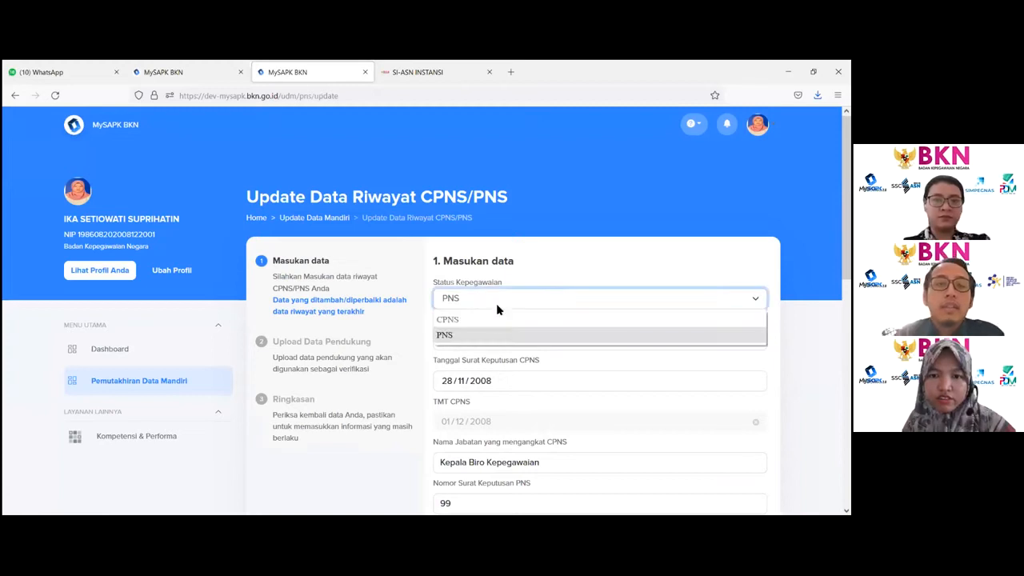
click(450, 335)
scroll(452, 338, down, 1)
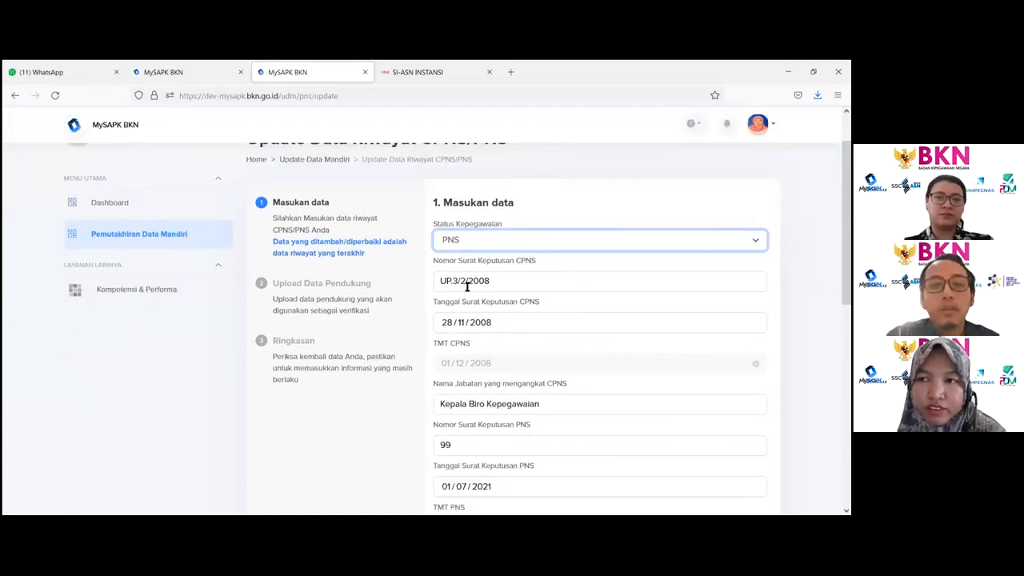
click(498, 243)
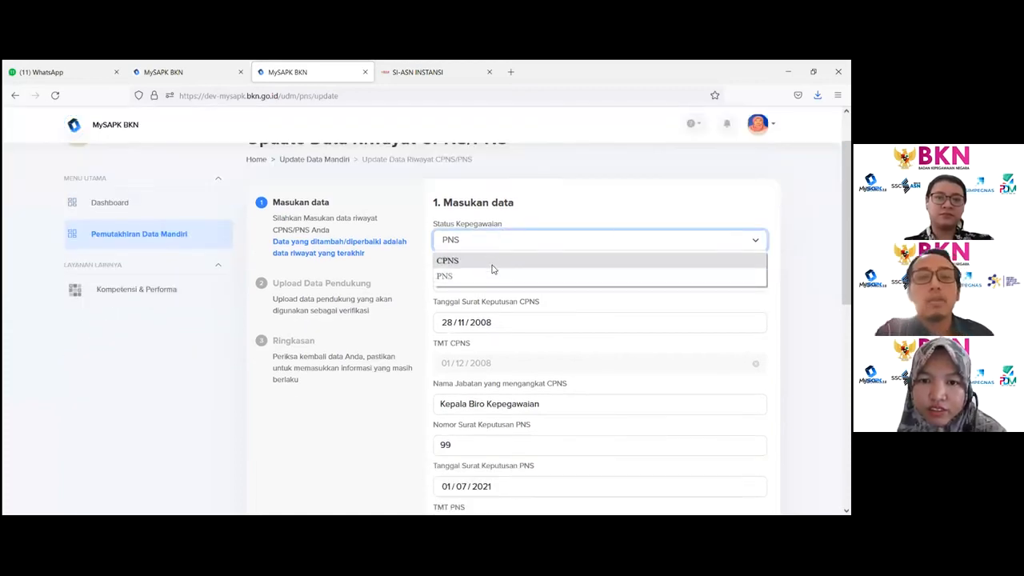
click(493, 264)
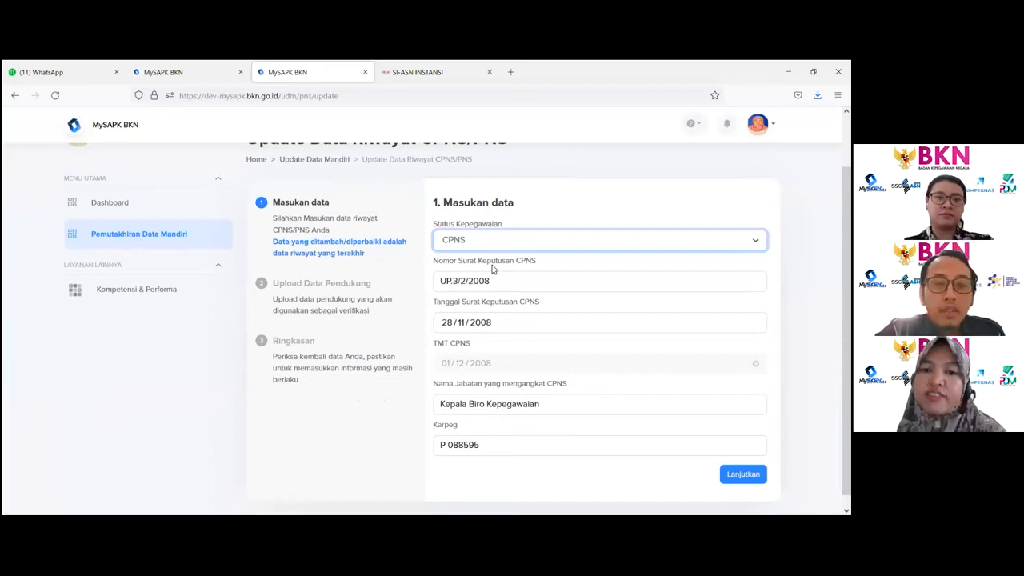
scroll(492, 269, down, 1)
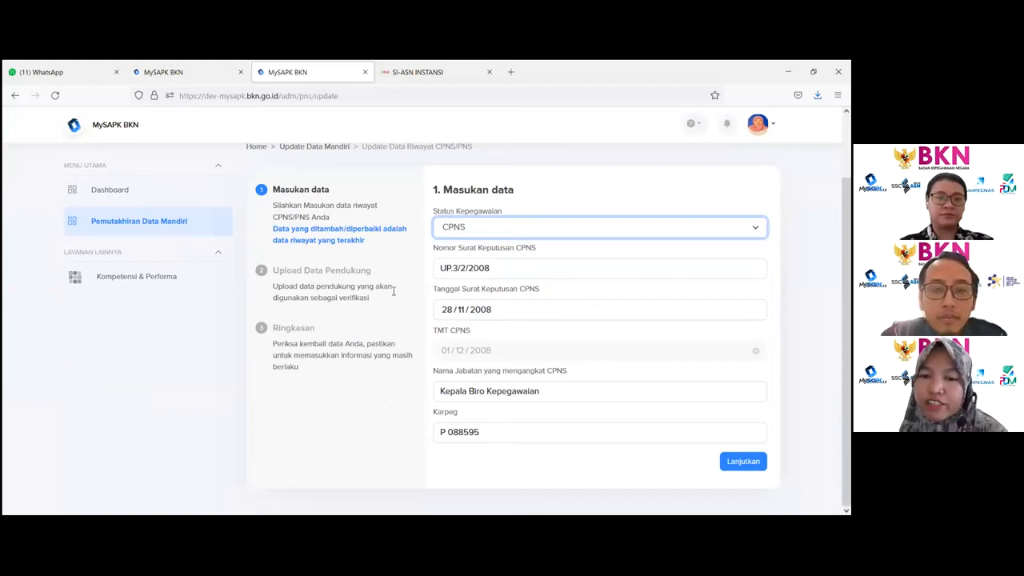
click(480, 236)
click(480, 236)
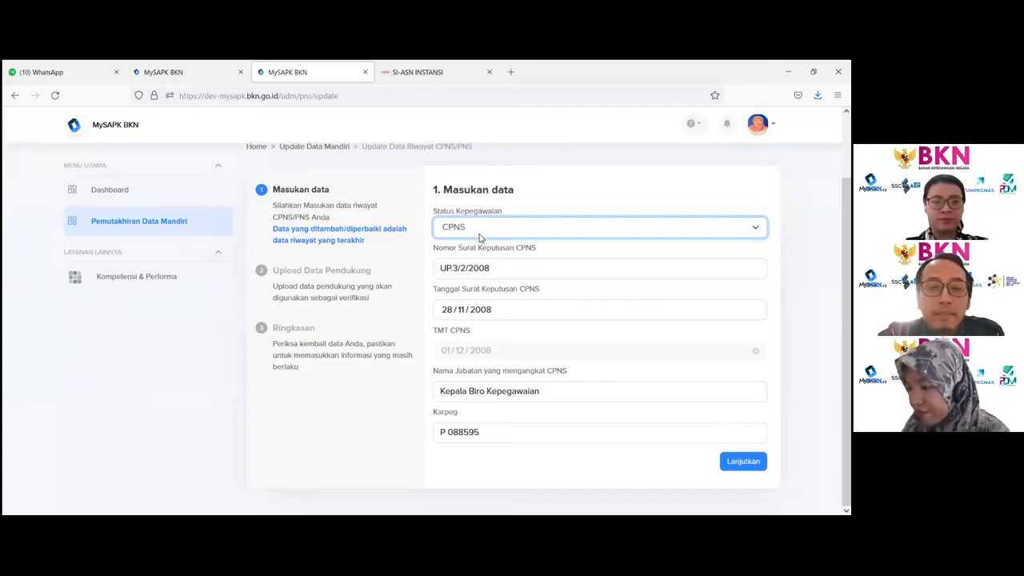
click(517, 237)
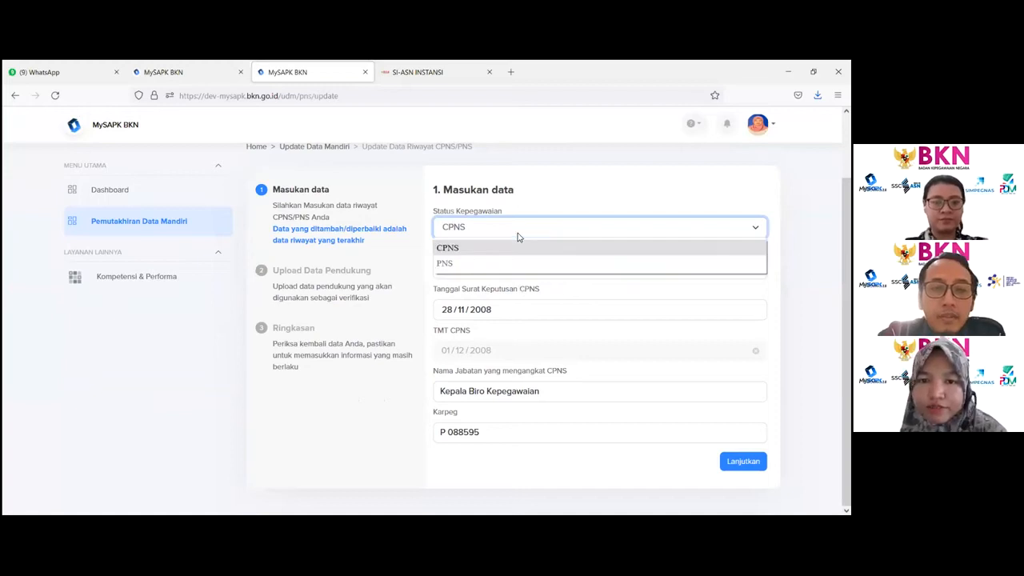
click(512, 263)
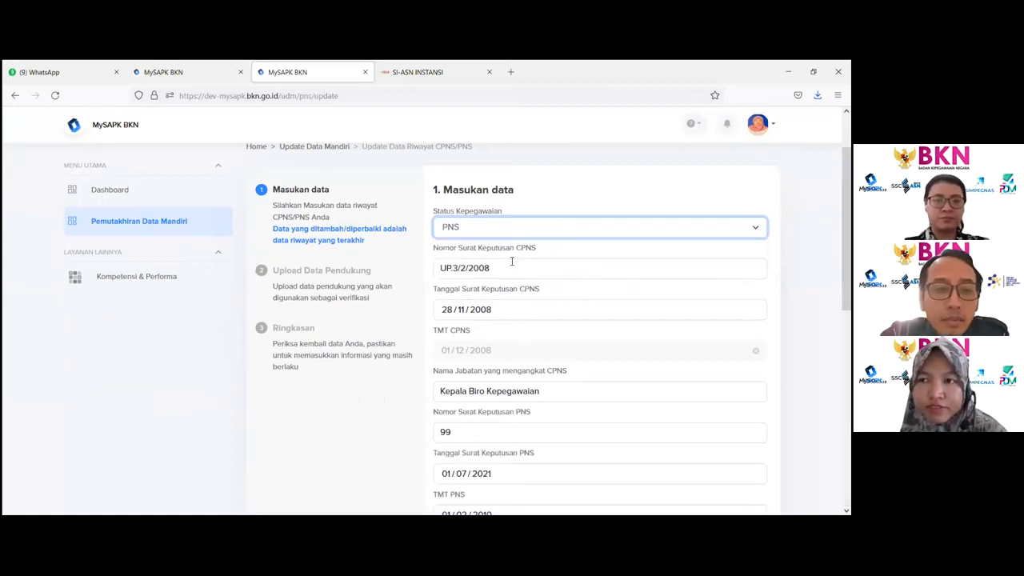
- Enter 99 as Nomor Surat tanda tamat Pendidikan dan Latihan (STTPL)
scroll(512, 261, down, 3)
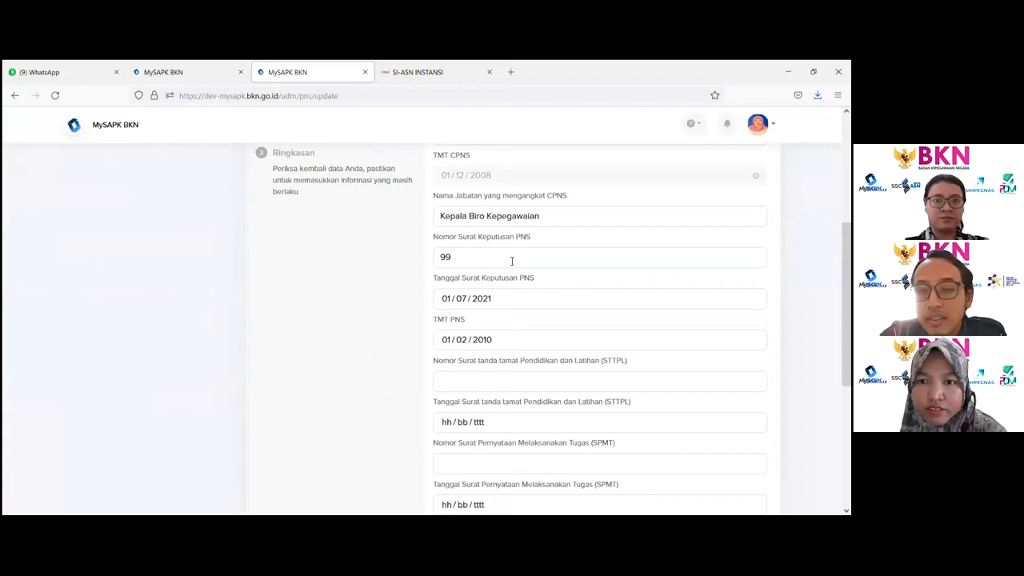
scroll(512, 261, up, 2)
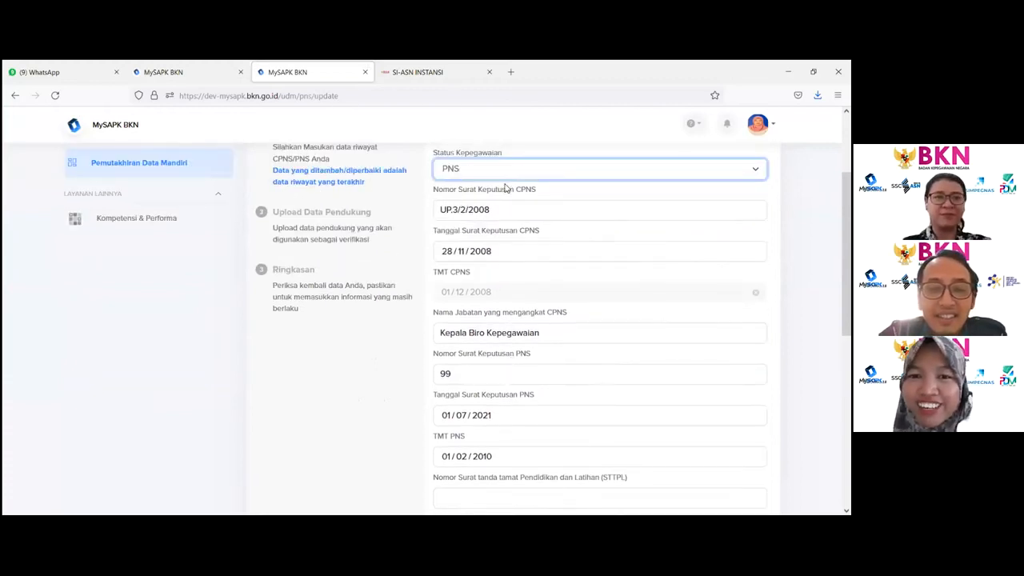
scroll(496, 191, down, 1)
scroll(488, 192, up, 1)
scroll(488, 192, down, 6)
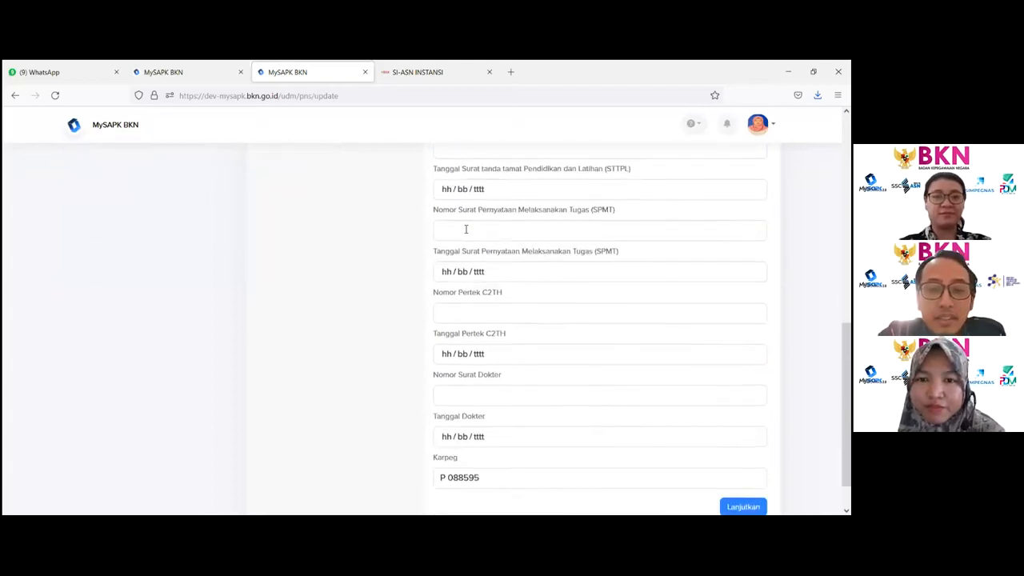
scroll(465, 230, up, 4)
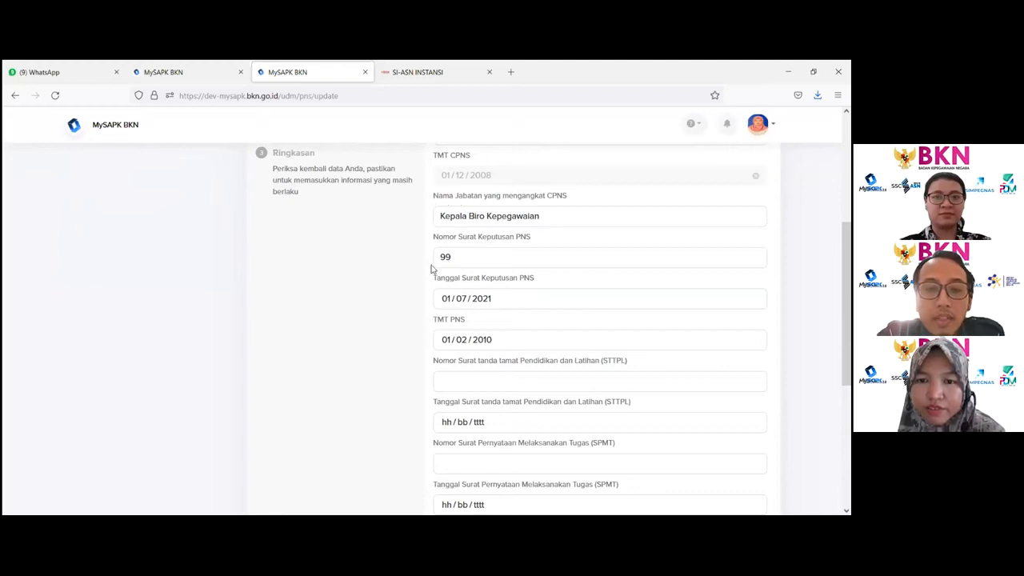
double_click(464, 257)
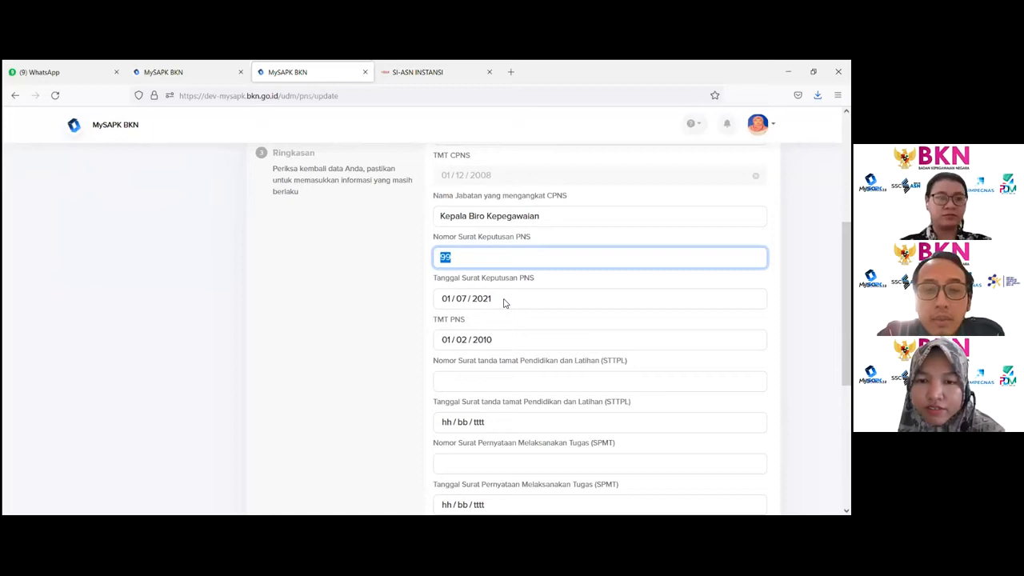
scroll(486, 291, down, 3)
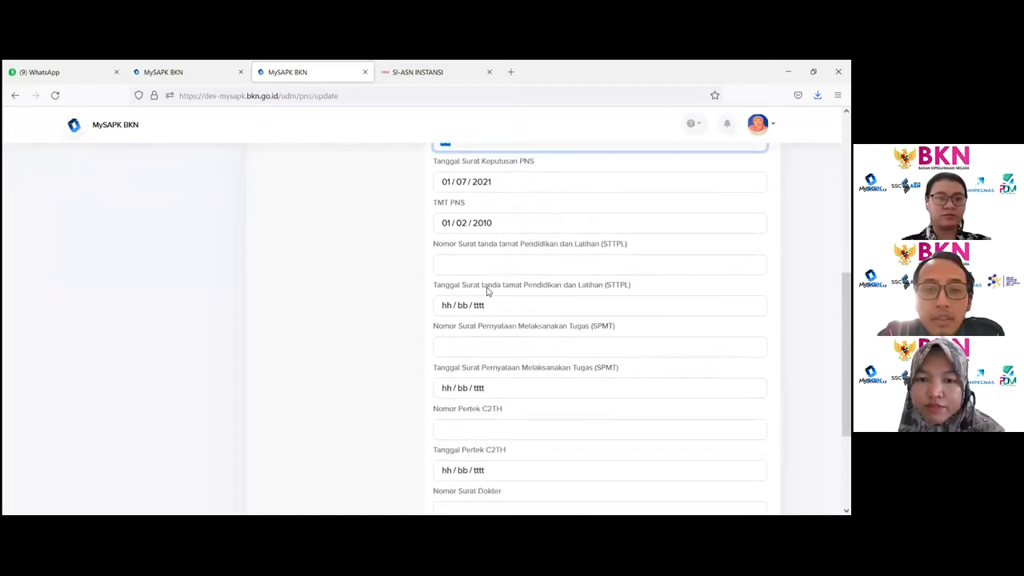
click(450, 263)
text(9)
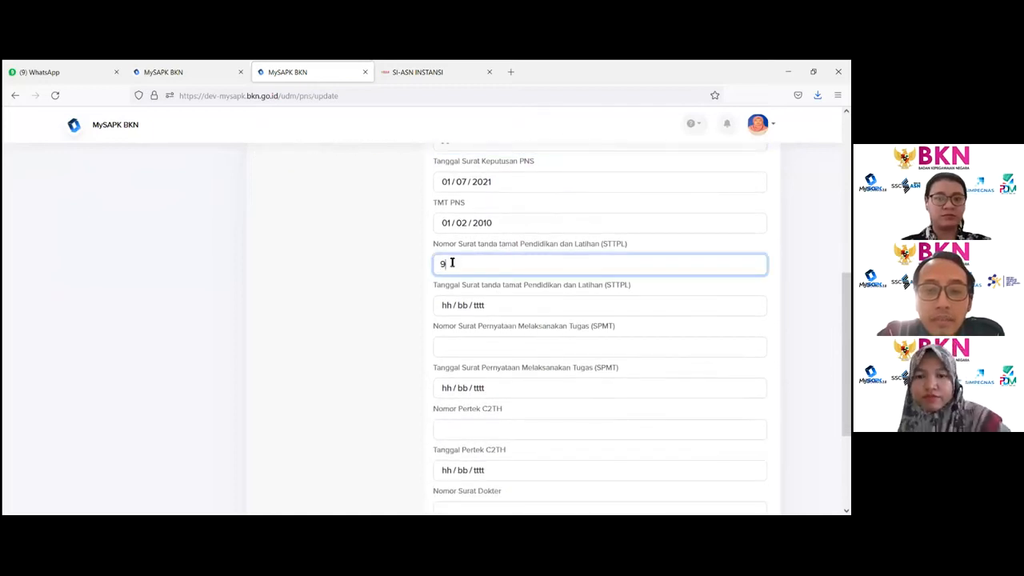
text(9)
- Set Tanggal Surat tanda tamat Pendidikan dan Latihan (STTPL) to 07/07/2021
click(458, 309)
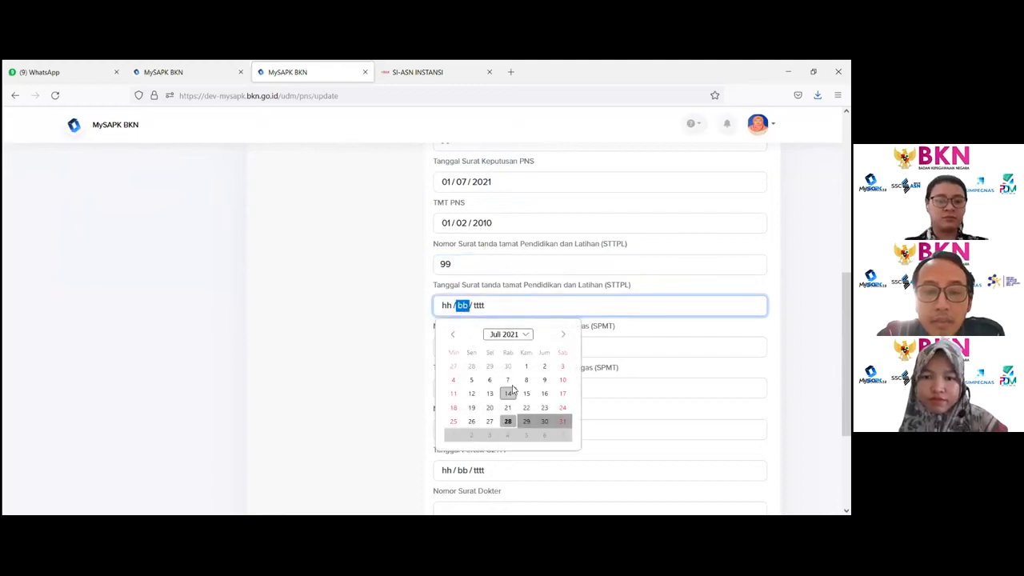
click(507, 380)
click(560, 345)
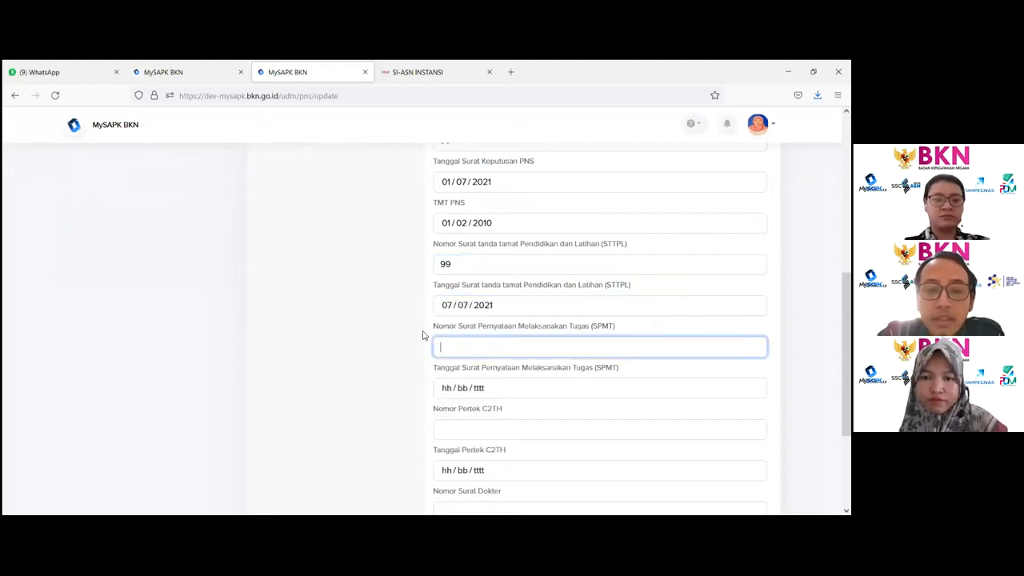
- Examine the optional SPMT and Pertek C2TH fields further down the CPNS/PNS form
scroll(482, 366, down, 2)
scroll(484, 360, up, 1)
scroll(485, 359, up, 1)
drag(419, 361, 491, 376)
click(493, 375)
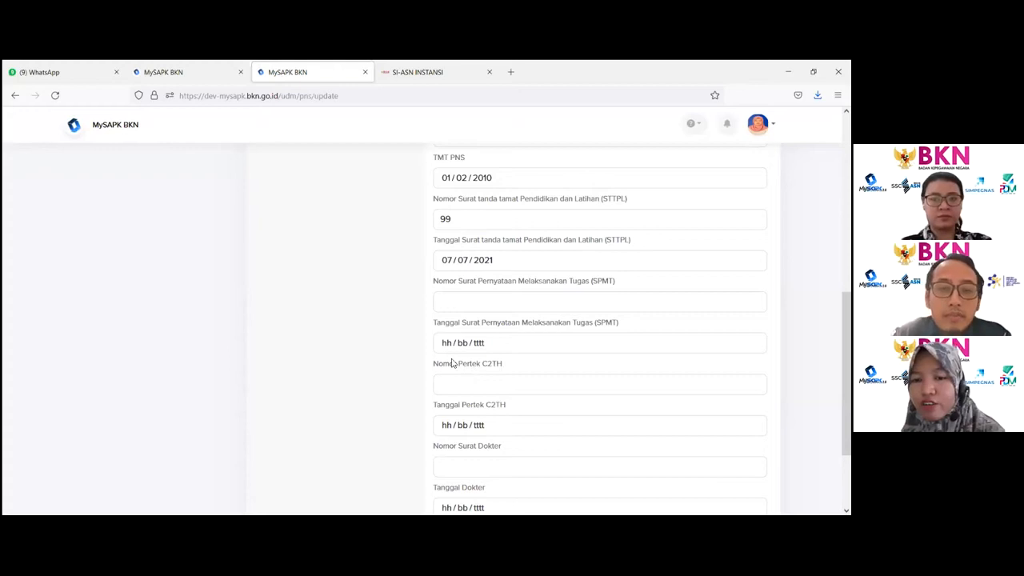
drag(434, 370, 530, 368)
scroll(528, 373, down, 1)
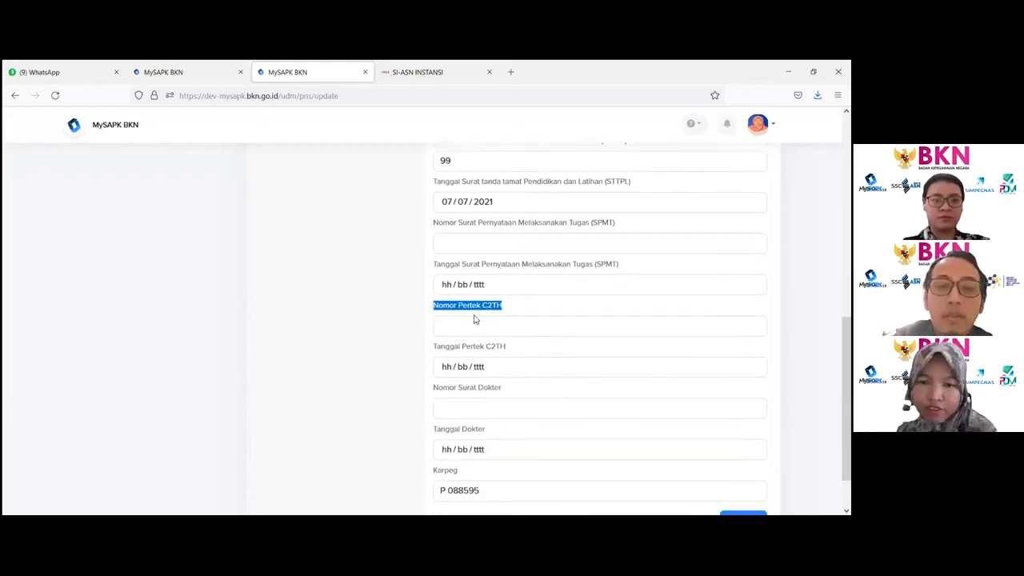
- Enter 99 as Nomor Surat Dokter and set Tanggal Dokter to 01/07/2021
scroll(478, 317, down, 1)
click(474, 350)
text(99)
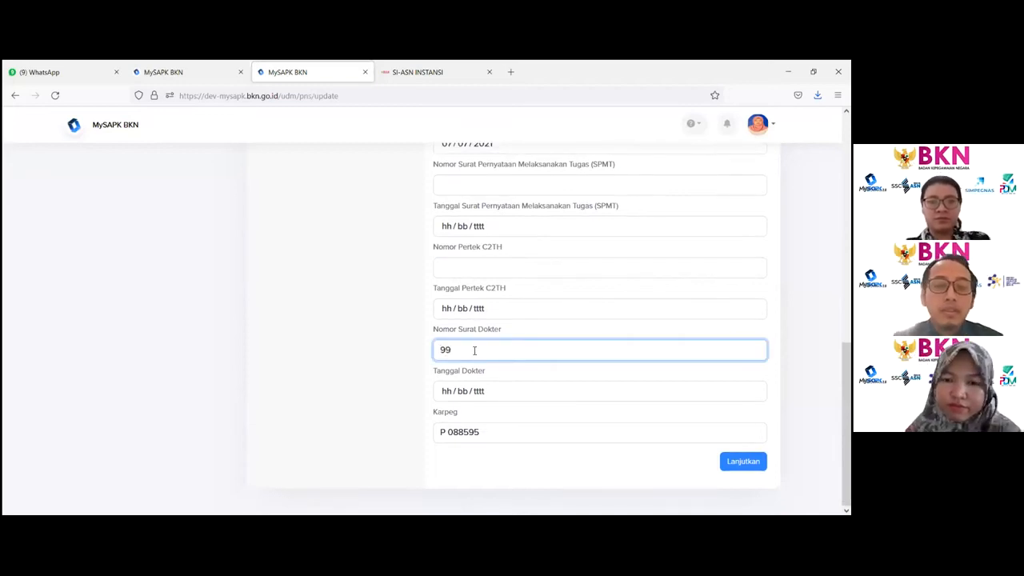
click(498, 394)
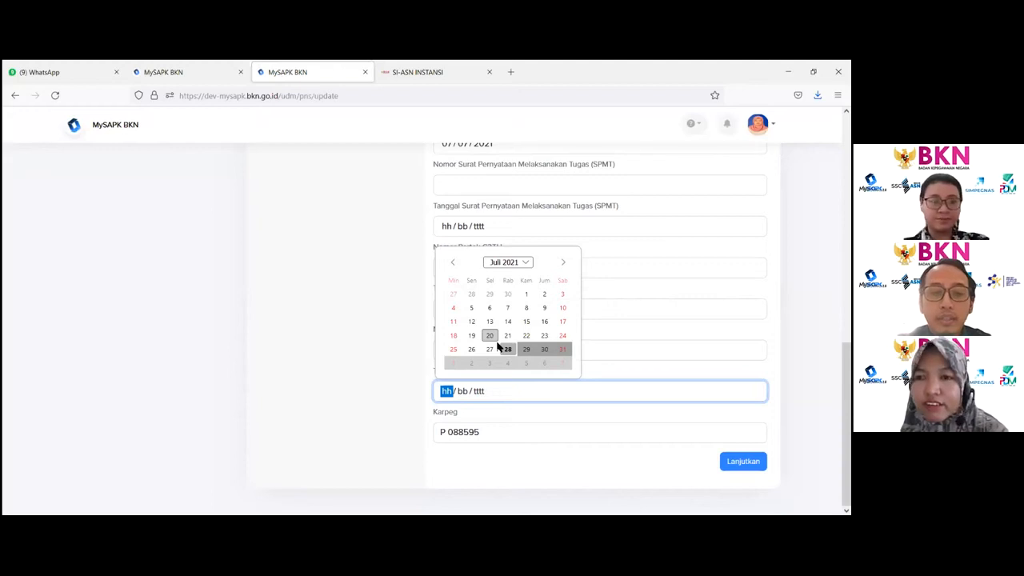
click(525, 294)
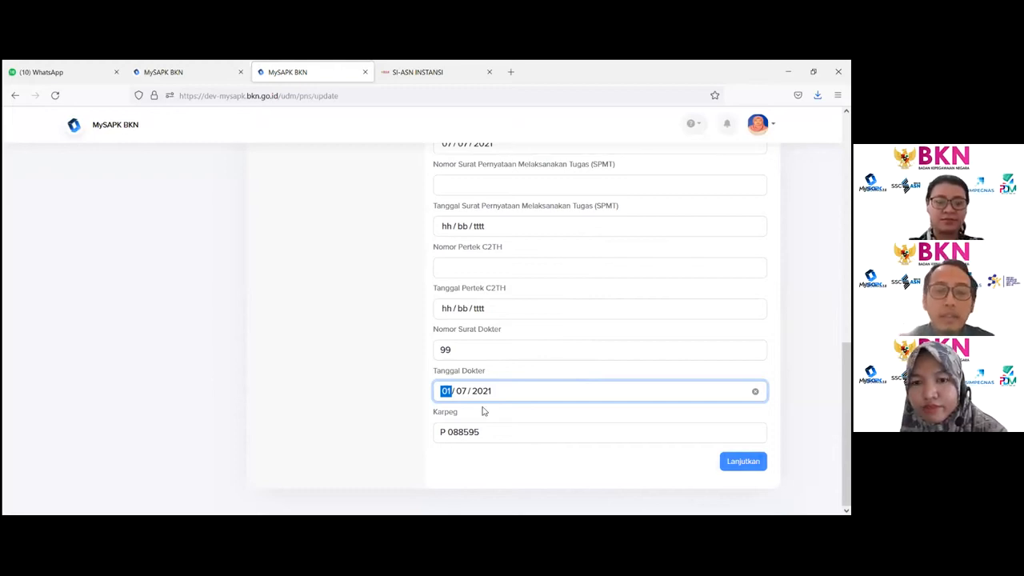
- Continue from the data entry form to the supporting-document upload step, dismissing the error dialog once
click(488, 432)
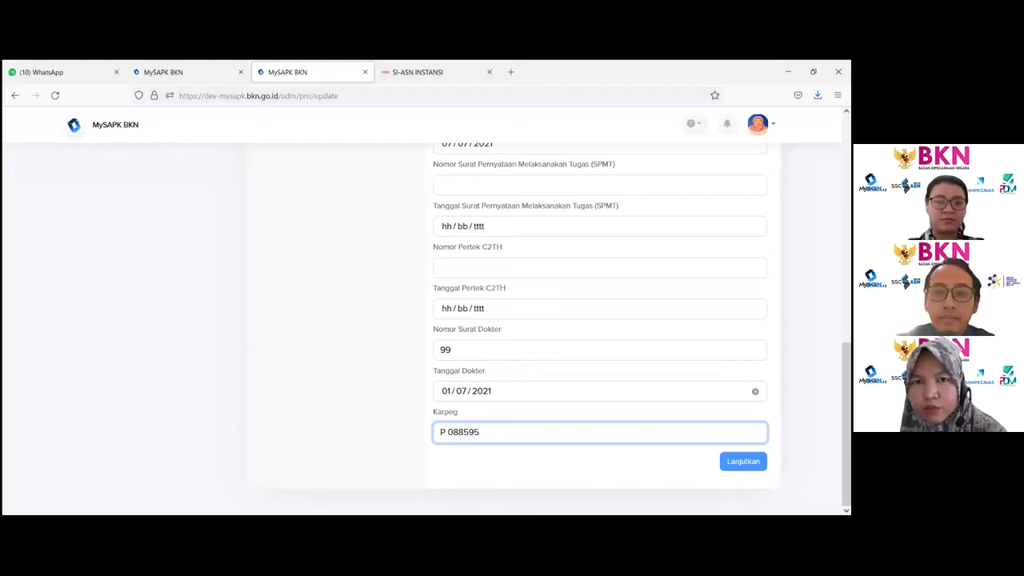
click(744, 462)
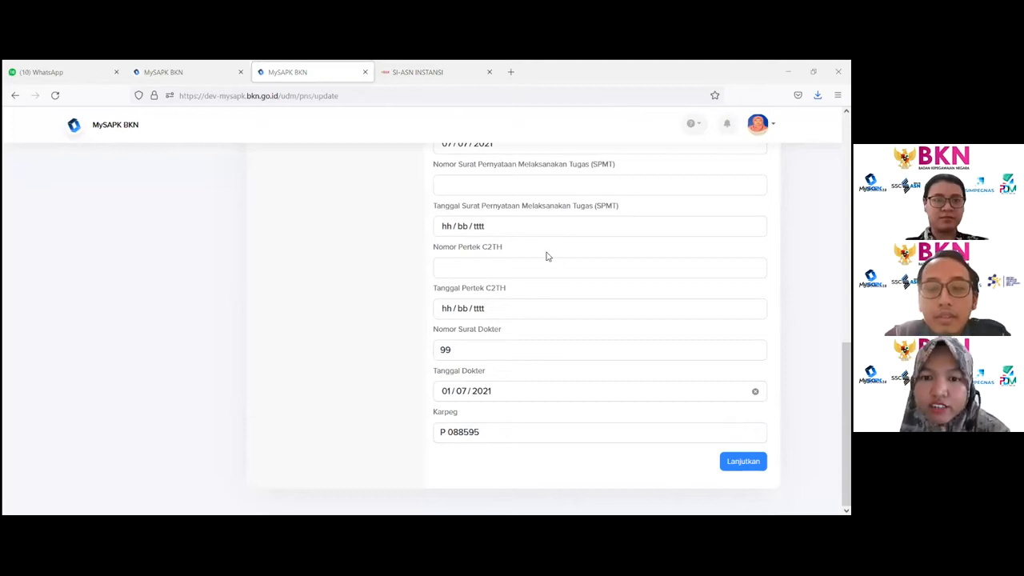
click(743, 461)
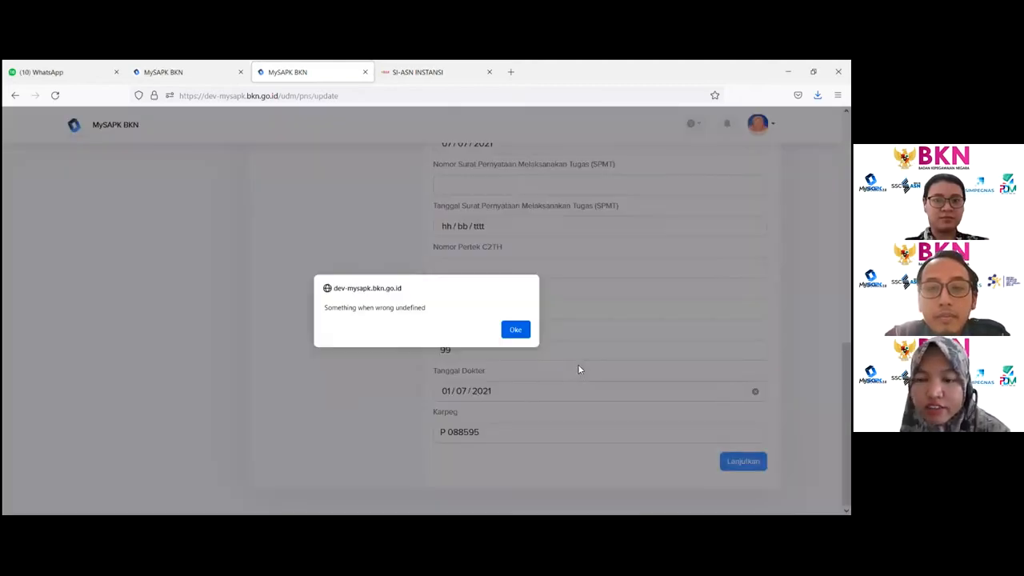
click(521, 334)
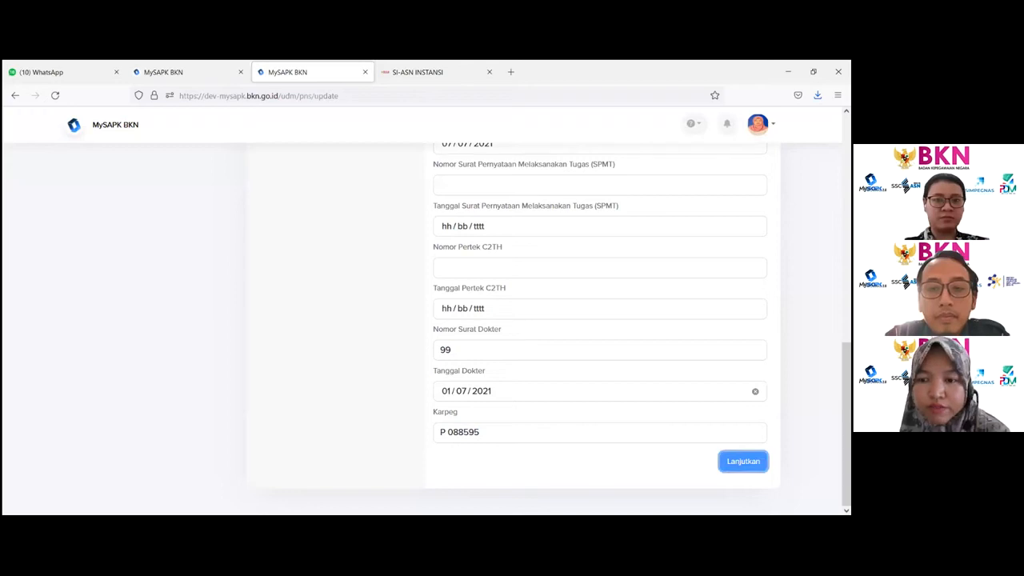
click(743, 461)
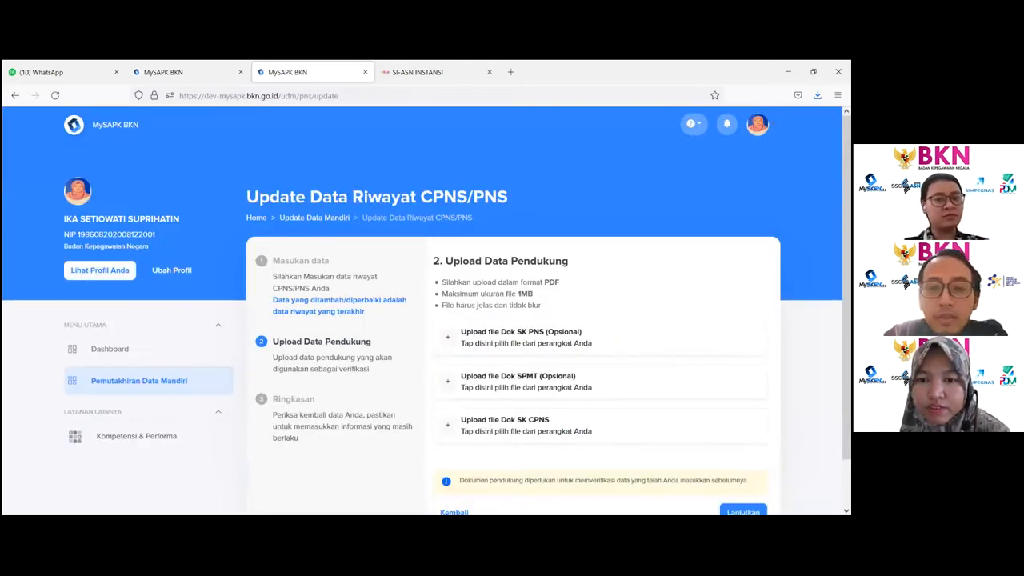
- Upload the NPWP PDF from Downloads as the Dok SK CPNS supporting document
click(552, 432)
scroll(256, 200, down, 3)
click(325, 178)
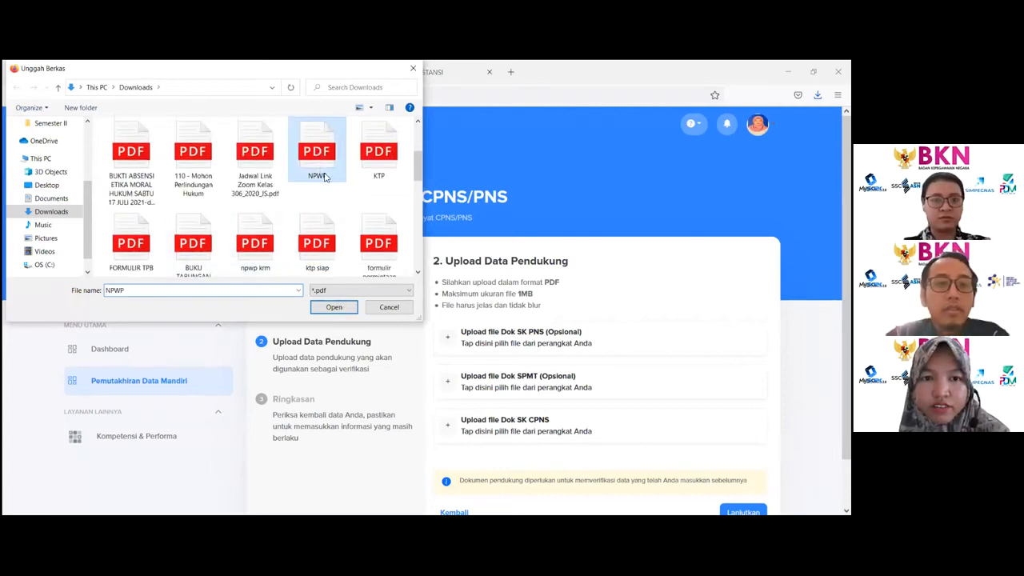
click(335, 307)
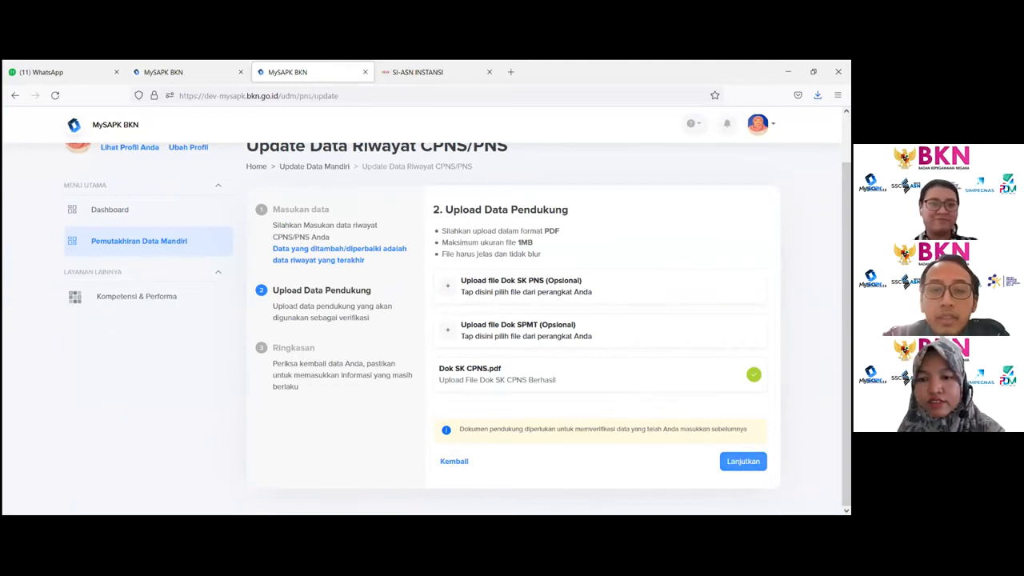
- Review the CPNS/PNS summary, tick the data-correctness declaration, submit, and return to the history list
click(744, 461)
scroll(649, 357, down, 3)
scroll(650, 358, down, 1)
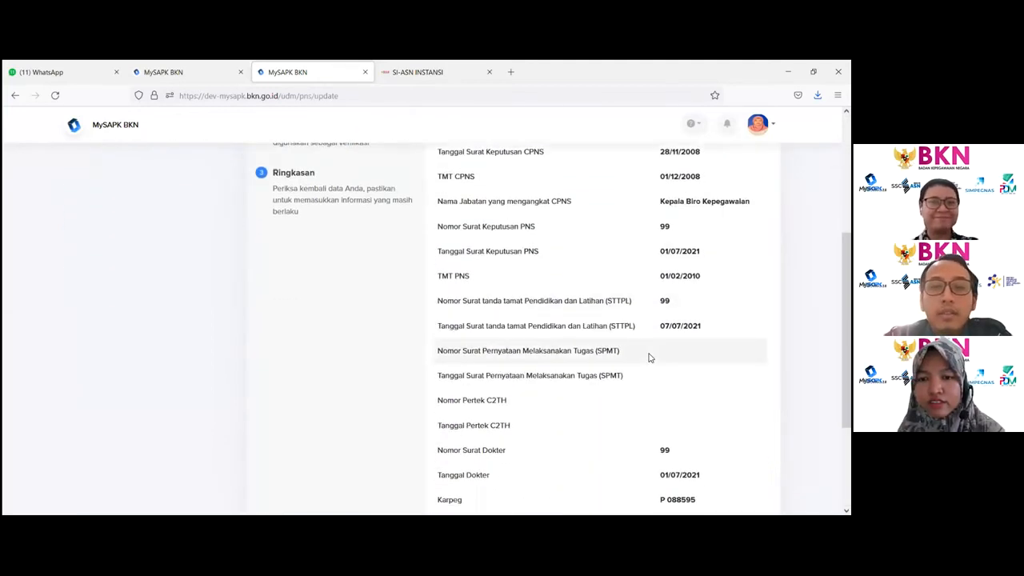
scroll(644, 357, down, 2)
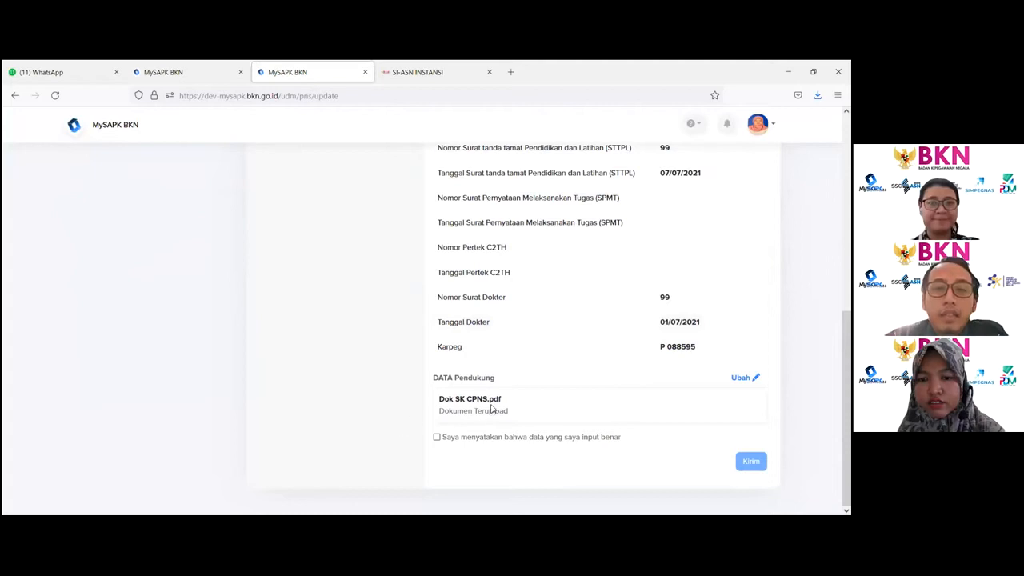
click(437, 437)
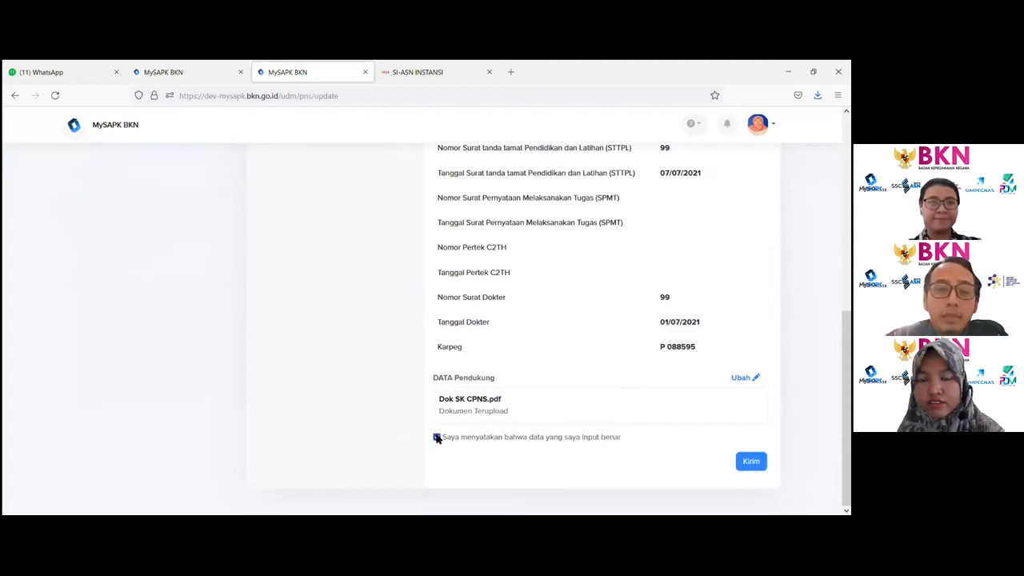
click(750, 461)
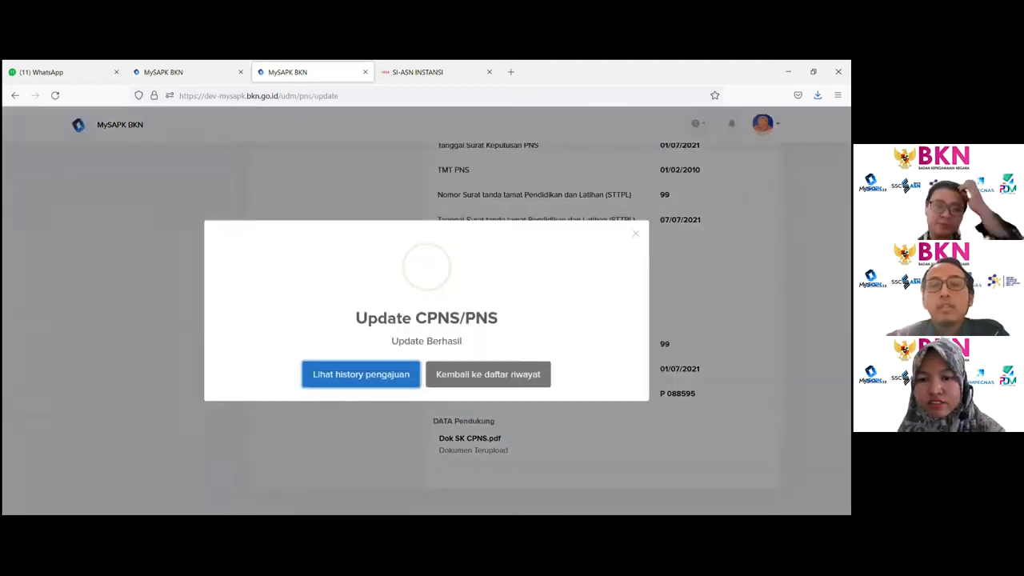
click(495, 374)
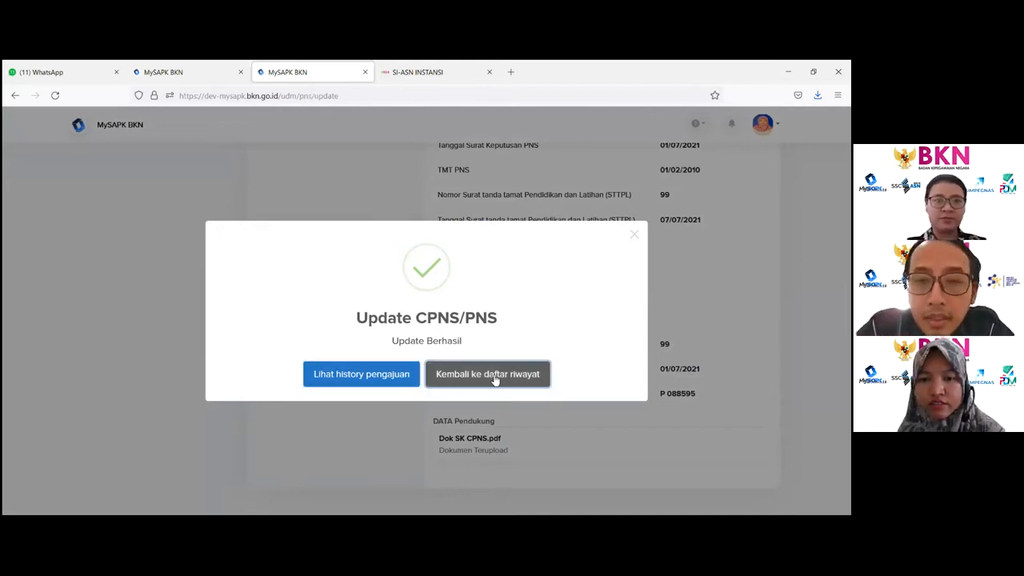
- Open the Riwayat Diklat/Kursus update, choose Diklat Struktural as Jenis Diklat and type dd in Nama Diklat
scroll(492, 376, down, 1)
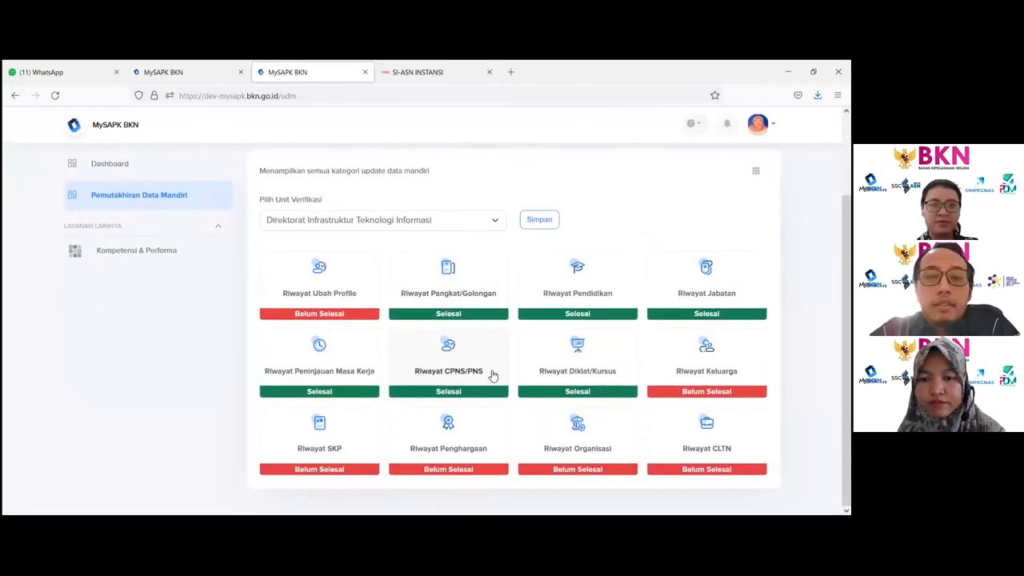
click(584, 360)
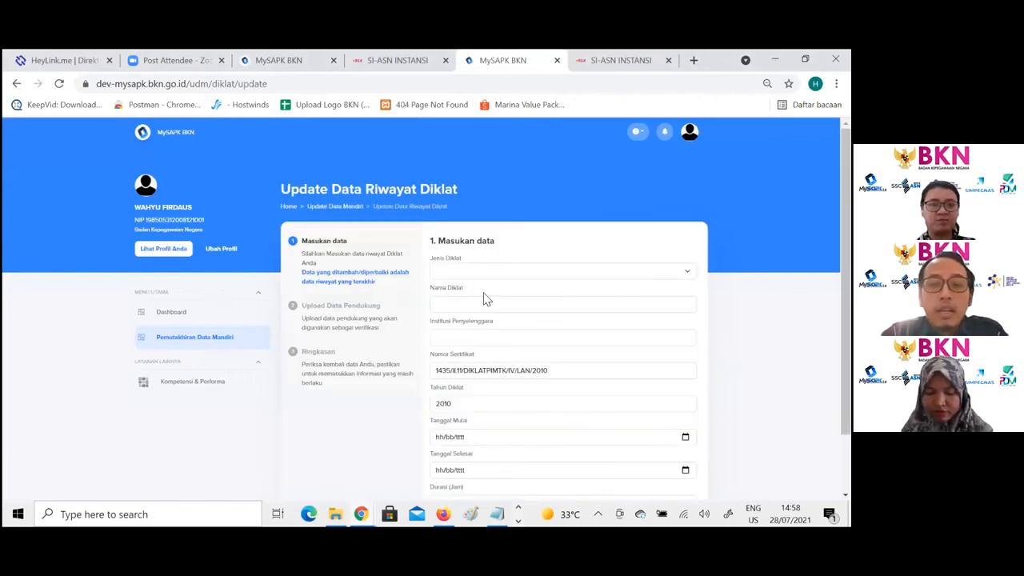
click(522, 277)
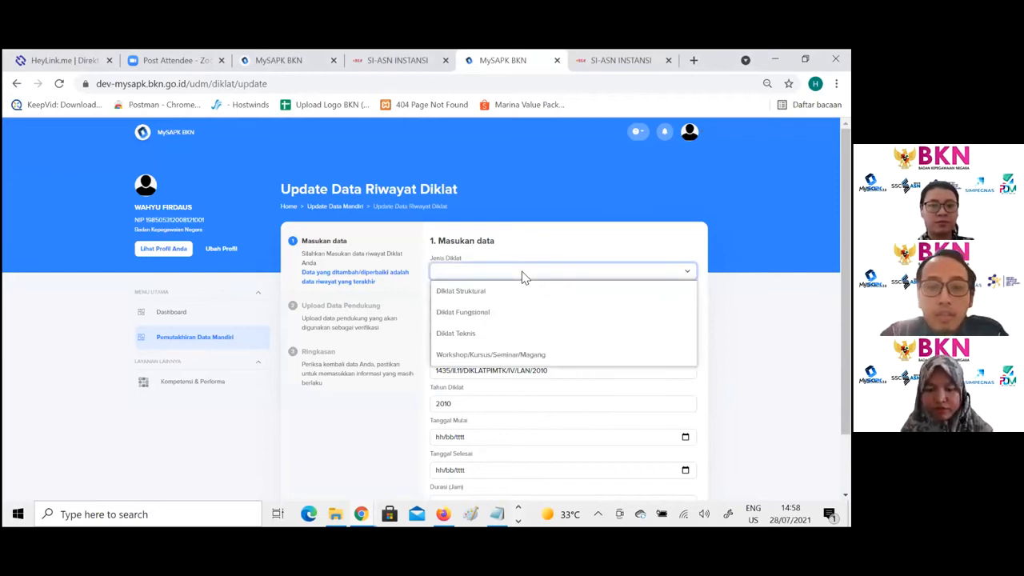
click(522, 290)
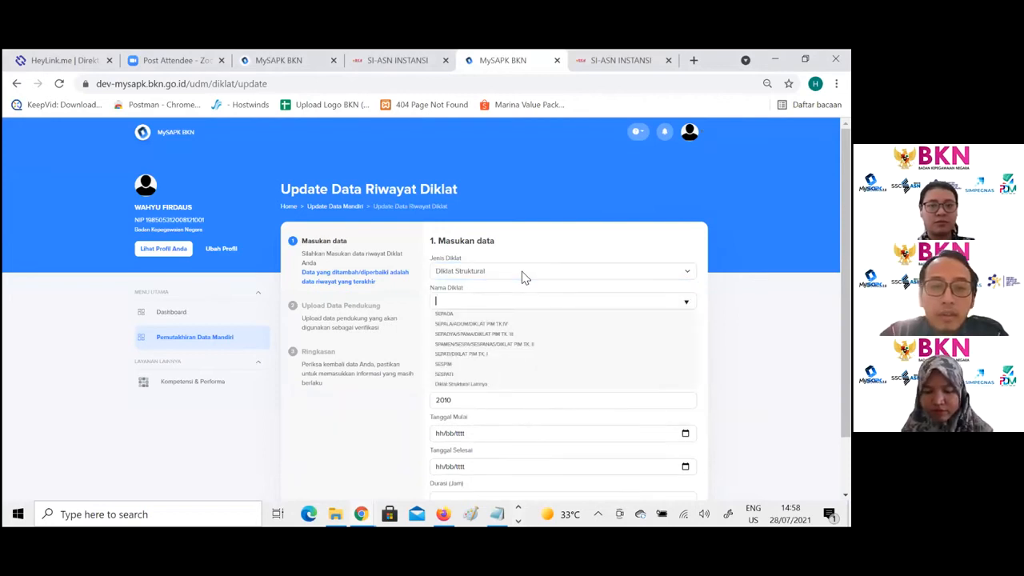
text(ds)
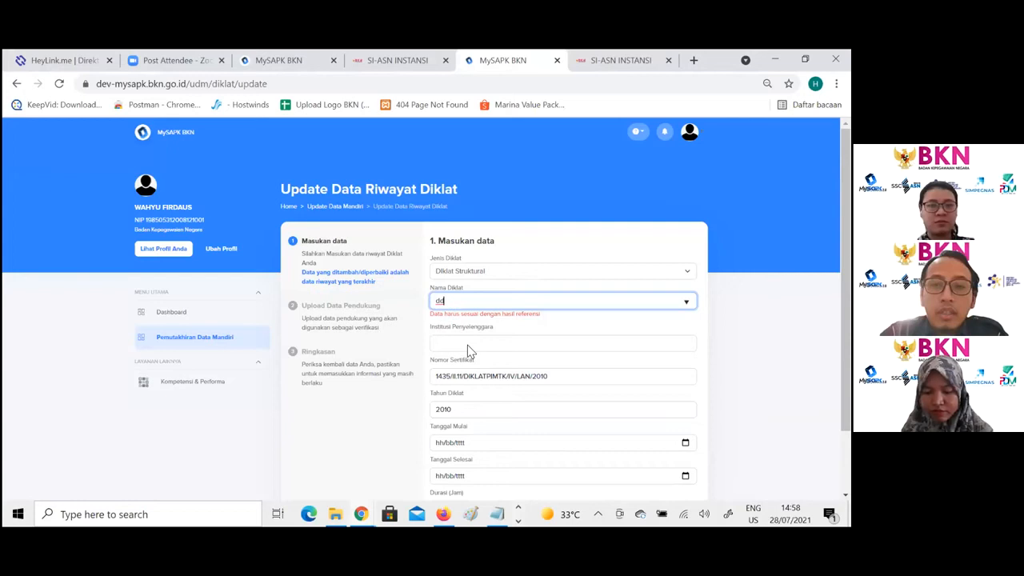
click(468, 346)
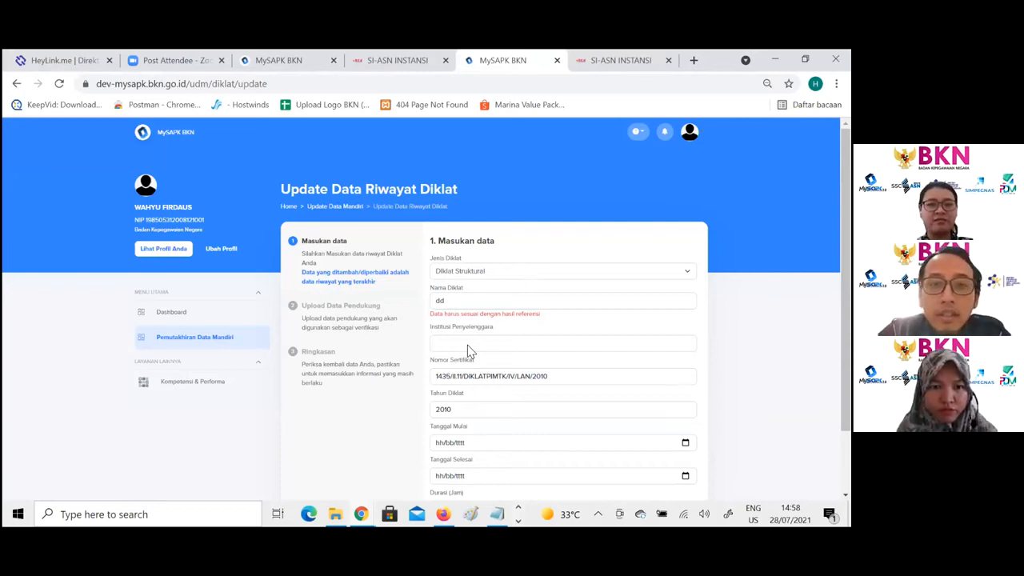
- Move past the Diklat form to its upload step and return to the Pemutakhiran Data Mandiri categories
scroll(470, 352, down, 2)
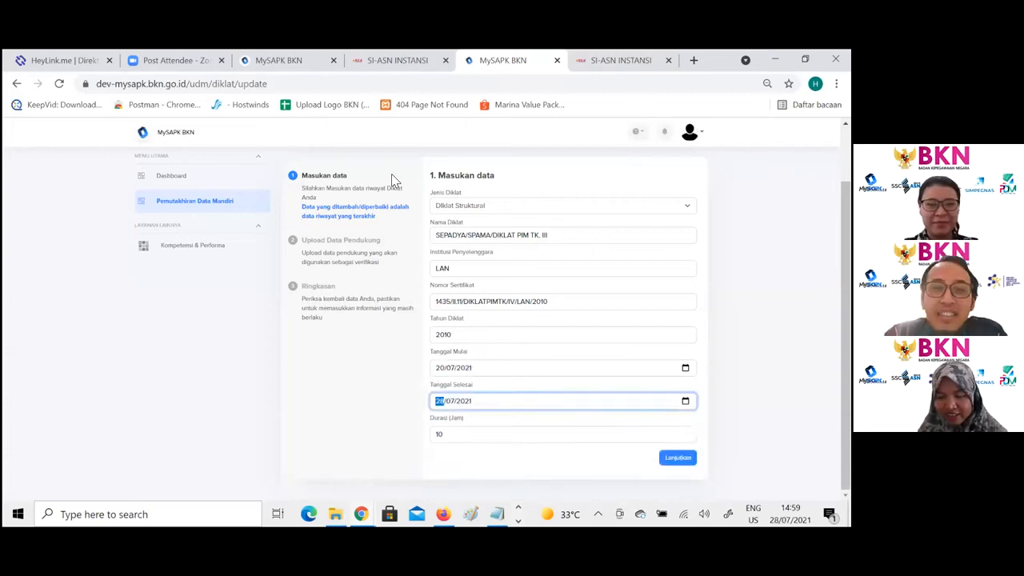
click(391, 174)
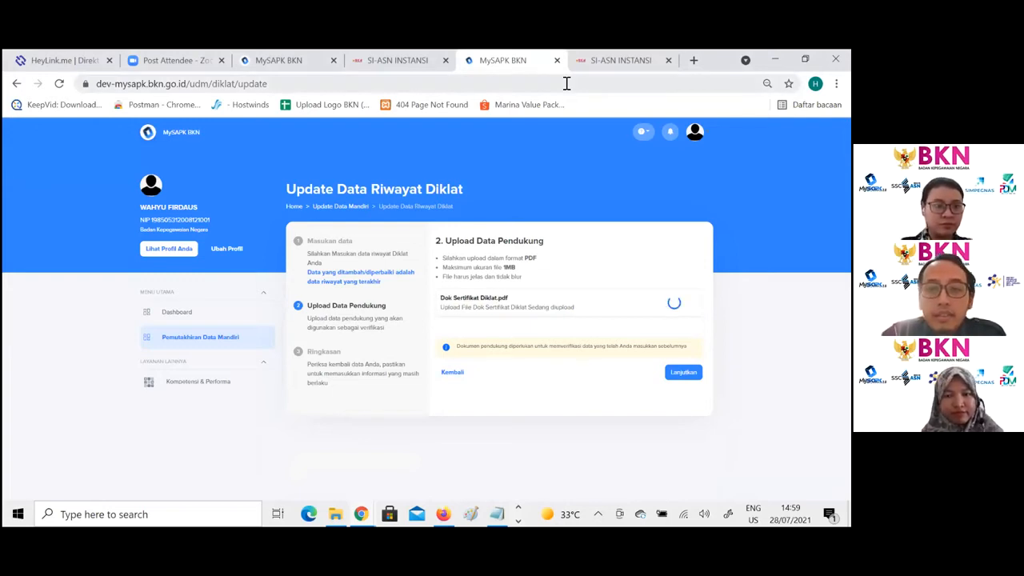
click(260, 331)
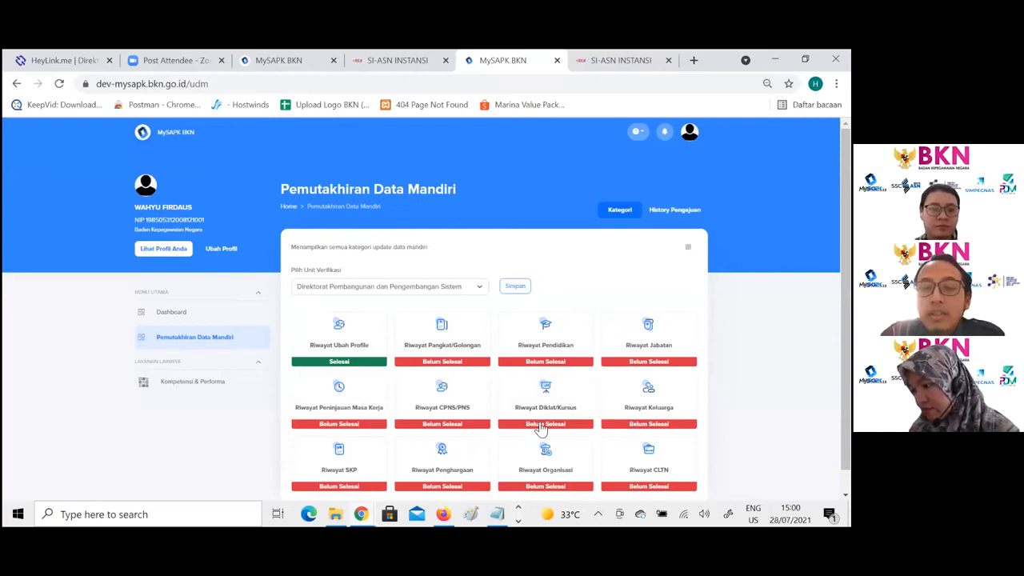
- Review the Riwayat Keluarga parent, spouse and child tabs and confirm the data as Data saya sudah sesuai
click(659, 402)
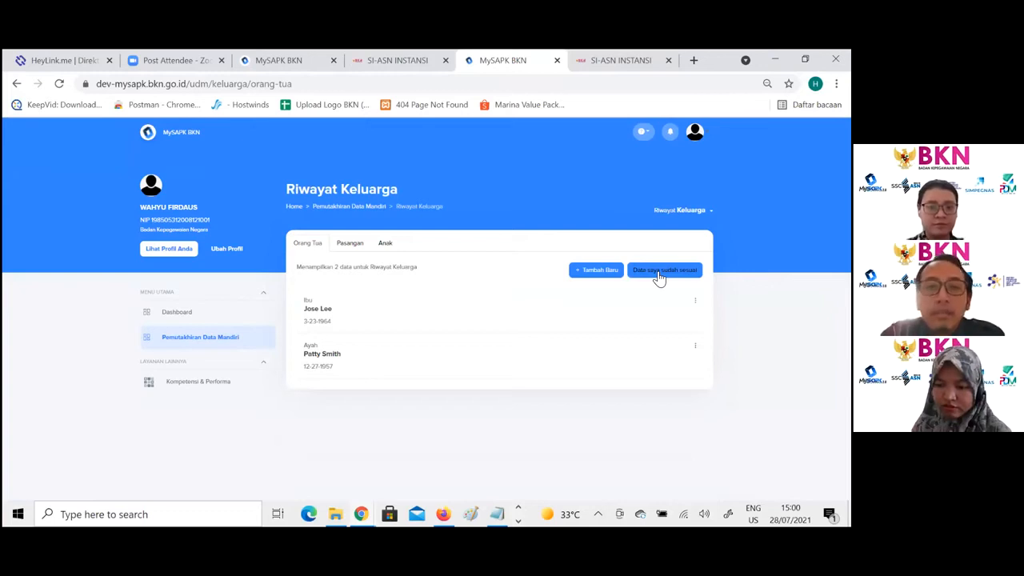
click(347, 250)
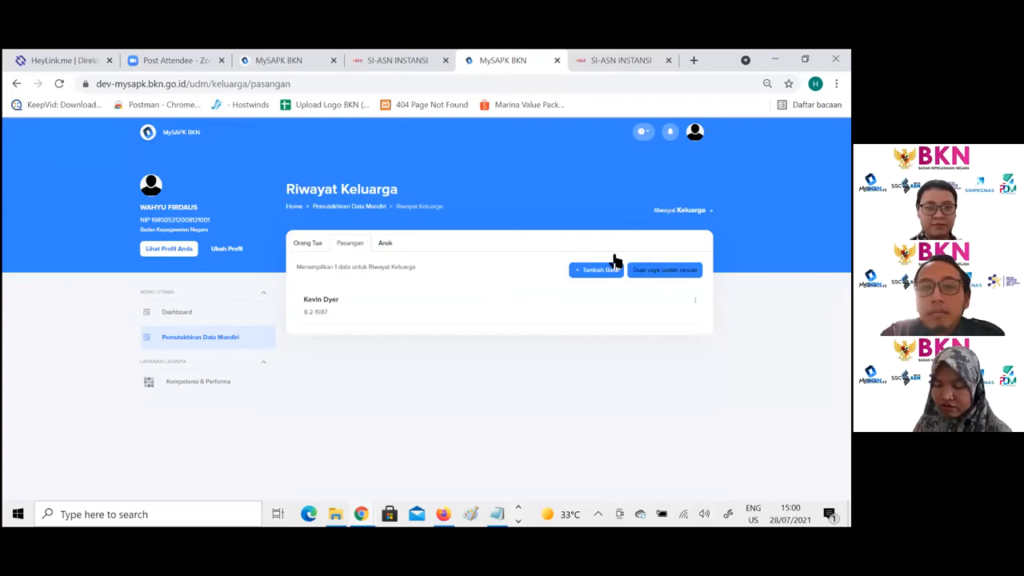
click(378, 249)
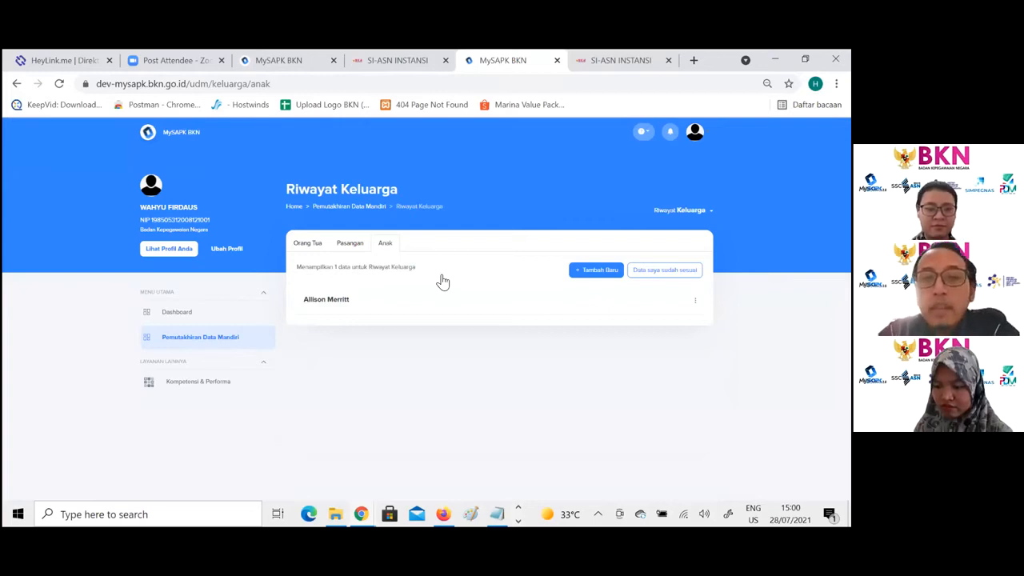
click(665, 272)
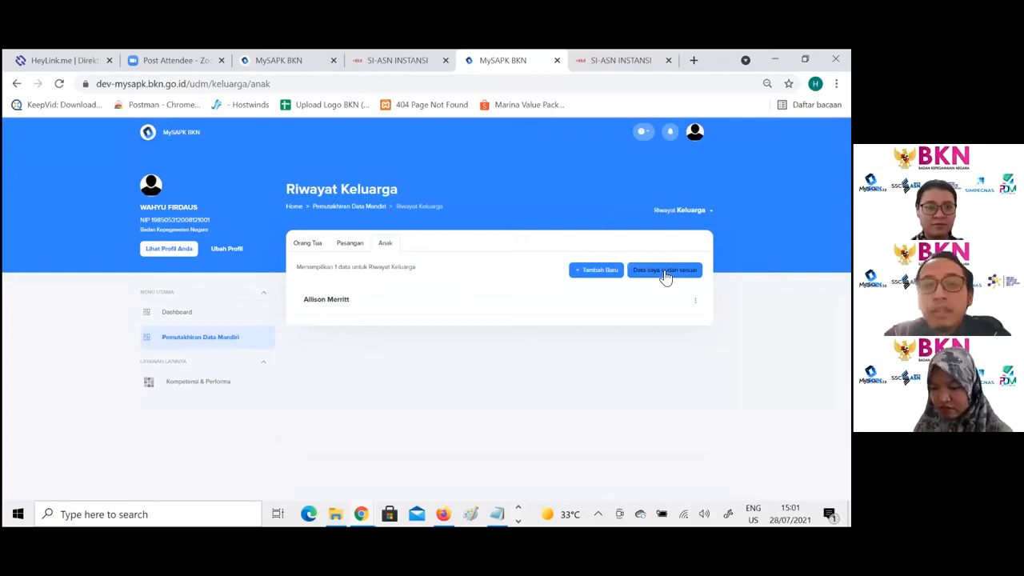
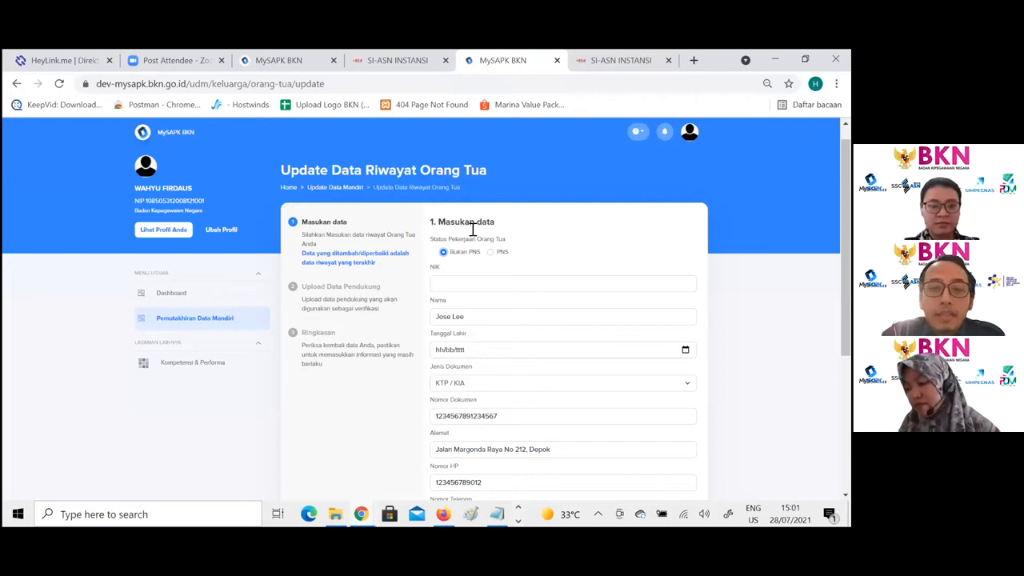
scroll(656, 395, down, 1)
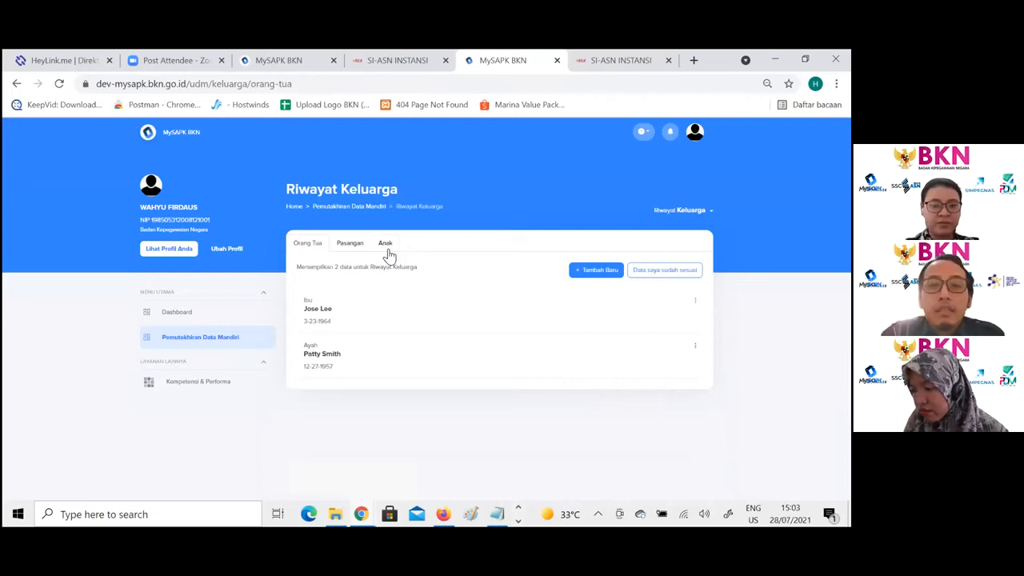
click(386, 251)
click(598, 269)
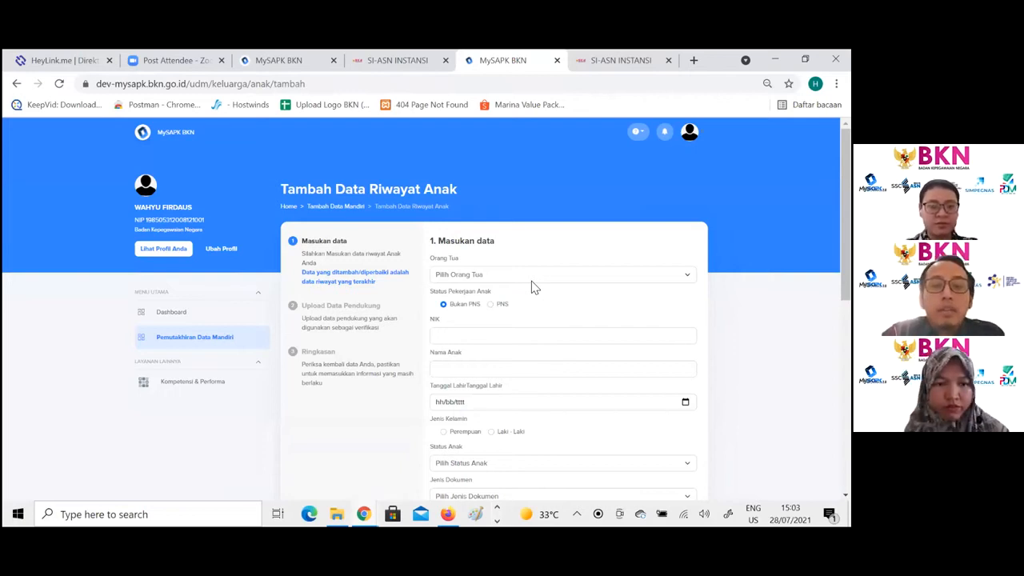
click(528, 276)
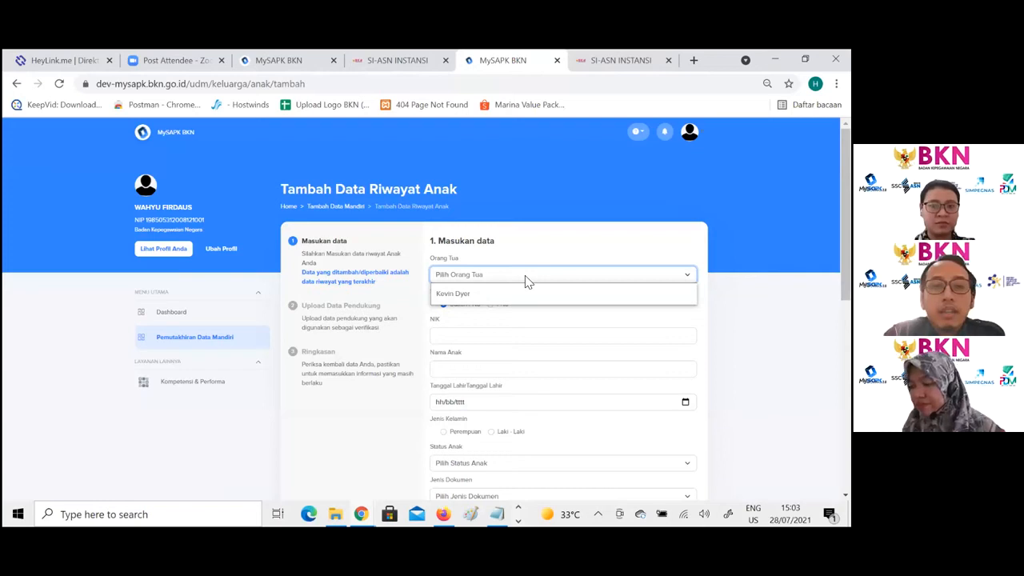
click(504, 257)
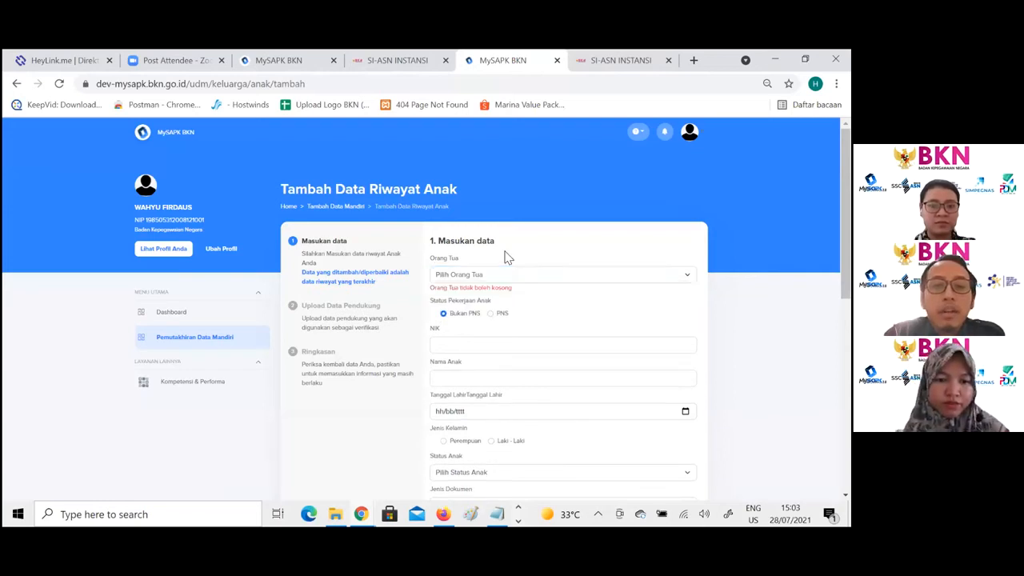
click(504, 256)
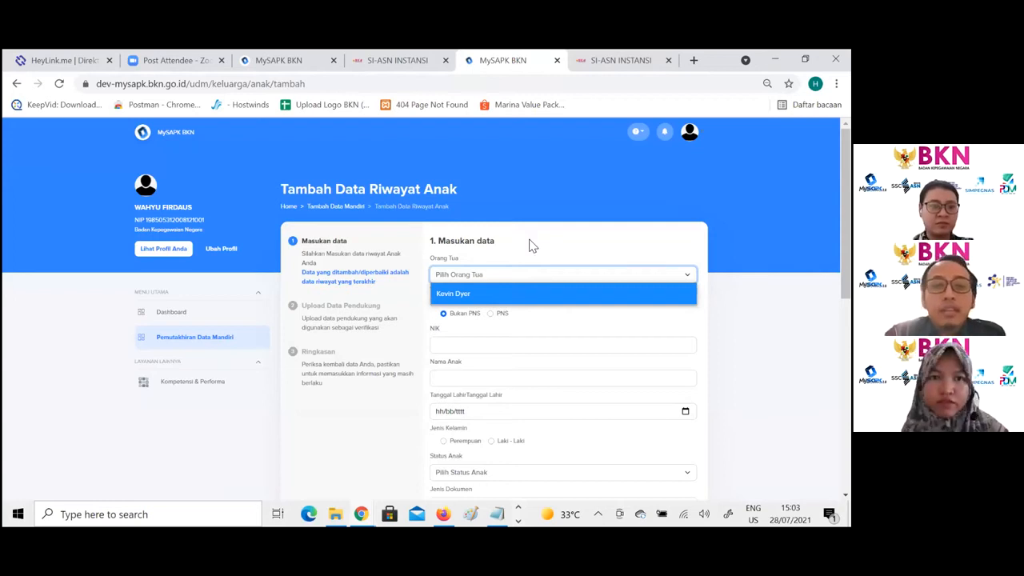
click(496, 295)
click(495, 304)
click(471, 305)
drag(846, 232, 846, 409)
scroll(560, 320, up, 5)
drag(846, 285, 846, 283)
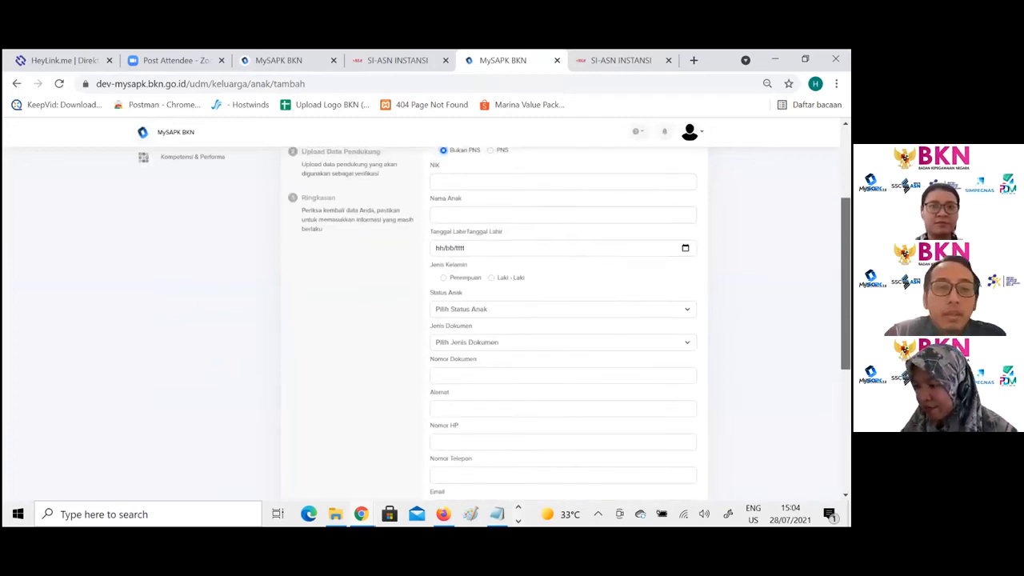
drag(846, 283, 845, 251)
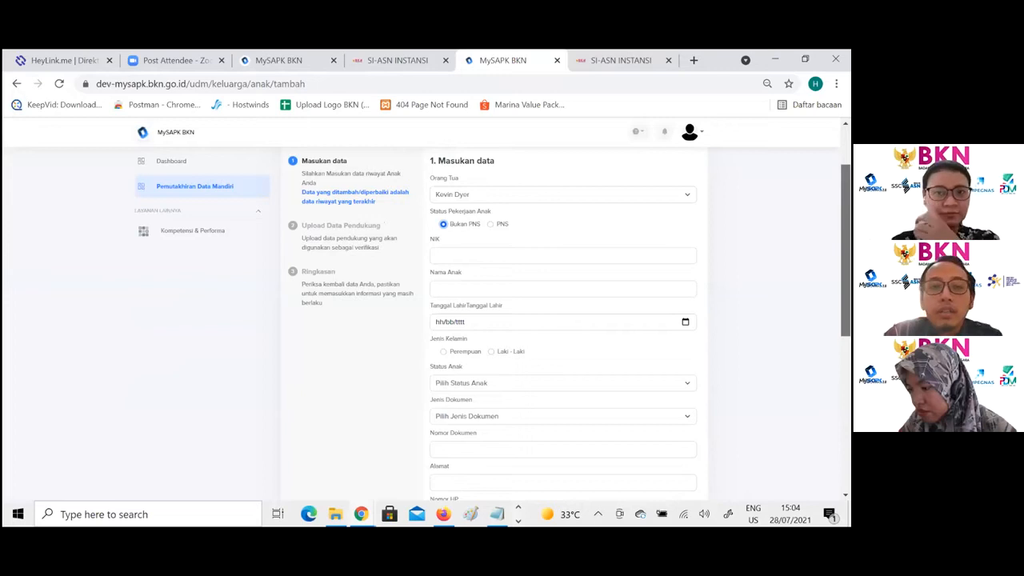
scroll(480, 320, up, 1)
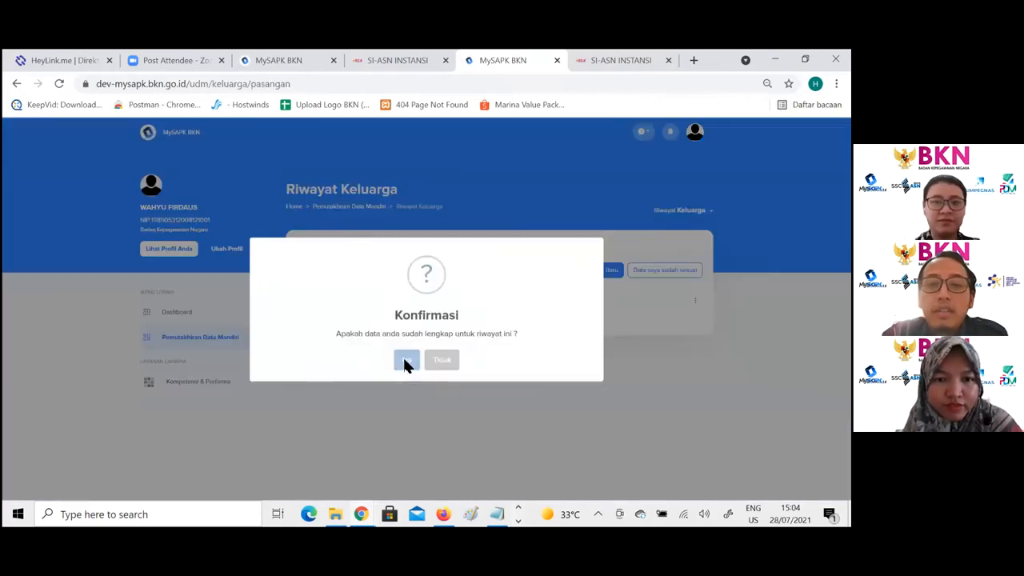
- Return to the Orang Tua tab, mark the family data as Data saya sudah sesuai, and confirm
click(405, 360)
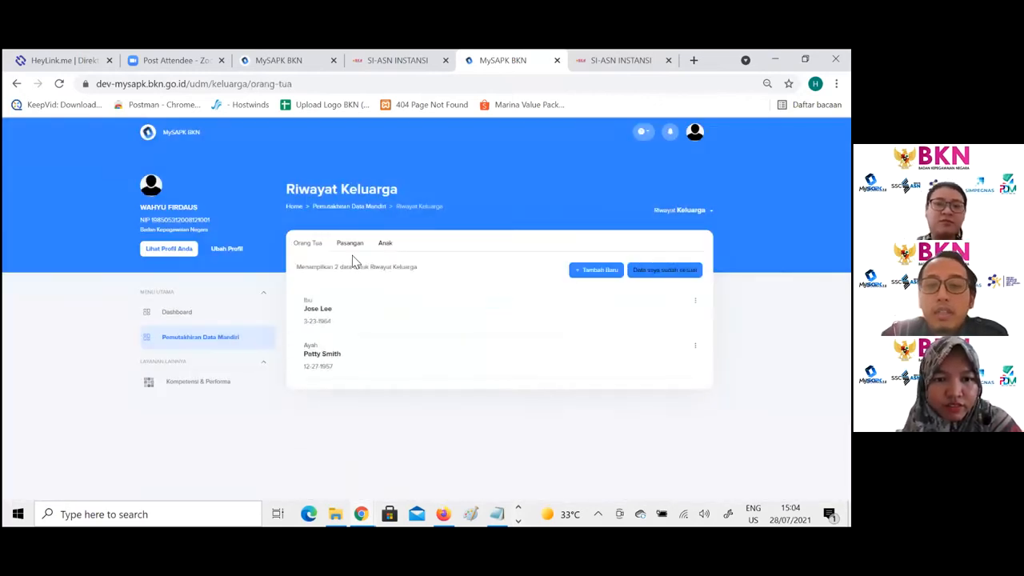
click(664, 271)
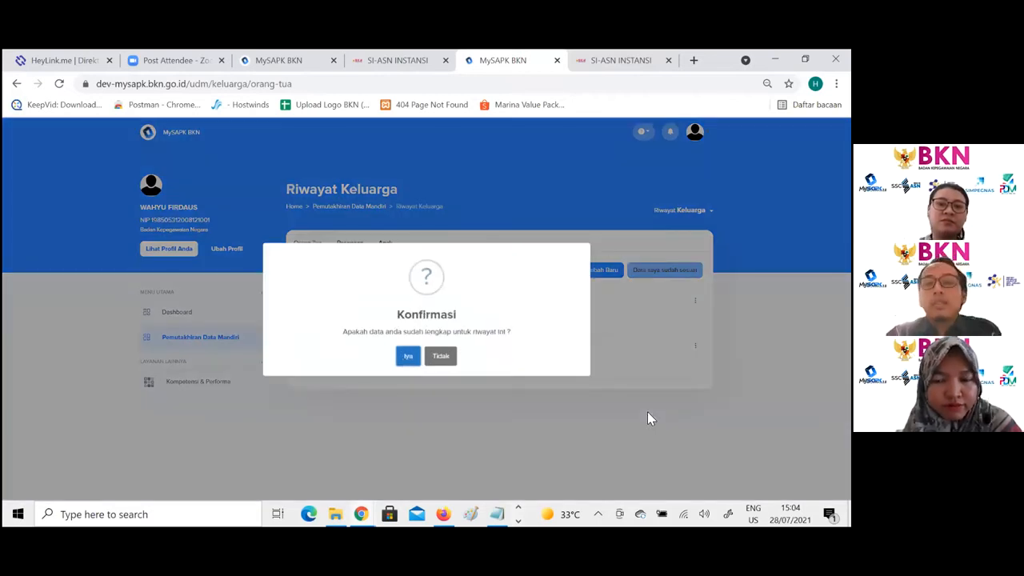
key(Return)
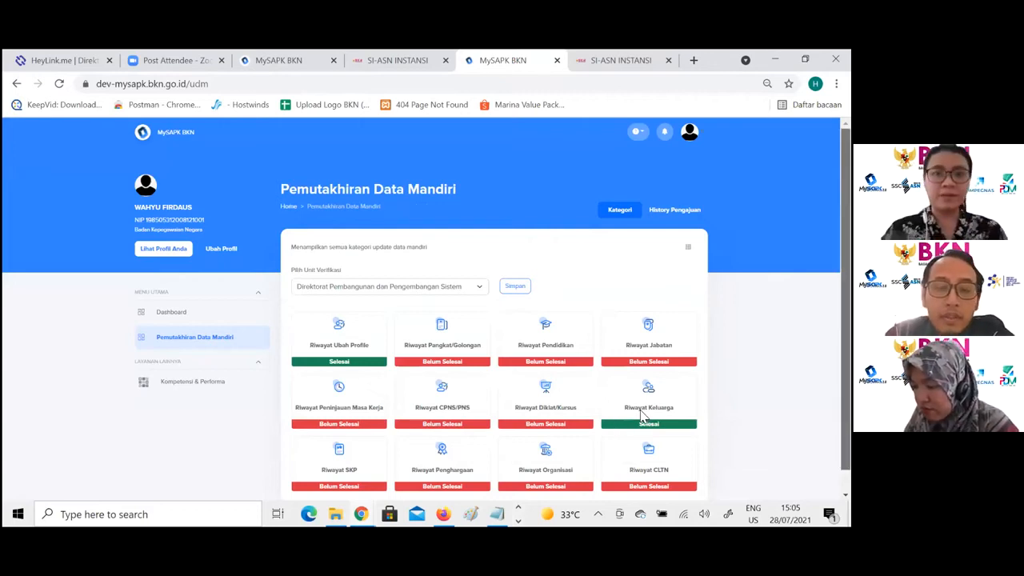
- Open Riwayat SKP from the update categories and start adding a new SKP record
scroll(632, 400, down, 1)
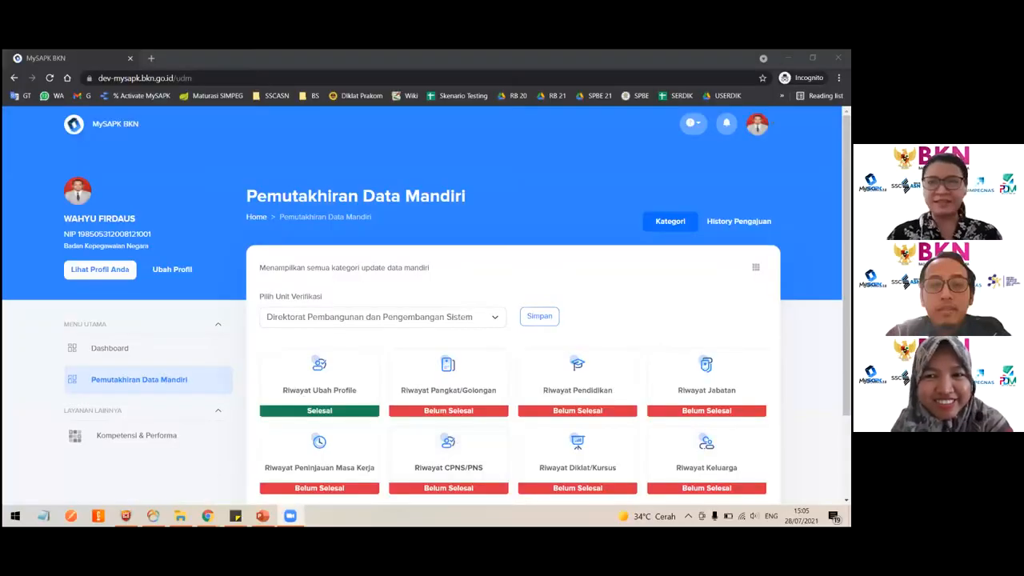
scroll(644, 192, down, 2)
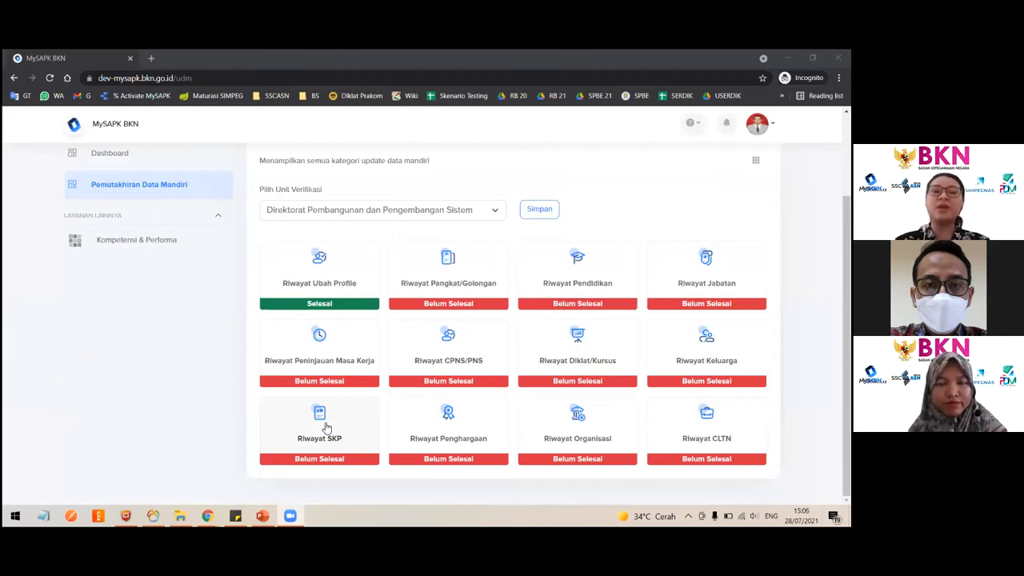
click(361, 427)
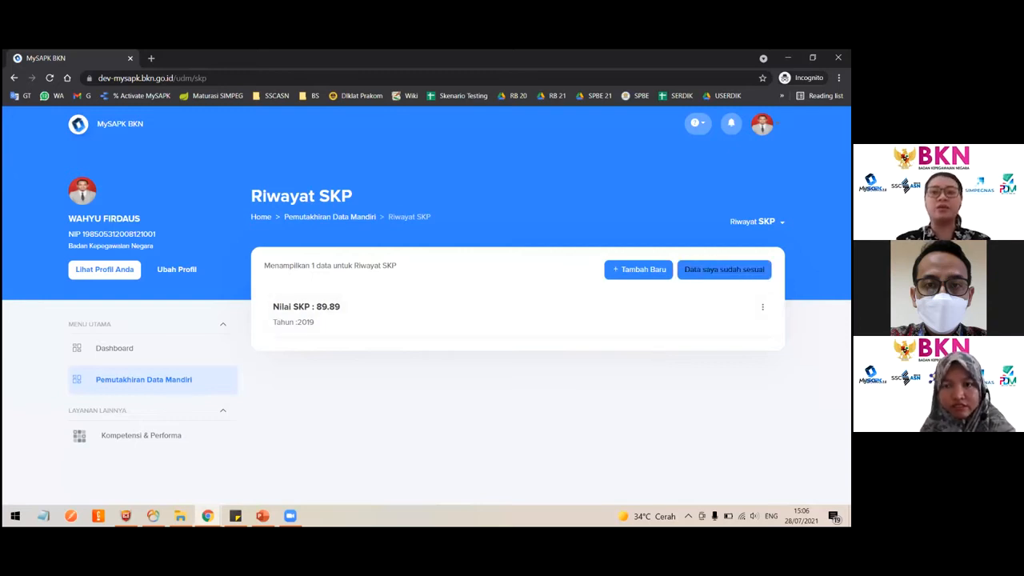
click(639, 270)
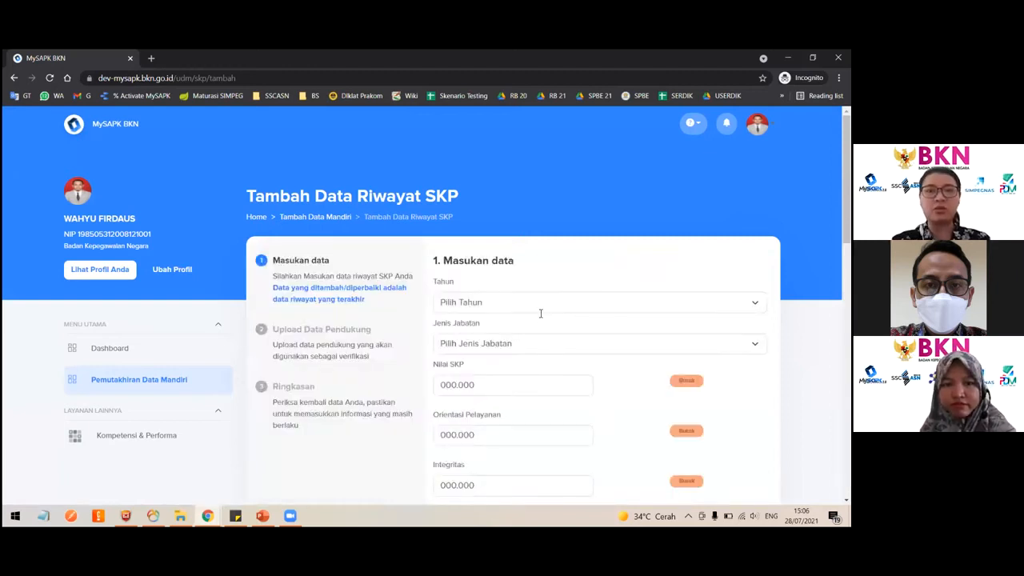
- Set Tahun to 2020 and Jenis Jabatan to Jabatan Fungsional Tertentu
scroll(540, 313, down, 1)
click(496, 222)
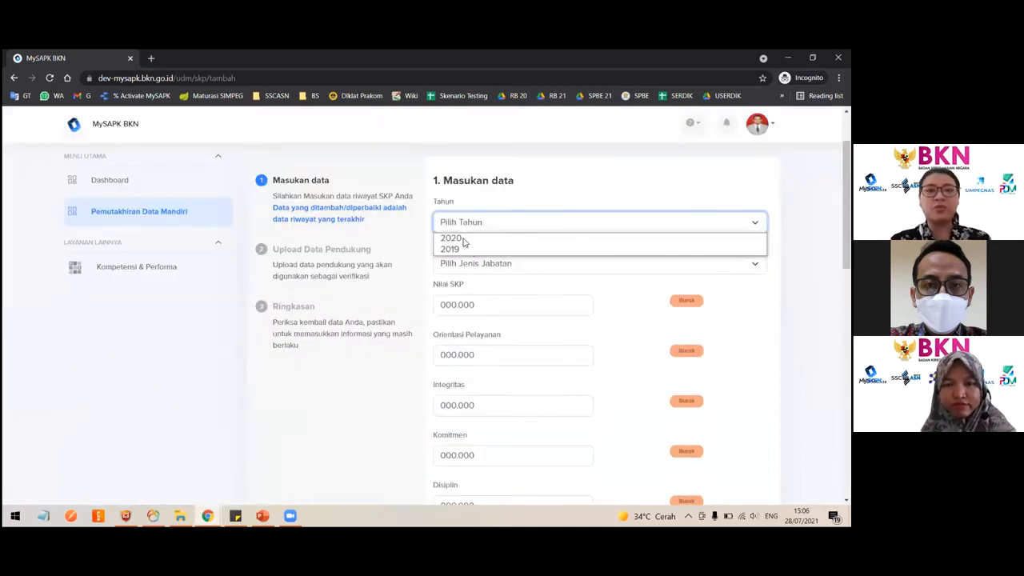
click(464, 240)
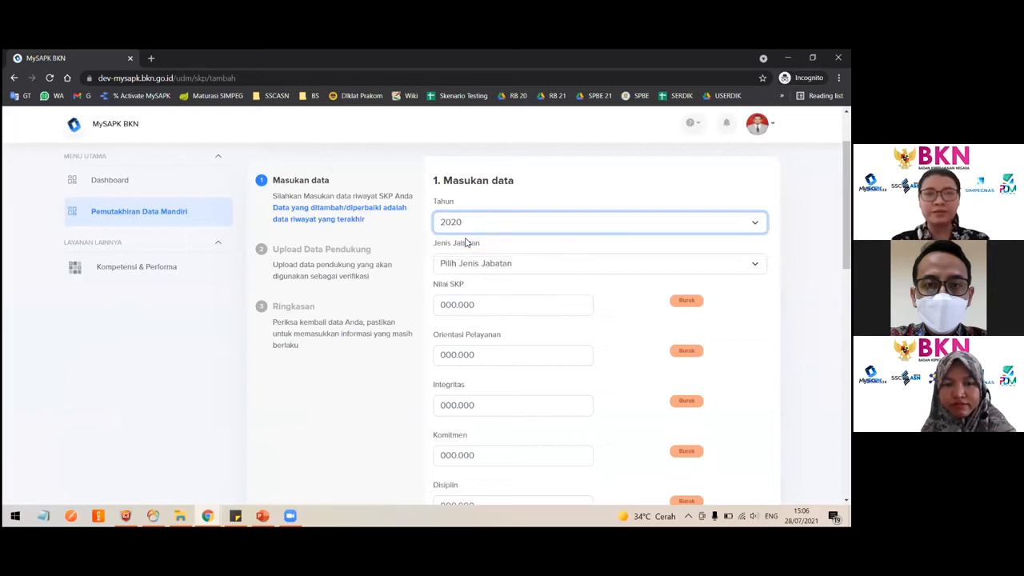
click(499, 264)
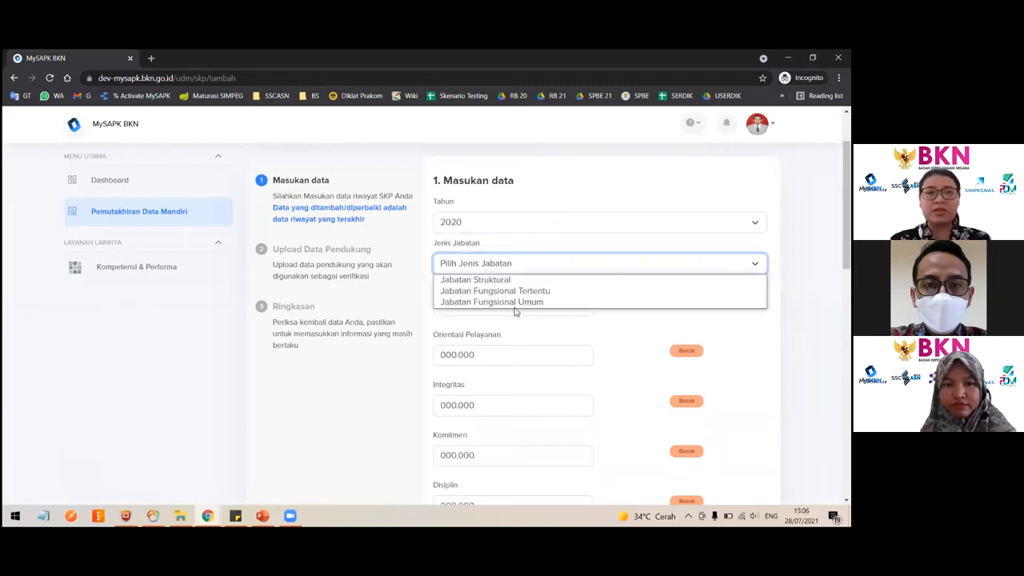
click(480, 292)
click(480, 300)
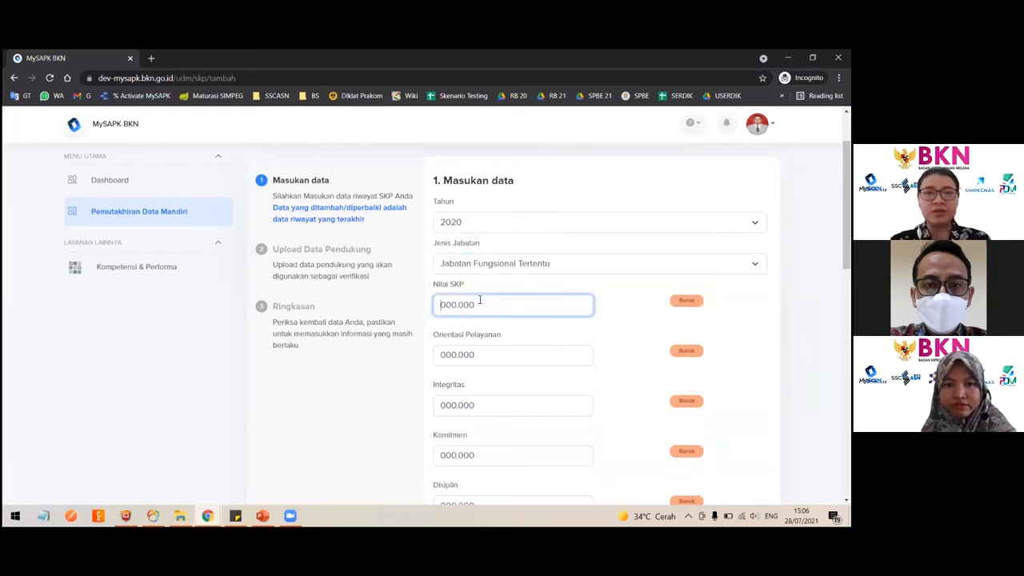
- Enter 90 for Nilai SKP, Orientasi Pelayanan, Integritas, Komitmen, Disiplin and Kerja sama
text(90)
click(474, 355)
text(90)
key(Tab)
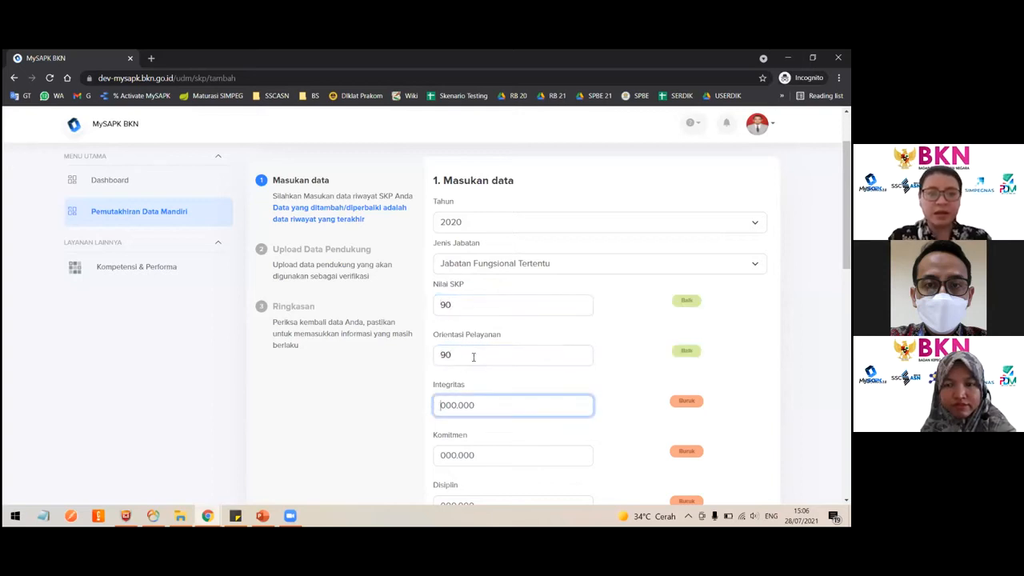
text(90)
key(Tab)
text(90)
scroll(472, 358, down, 3)
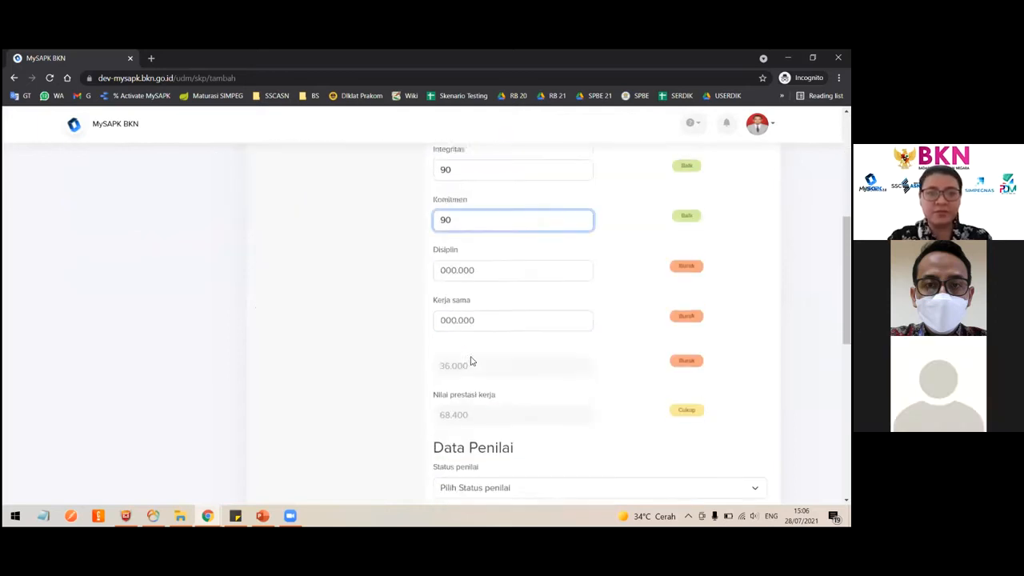
key(Tab)
text(90)
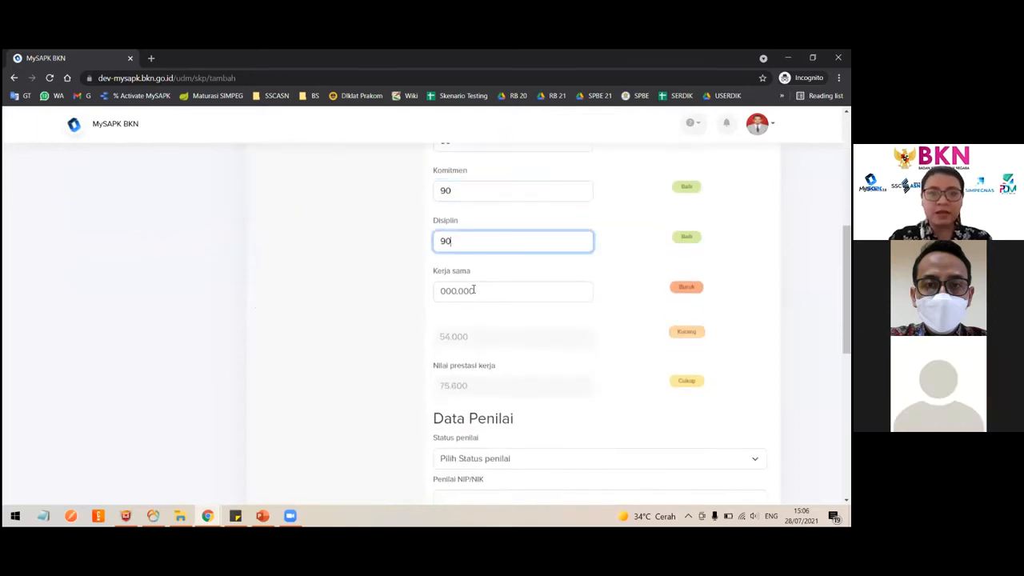
key(Tab)
text(90)
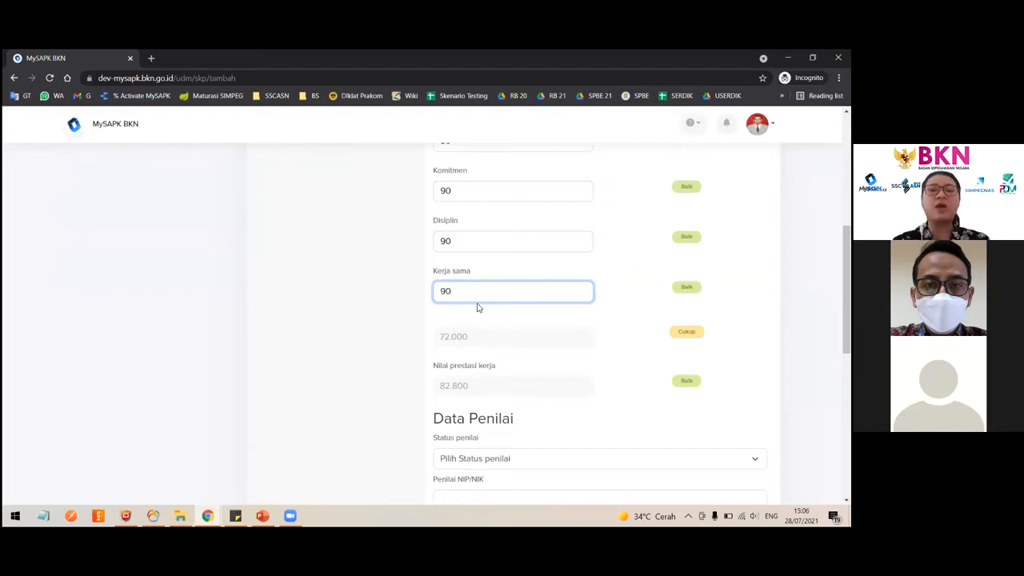
- Switch Jenis Jabatan to Jabatan Struktural and check the added Kepemimpinan field
scroll(487, 325, up, 4)
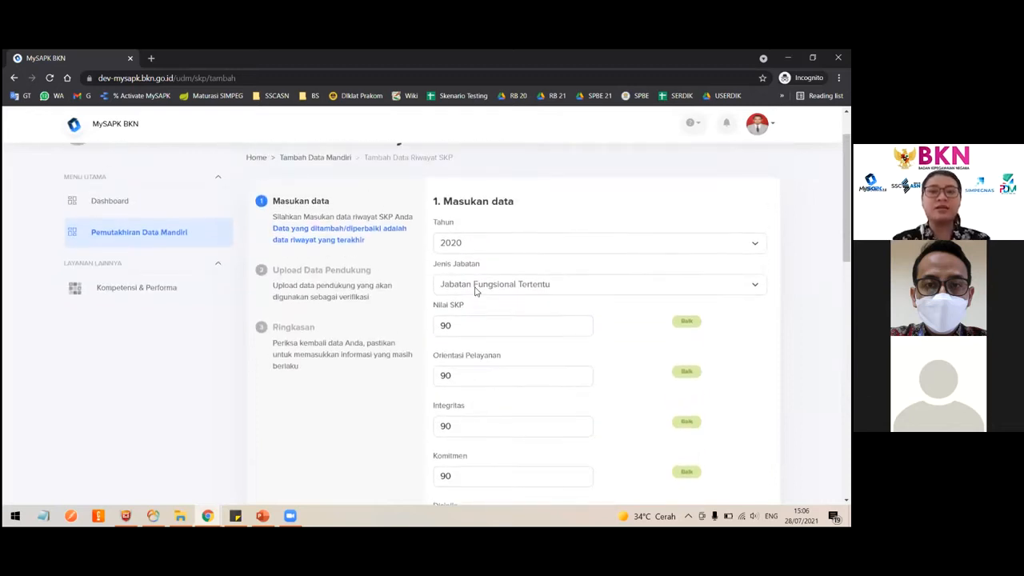
click(475, 290)
click(477, 313)
scroll(620, 354, down, 5)
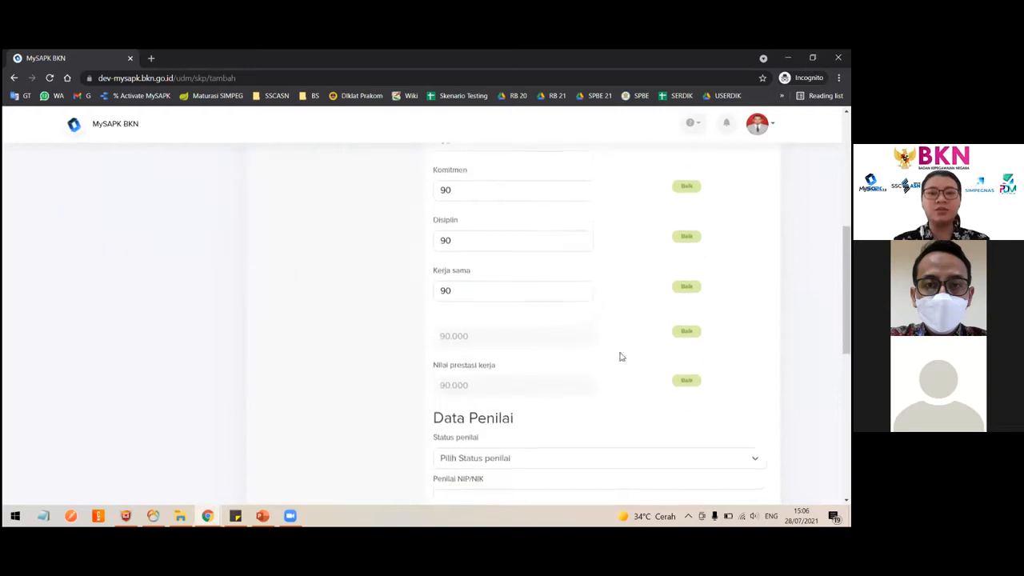
scroll(528, 284, up, 5)
scroll(515, 288, up, 1)
click(509, 276)
key(Return)
scroll(496, 313, down, 5)
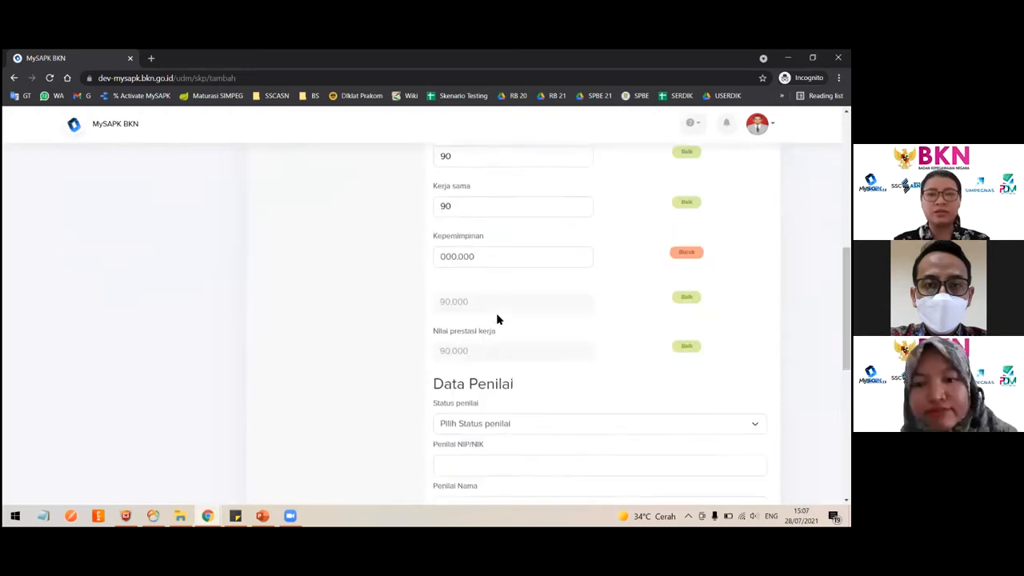
scroll(563, 288, up, 4)
scroll(509, 261, up, 1)
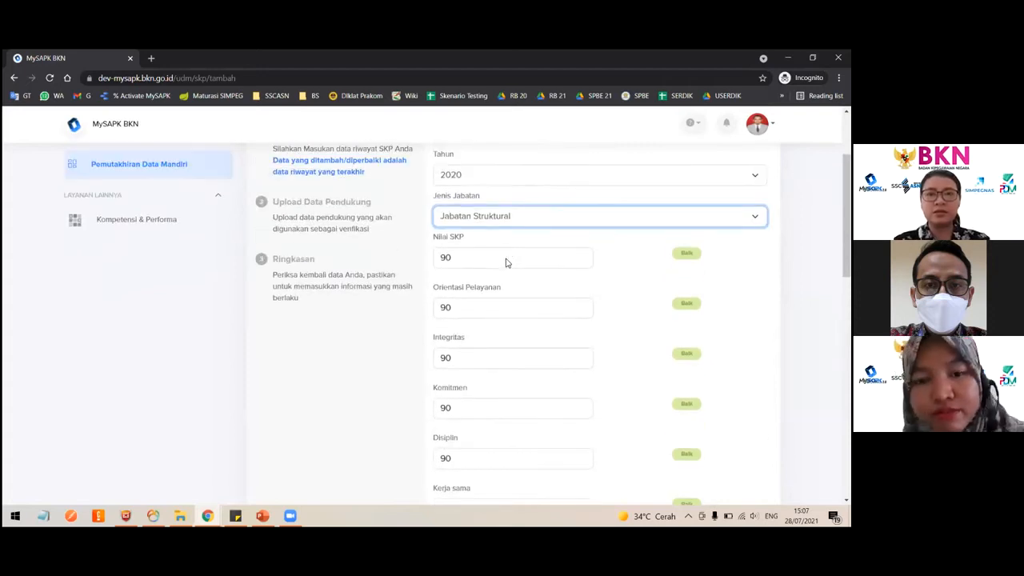
- Switch Jenis Jabatan back to Jabatan Fungsional Tertentu
click(507, 240)
click(507, 264)
scroll(555, 286, down, 5)
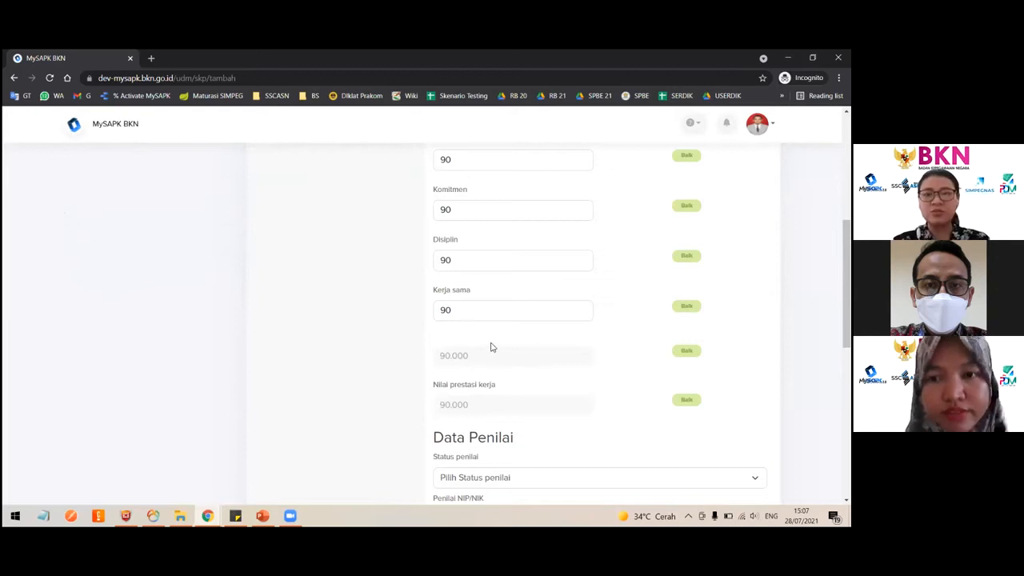
scroll(491, 344, up, 4)
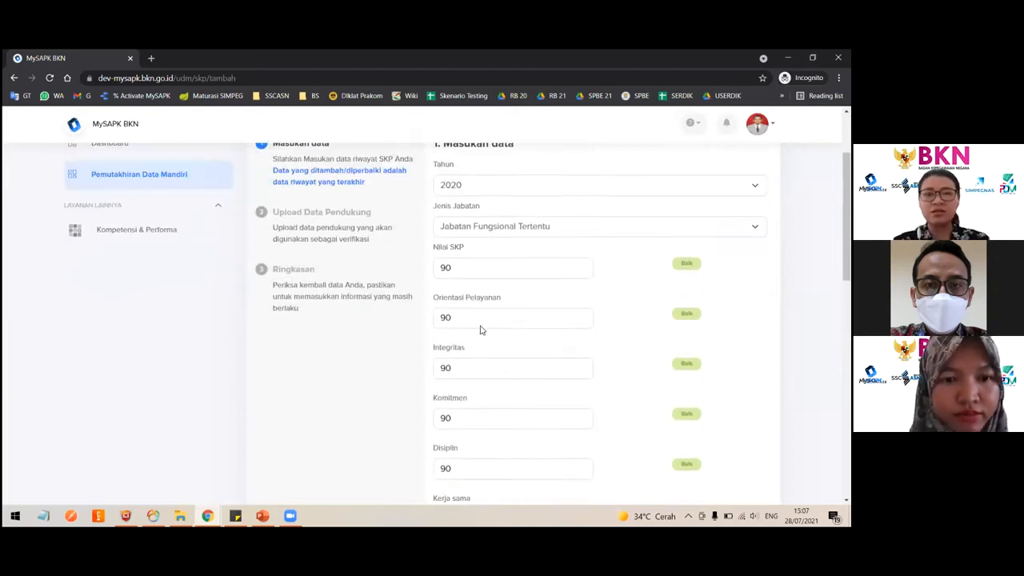
click(482, 330)
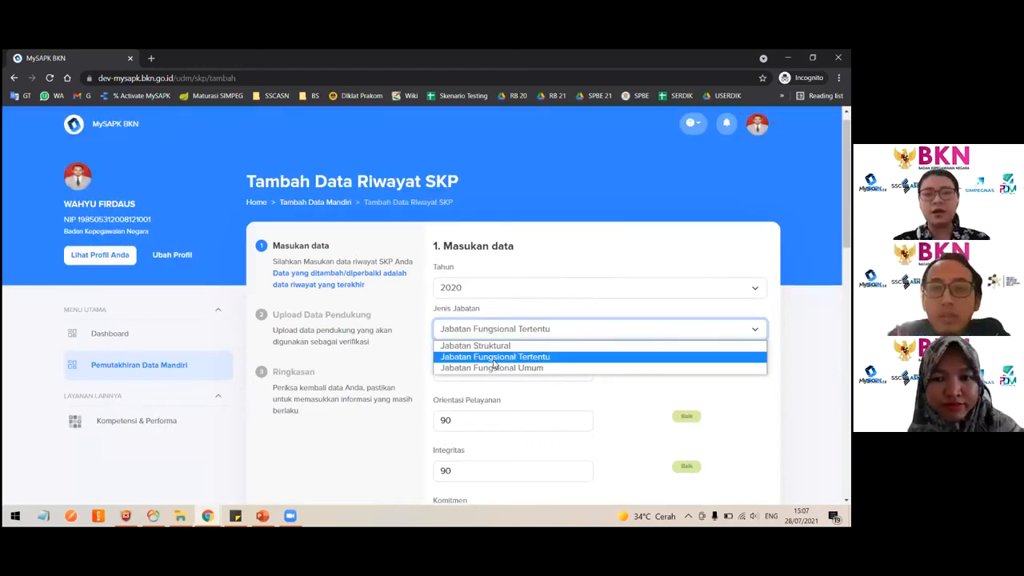
click(495, 362)
- Set the assessor's Status penilai to PNS and place the cursor in the Penilai NIP/NIK field
scroll(548, 344, down, 1)
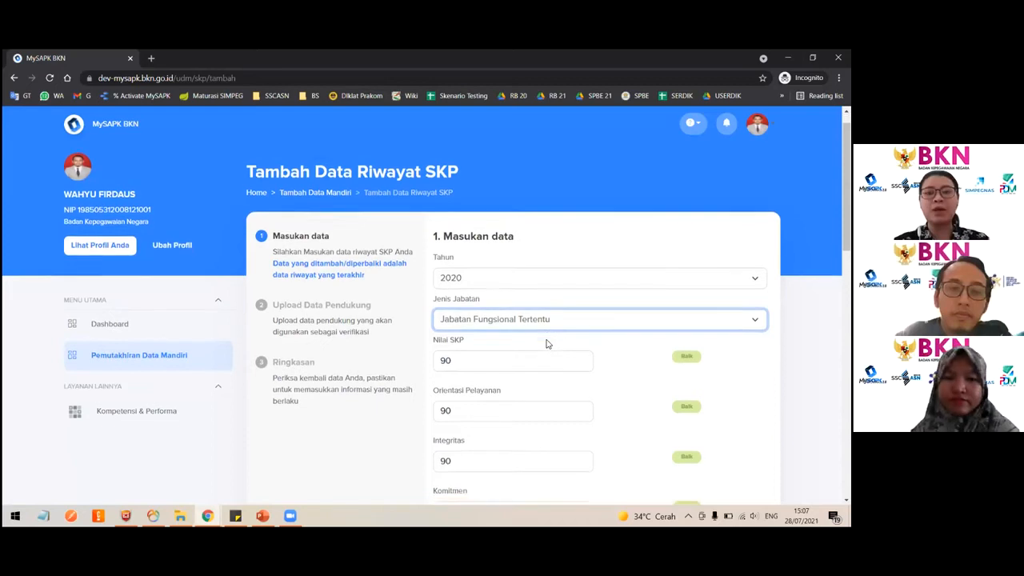
scroll(503, 263, down, 2)
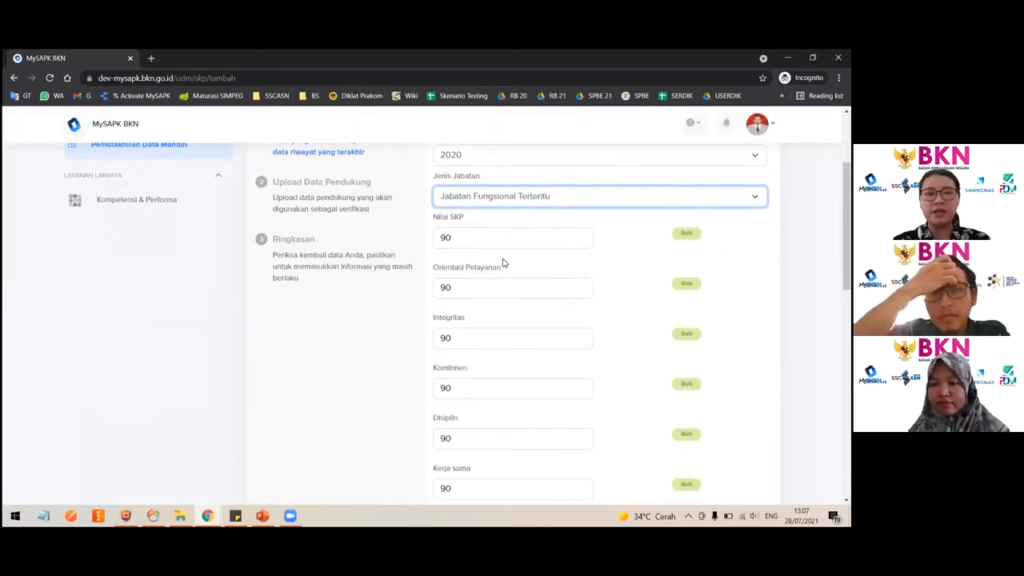
scroll(503, 263, down, 2)
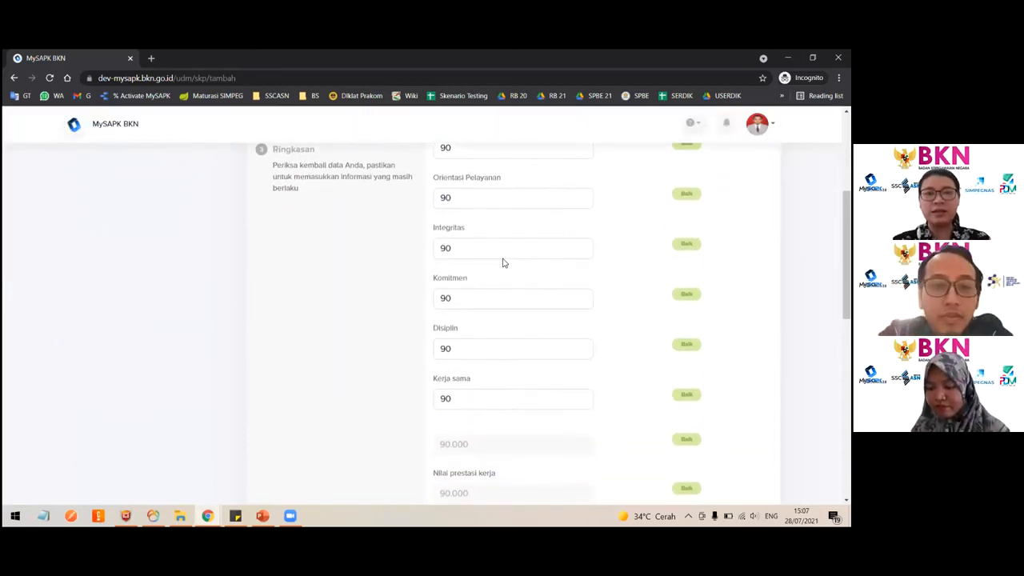
scroll(503, 336, down, 2)
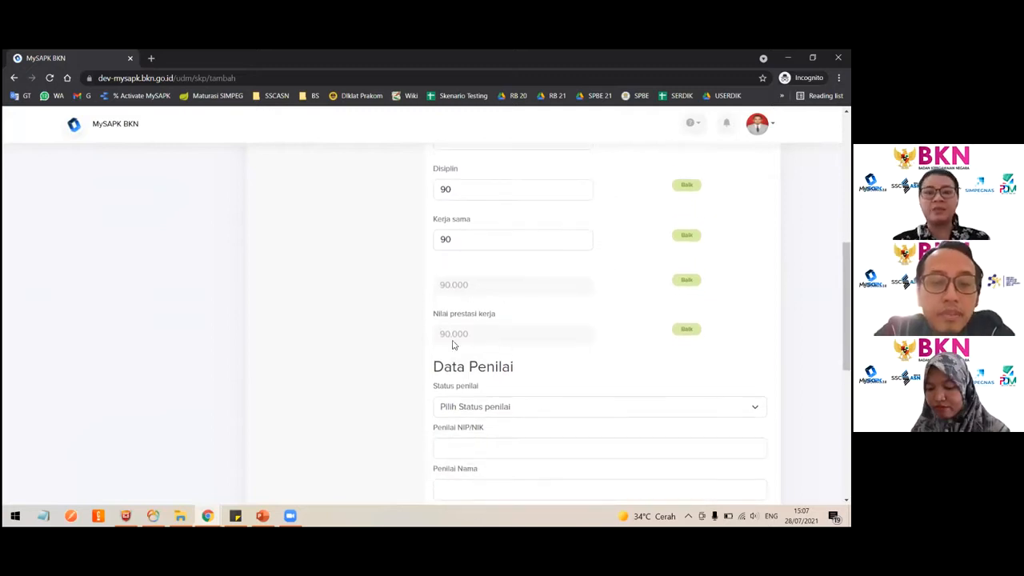
scroll(507, 304, down, 2)
click(503, 285)
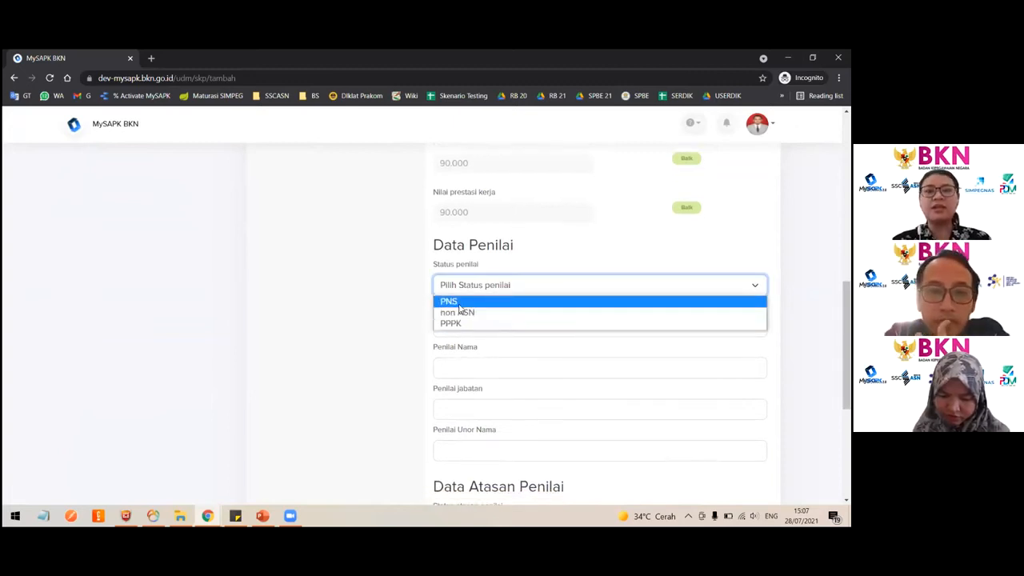
click(472, 302)
click(475, 323)
- Try the non ASN and PPPK options for Status penilai, then switch it back to PNS
scroll(475, 323, down, 1)
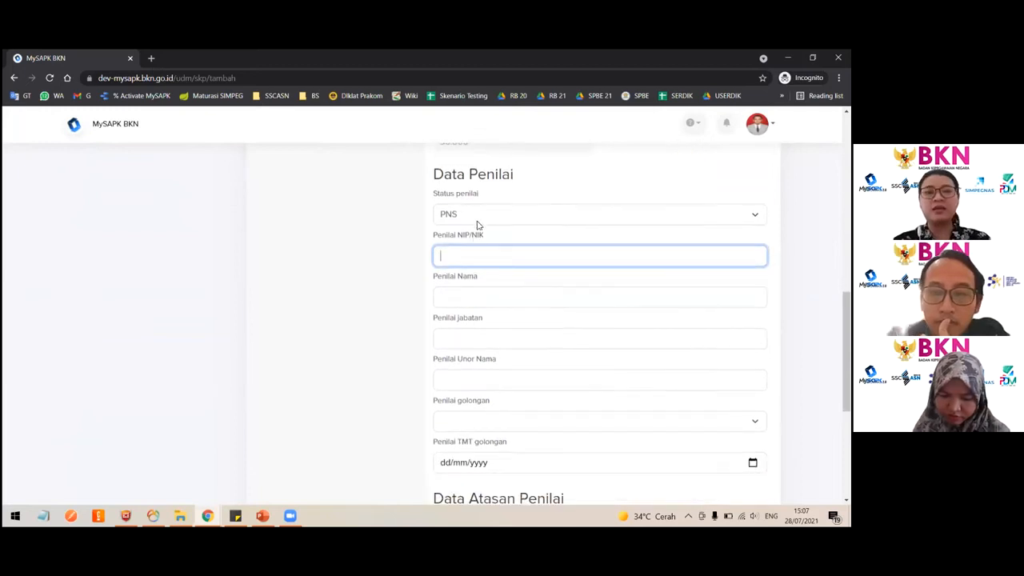
click(472, 214)
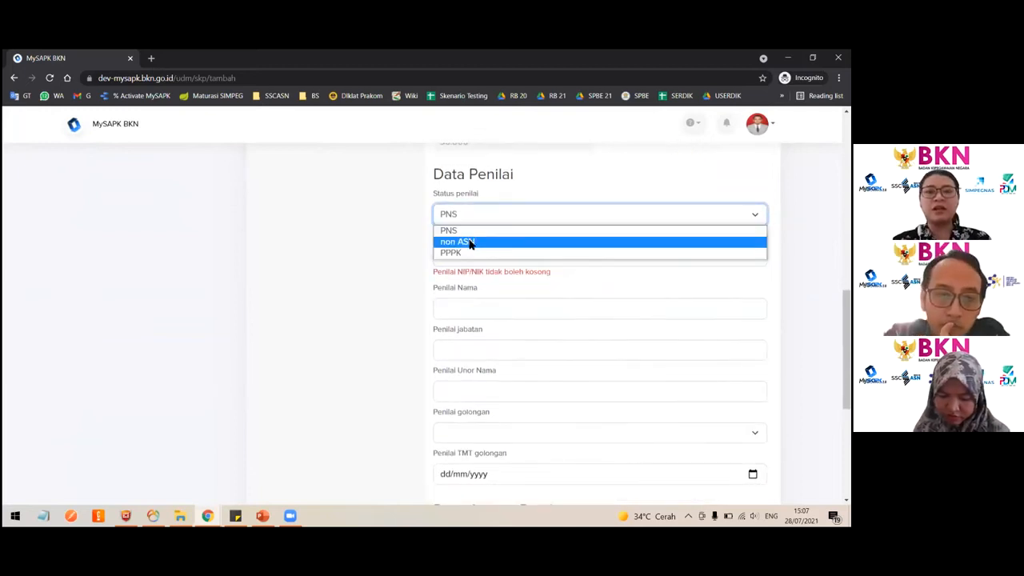
click(484, 238)
click(484, 222)
click(464, 249)
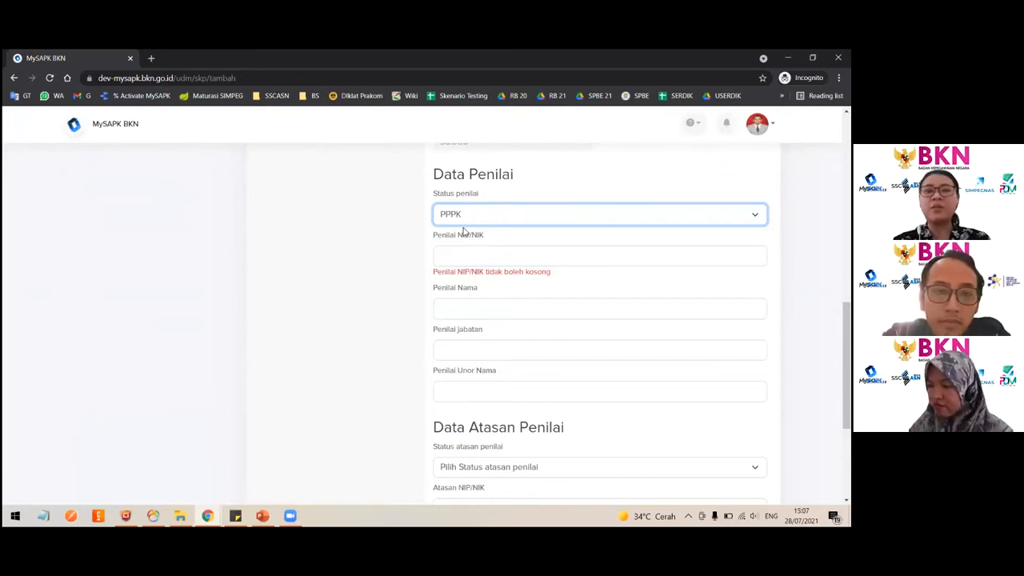
click(473, 214)
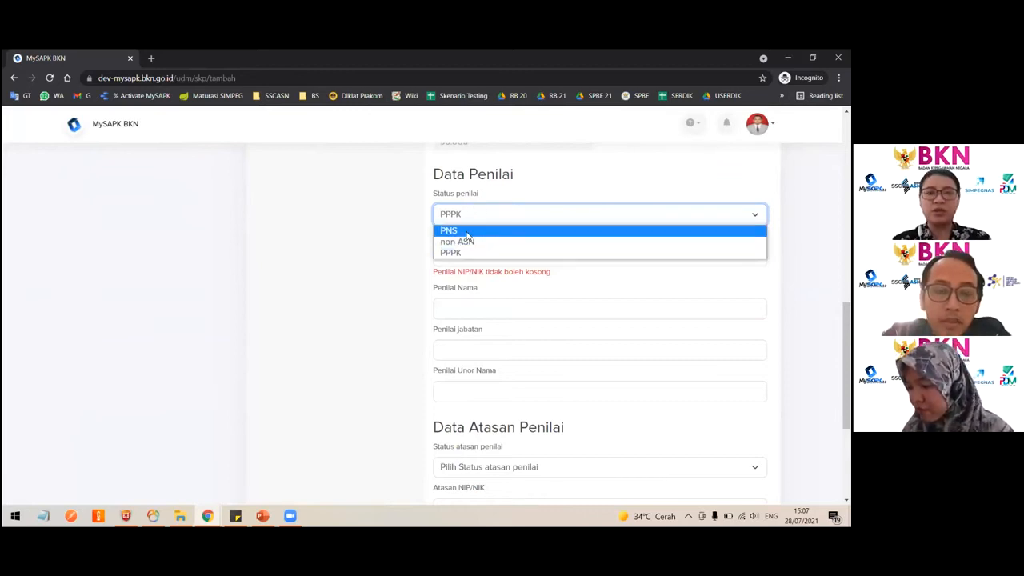
click(480, 231)
scroll(488, 272, down, 2)
scroll(485, 268, up, 1)
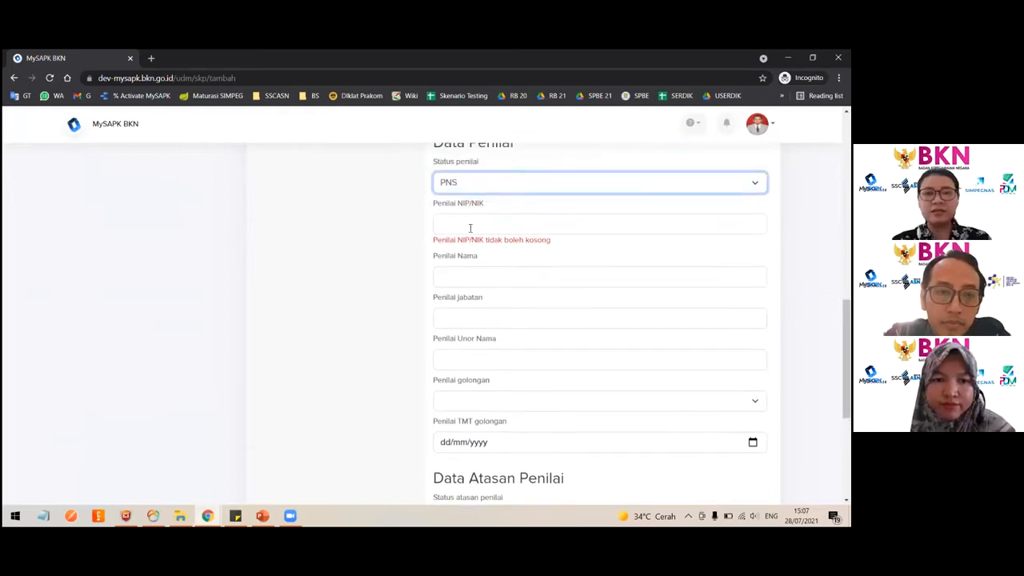
- Enter the assessor's NIP/NIK number in Penilai NIP/NIK and copy it
key(Tab)
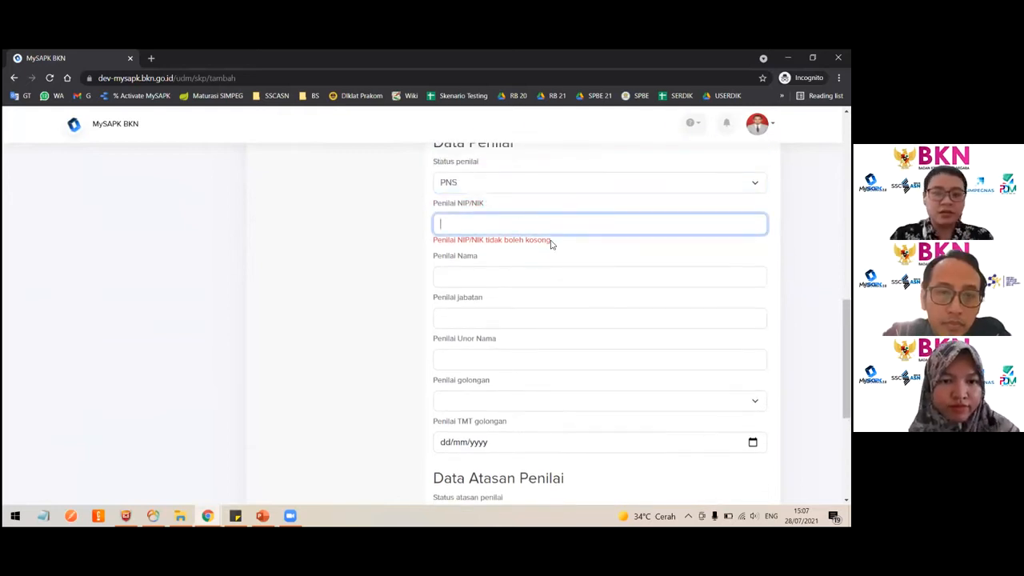
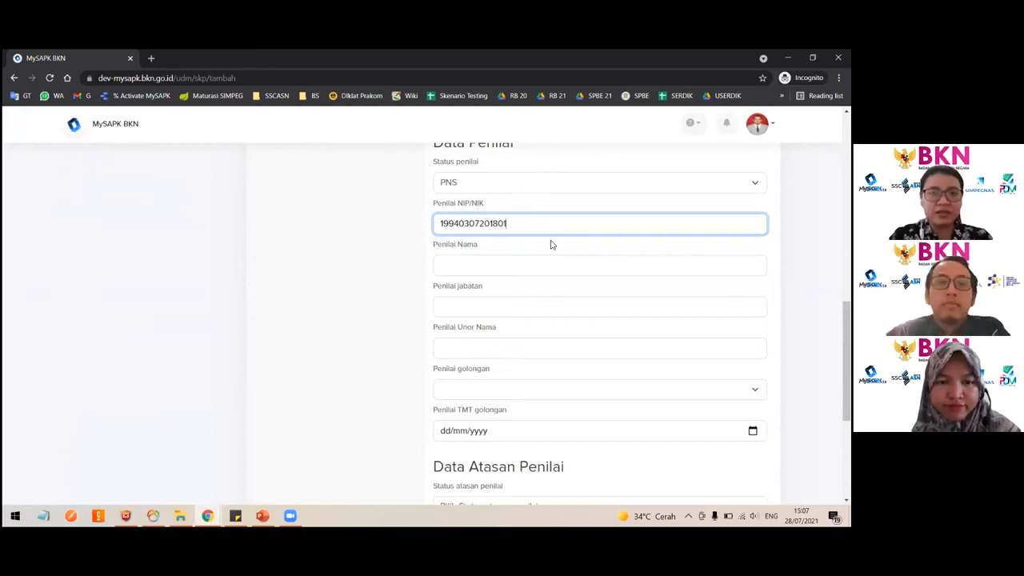
key(ctrl+a)
key(ctrl+v)
- Enter the assessor's full name in Penilai Nama
click(510, 264)
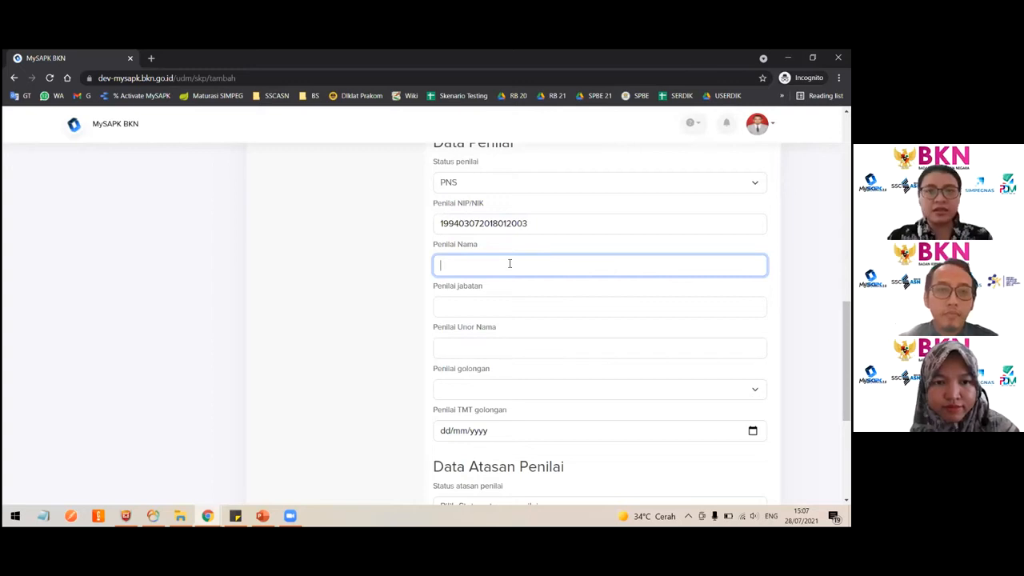
- Set Penilai jabatan to Pranata Komputer
click(505, 308)
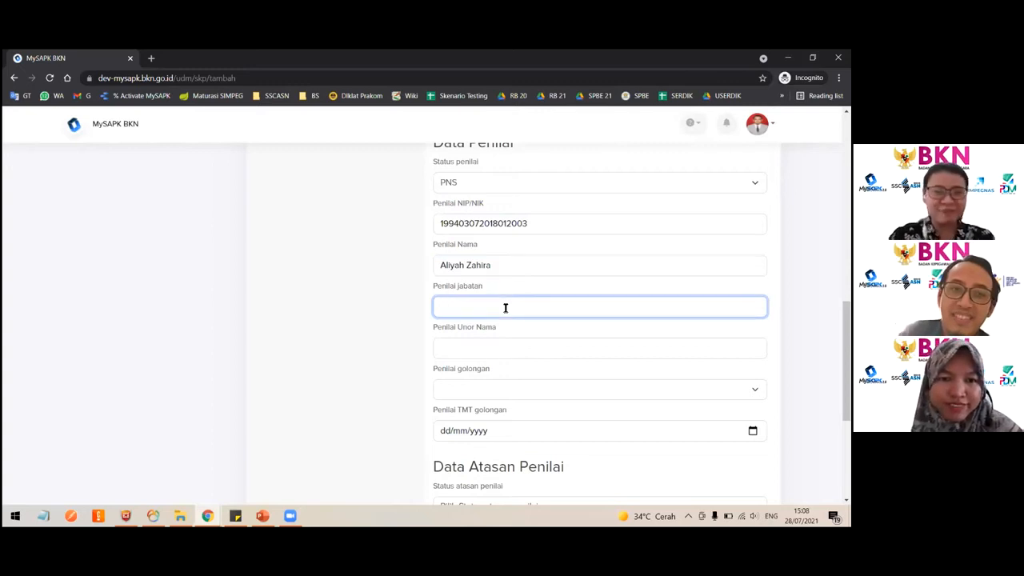
text(Pranata KOmputer)
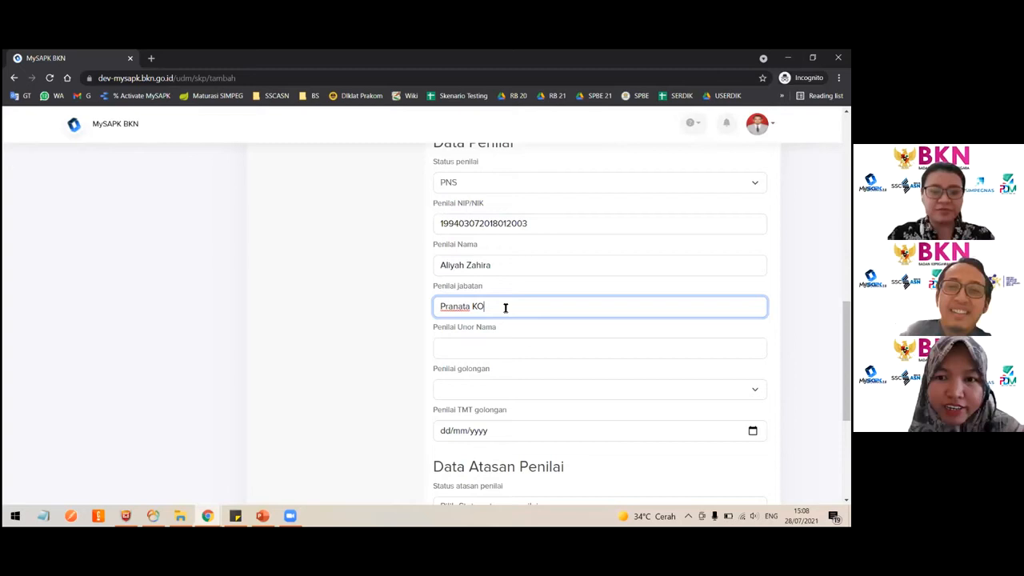
click(486, 307)
key(BackSpace)
text(omputer)
- Enter Dit. PPSIASN as Penilai Unor Nama and choose Penilai golongan III/b
click(485, 349)
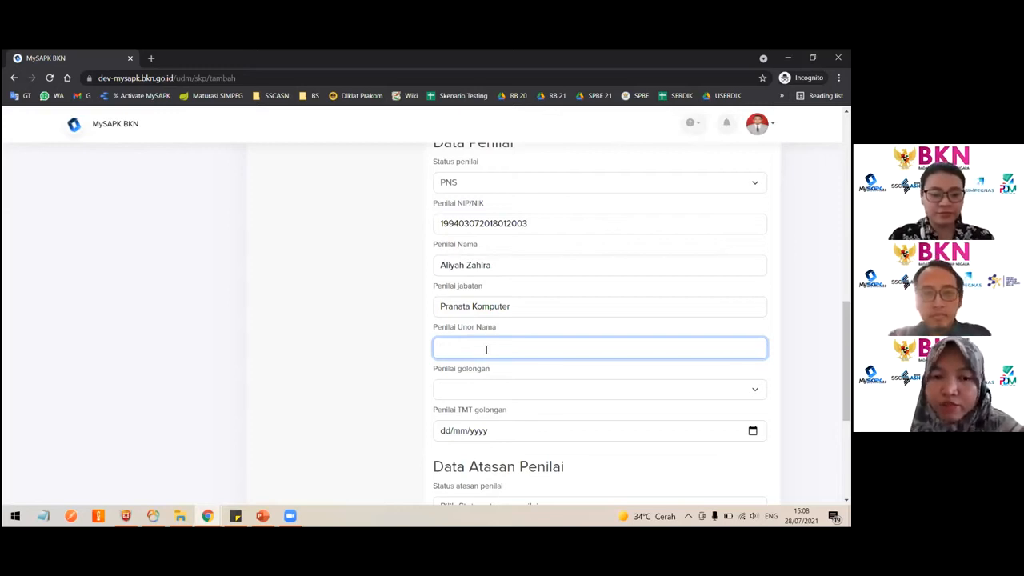
text(Dit. PPSIASN)
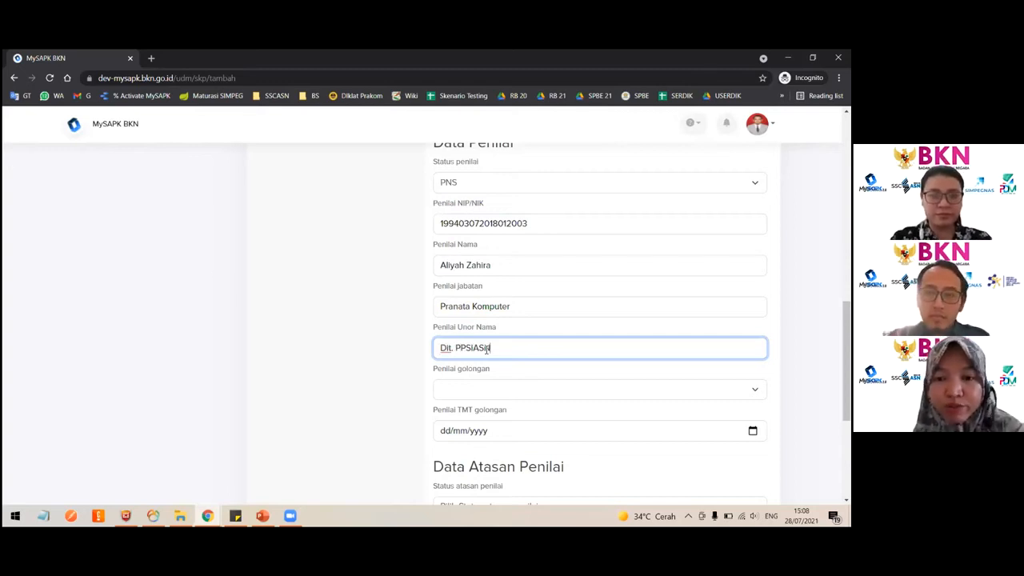
scroll(468, 340, down, 1)
click(450, 324)
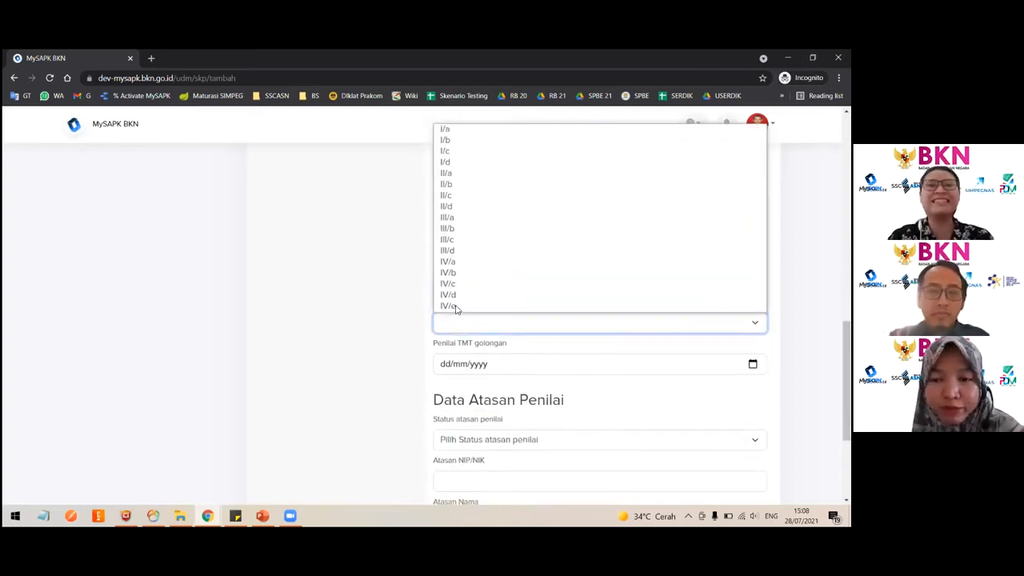
click(476, 229)
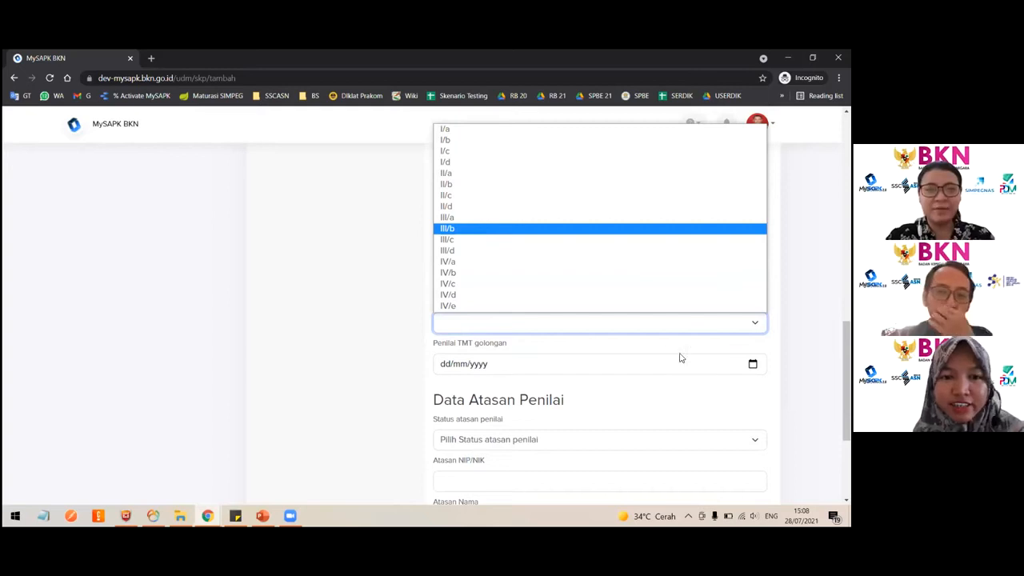
- Set Penilai TMT golongan to 28/07/2021 using the date picker
click(752, 364)
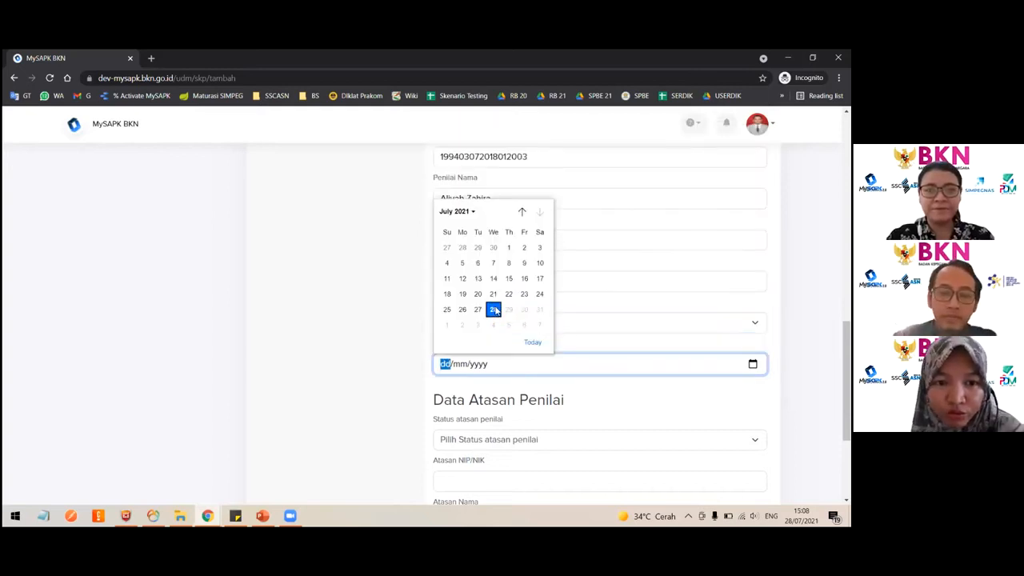
click(494, 310)
scroll(549, 371, down, 1)
scroll(549, 371, up, 3)
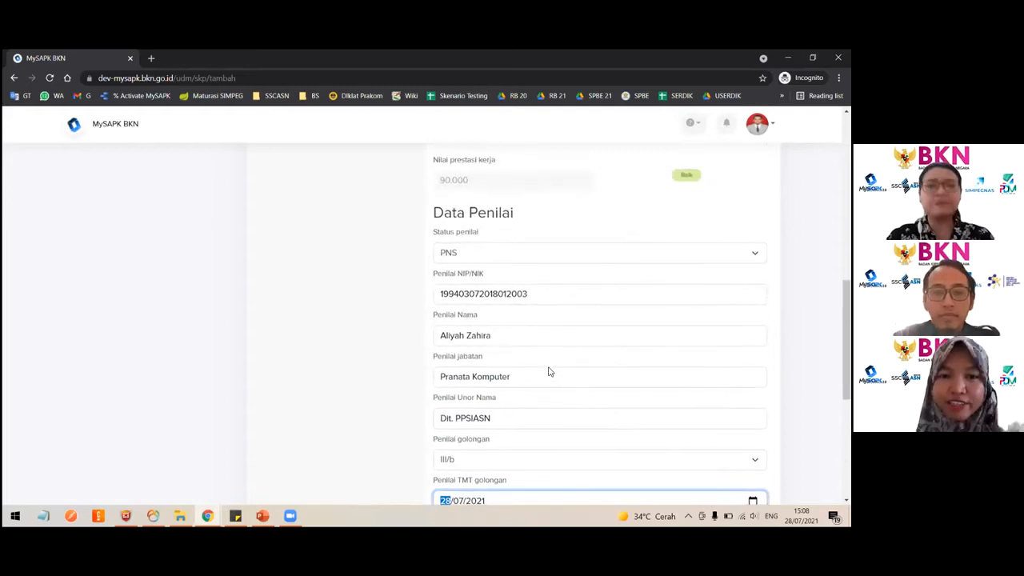
- Set Status atasan penilai to PNS and paste the same NIP/NIK into Atasan NIP/NIK
scroll(549, 371, down, 4)
click(485, 360)
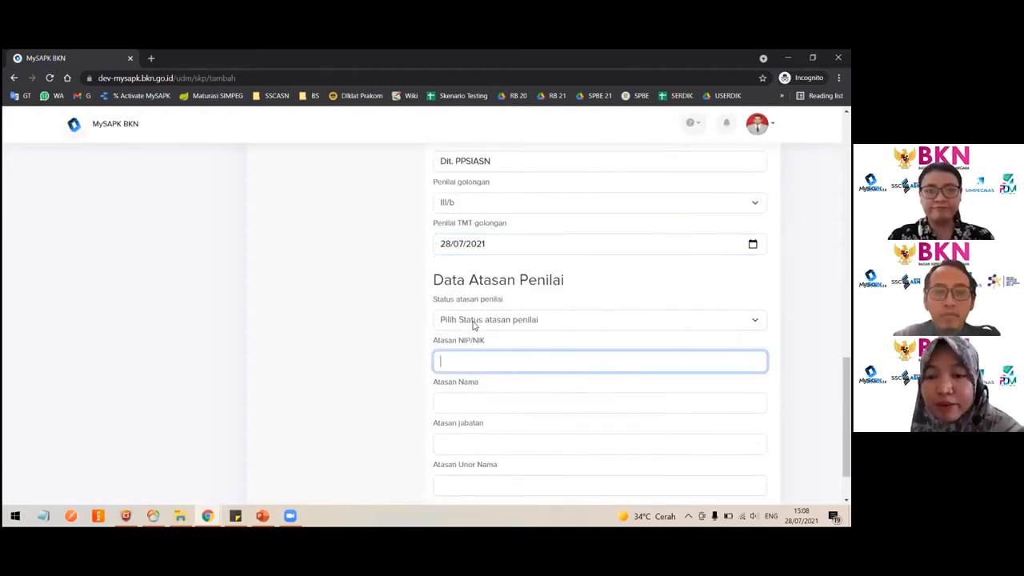
click(474, 321)
click(450, 336)
click(468, 360)
key(ctrl+v)
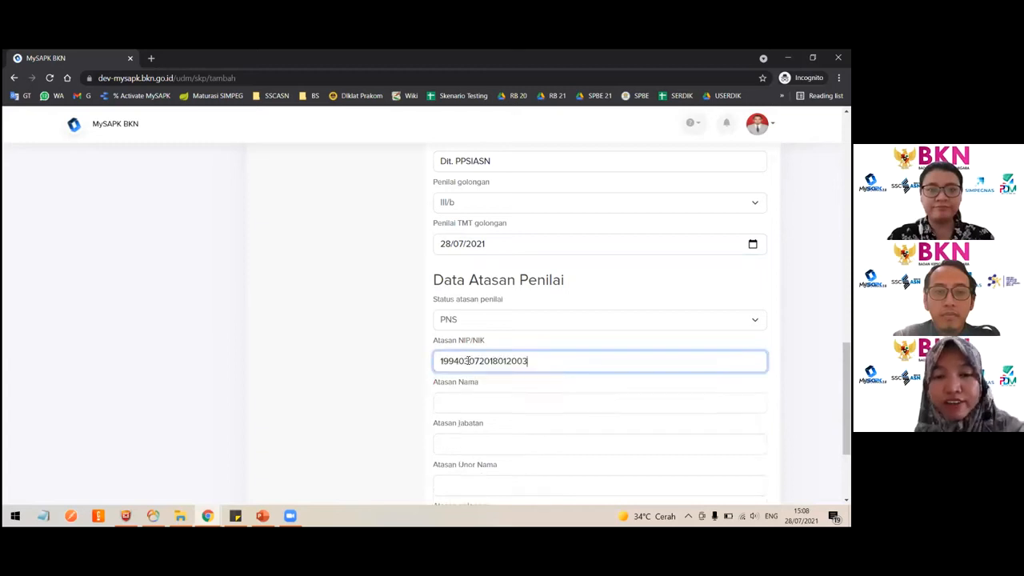
- Enter the superior's full name in Atasan Nama
scroll(461, 359, down, 1)
click(455, 358)
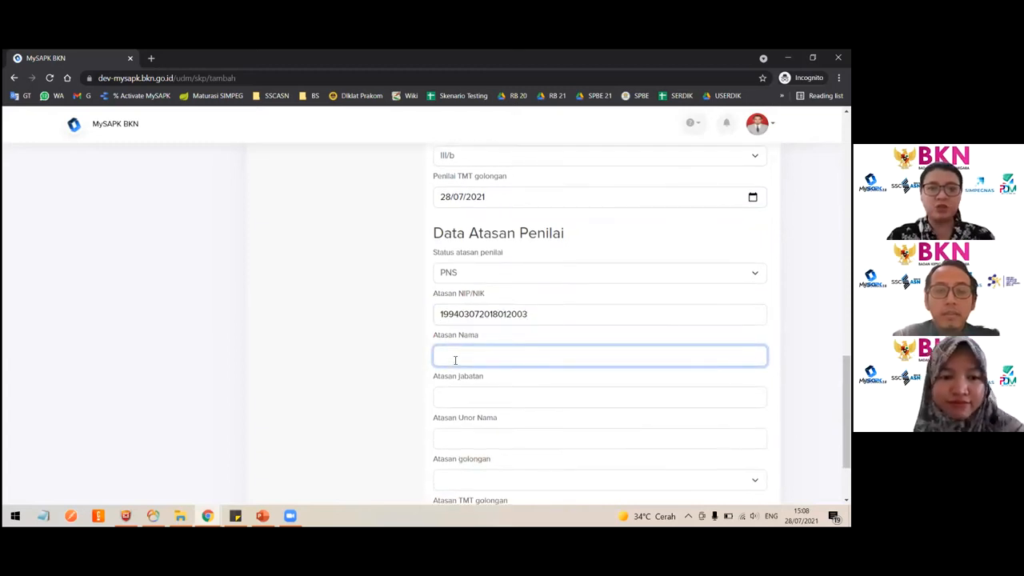
text(Aliyah Z)
key(ctrl+a)
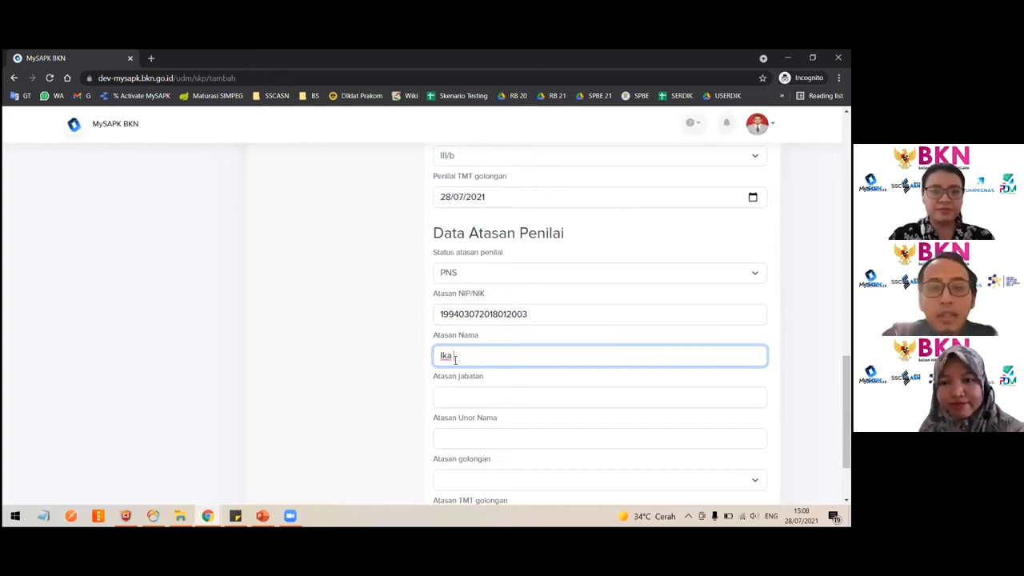
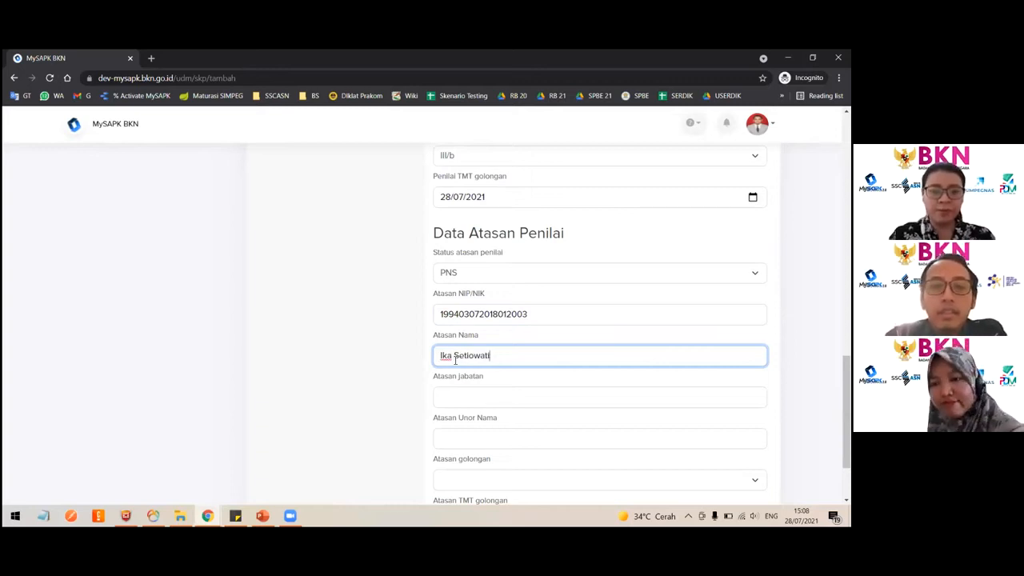
- Set Atasan jabatan to Pranata Komputer
key(Tab)
scroll(456, 325, down, 1)
text(Pra)
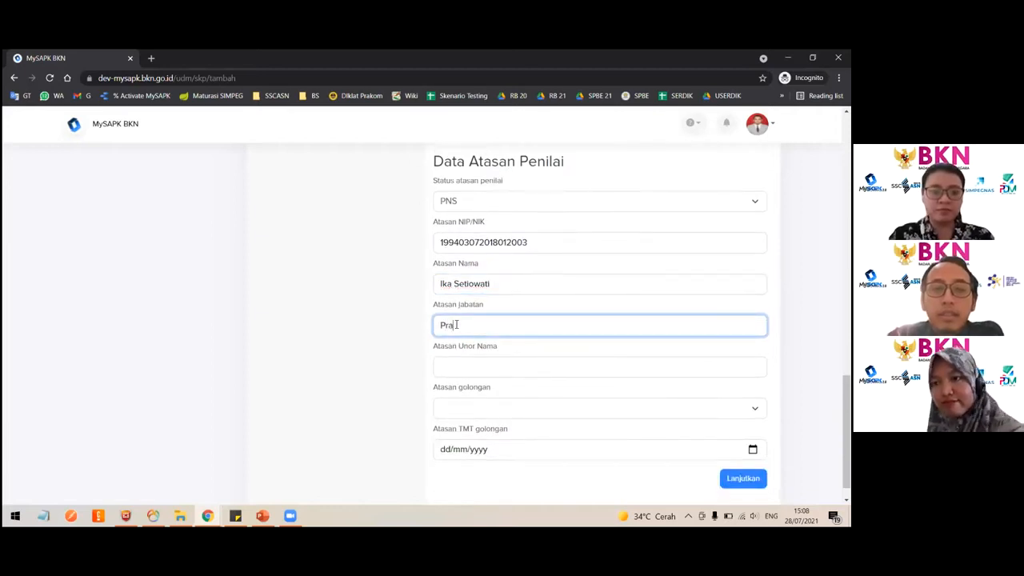
text(nata Kom)
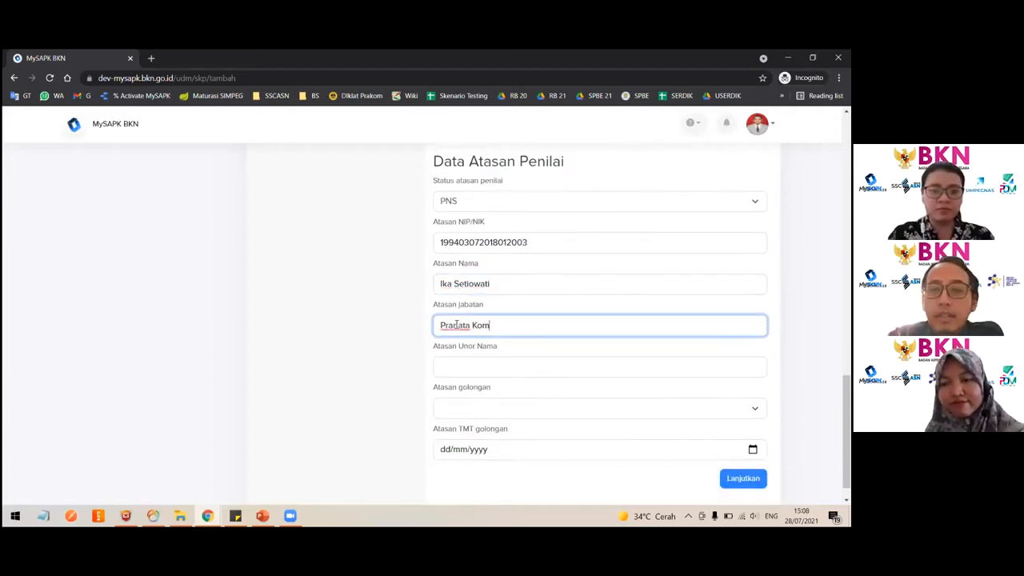
text(puter)
- Enter Dit. PPSIASN as Atasan Unor Nama and choose Atasan golongan III/c
click(474, 372)
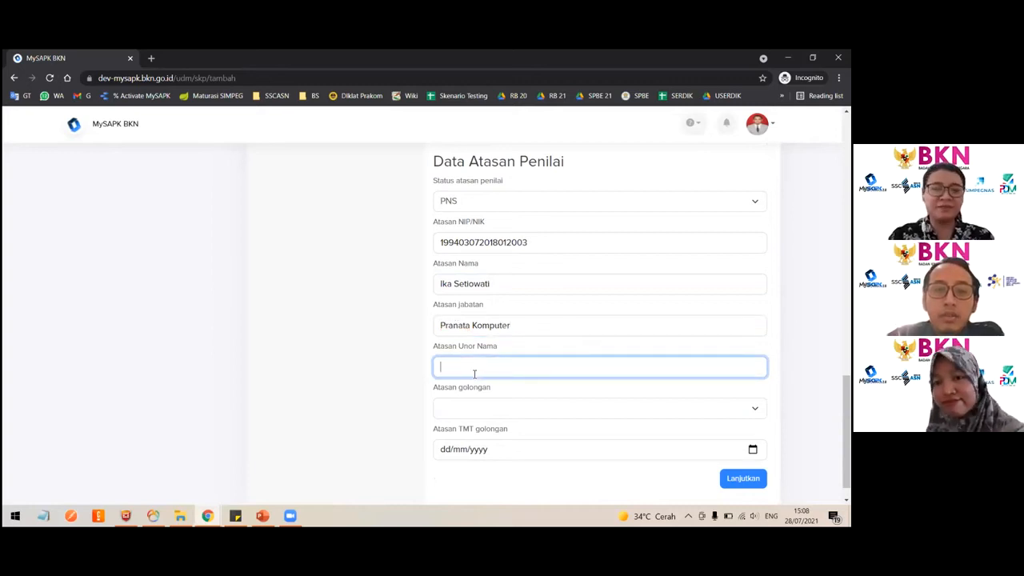
text(Dit. PPSIASN)
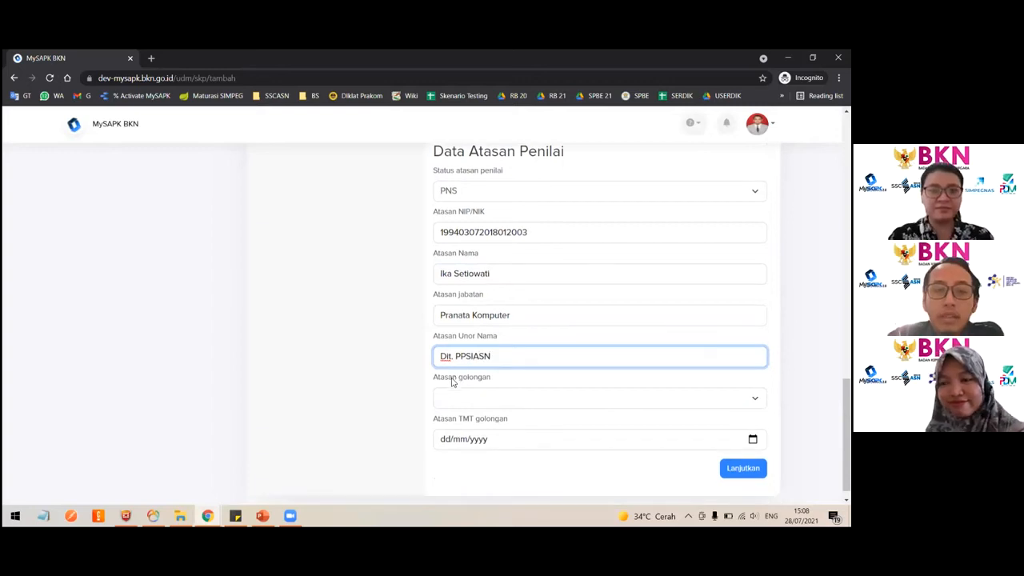
scroll(451, 384, down, 1)
click(450, 384)
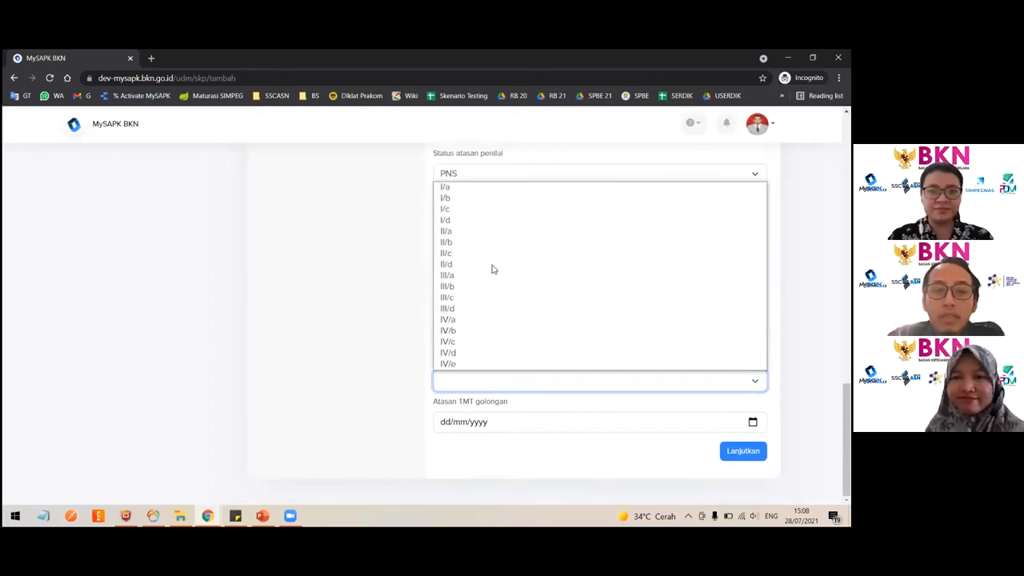
click(469, 297)
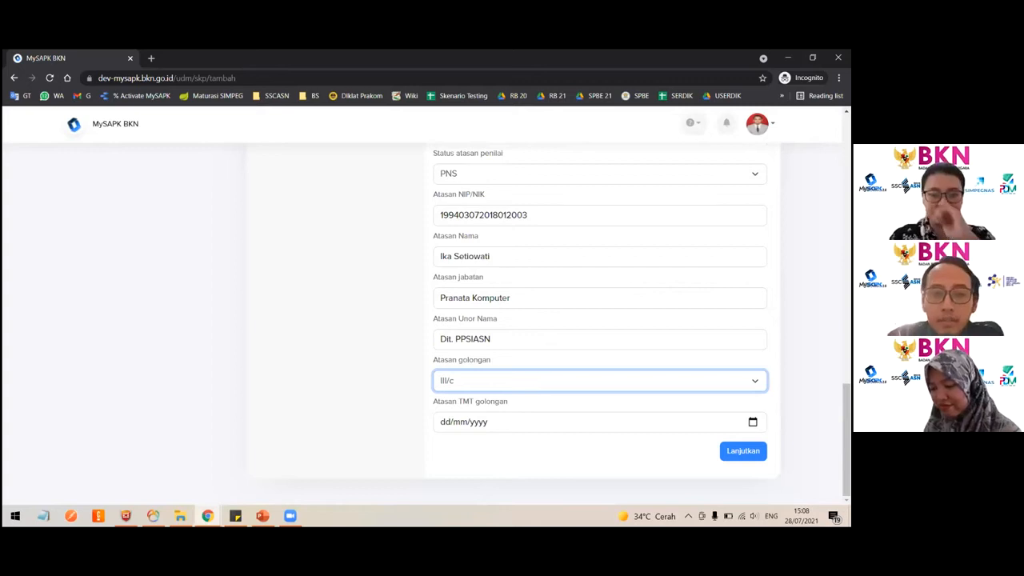
- Set Atasan TMT golongan to 28 July 2021 with the date picker
key(Tab)
key(alt+Down)
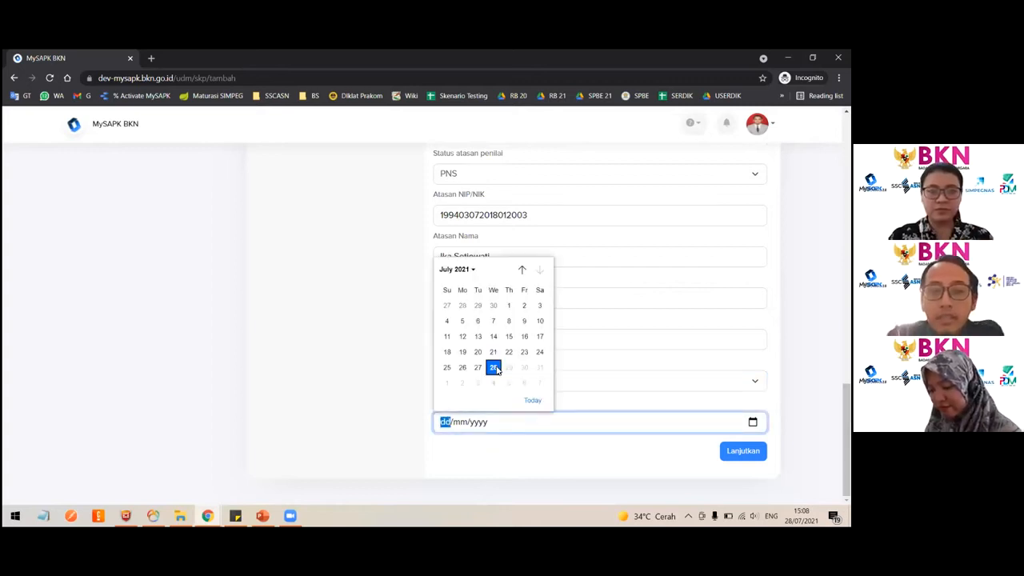
click(494, 368)
- Set Status penilai to non ASN
scroll(496, 366, up, 3)
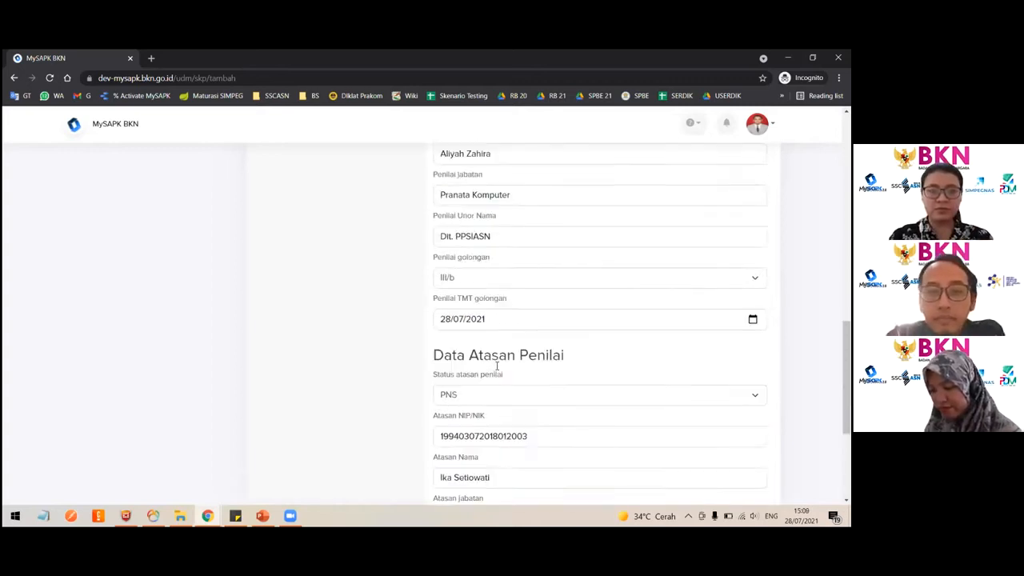
drag(515, 317, 400, 313)
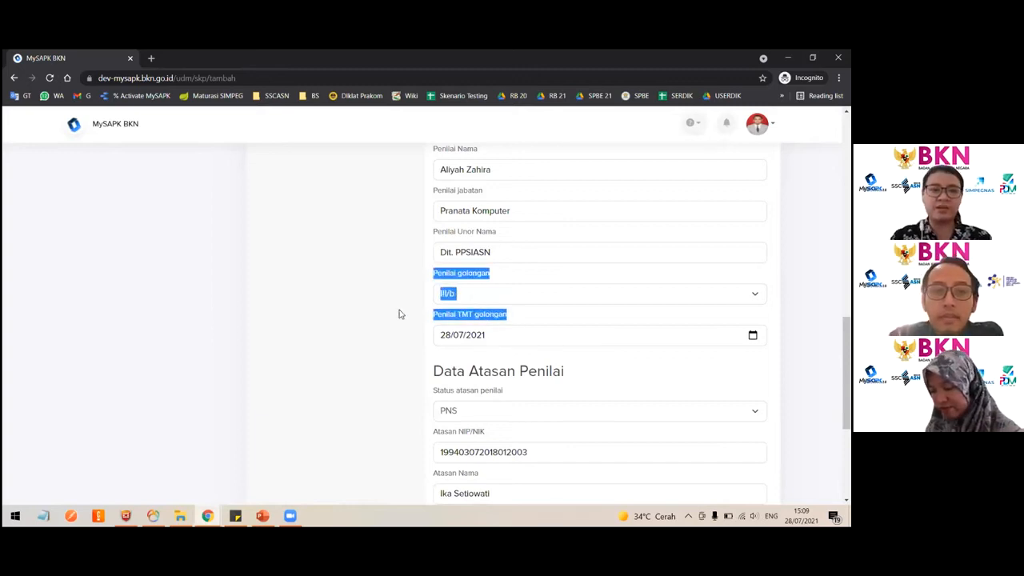
scroll(400, 313, up, 1)
scroll(533, 373, up, 1)
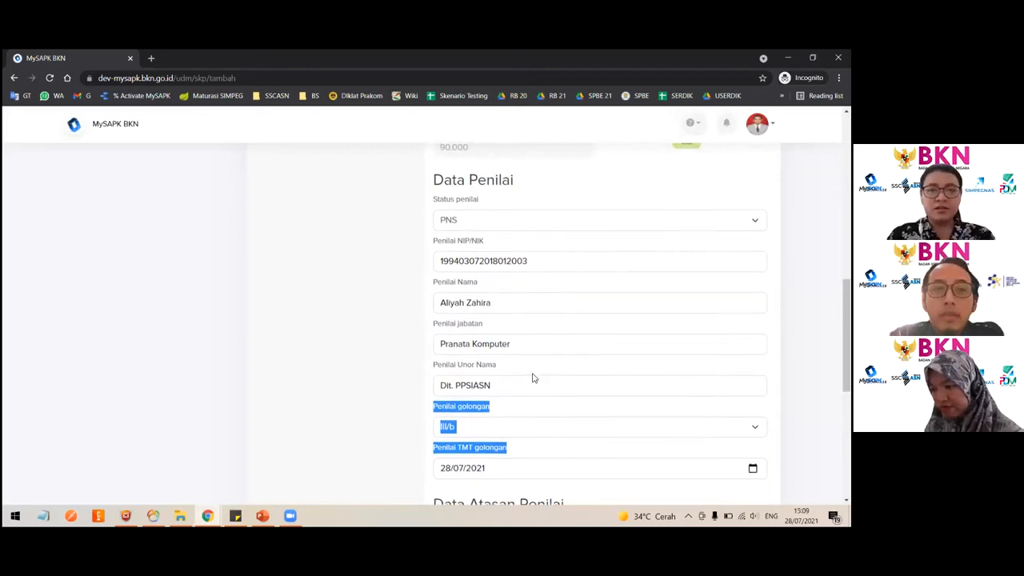
scroll(512, 392, down, 5)
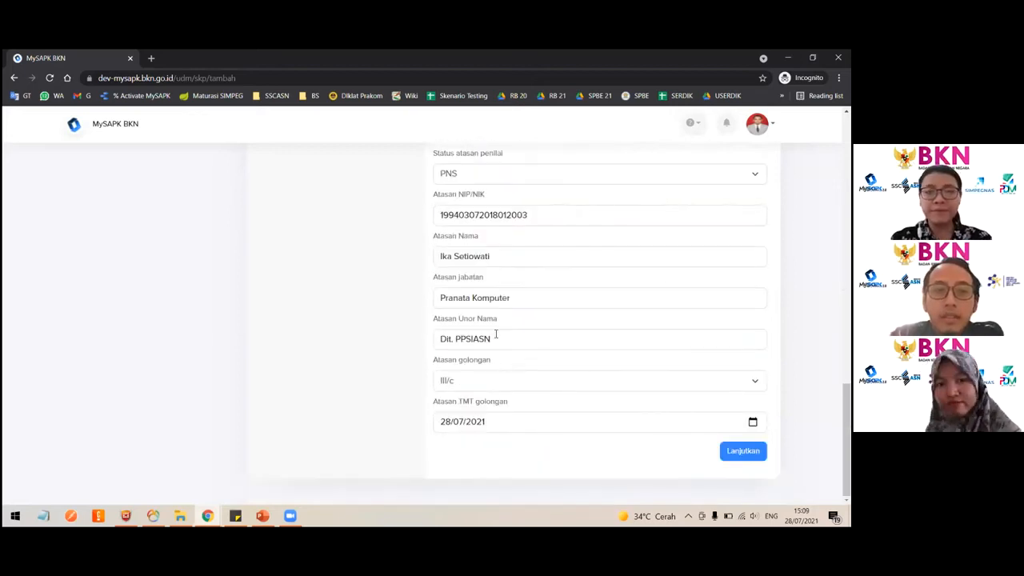
scroll(488, 320, up, 6)
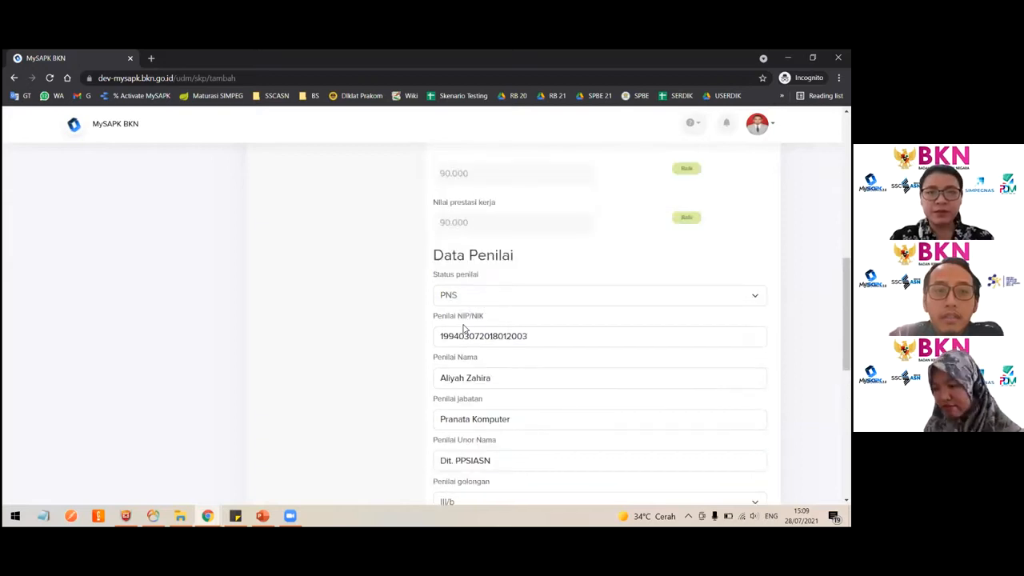
click(465, 297)
click(501, 322)
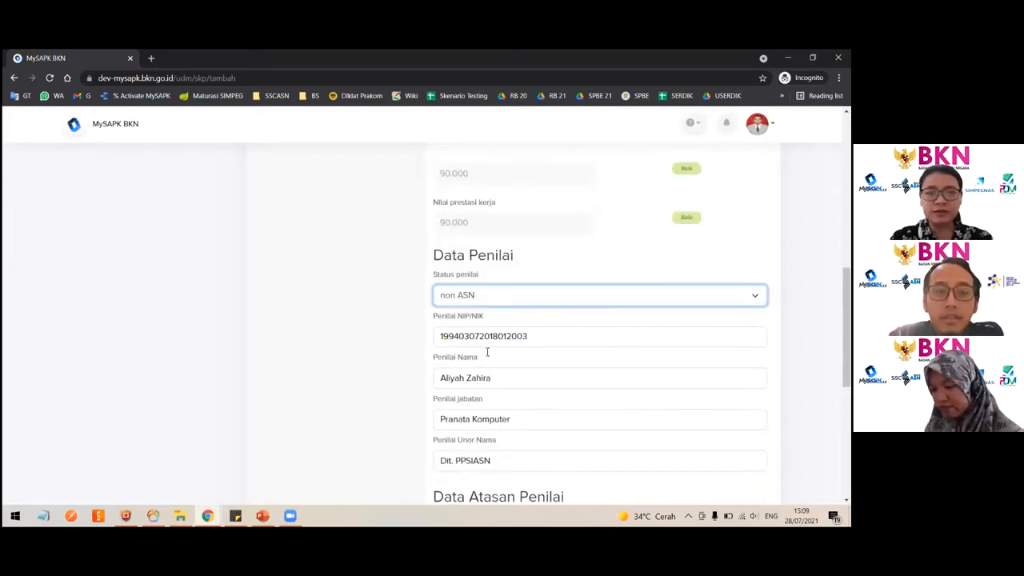
- Change Status penilai to PPPK
scroll(486, 352, down, 2)
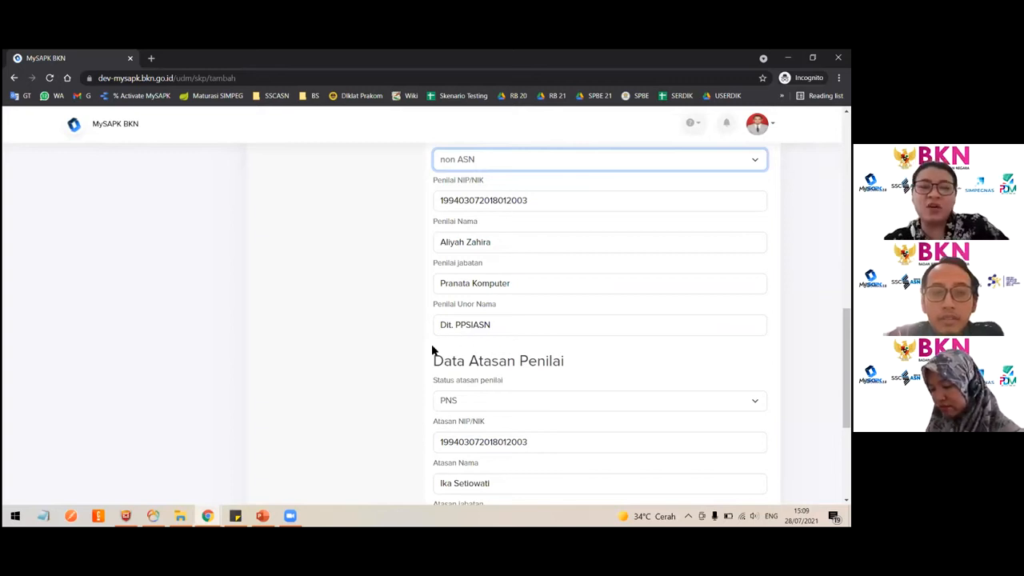
scroll(432, 350, down, 2)
scroll(433, 349, up, 1)
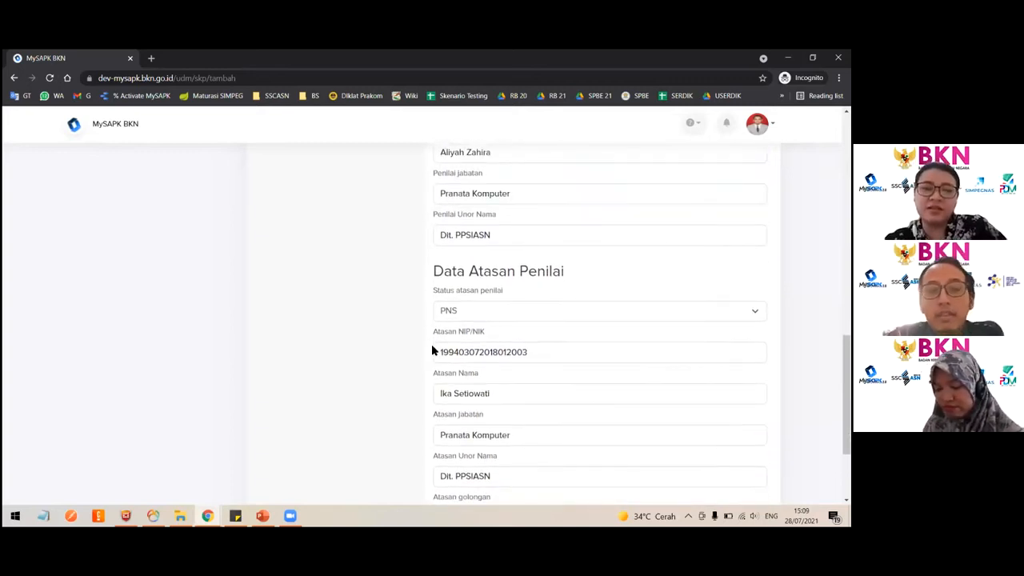
scroll(432, 350, down, 2)
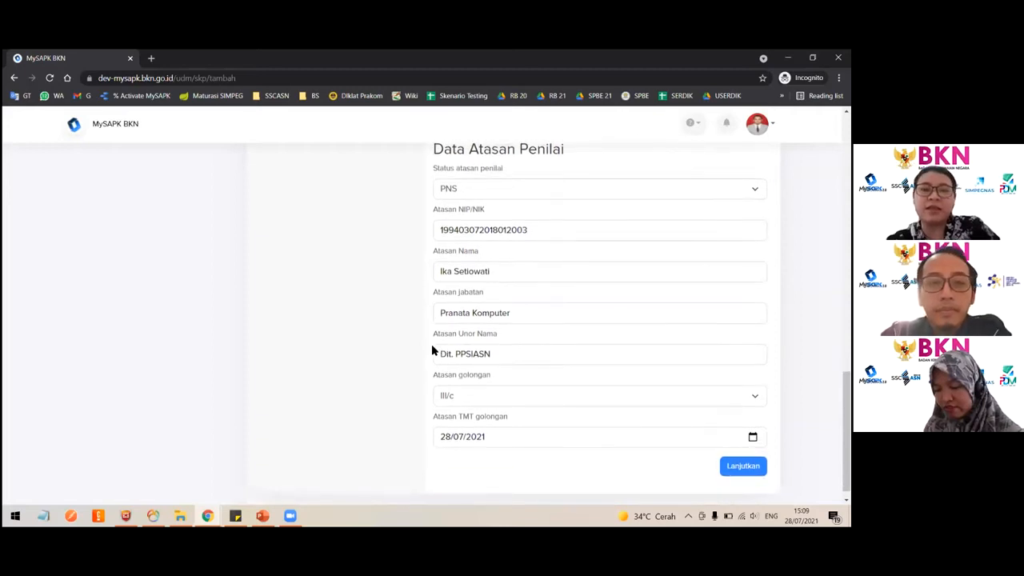
scroll(521, 226, up, 3)
click(484, 201)
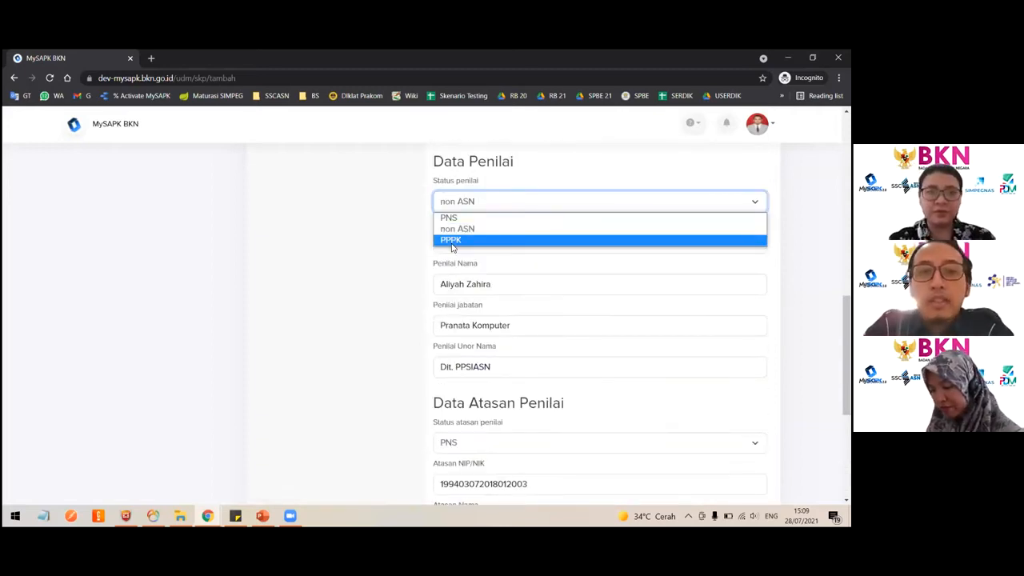
key(Return)
click(482, 203)
click(395, 323)
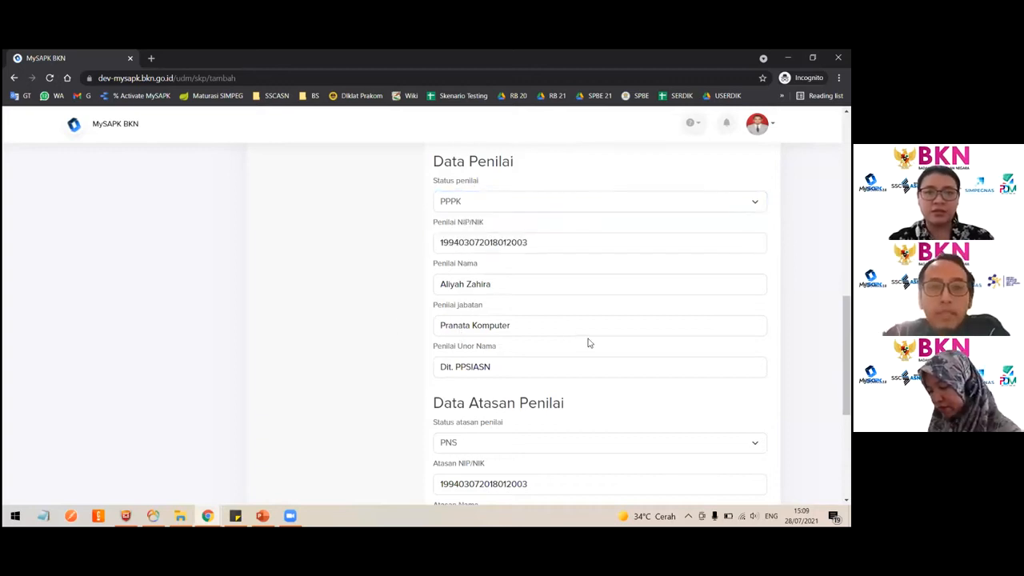
- Continue to the upload stage and upload a PDF as the Dok Realisasi SKP supporting document
scroll(592, 344, down, 5)
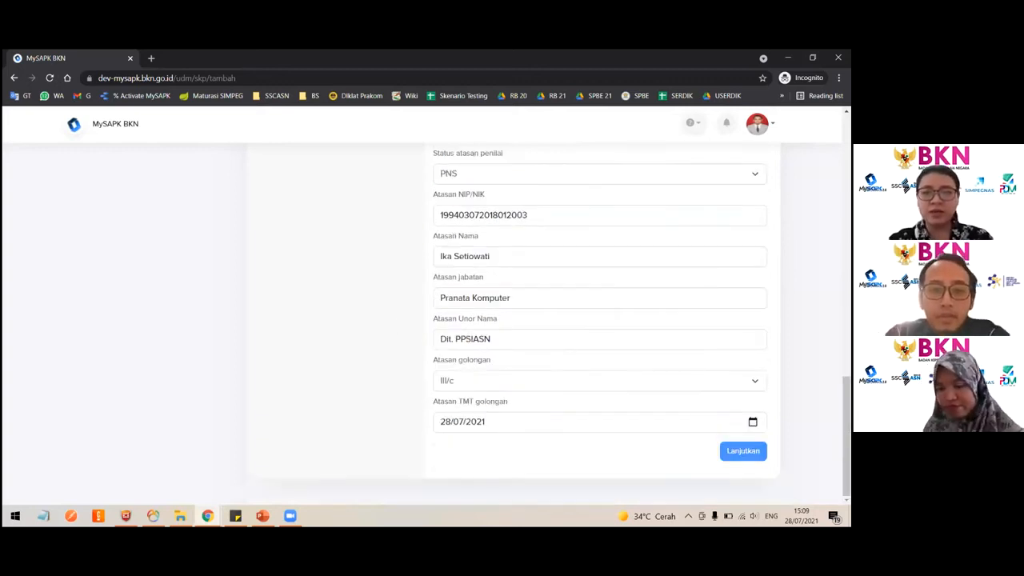
click(744, 451)
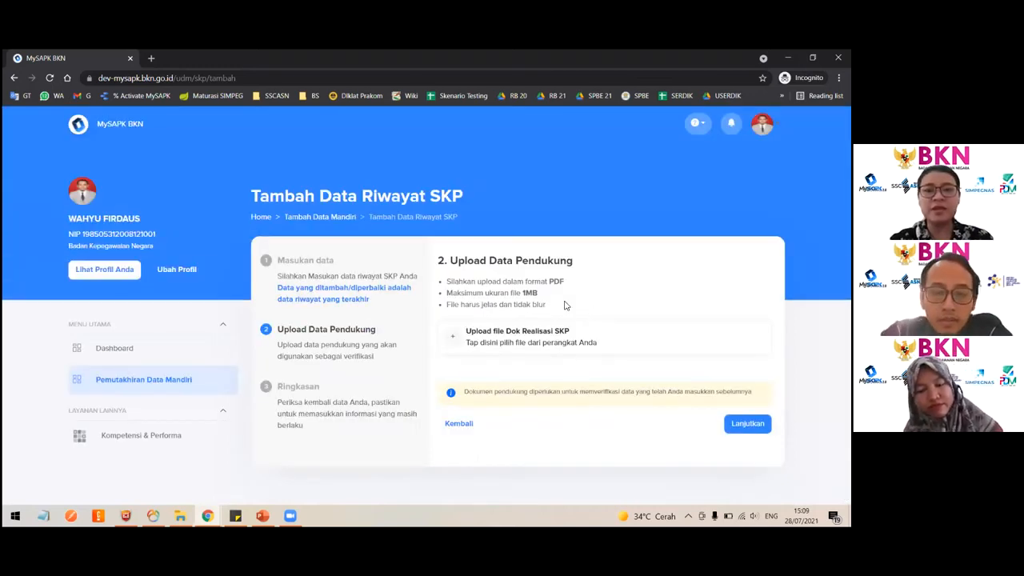
double_click(533, 292)
double_click(556, 281)
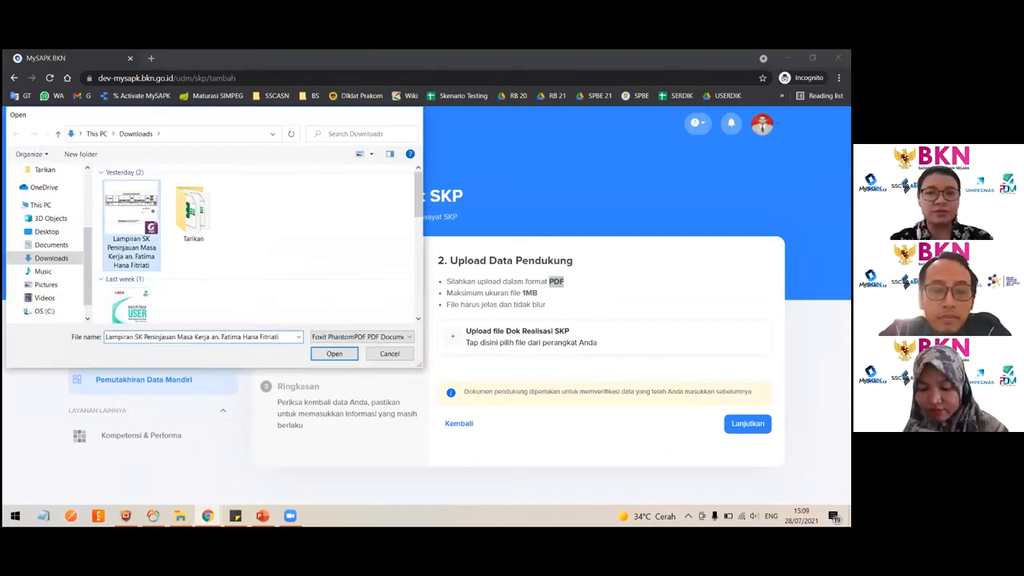
key(Return)
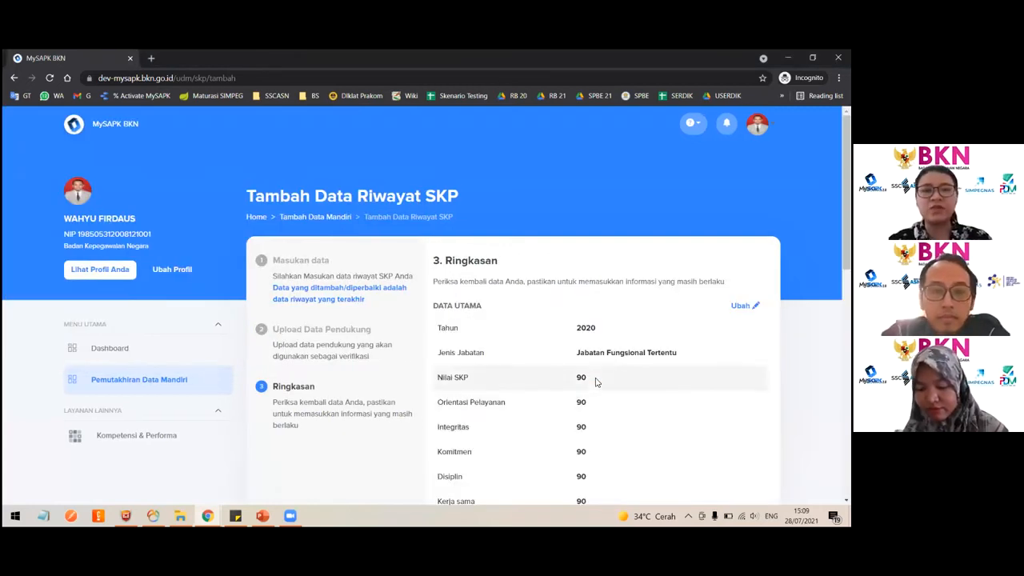
- Return to the data form and set Orientasi Pelayanan to 95
scroll(351, 265, down, 1)
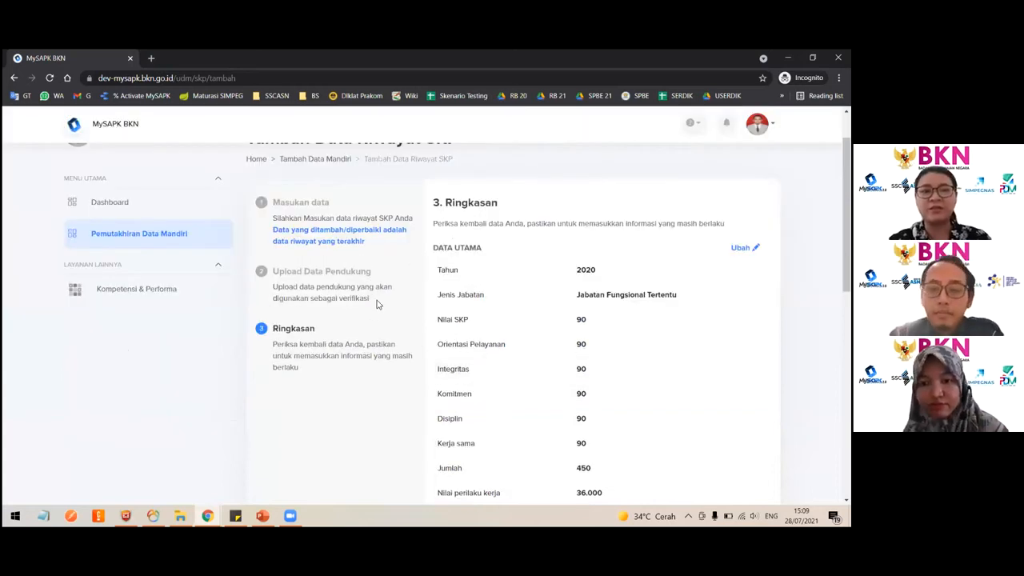
scroll(636, 336, down, 1)
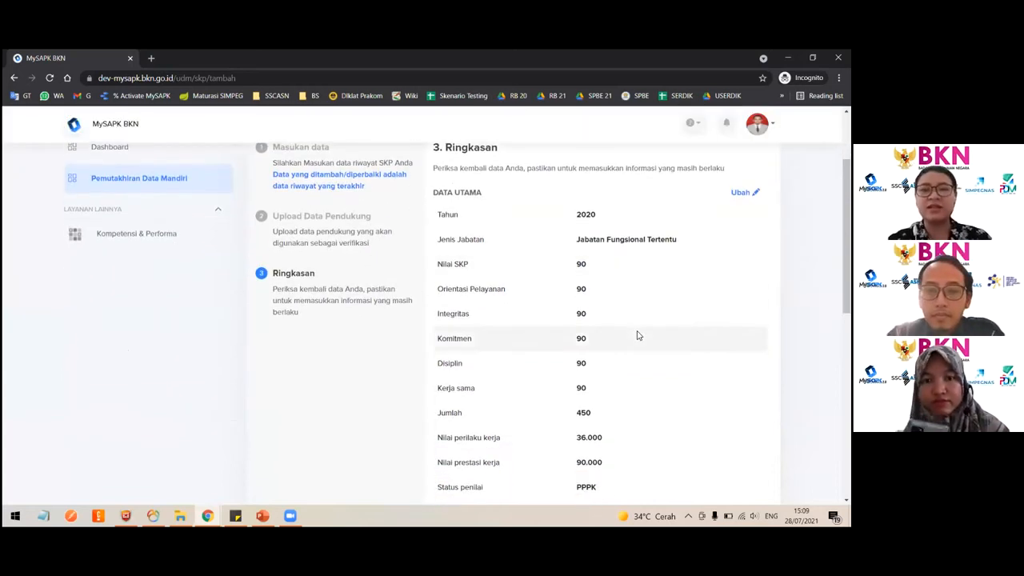
scroll(593, 312, down, 1)
scroll(598, 301, up, 1)
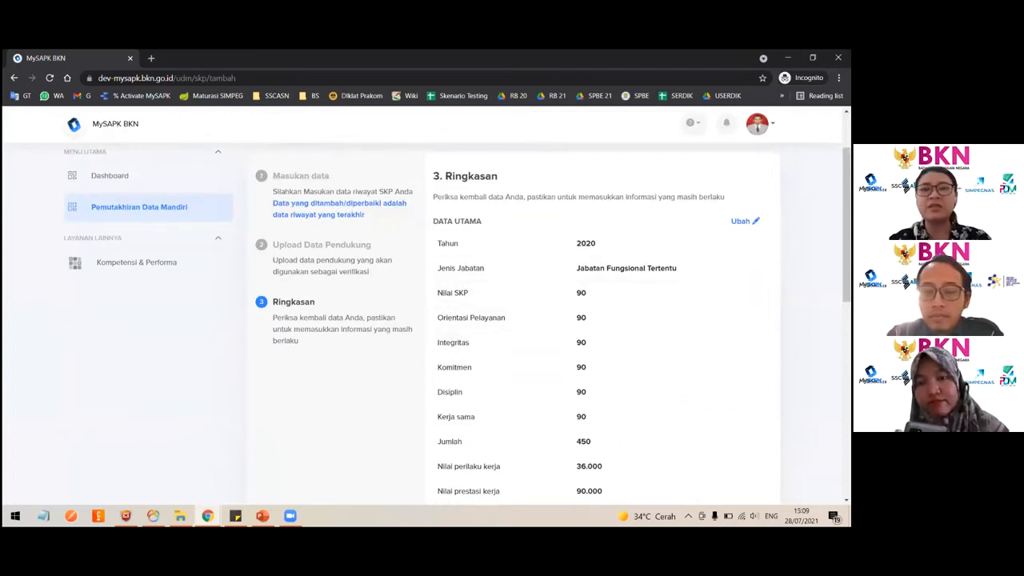
click(472, 360)
key(BackSpace)
text(5)
scroll(472, 359, down, 2)
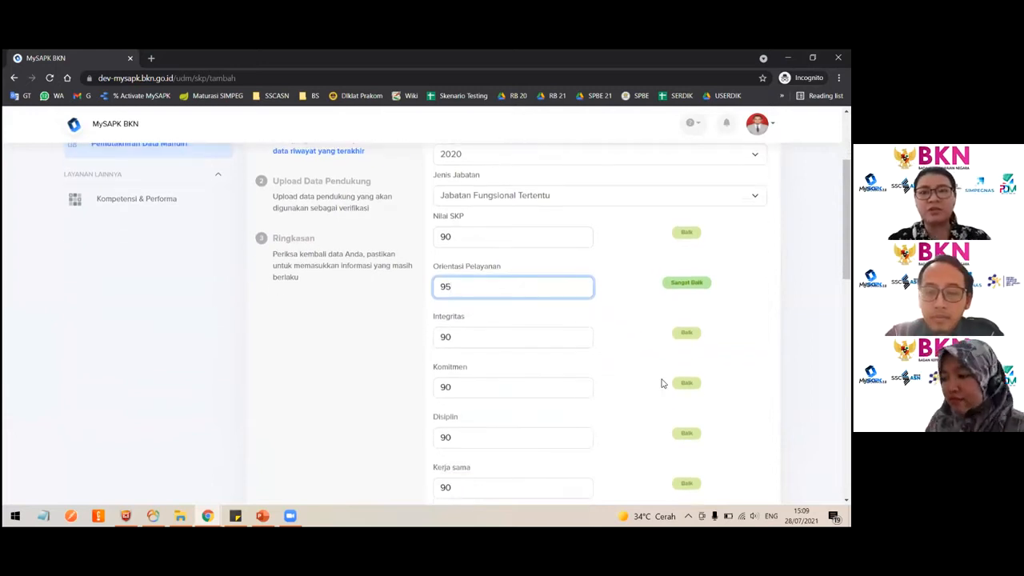
scroll(662, 383, down, 2)
scroll(683, 219, up, 2)
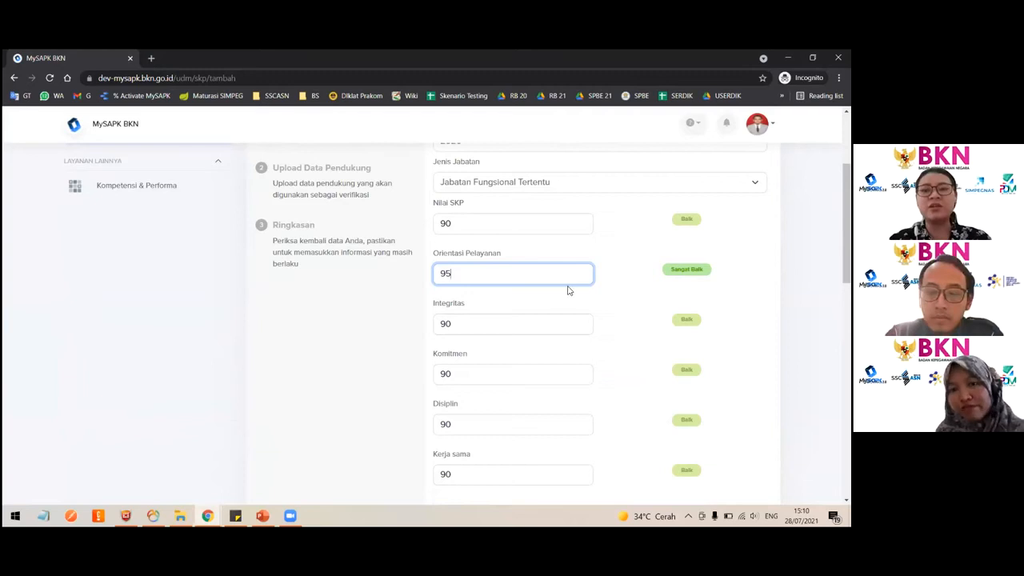
- Set Integritas to 70
click(491, 320)
key(BackSpace)
key(BackSpace)
text(80)
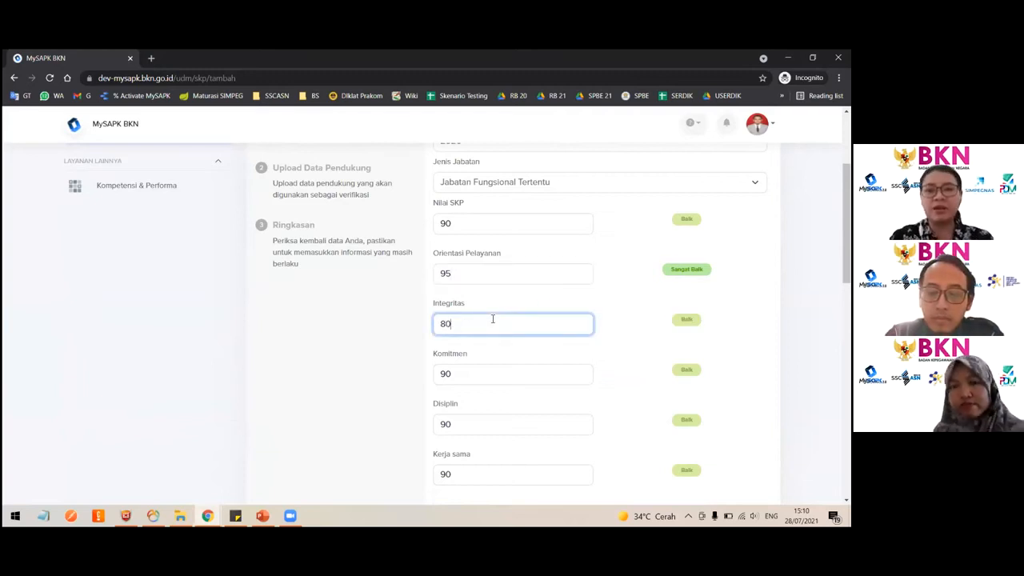
key(BackSpace)
key(BackSpace)
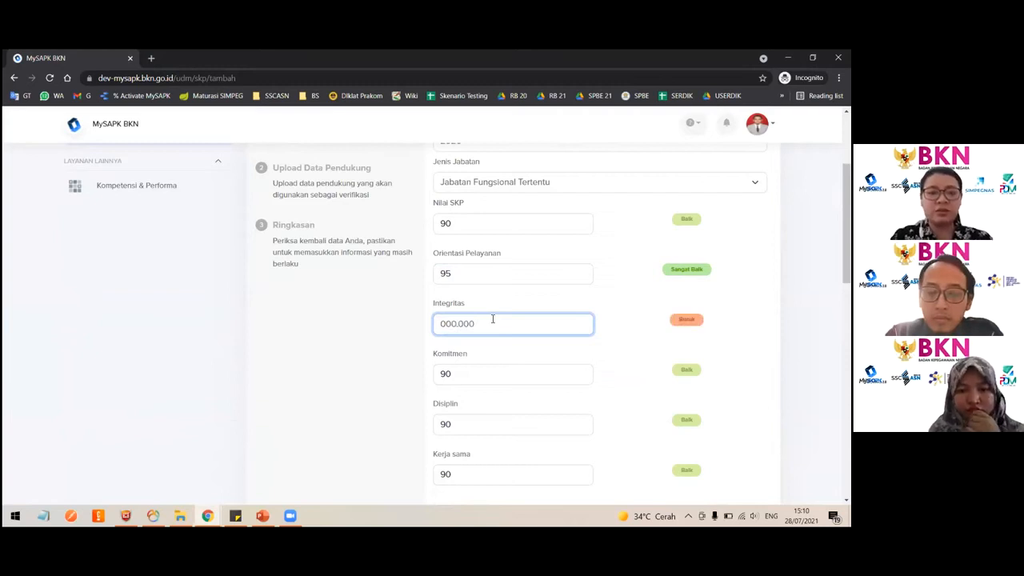
text(70)
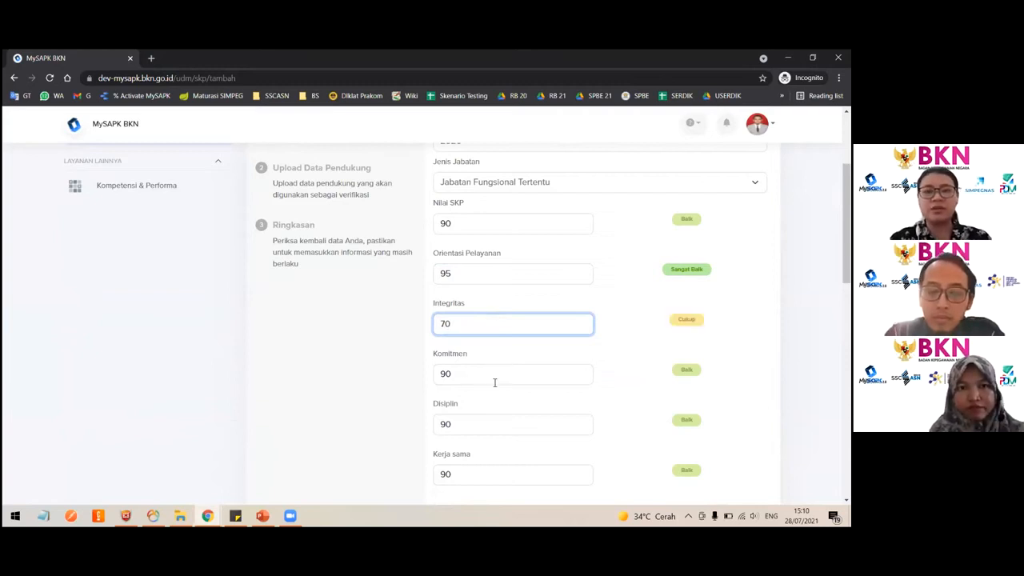
- Set Komitmen to 50
click(495, 382)
key(BackSpace)
key(BackSpace)
text(50)
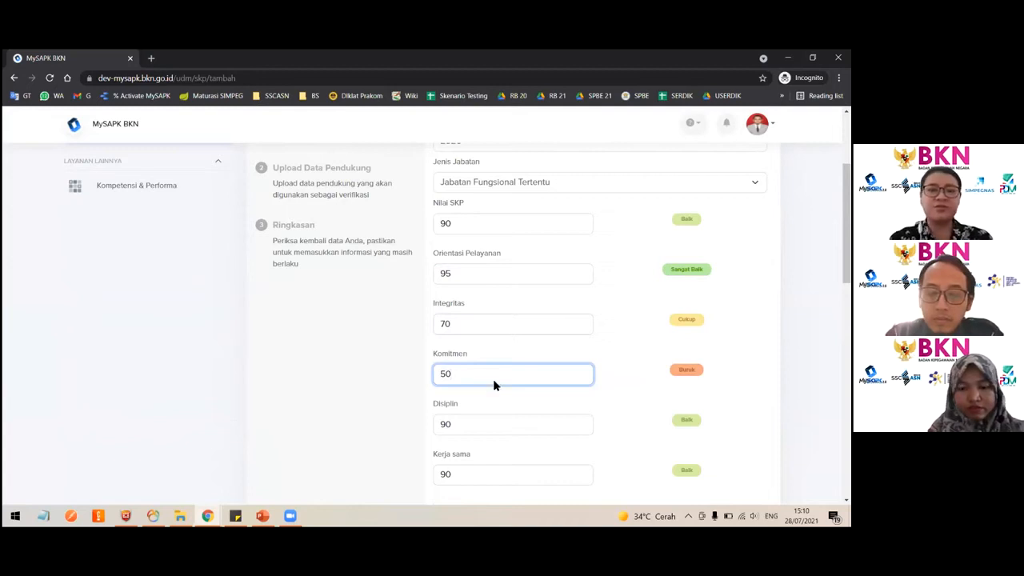
- Tick the declaration that the input data is correct and submit the SKP record
scroll(654, 421, down, 7)
scroll(600, 320, down, 3)
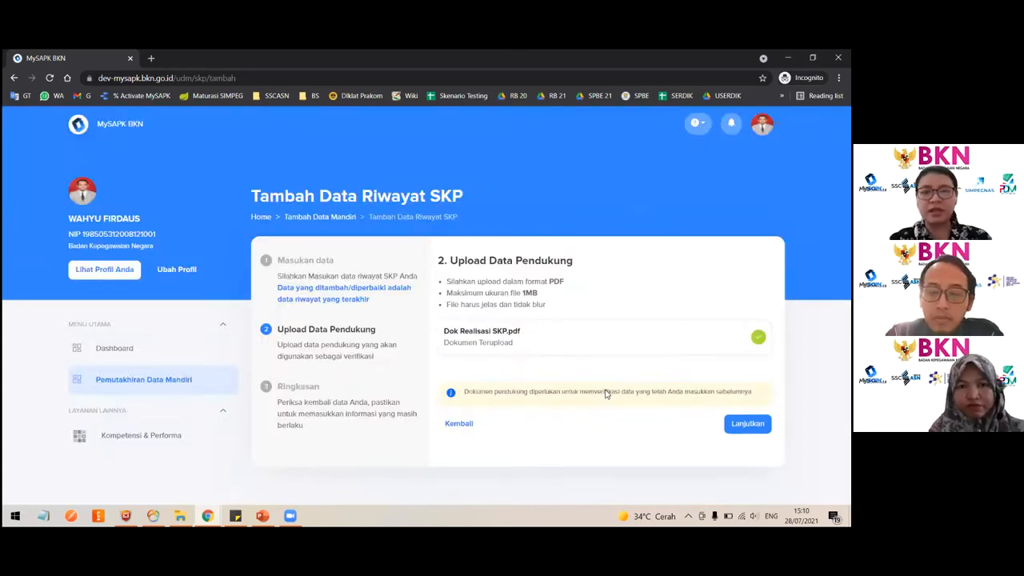
scroll(450, 430, down, 8)
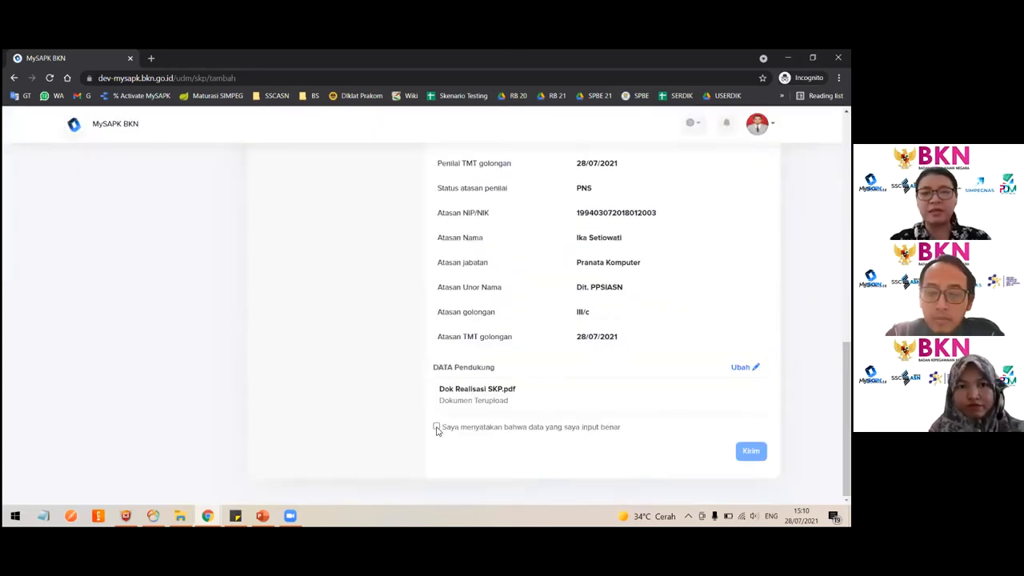
click(437, 428)
click(437, 428)
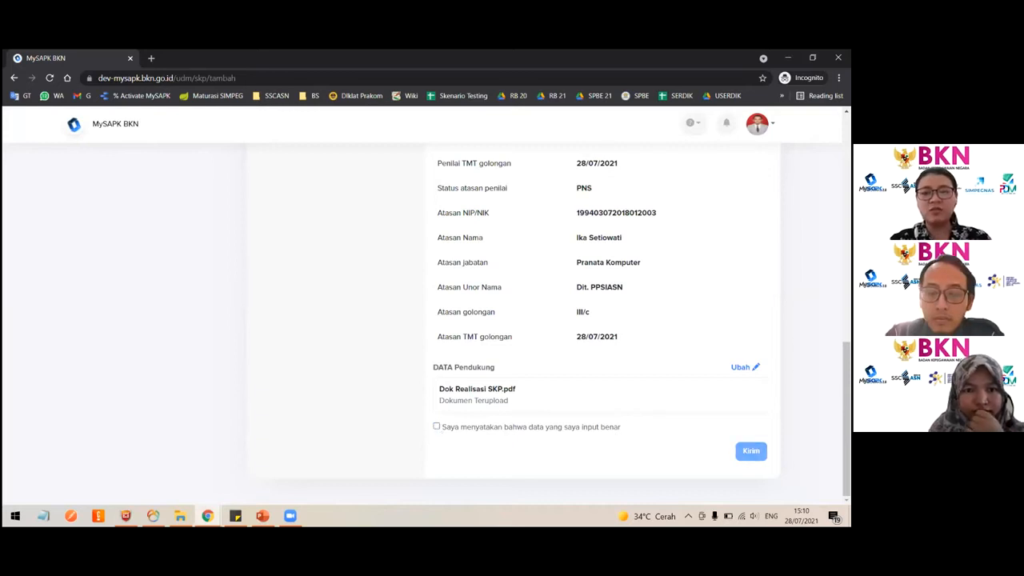
click(437, 428)
click(750, 451)
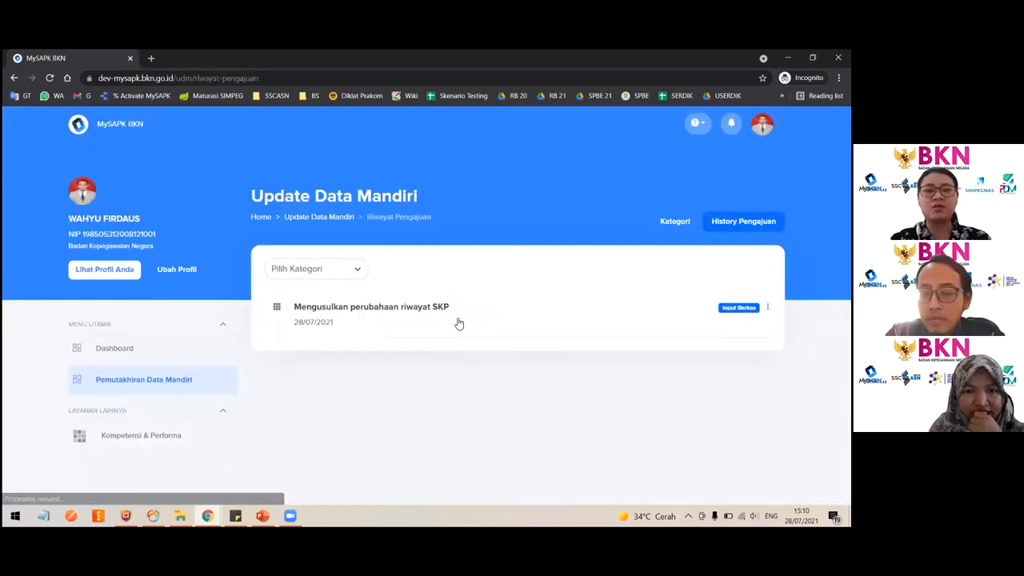
- Open the submission history, then go back to the update categories
click(394, 362)
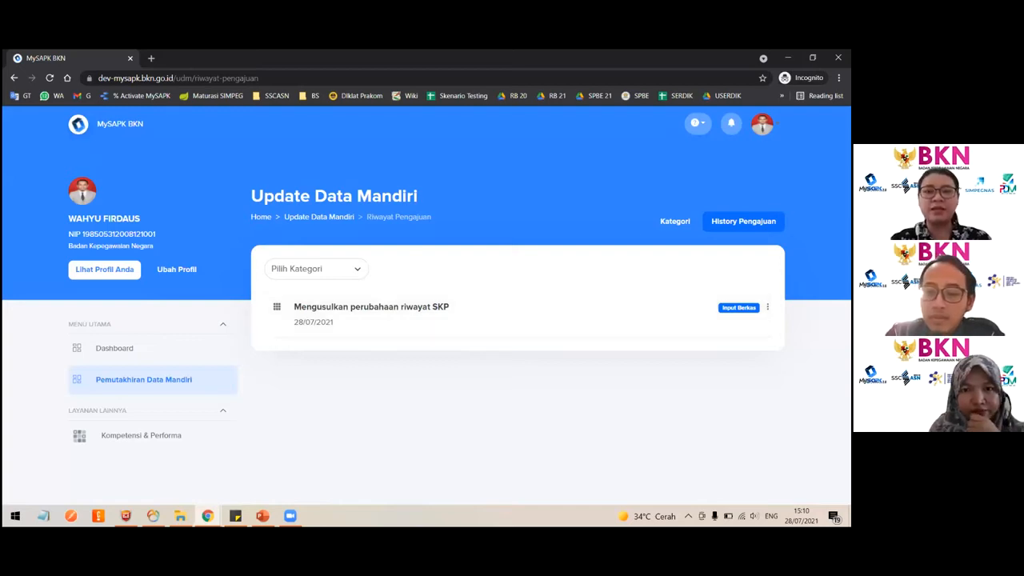
click(672, 222)
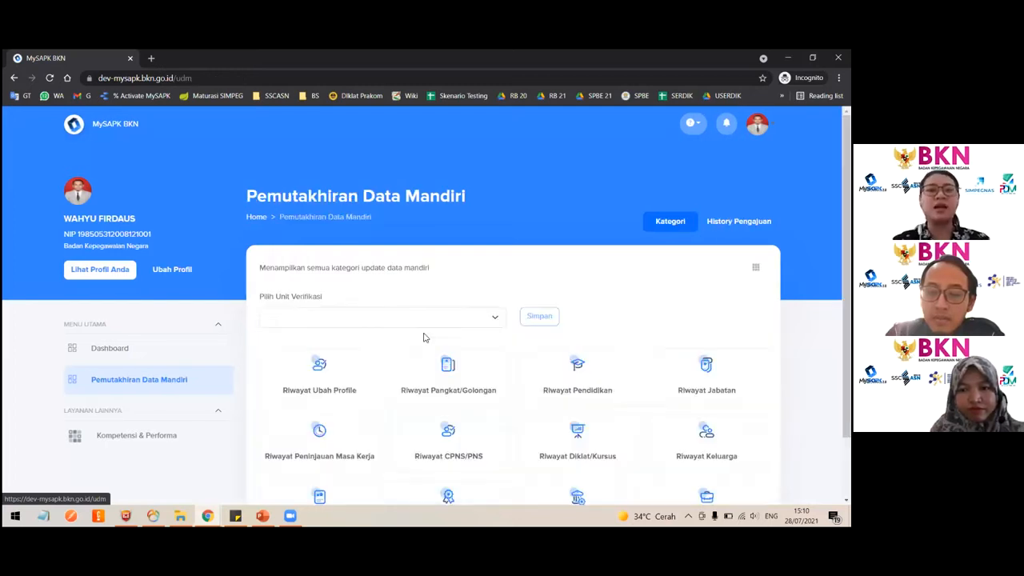
- Open the SKP history from the update categories and return to the category overview
scroll(414, 389, down, 3)
click(323, 424)
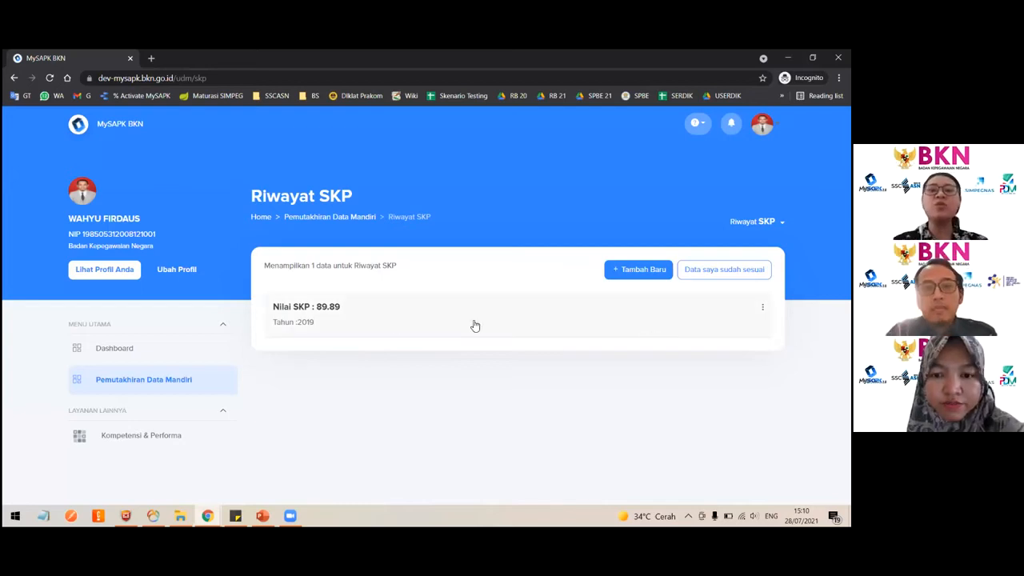
click(168, 378)
scroll(459, 360, down, 2)
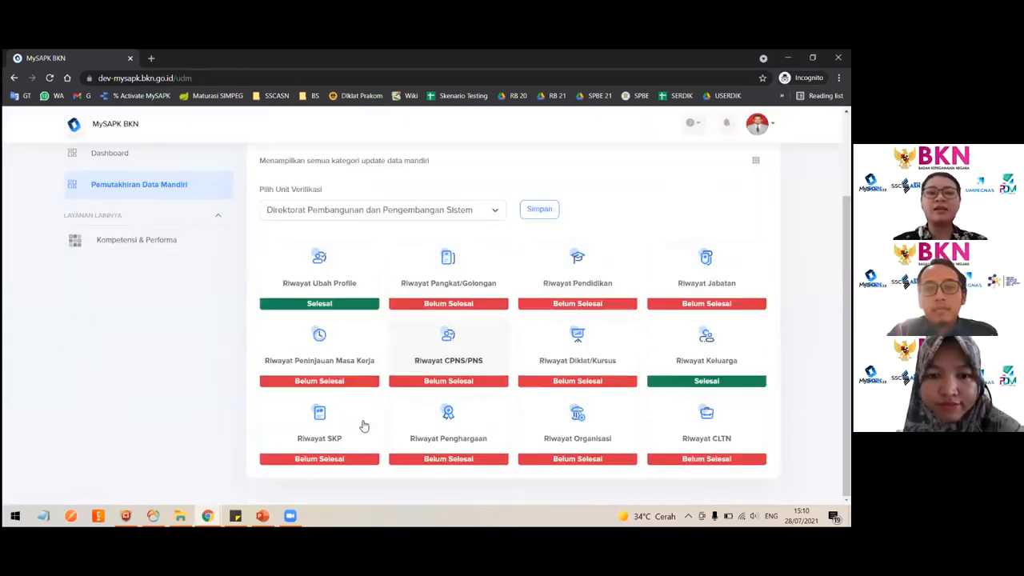
- Open the SKP history and confirm that the SKP data is already correct and complete
click(364, 425)
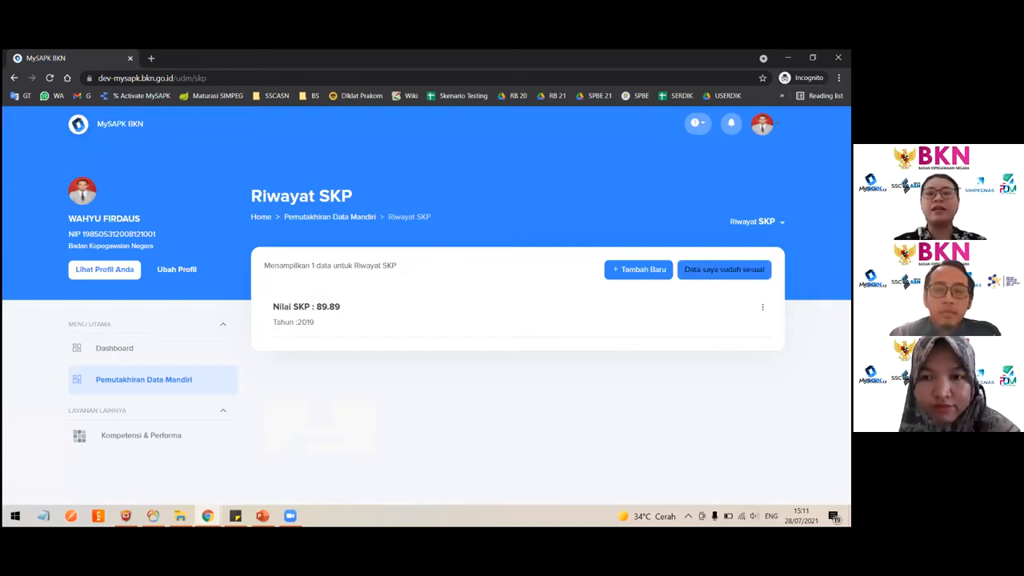
click(725, 269)
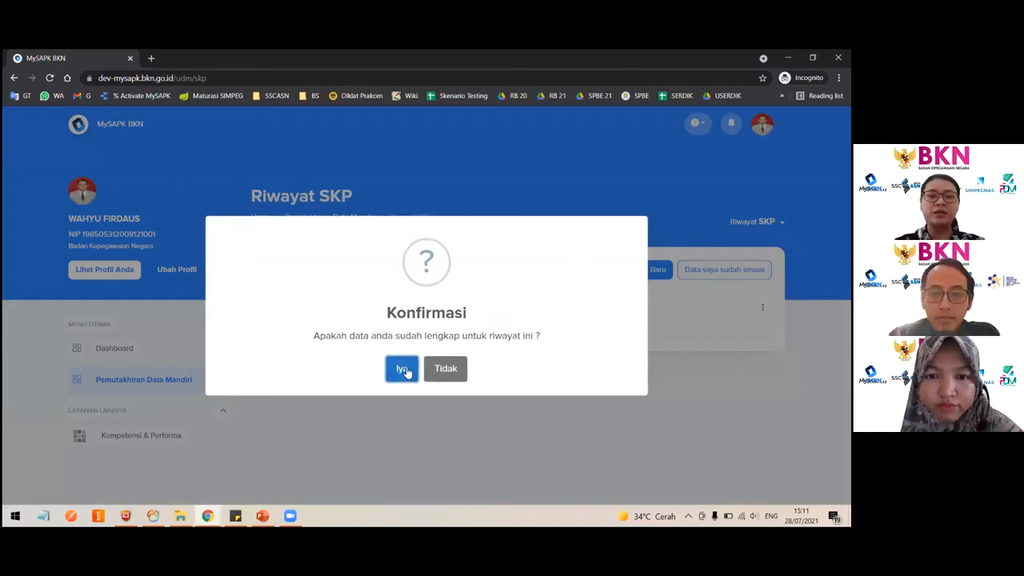
click(404, 369)
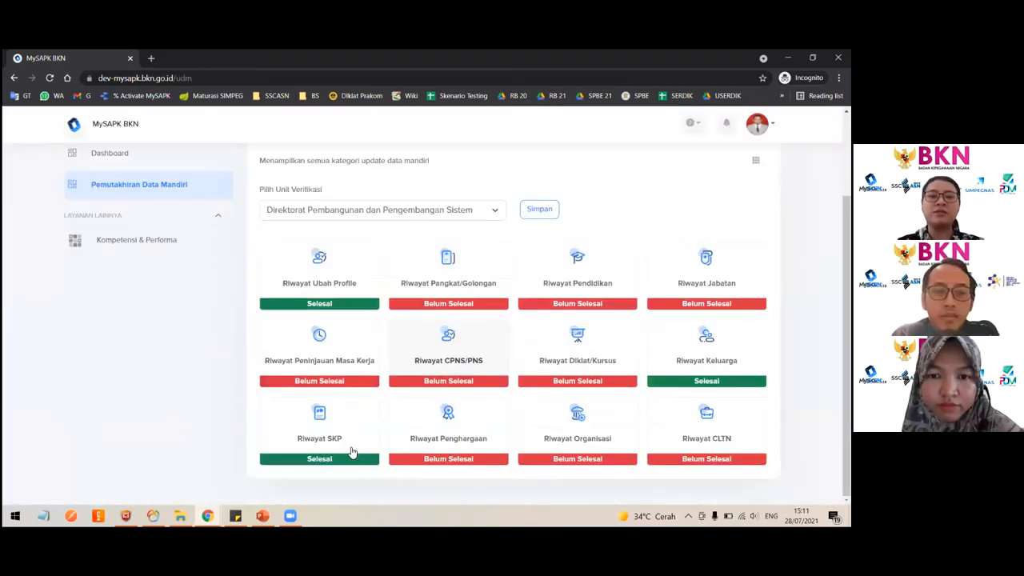
- Reopen the SKP history to review the 2019 SKP entry, then return to the update categories
click(350, 452)
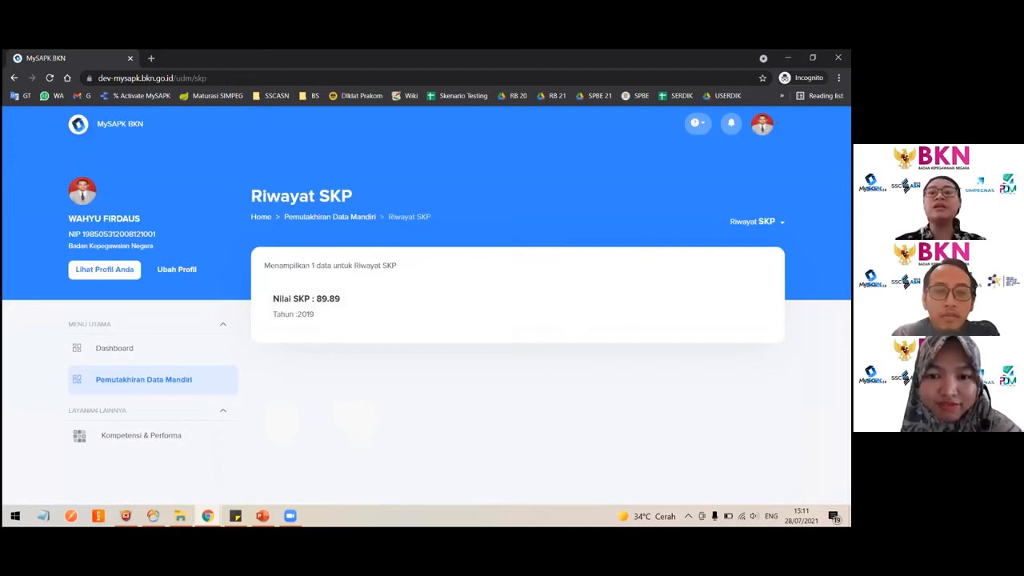
click(421, 304)
click(190, 372)
scroll(416, 366, down, 3)
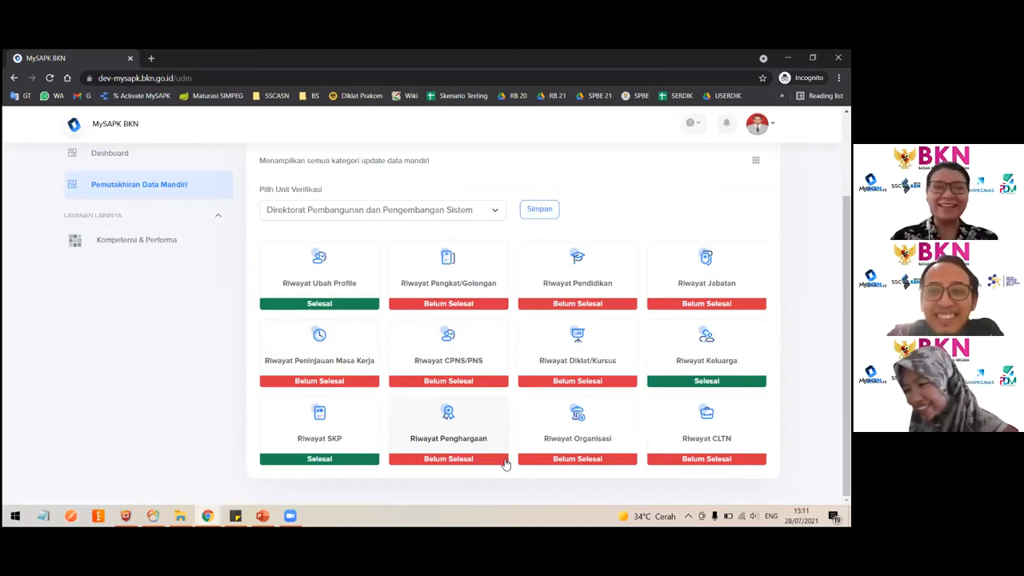
- Open the award history and view the details of the KARYA SATYA 10 TAHUN award
click(453, 430)
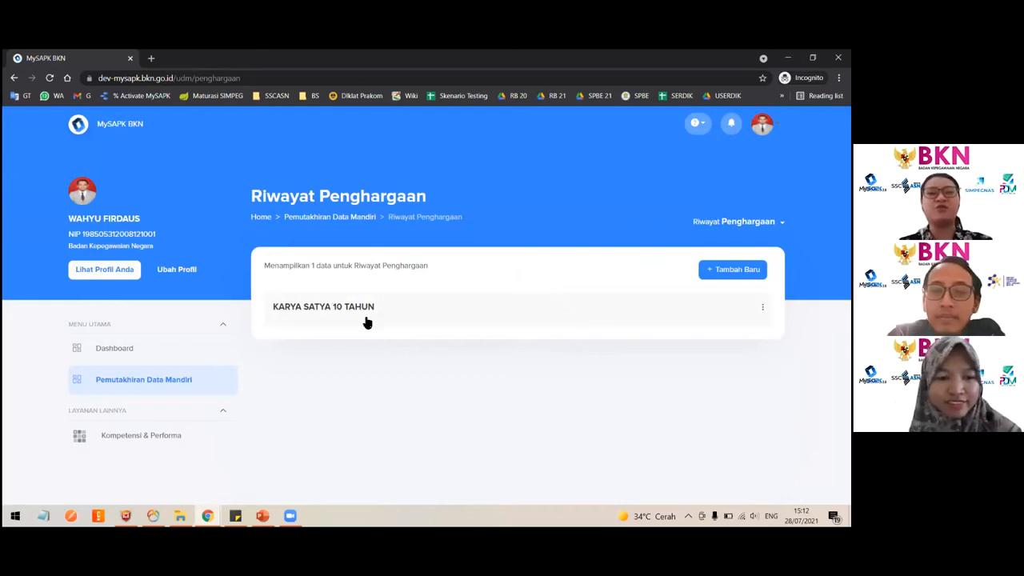
click(316, 316)
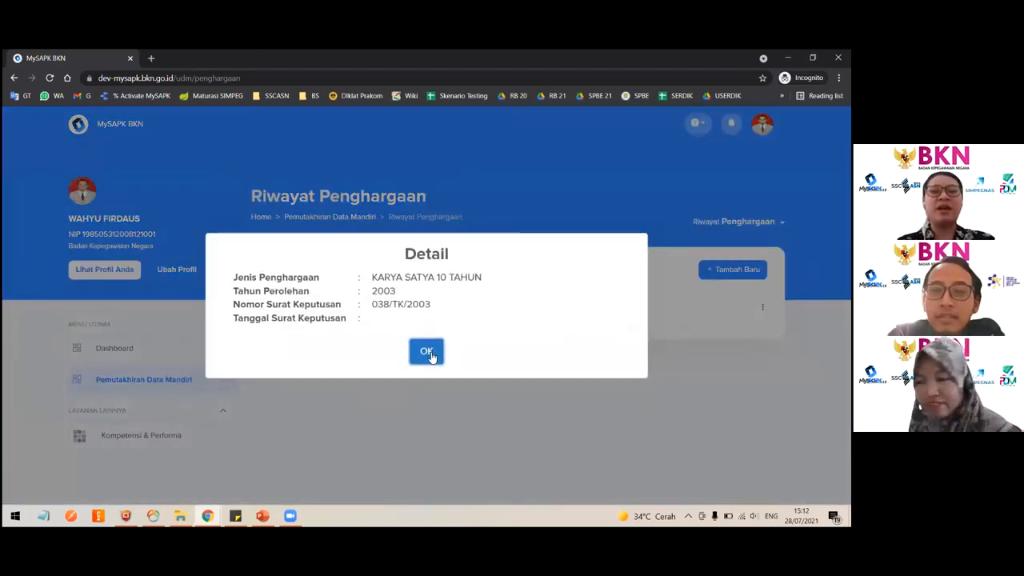
click(427, 352)
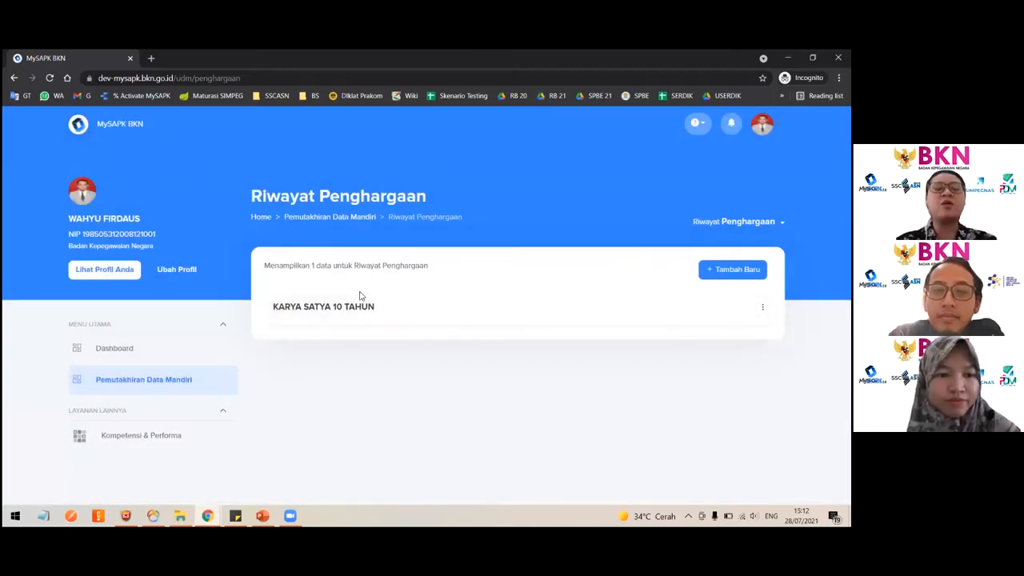
- Edit the KARYA SATYA 10 TAHUN award, setting its decree date to 28/07/2021, and continue
click(762, 306)
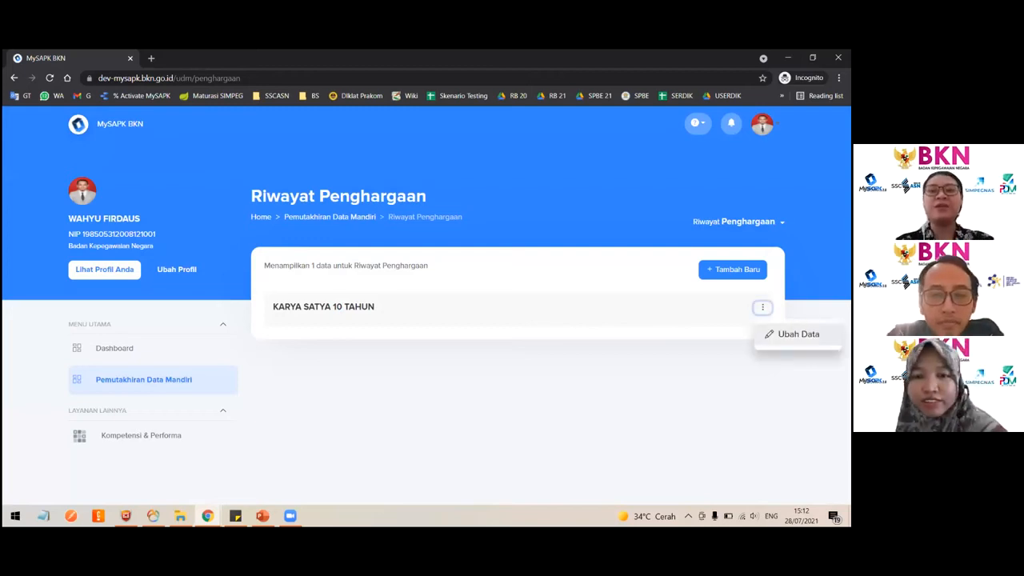
click(798, 334)
click(532, 297)
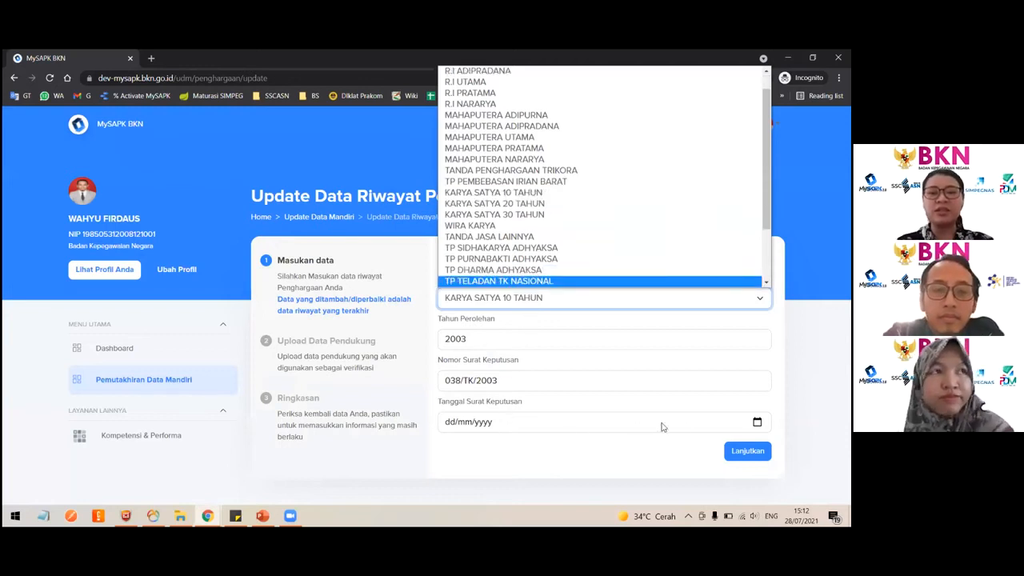
click(757, 422)
click(496, 366)
click(747, 451)
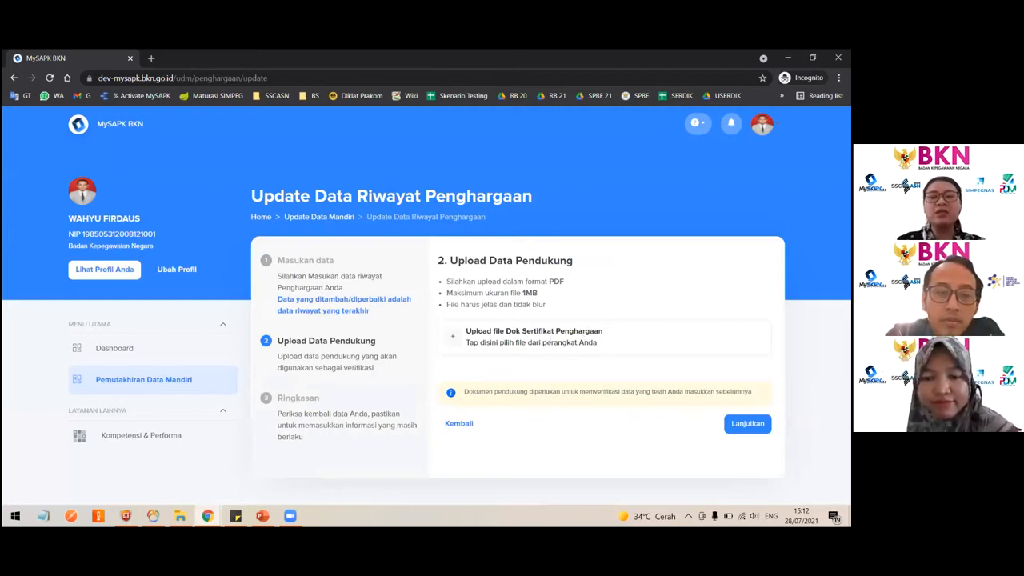
- Upload Dok Sertifikat Penghargaan.pdf as the certificate, review the summary, and leave the edit without submitting
click(507, 339)
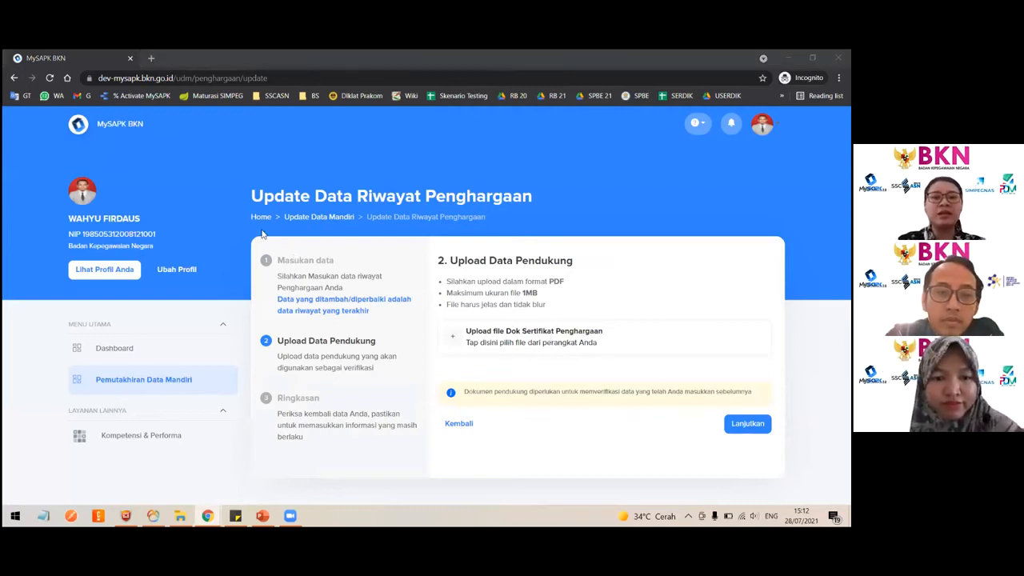
double_click(149, 225)
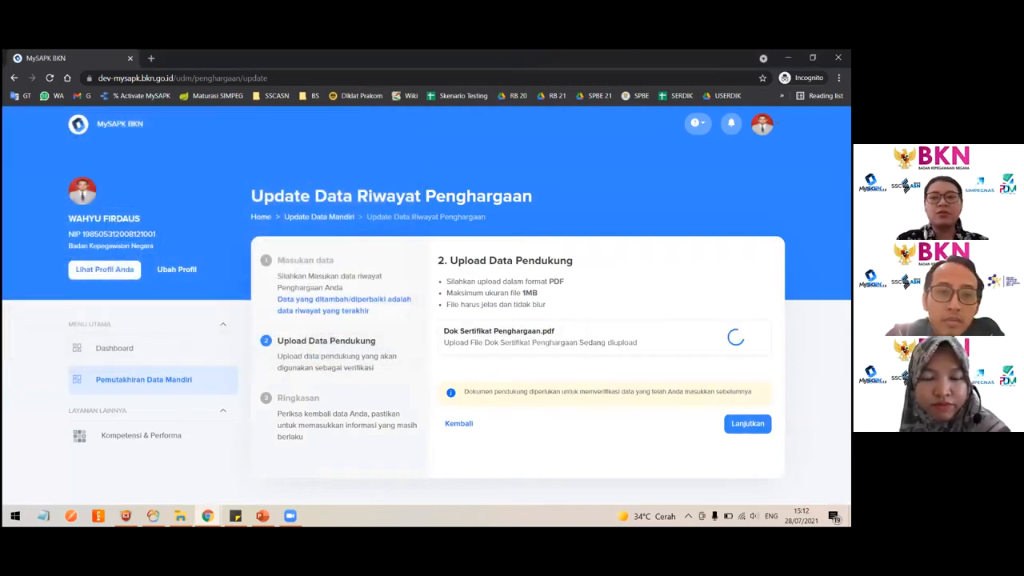
click(748, 423)
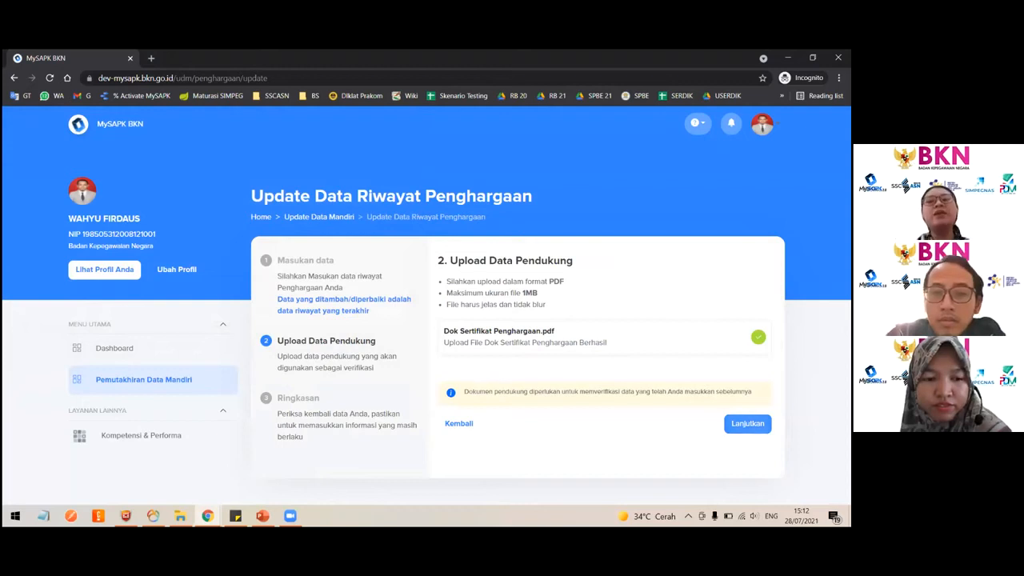
scroll(654, 412, down, 1)
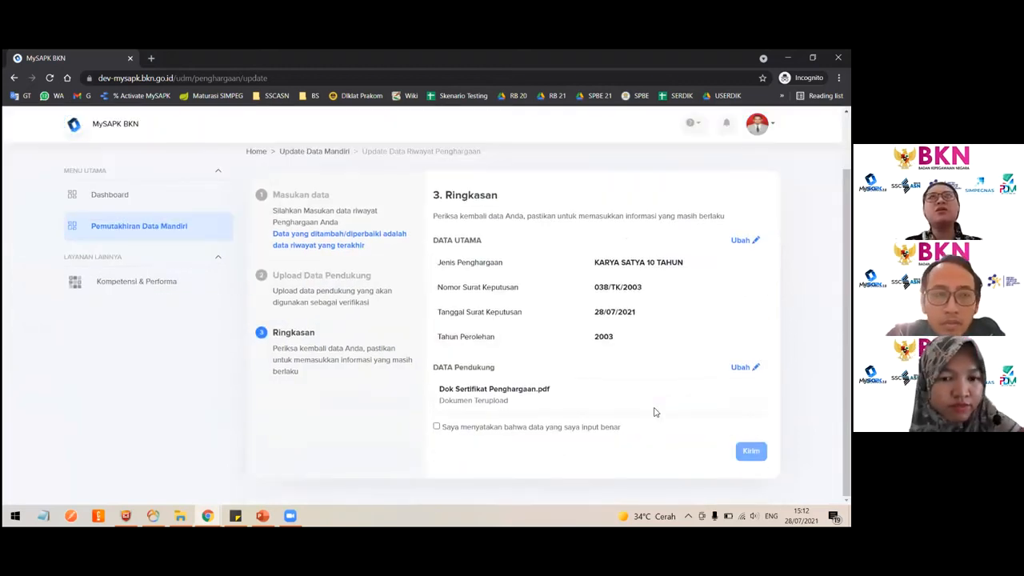
scroll(512, 365, up, 2)
scroll(512, 365, down, 2)
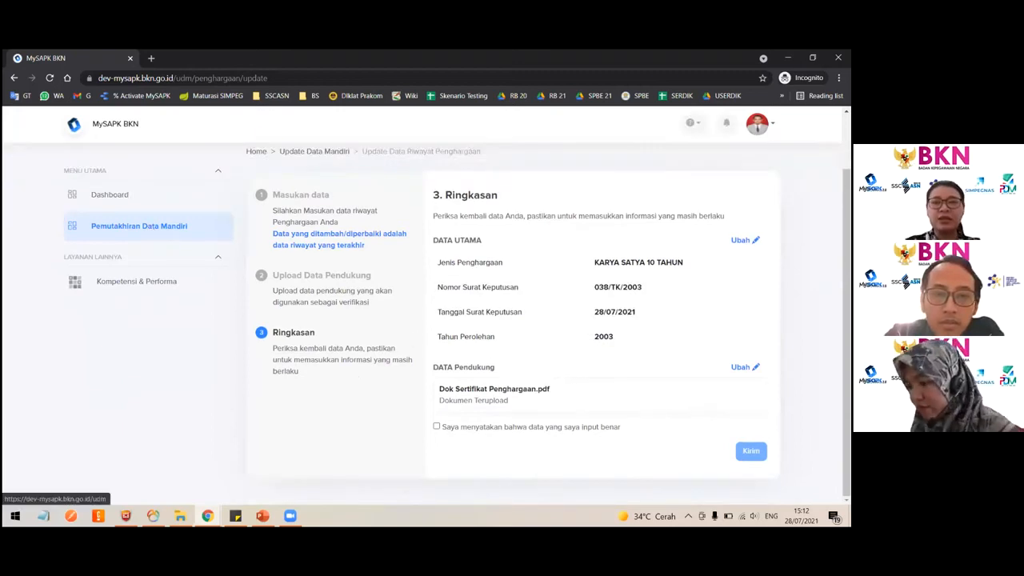
click(131, 228)
scroll(516, 332, down, 1)
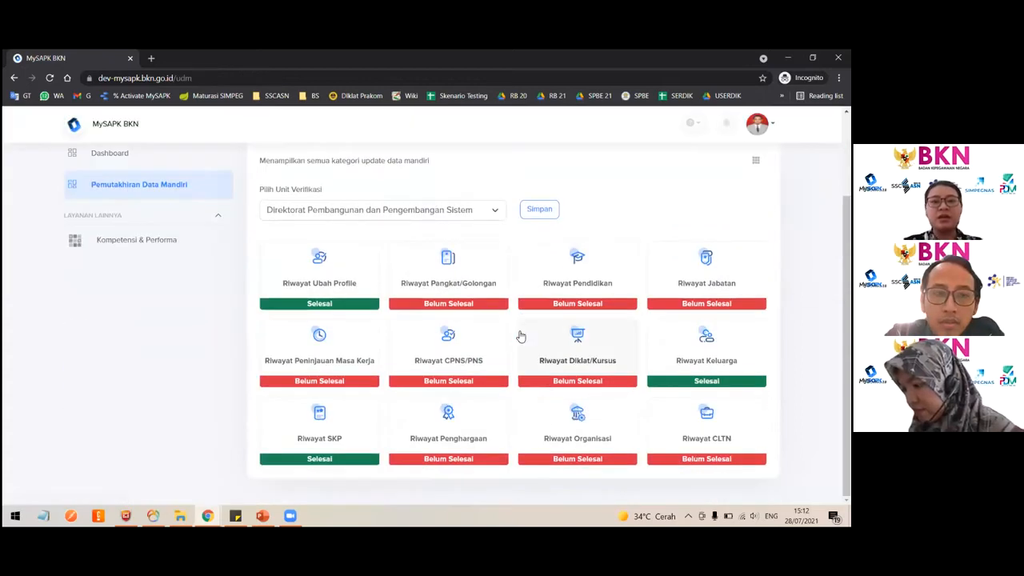
- Add a new award record of type KARYA SATYA 20 TAHUN with acquisition year 2021
click(452, 430)
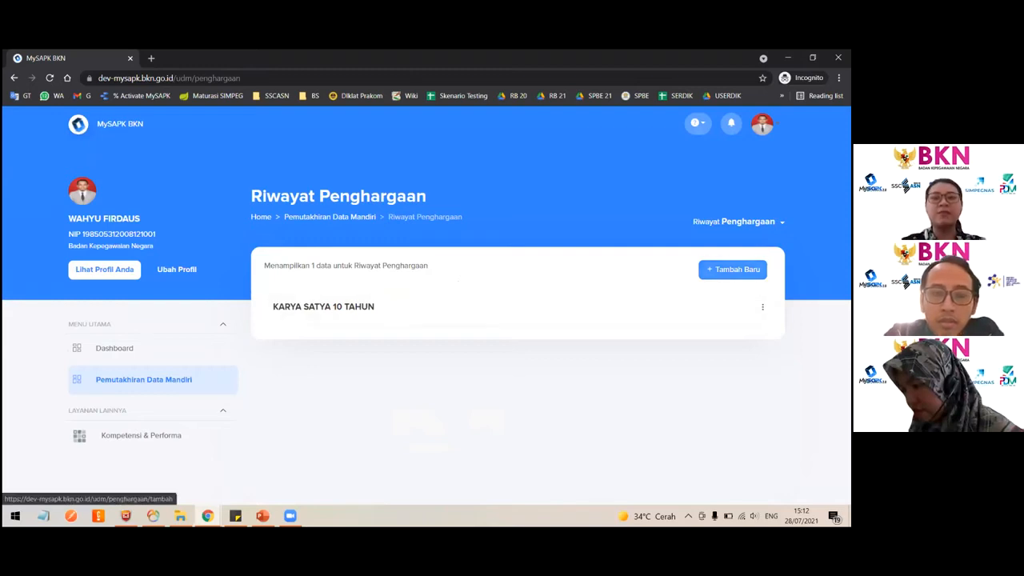
click(732, 269)
click(451, 303)
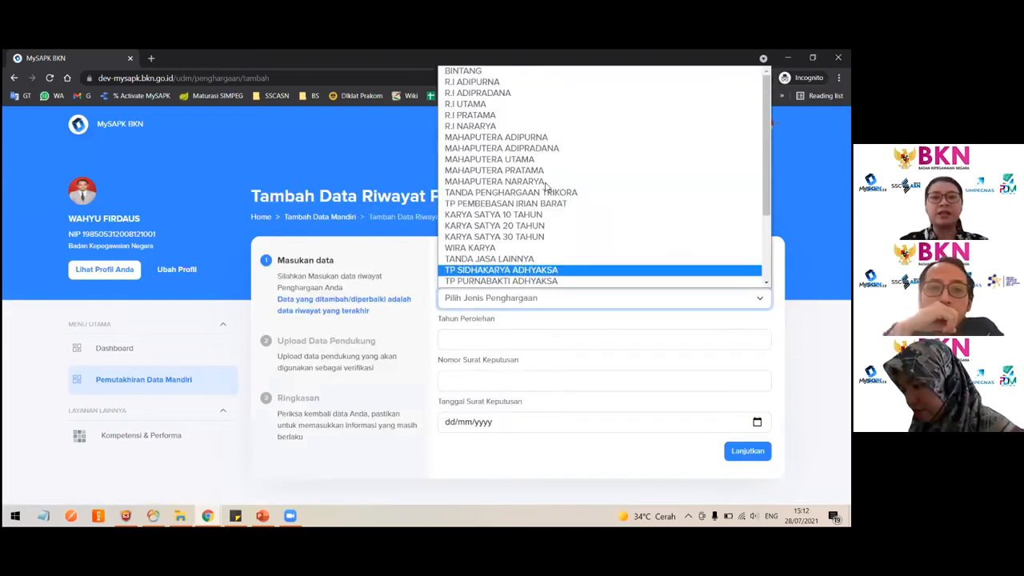
click(536, 227)
click(502, 340)
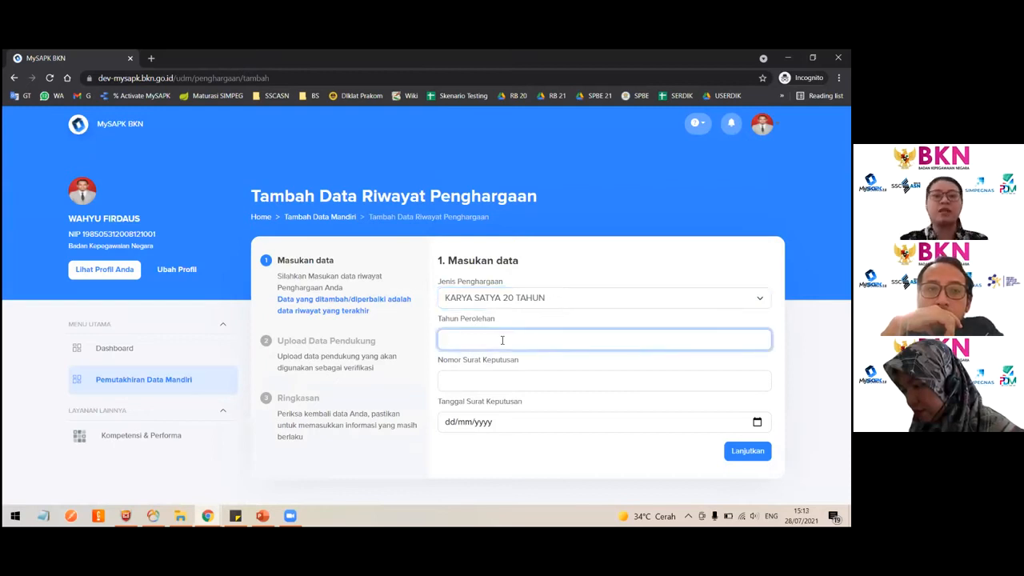
text(2021)
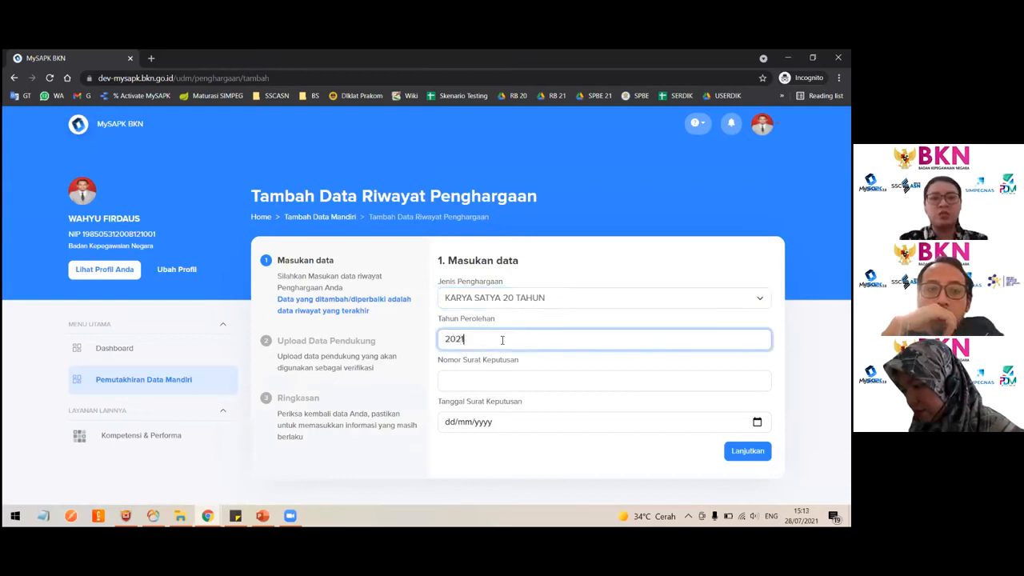
- Enter decree number qwerty and decree date 28/07/2021, then continue to the upload step
click(497, 376)
text(qwerty)
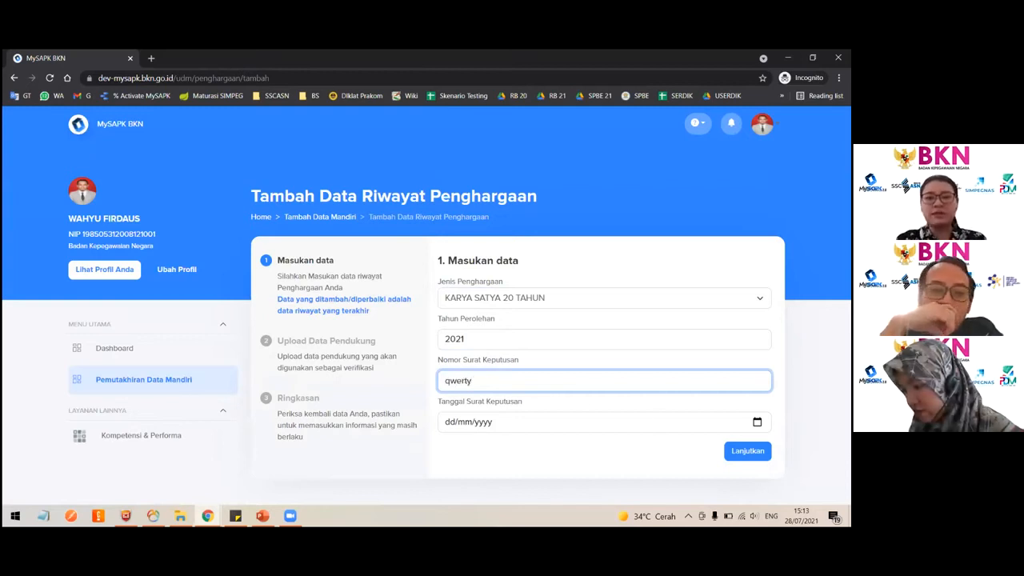
click(680, 416)
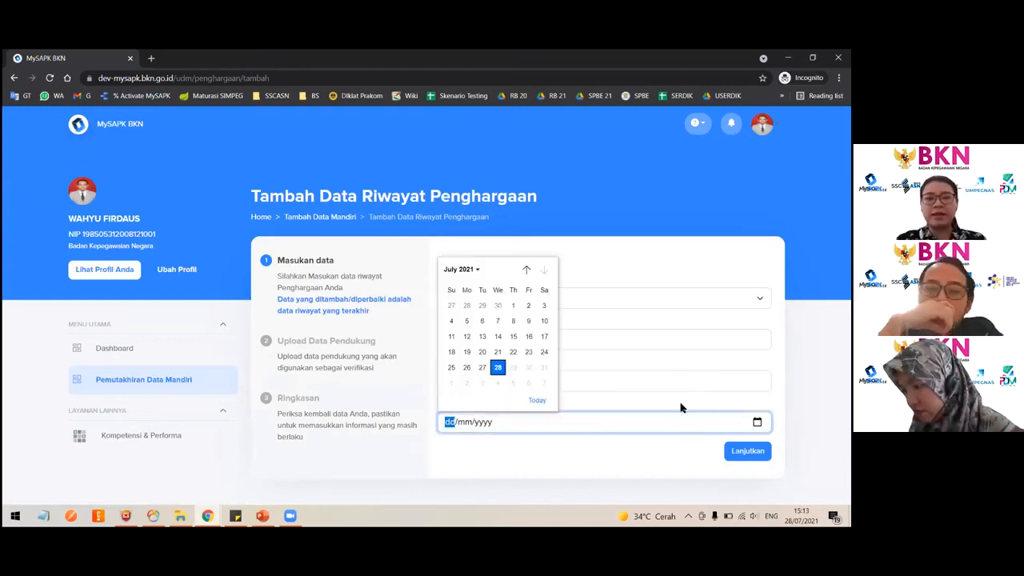
click(500, 369)
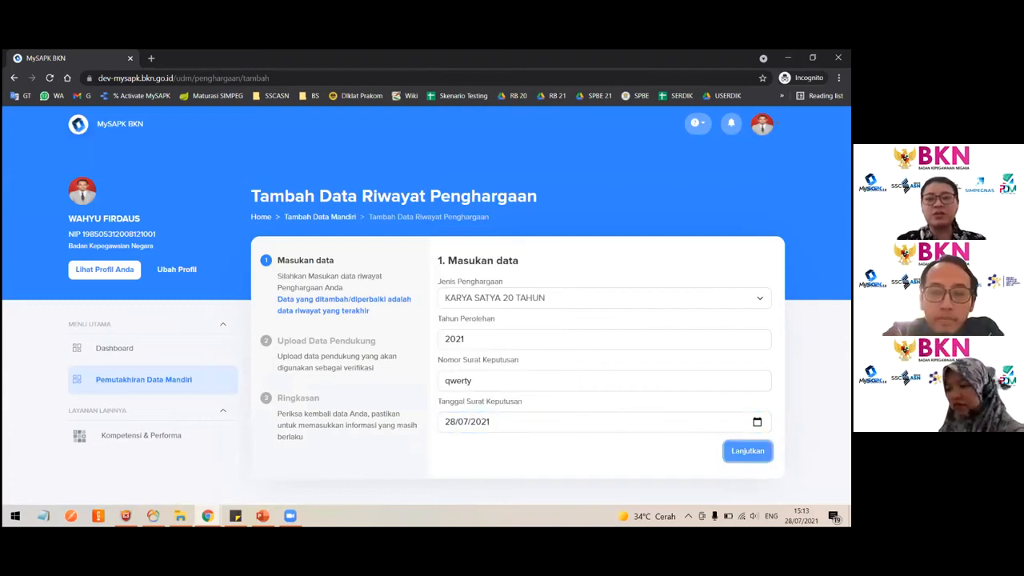
click(747, 451)
- Upload Dok Sertifikat Penghargaan.pdf as the award certificate and continue to the summary
click(516, 339)
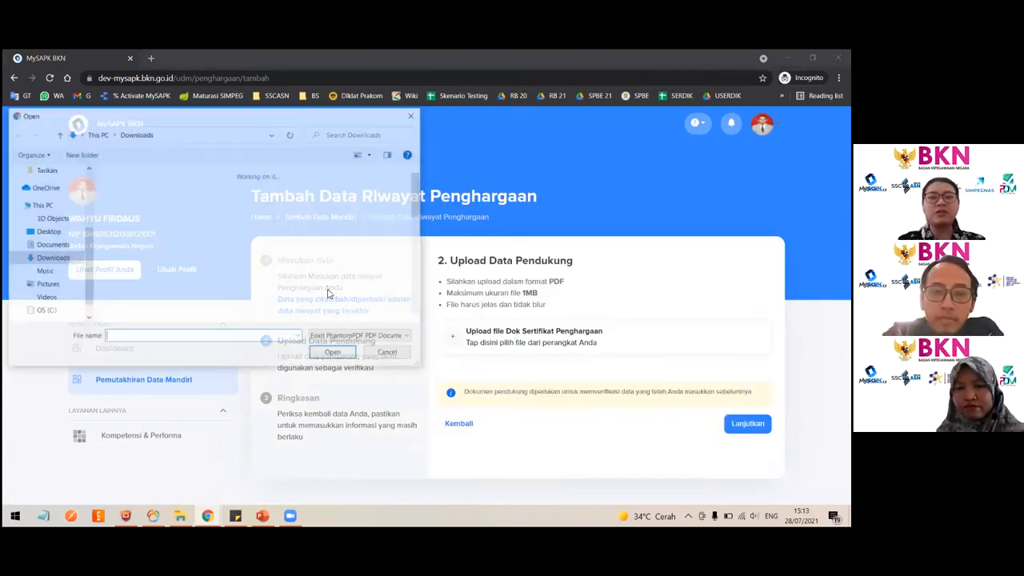
double_click(144, 224)
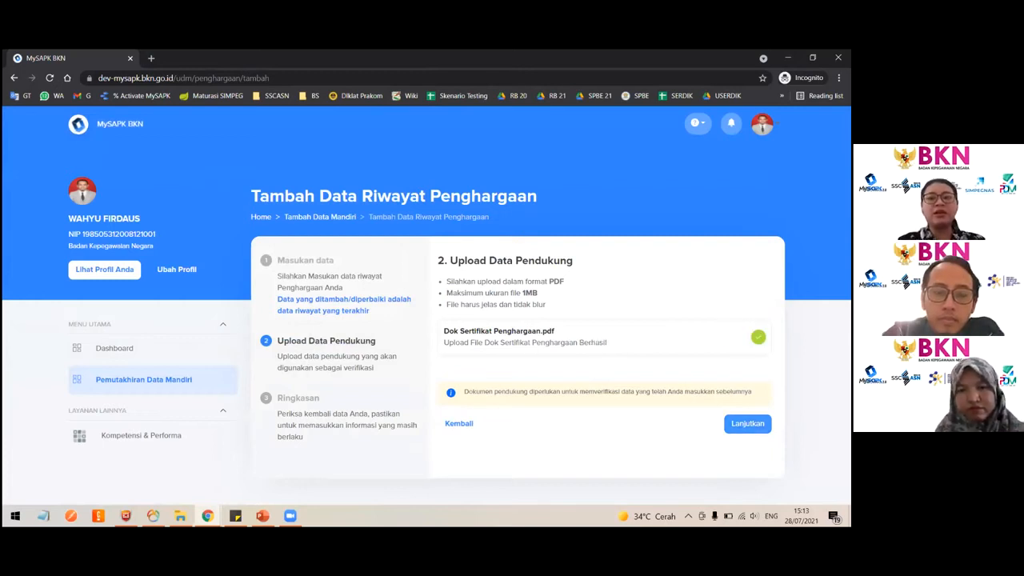
click(748, 424)
- Tick the declaration that the input data is correct and submit the new award record
scroll(597, 424, down, 1)
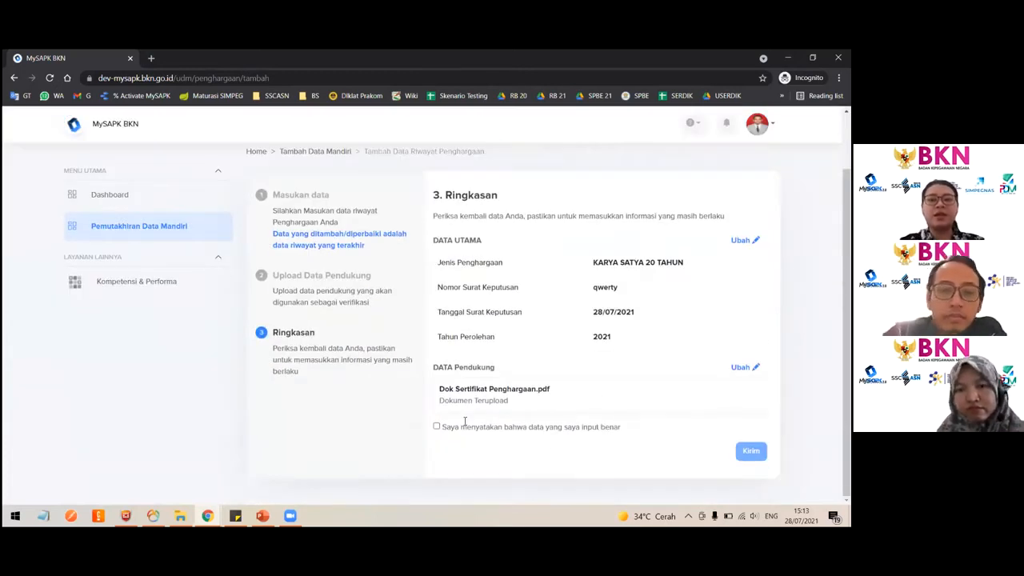
click(436, 426)
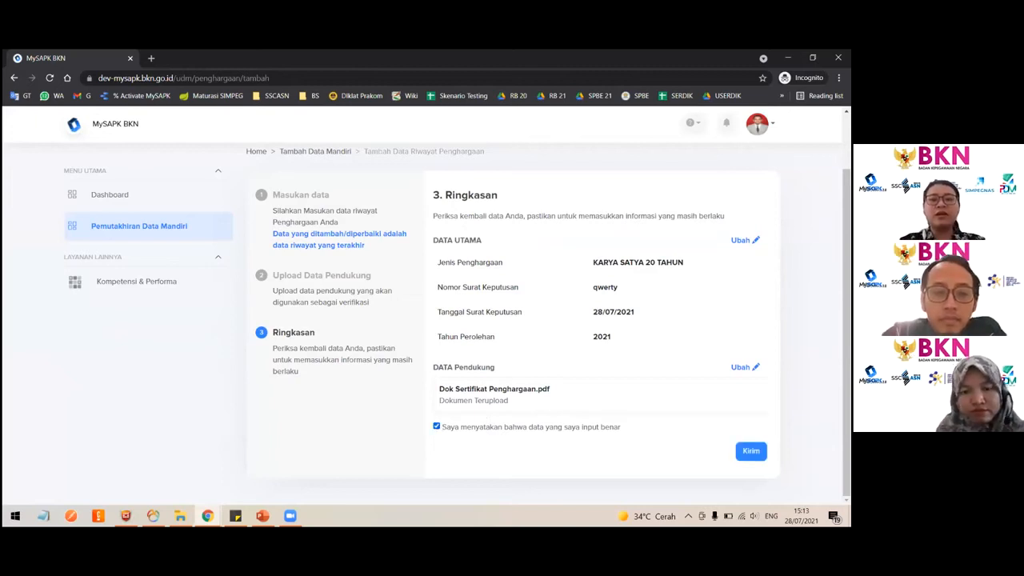
click(750, 451)
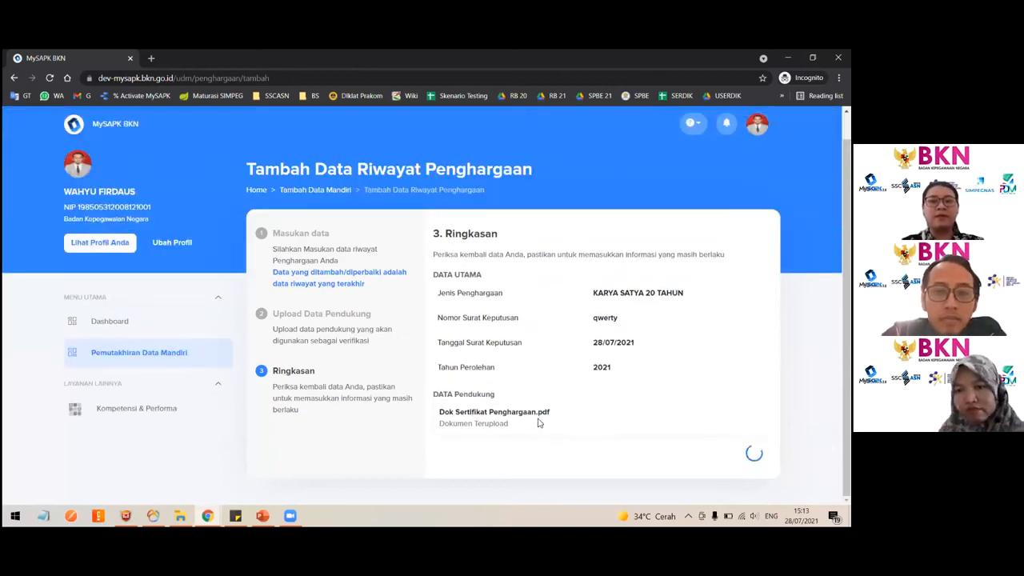
click(358, 370)
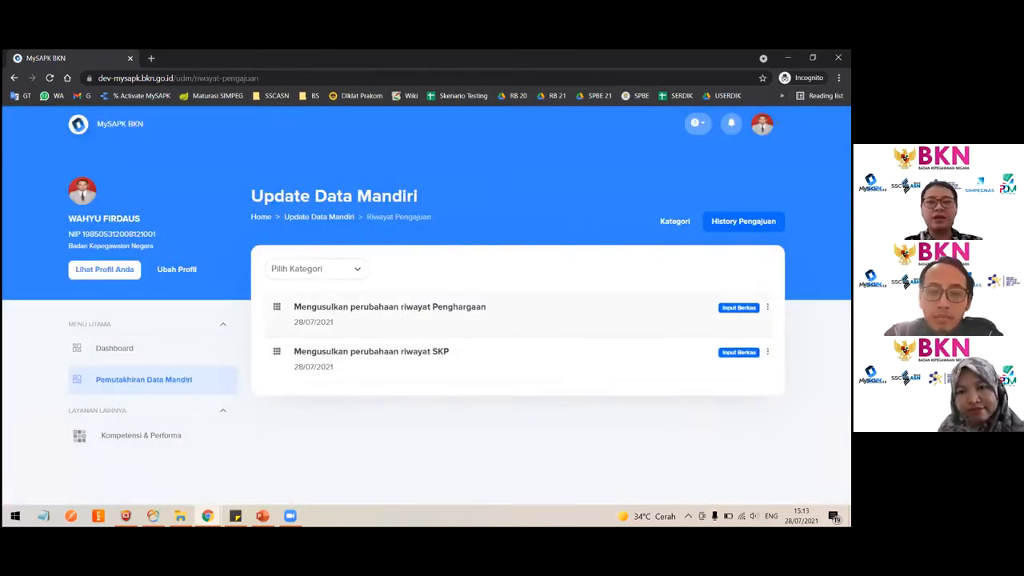
- Return to the update categories, open the award history, and go back to check the category statuses
click(158, 385)
scroll(527, 422, down, 2)
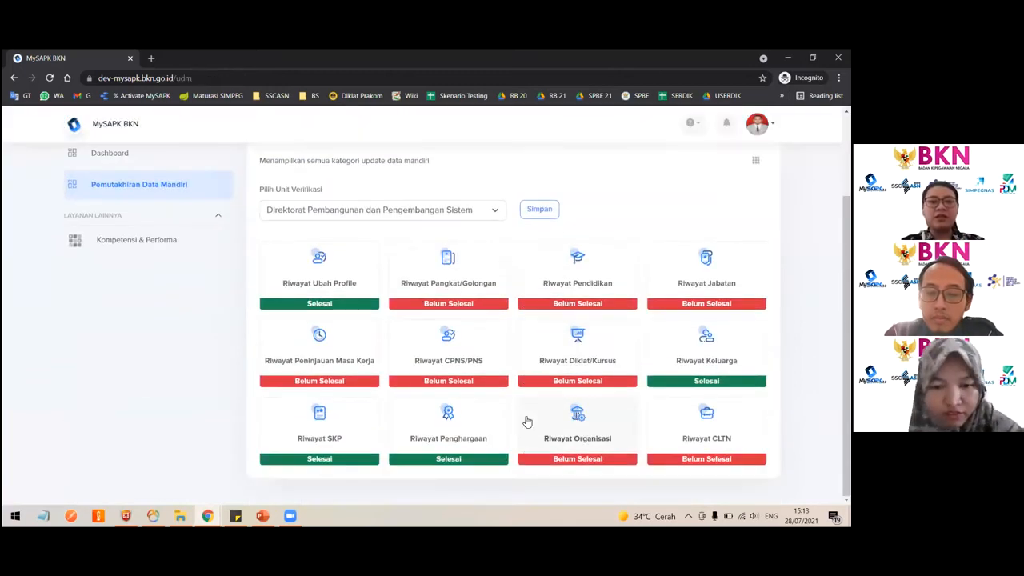
click(464, 443)
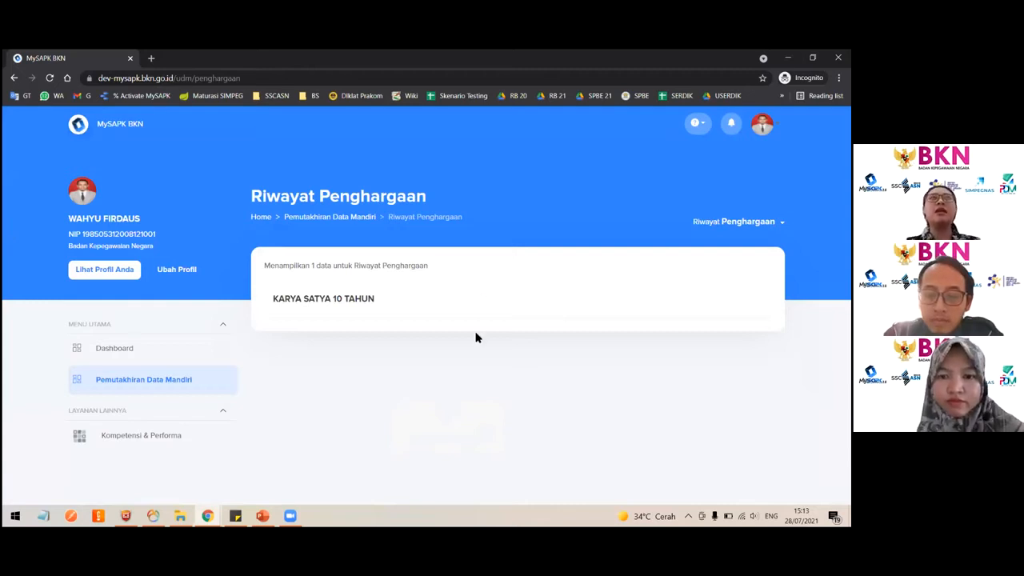
click(104, 392)
scroll(512, 400, down, 3)
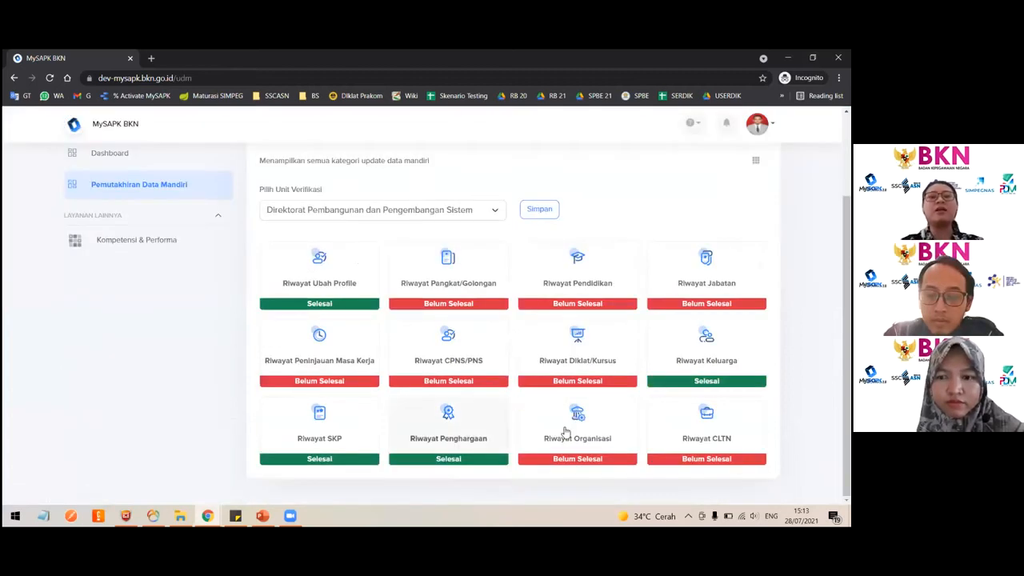
- Open the organisation history and view the details of the karang taruna entry
click(608, 448)
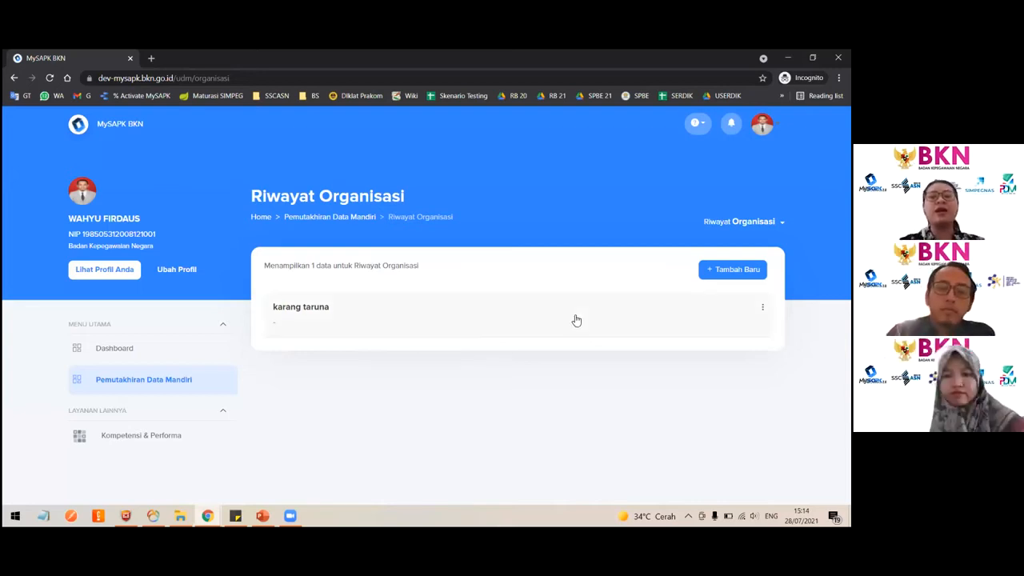
click(307, 307)
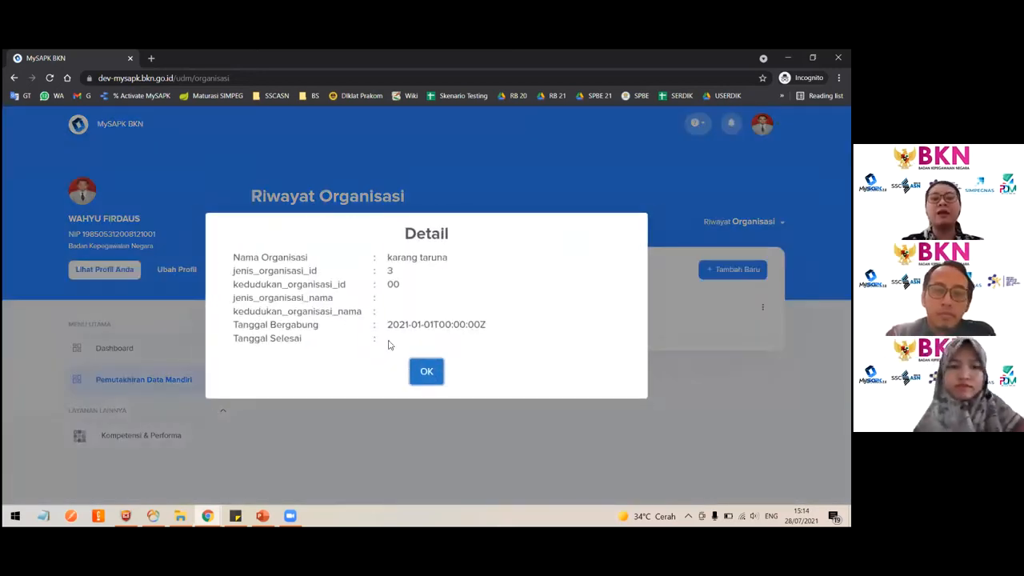
click(428, 370)
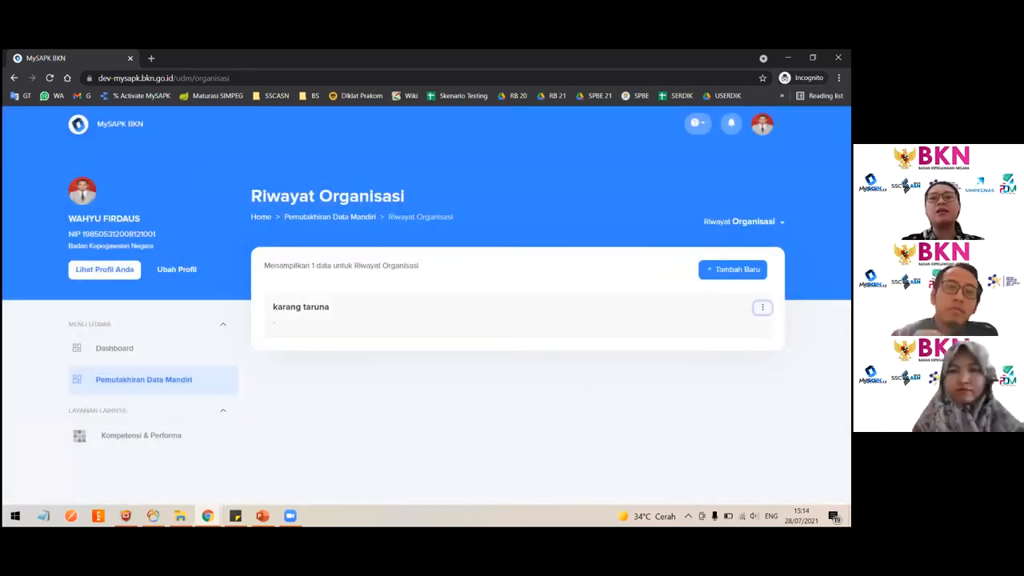
- Edit the karang taruna organisation record, renaming it Karang Taruna and setting the position in the organisation to Ketua
click(762, 306)
click(798, 333)
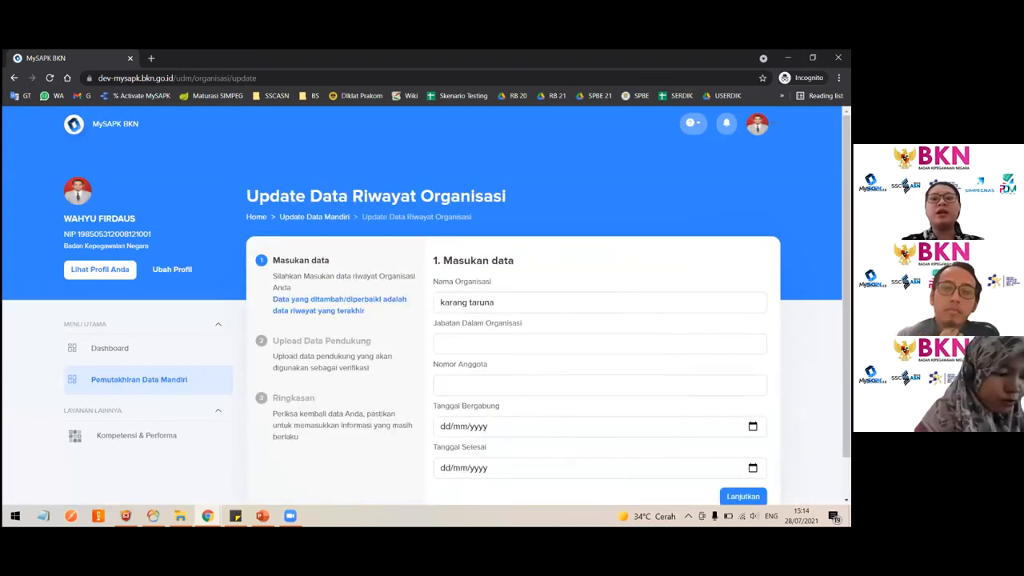
click(452, 302)
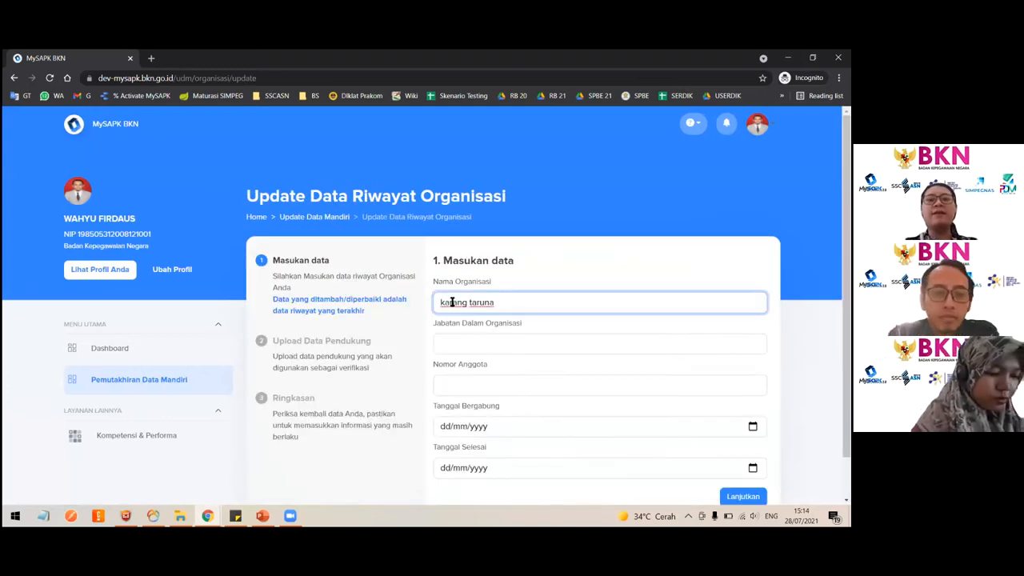
key(shift+Right)
text(K)
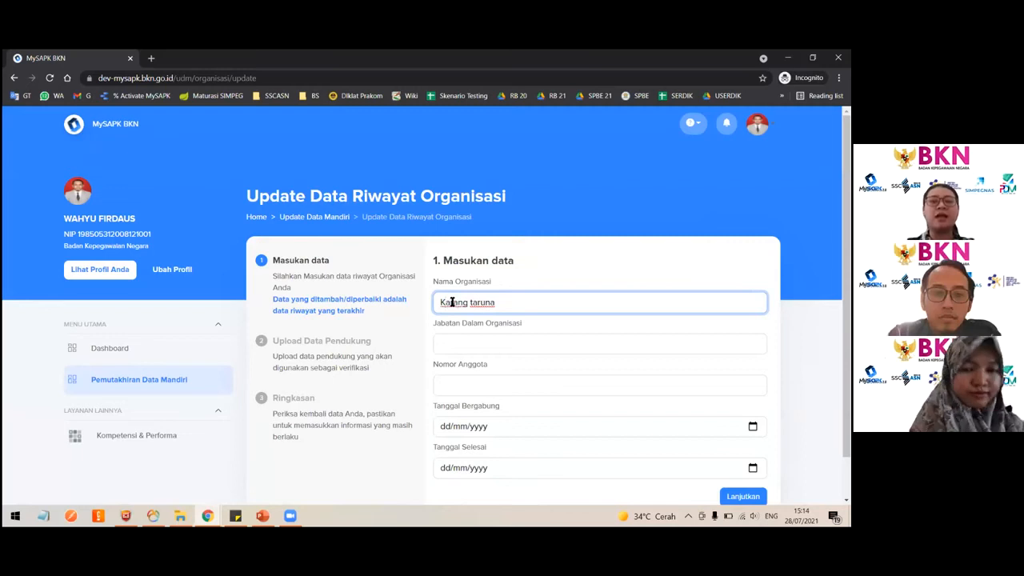
key(shift+Right)
text(T)
click(484, 338)
text(Ketua)
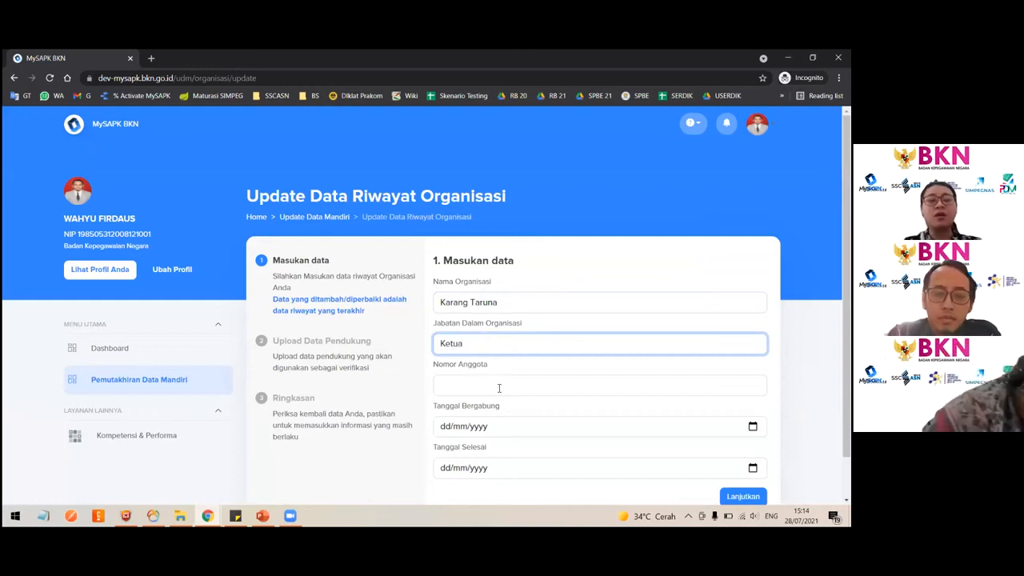
scroll(500, 388, down, 1)
click(485, 341)
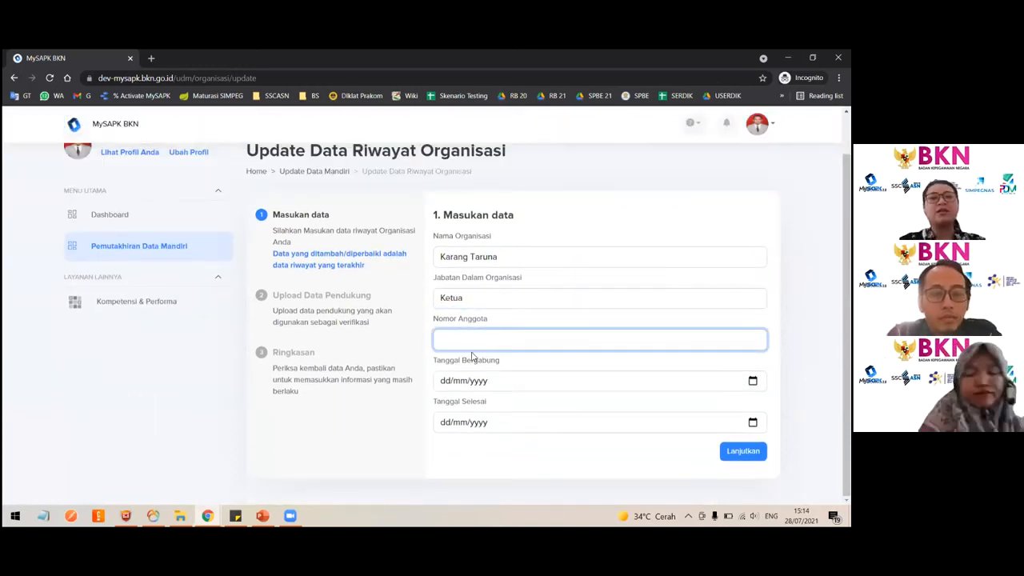
scroll(520, 380, up, 1)
scroll(520, 380, down, 1)
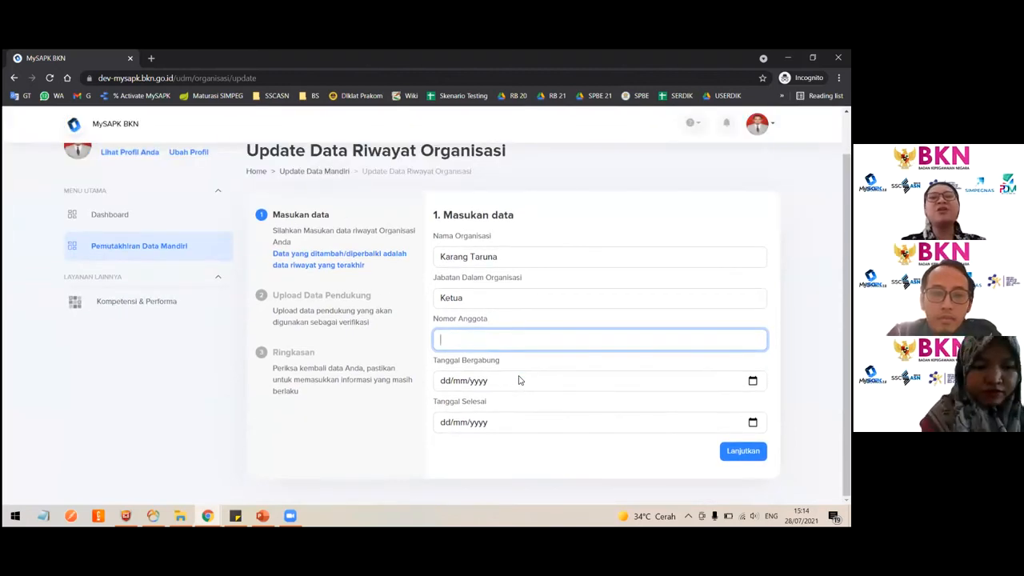
scroll(520, 378, up, 1)
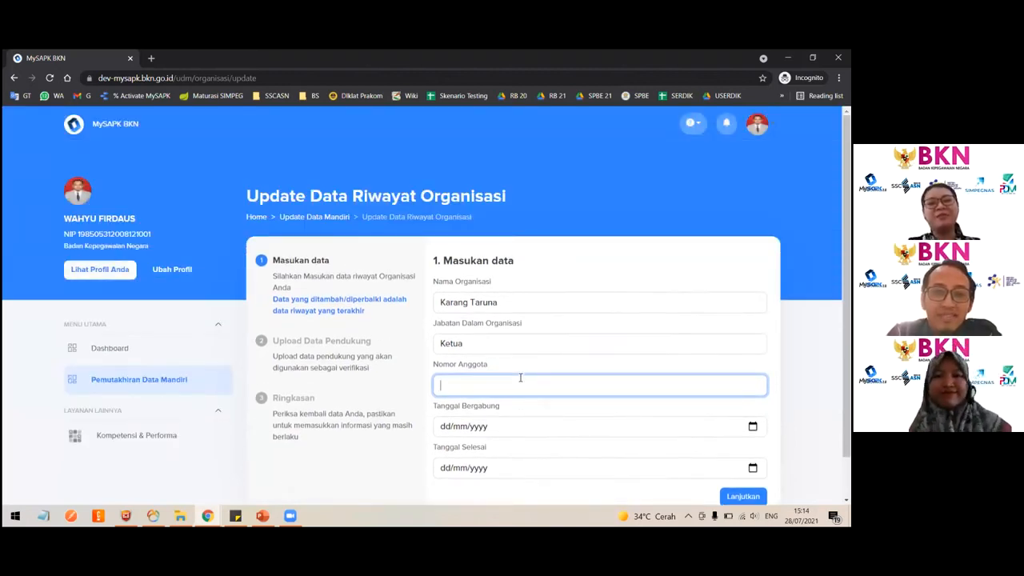
scroll(520, 378, down, 1)
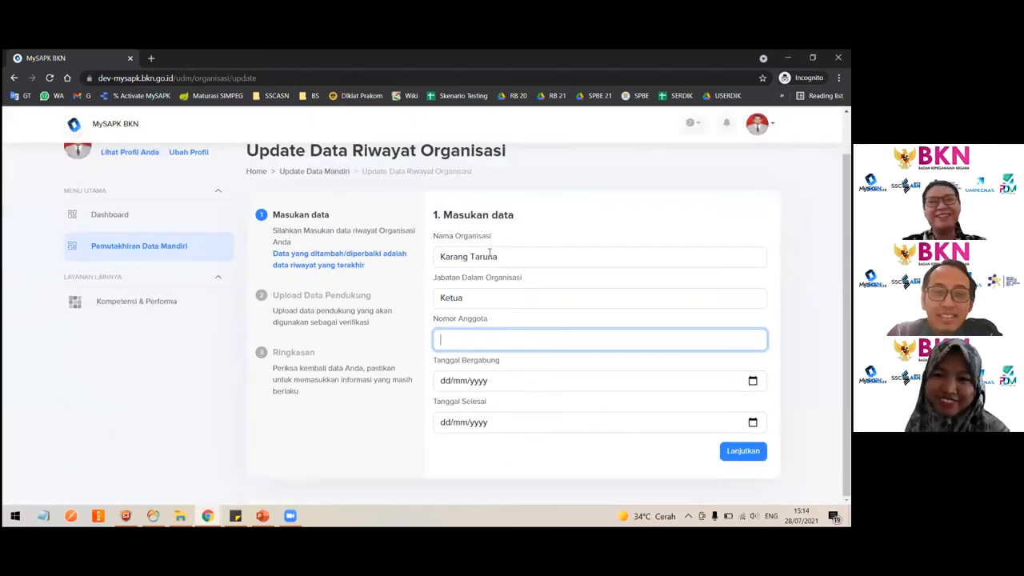
scroll(504, 168, up, 1)
double_click(487, 196)
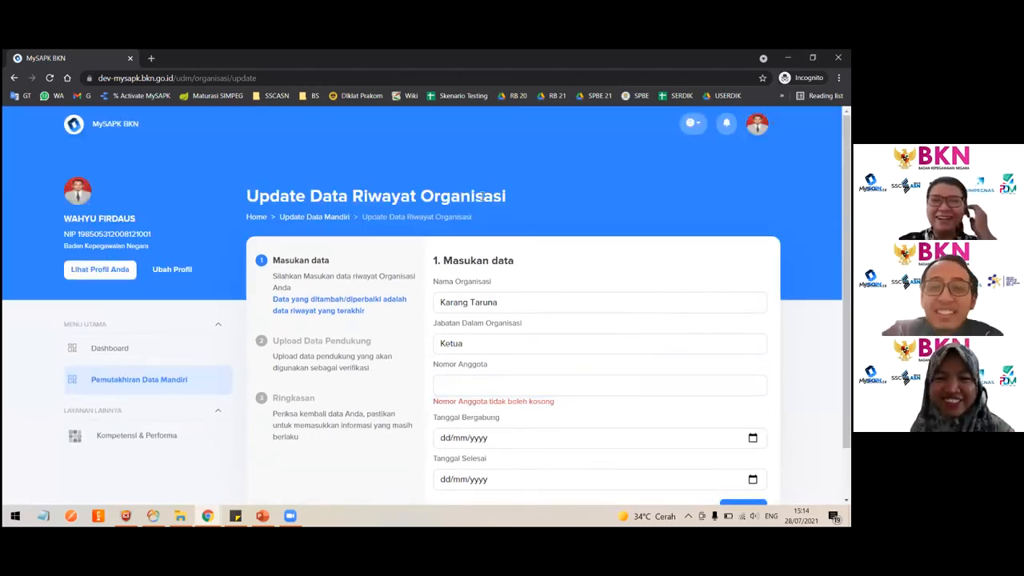
scroll(538, 326, down, 1)
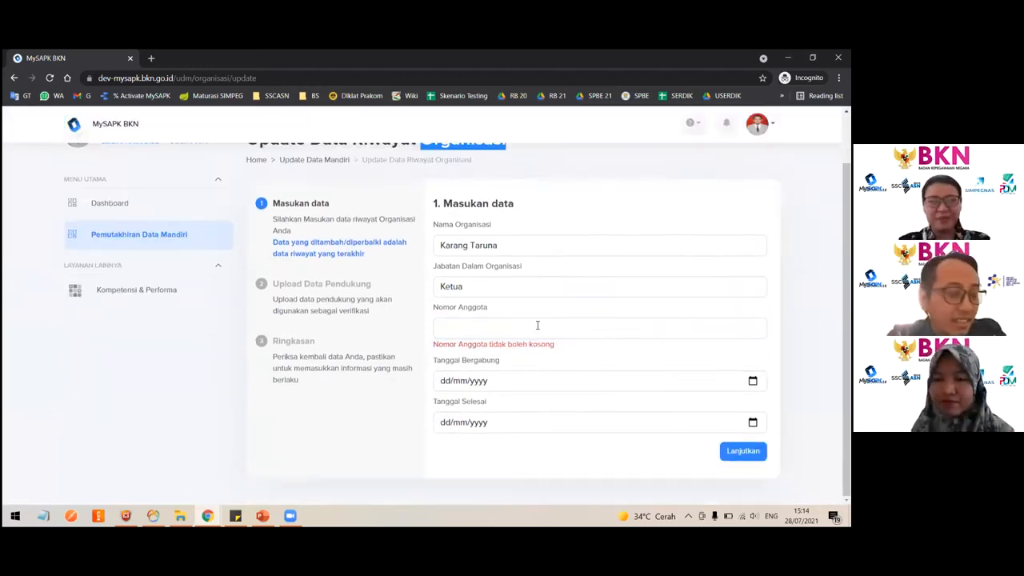
scroll(538, 326, up, 1)
click(556, 211)
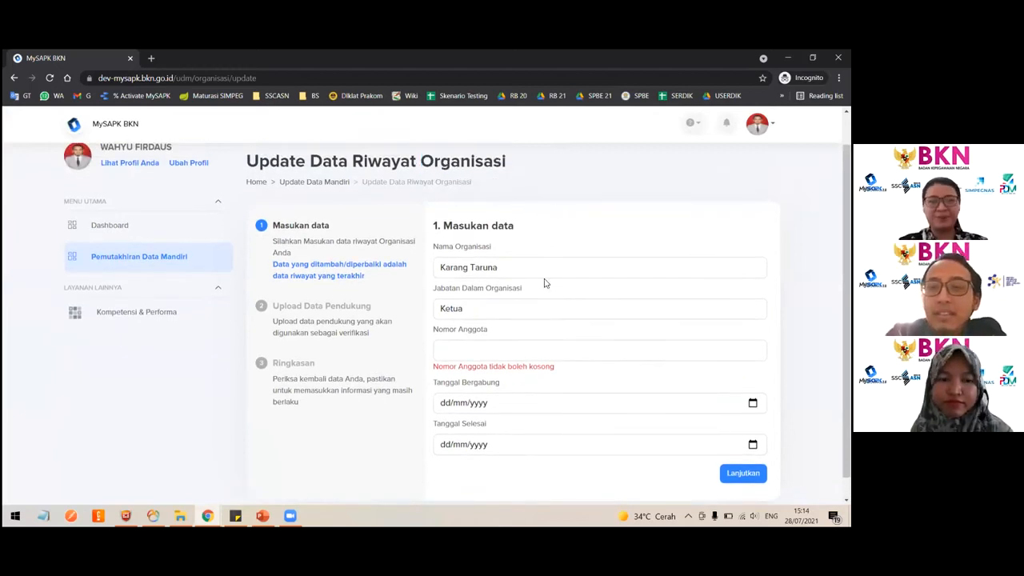
scroll(546, 282, down, 1)
- Enter member number 0, join date 27/07/2021 and end date 28/07/2021, then continue to the upload step
click(496, 331)
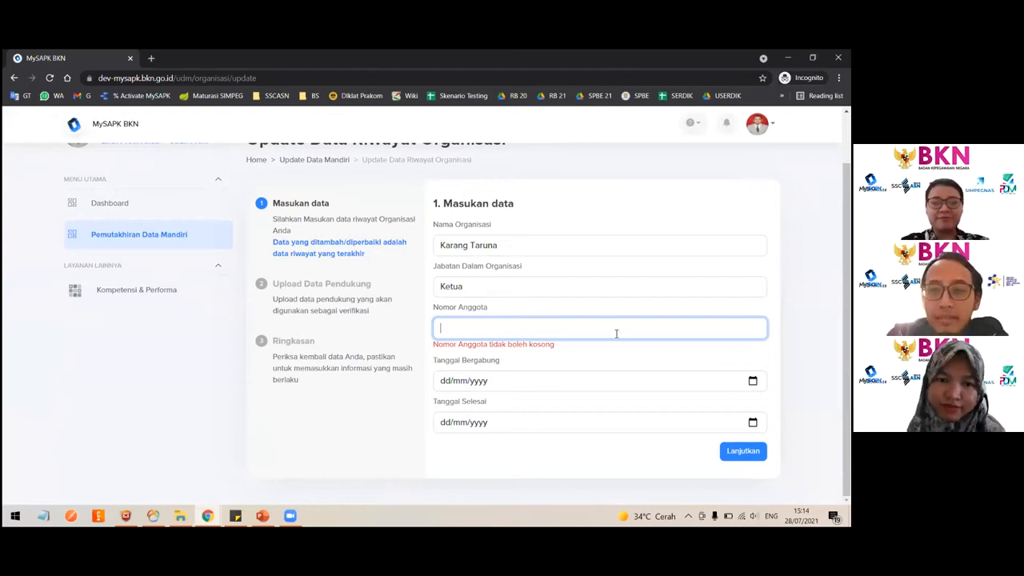
text(0)
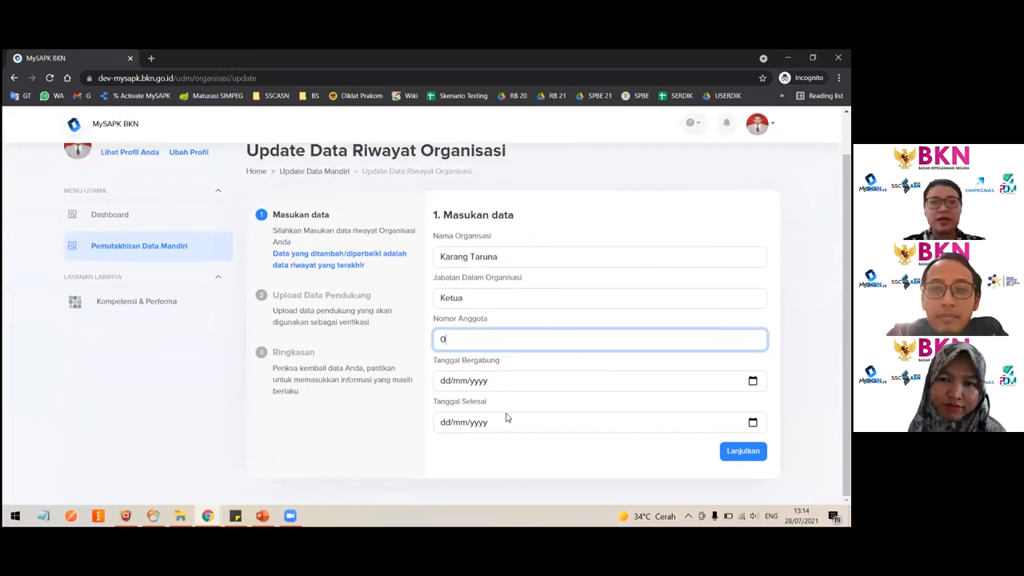
click(753, 380)
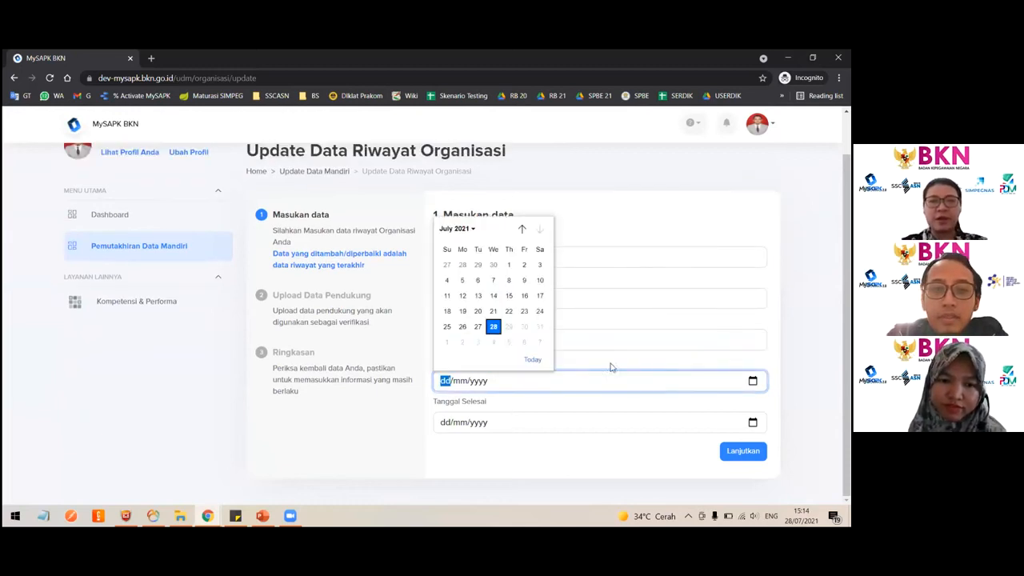
click(489, 324)
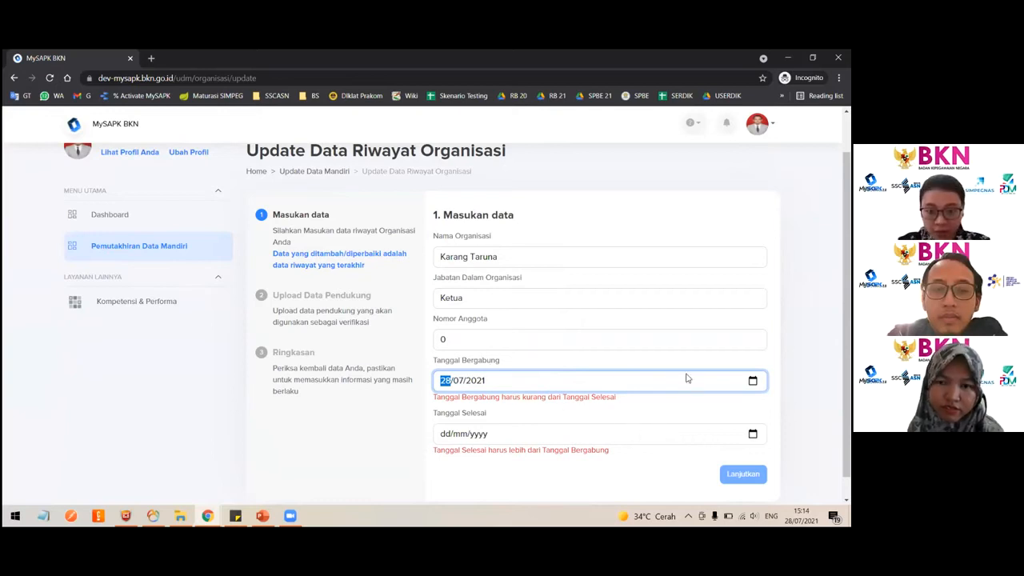
click(752, 380)
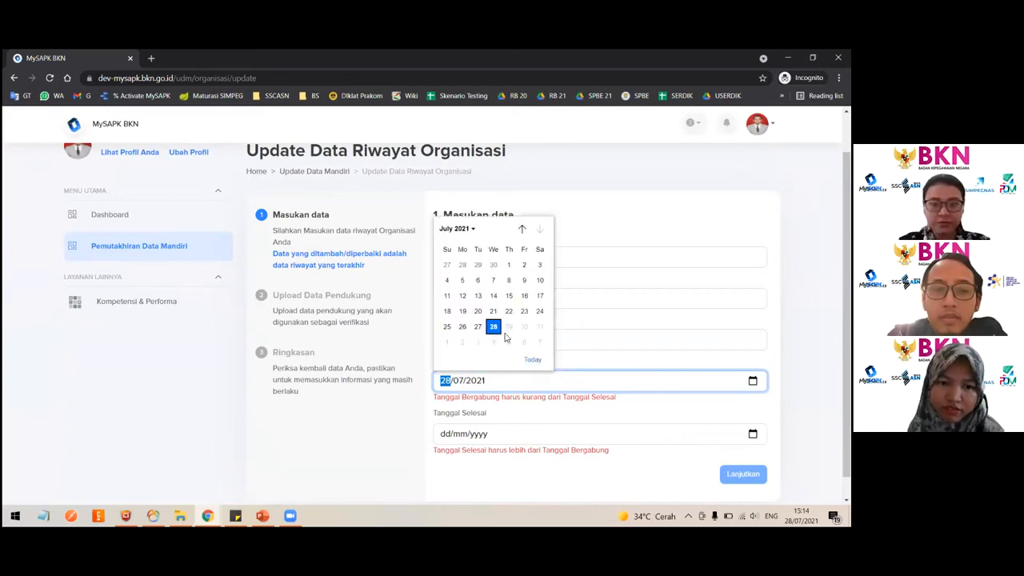
click(478, 326)
click(753, 433)
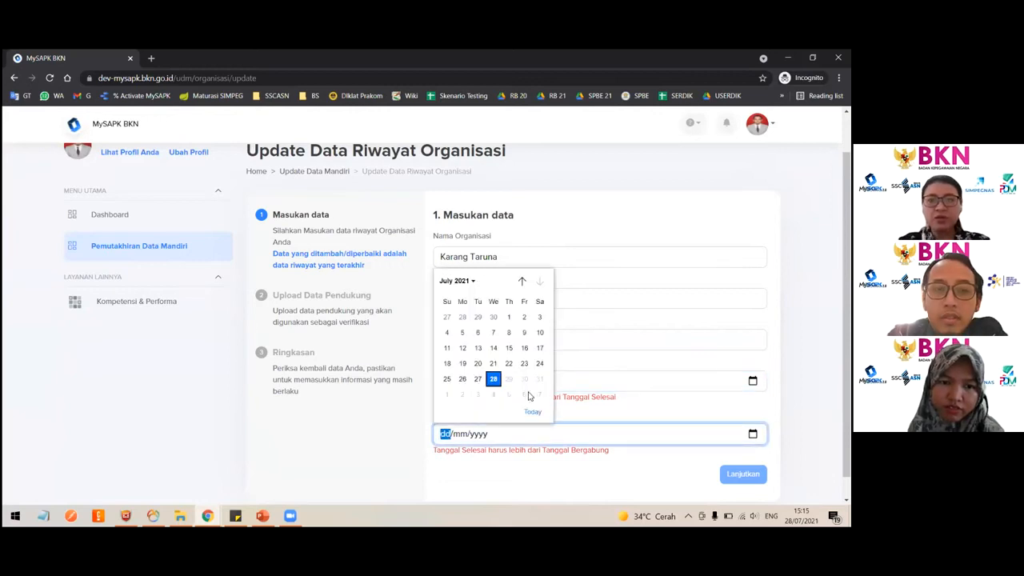
click(494, 381)
click(744, 450)
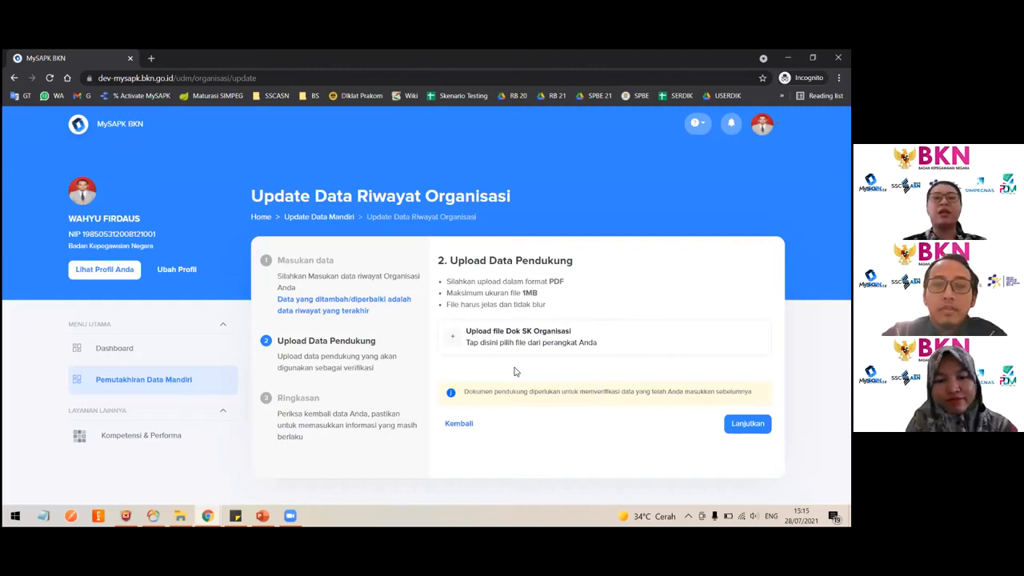
- Upload a PDF file as the Dok SK Organisasi document and continue to the summary
click(506, 338)
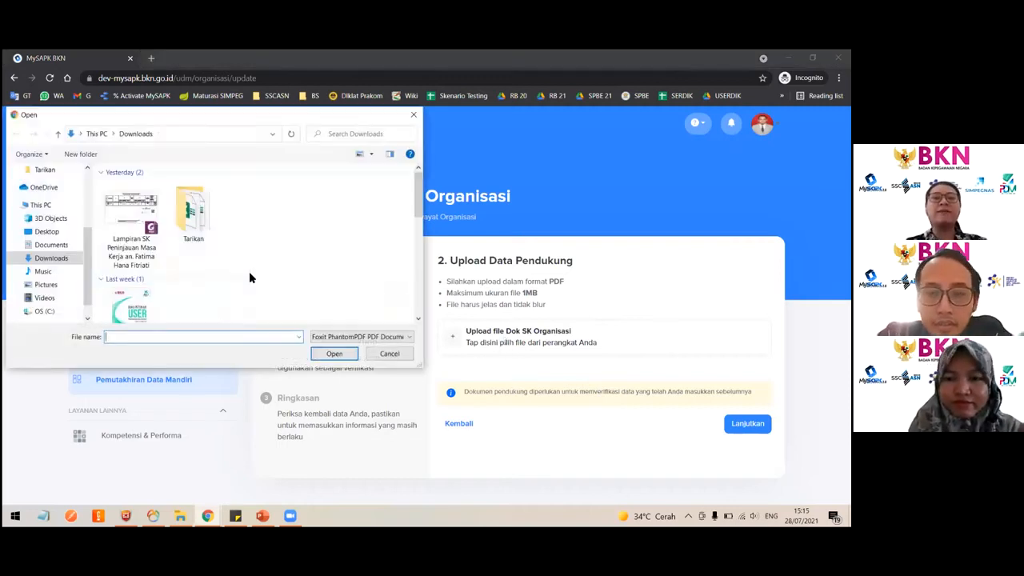
double_click(141, 223)
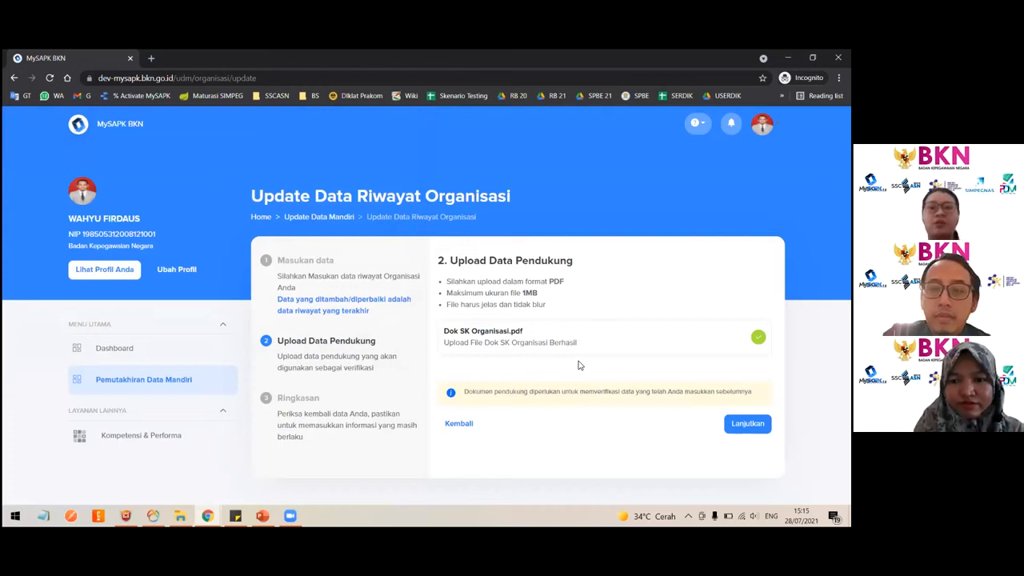
click(748, 423)
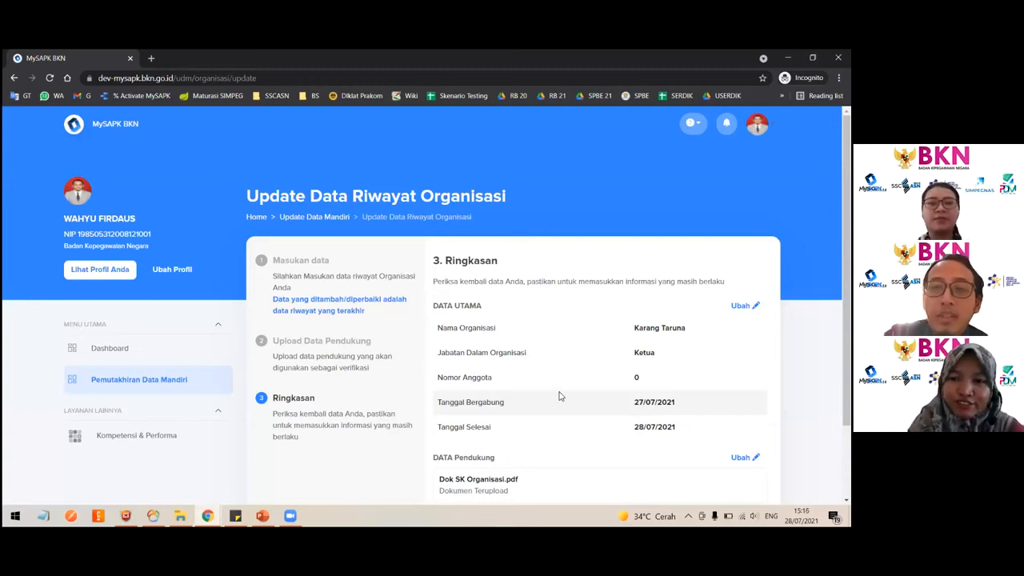
- Review the summary, tick and untick the declaration, and leave the form without submitting it
scroll(558, 394, down, 2)
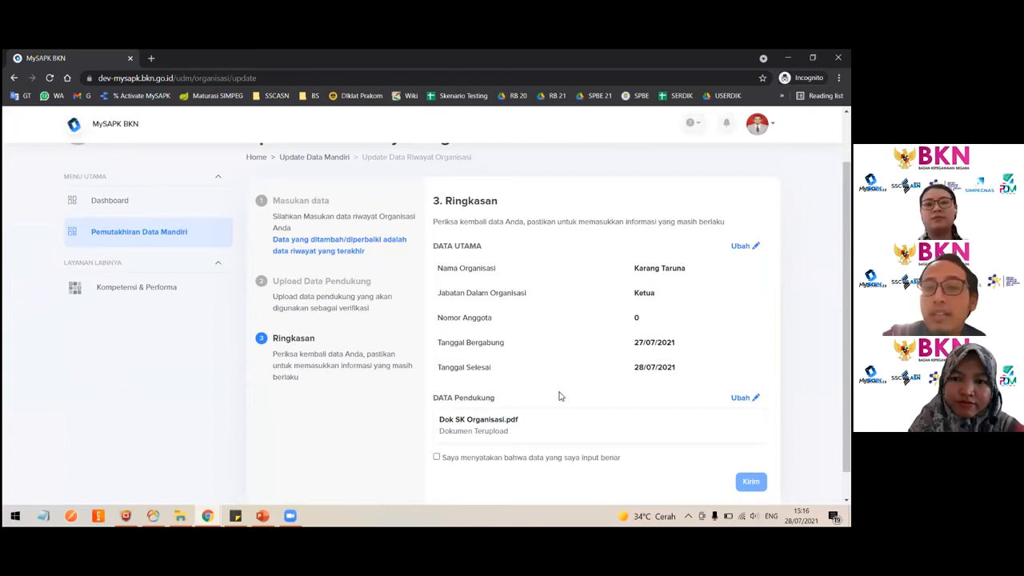
scroll(527, 422, down, 1)
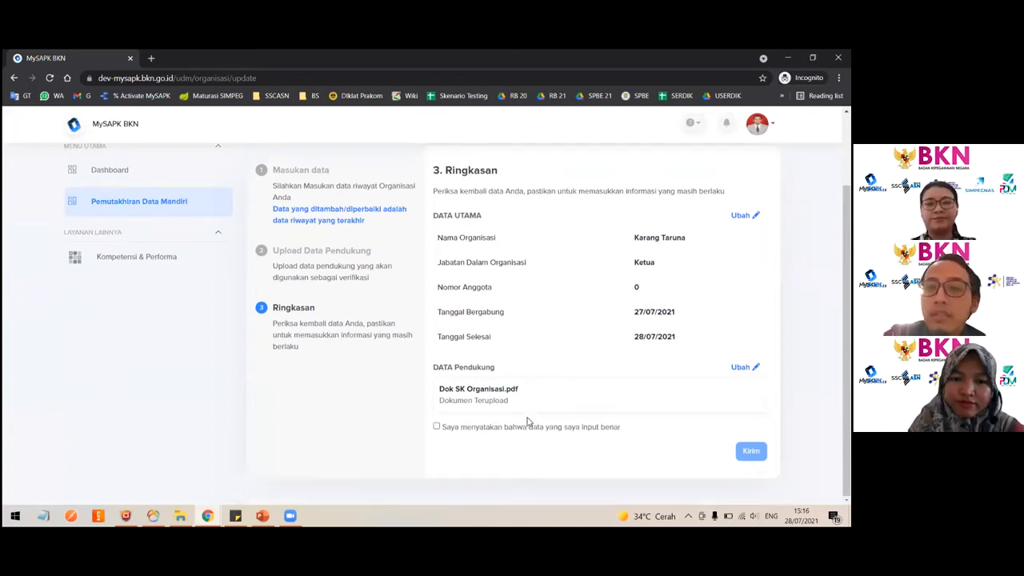
click(437, 428)
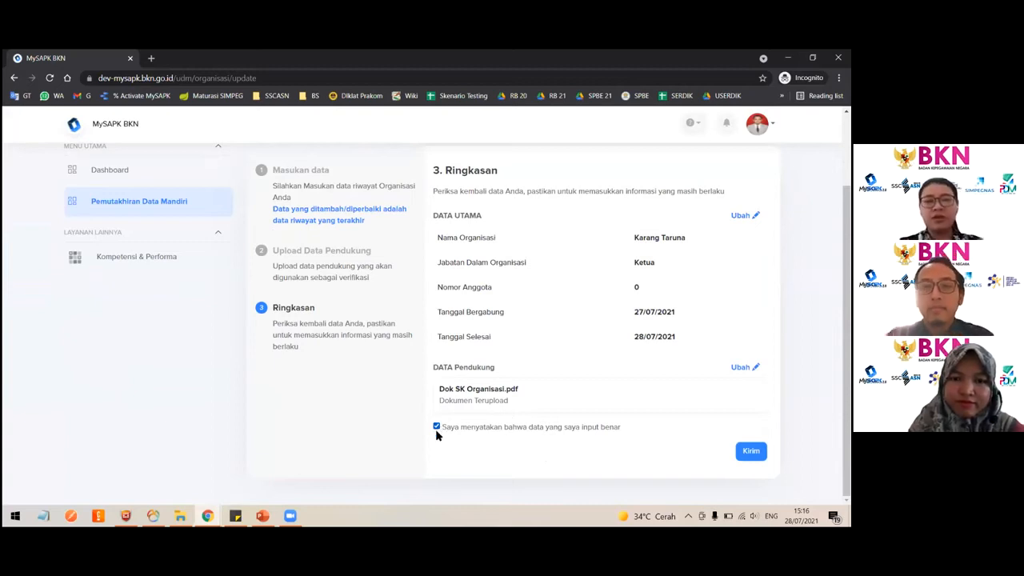
click(437, 428)
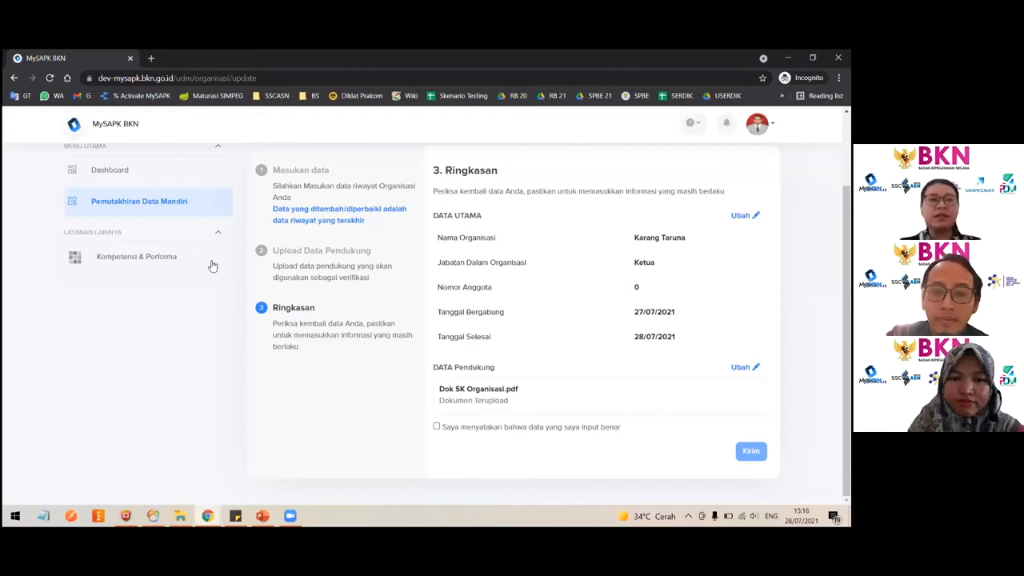
click(174, 206)
- Open a new organisation record form from the organisation history and leave it without entering data
scroll(626, 393, down, 3)
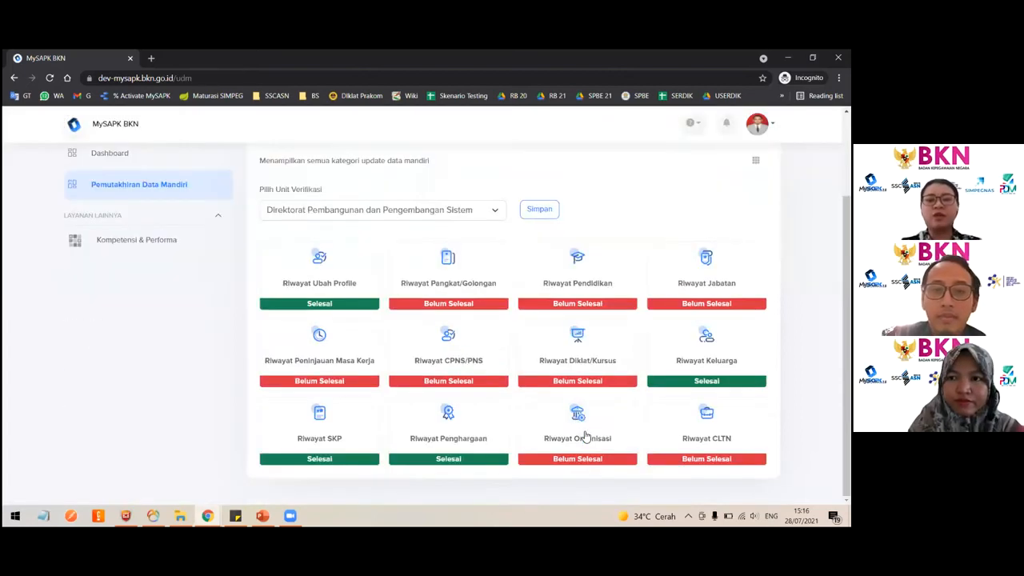
click(583, 434)
click(733, 269)
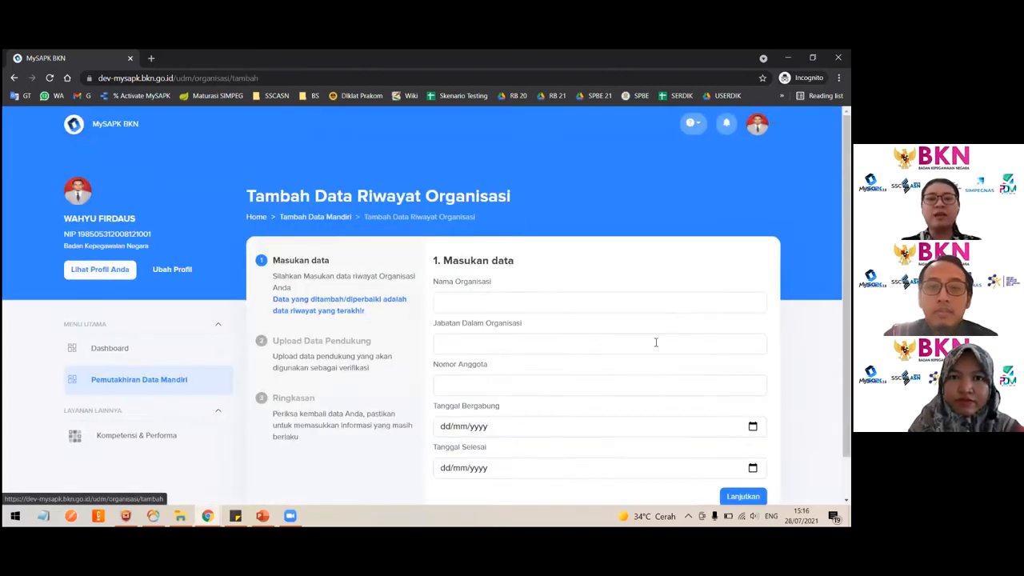
scroll(633, 372, down, 1)
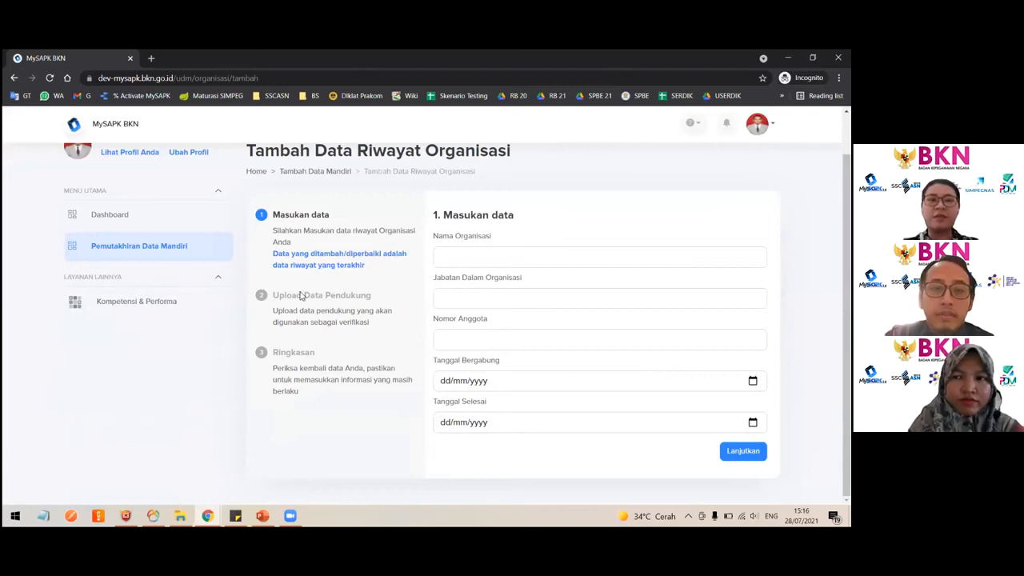
click(175, 250)
- Reopen the organisation history and return to the update categories to check their statuses
scroll(535, 368, down, 2)
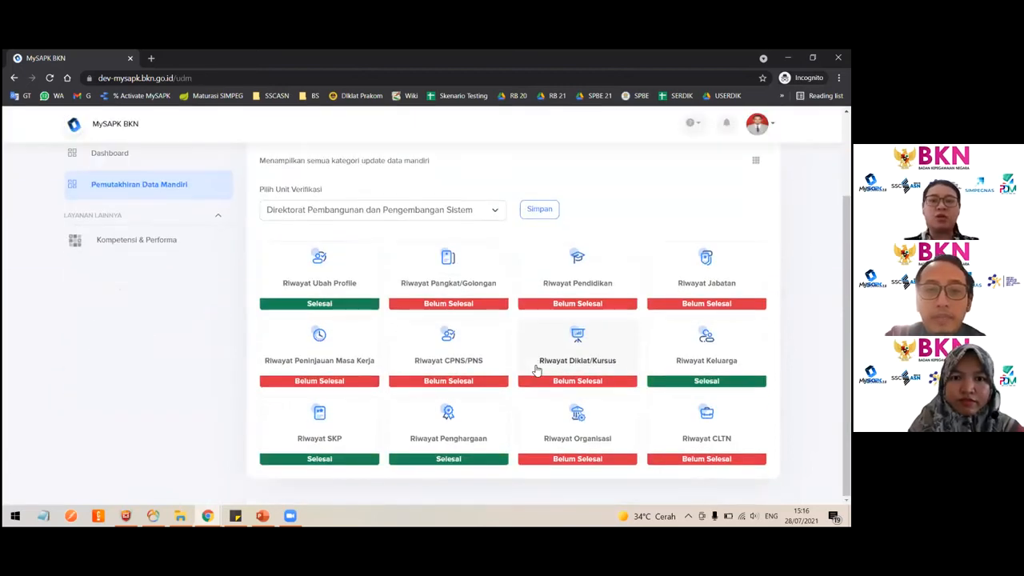
click(540, 422)
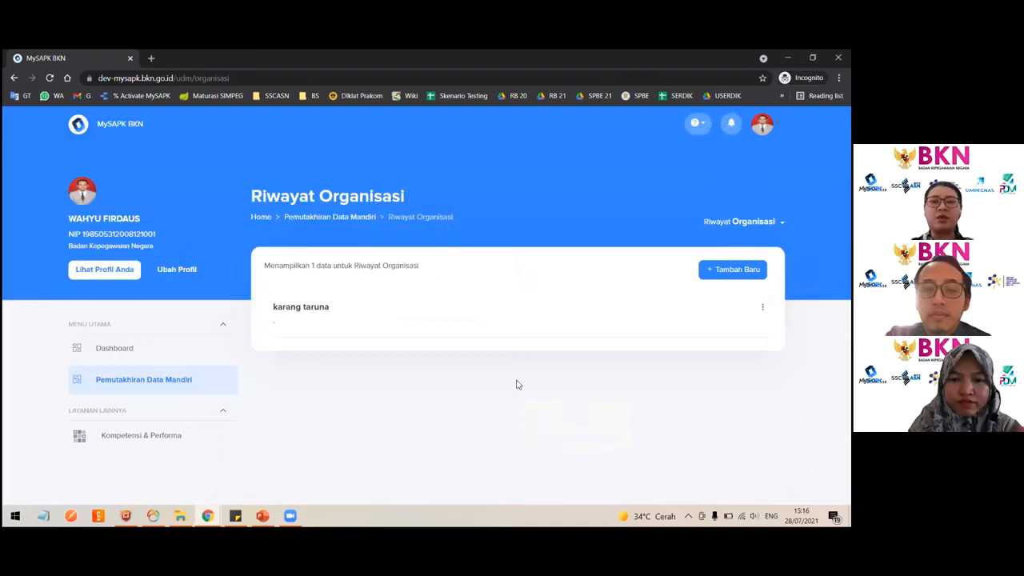
click(201, 376)
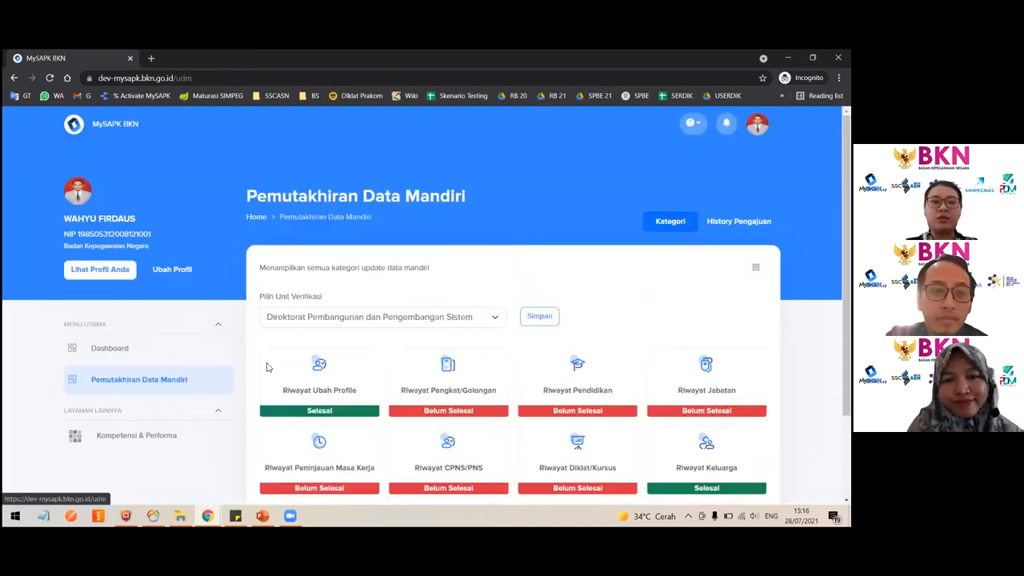
scroll(663, 389, down, 3)
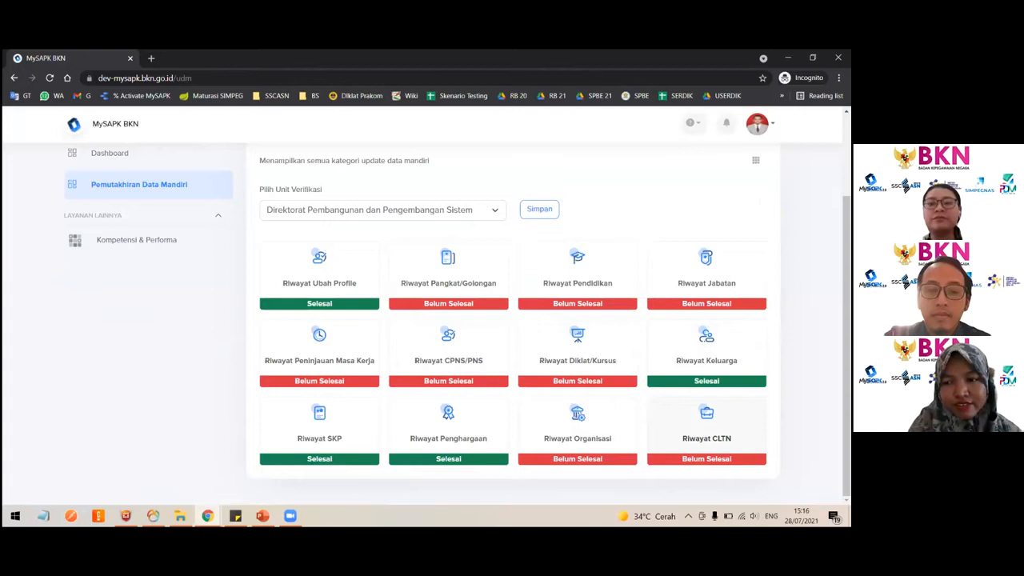
- Open the CLTN history and view the details of the Penetapan CLTN record
click(707, 431)
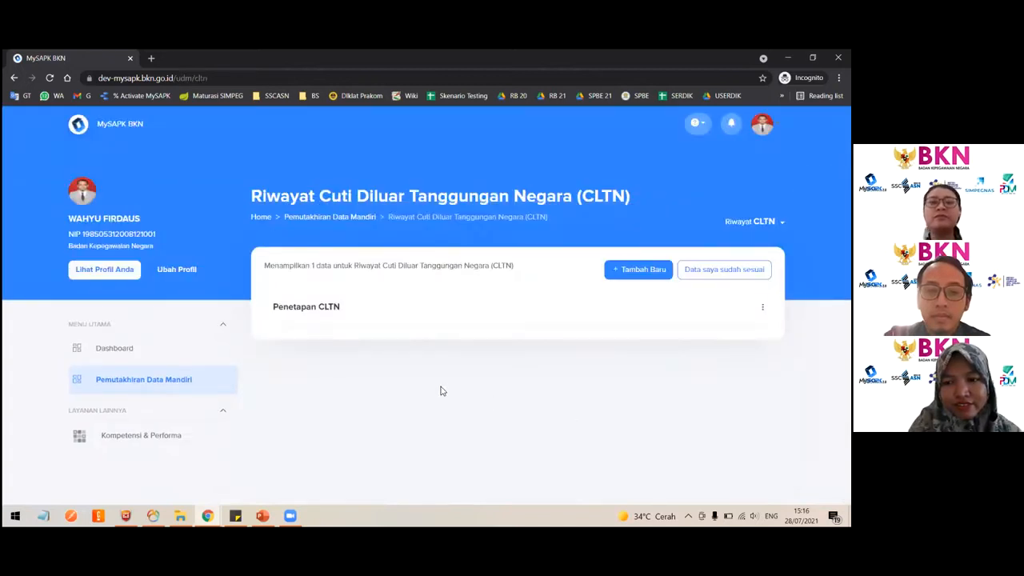
click(350, 307)
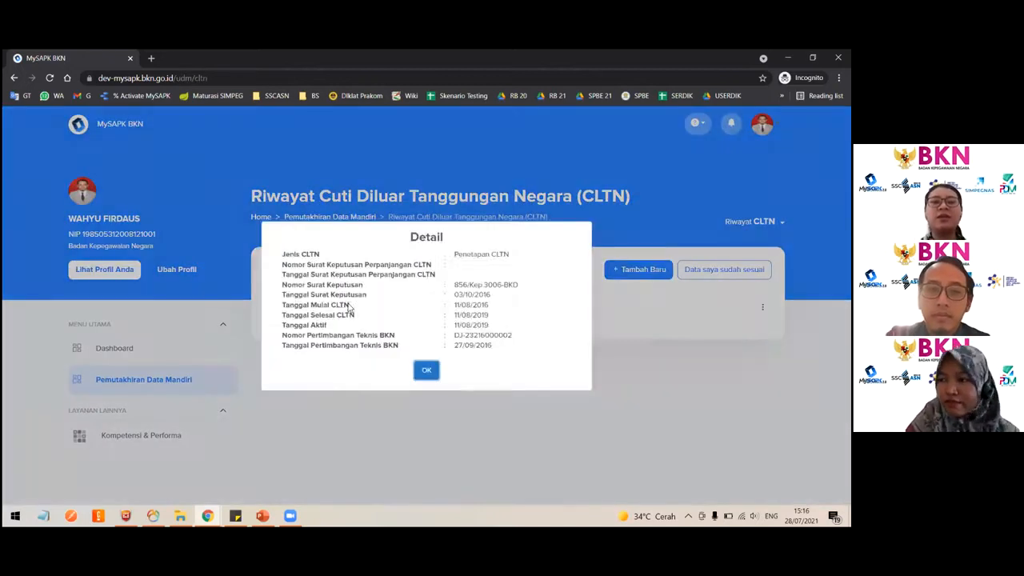
click(427, 391)
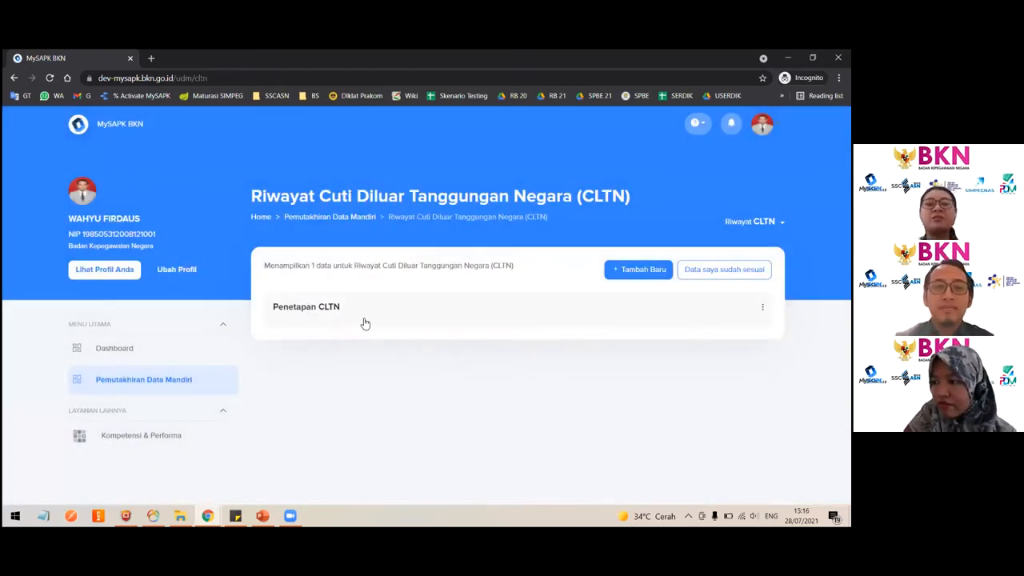
- Start a new CLTN record, trying the CLTN types and choosing Pengaktifan Kembali dari CLTN
click(638, 271)
click(567, 300)
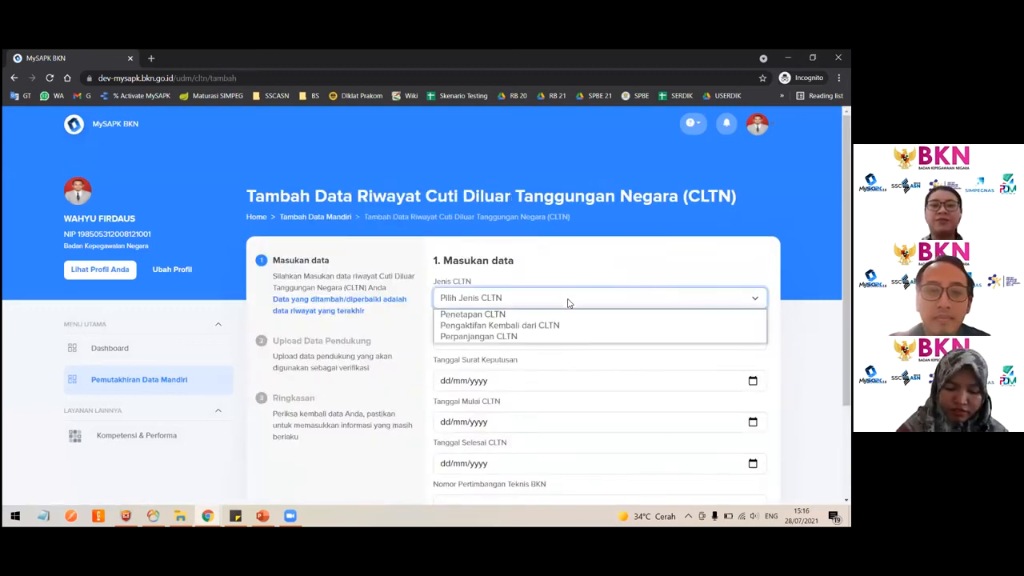
click(501, 328)
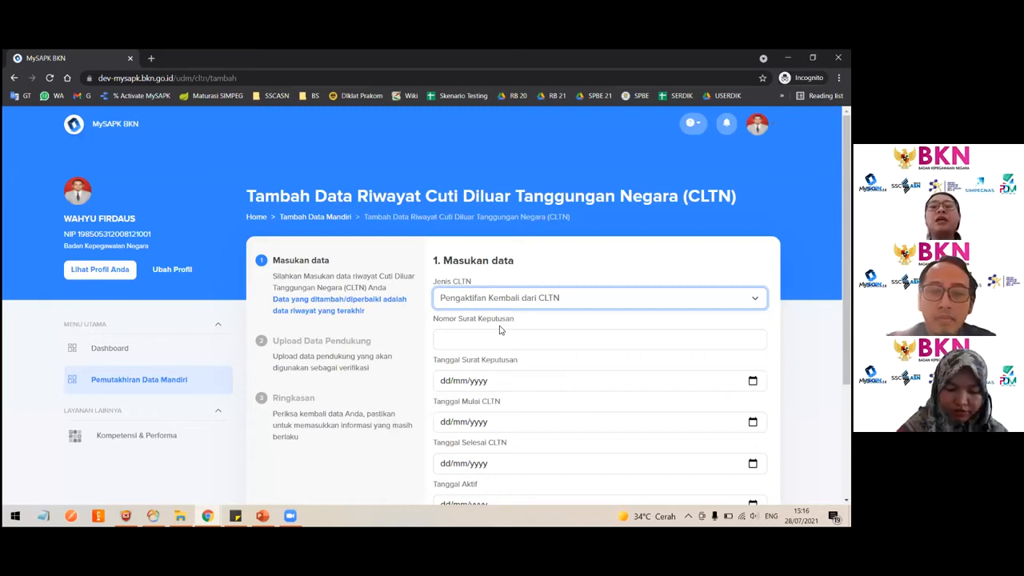
click(485, 304)
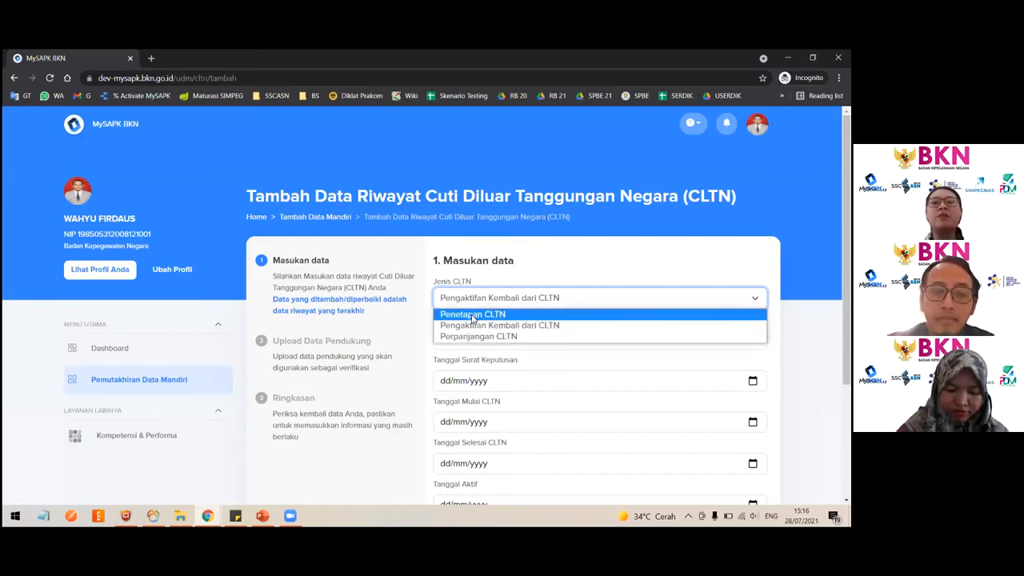
click(472, 317)
scroll(584, 456, down, 3)
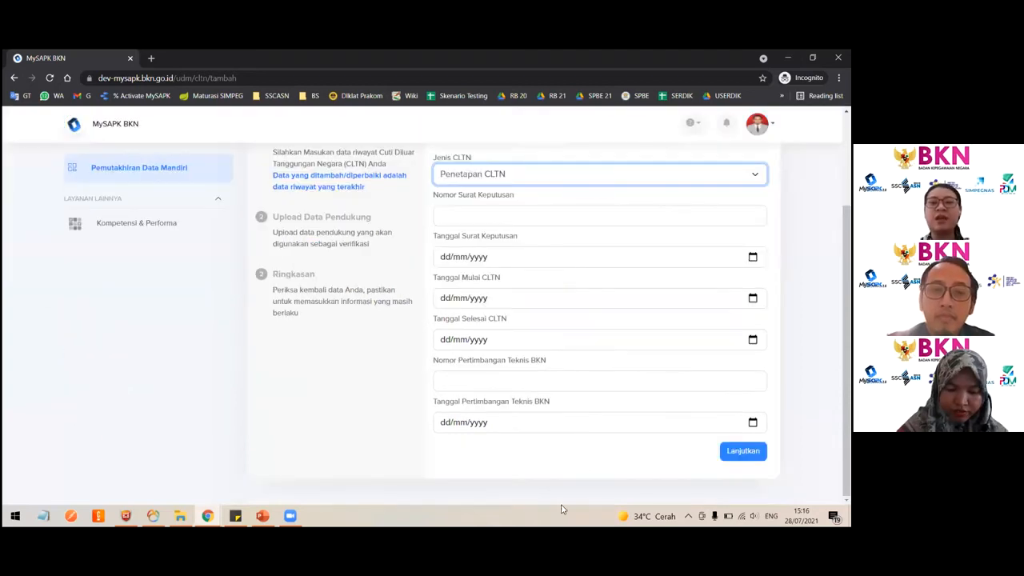
scroll(501, 256, up, 3)
click(493, 261)
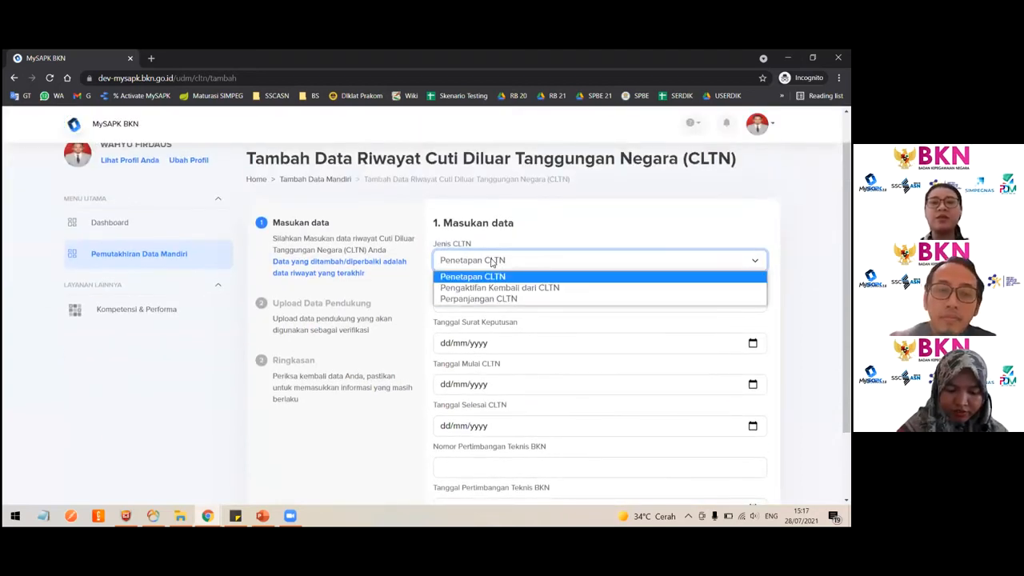
click(492, 288)
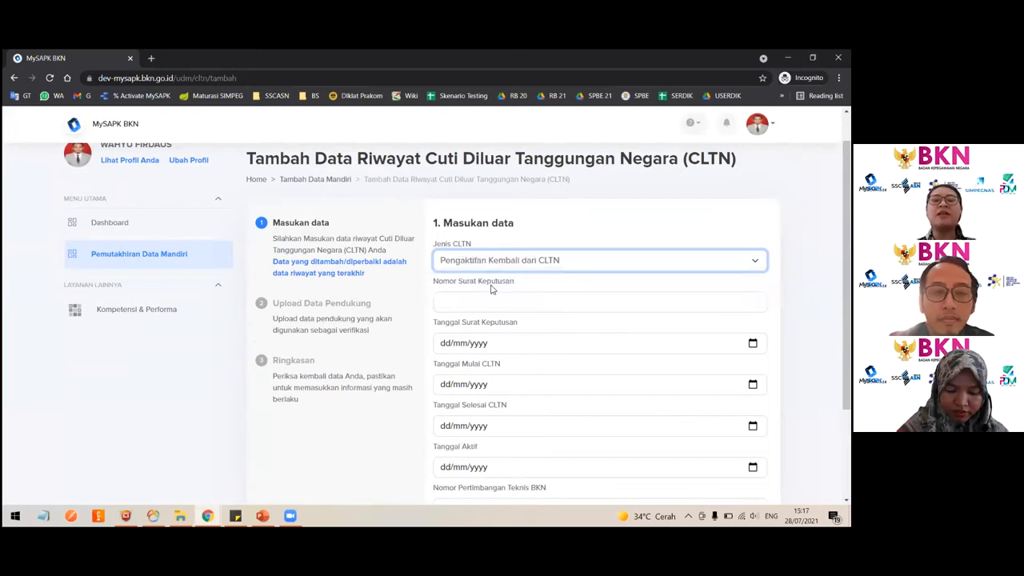
click(474, 260)
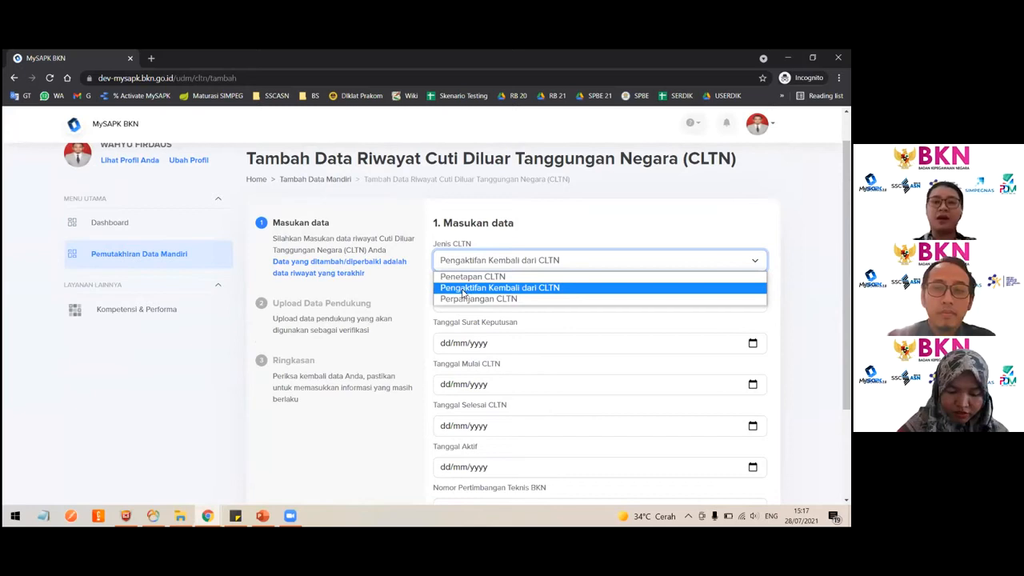
click(470, 289)
- Enter 1234 as the Nomor Surat Keputusan and set the Tanggal Surat Keputusan to 28/07/2021
click(506, 322)
click(490, 267)
click(484, 286)
click(459, 302)
text(1234)
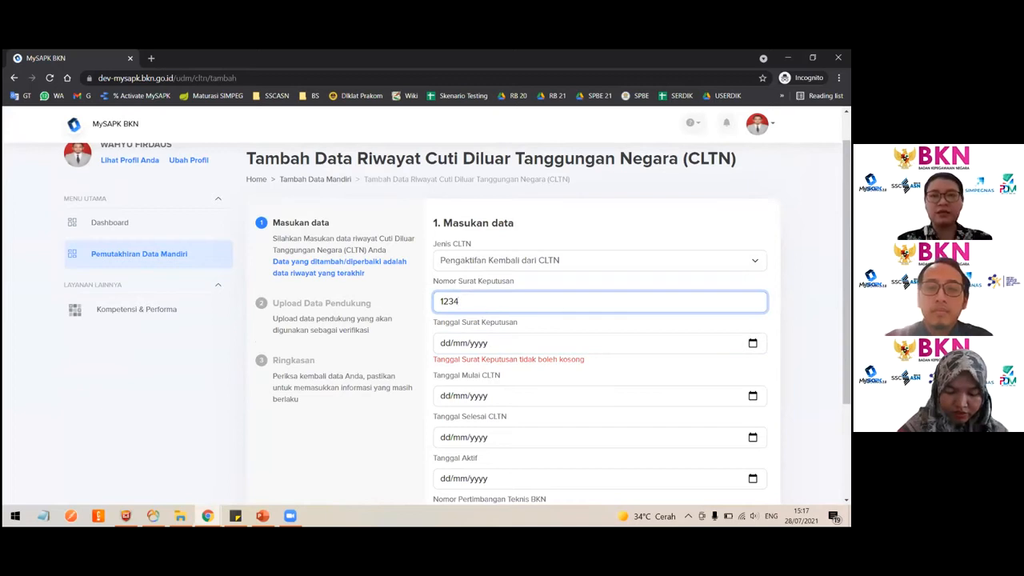
click(753, 343)
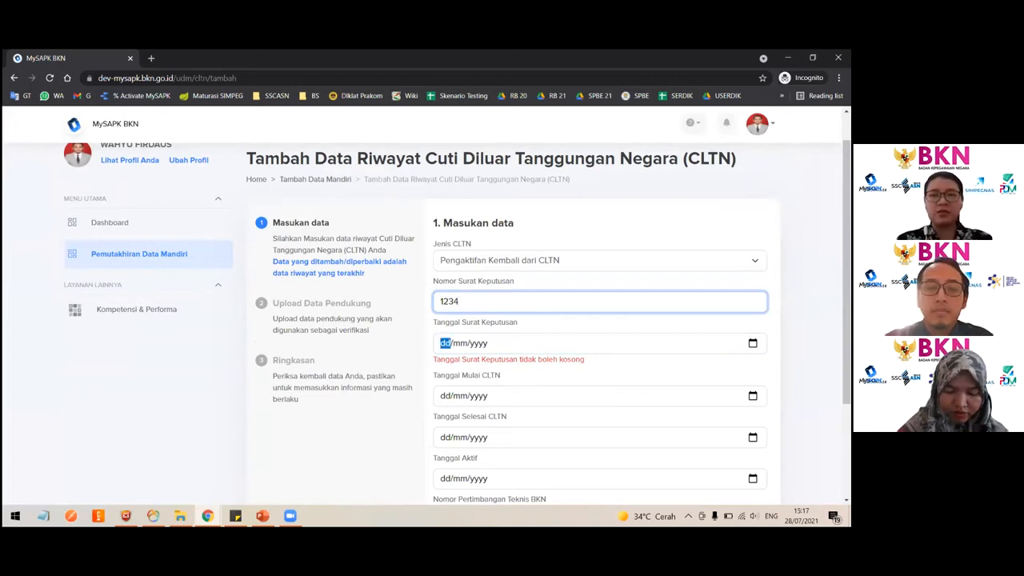
click(495, 289)
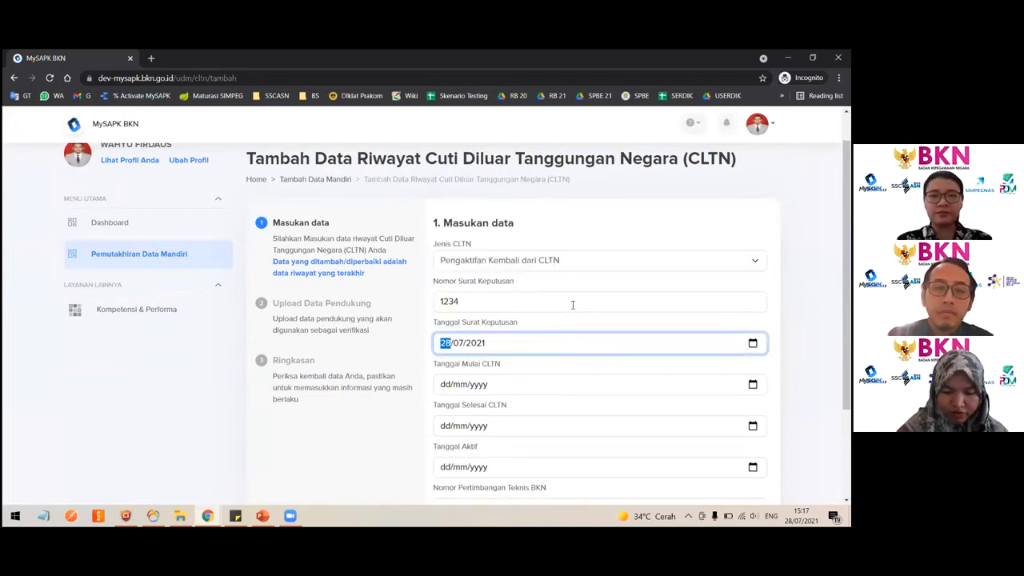
- Switch the CLTN type to Penetapan CLTN and back to Pengaktifan Kembali dari CLTN to compare the fields
scroll(520, 292, down, 1)
click(545, 232)
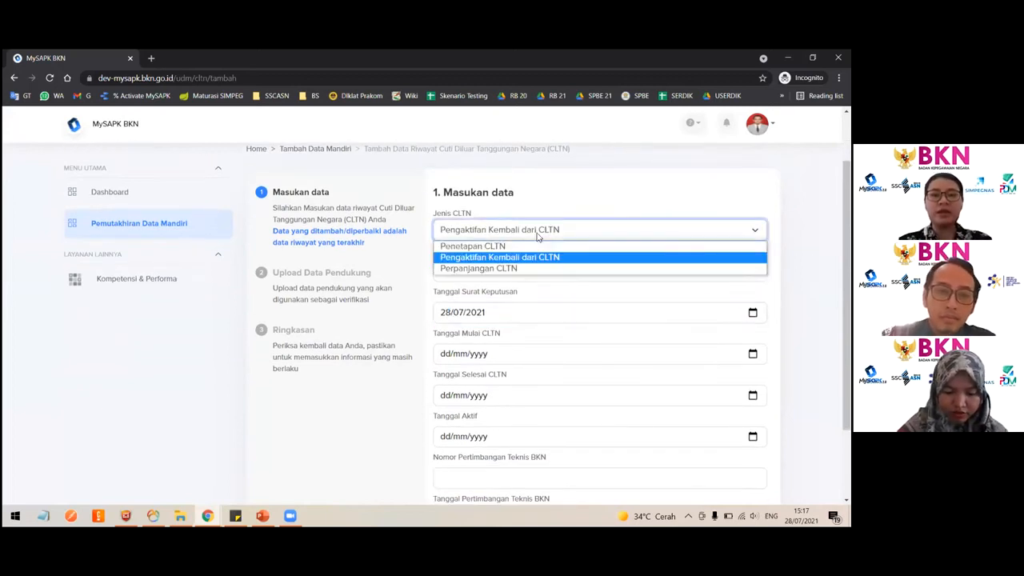
click(525, 246)
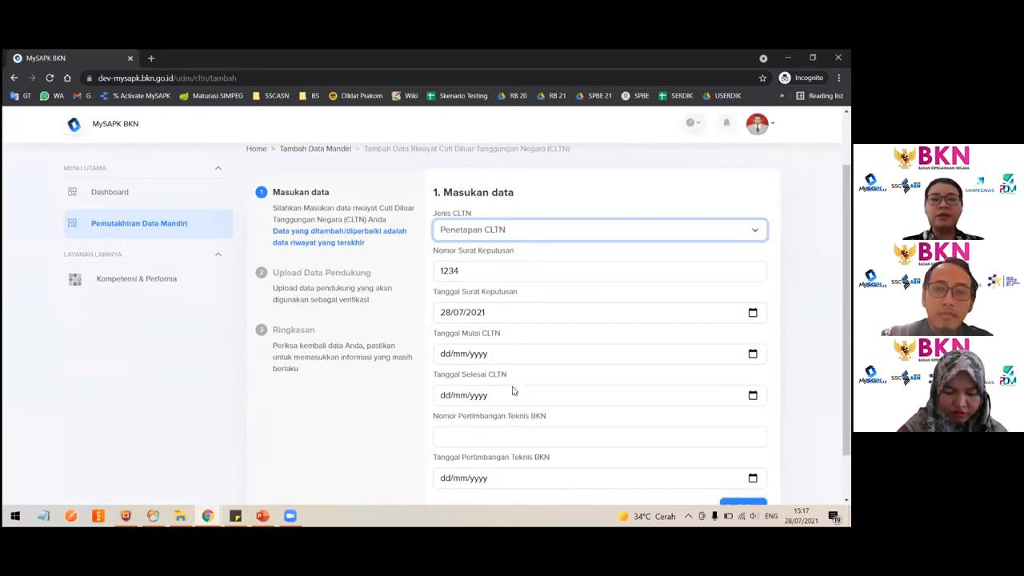
click(505, 440)
scroll(504, 449, down, 2)
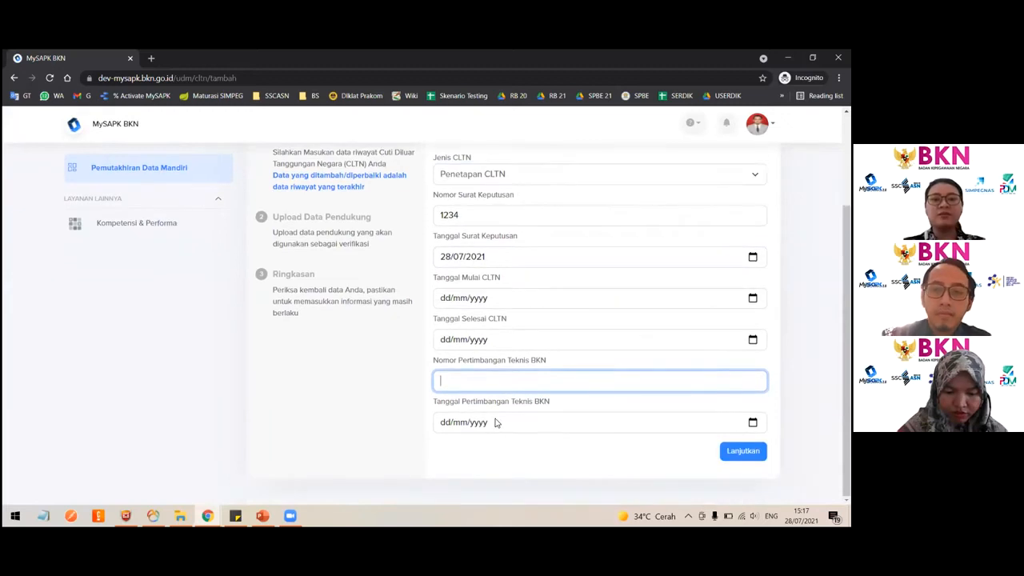
scroll(496, 400, up, 3)
click(483, 290)
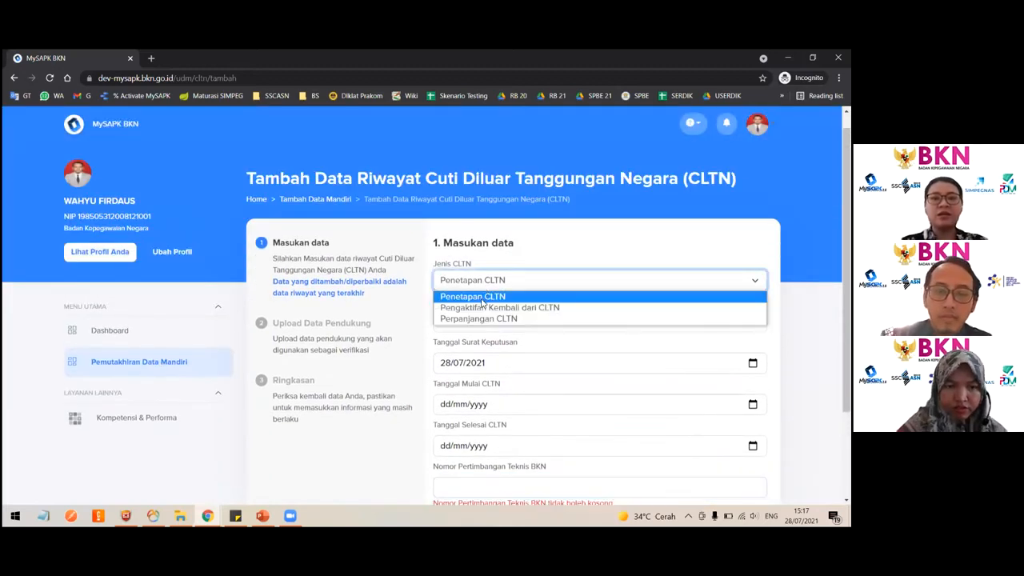
click(484, 307)
scroll(483, 308, down, 2)
scroll(482, 308, down, 1)
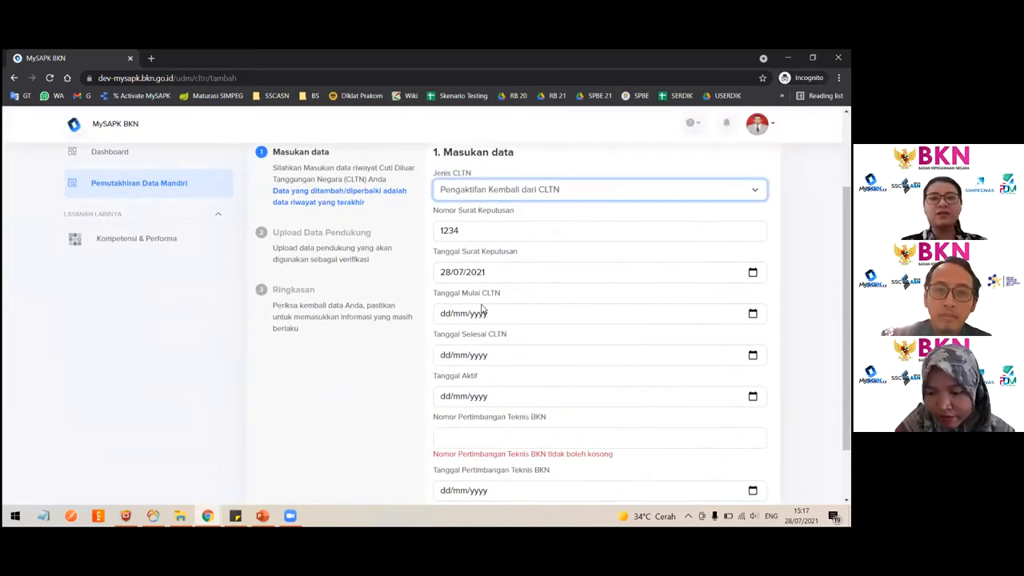
scroll(482, 308, down, 2)
scroll(483, 308, up, 3)
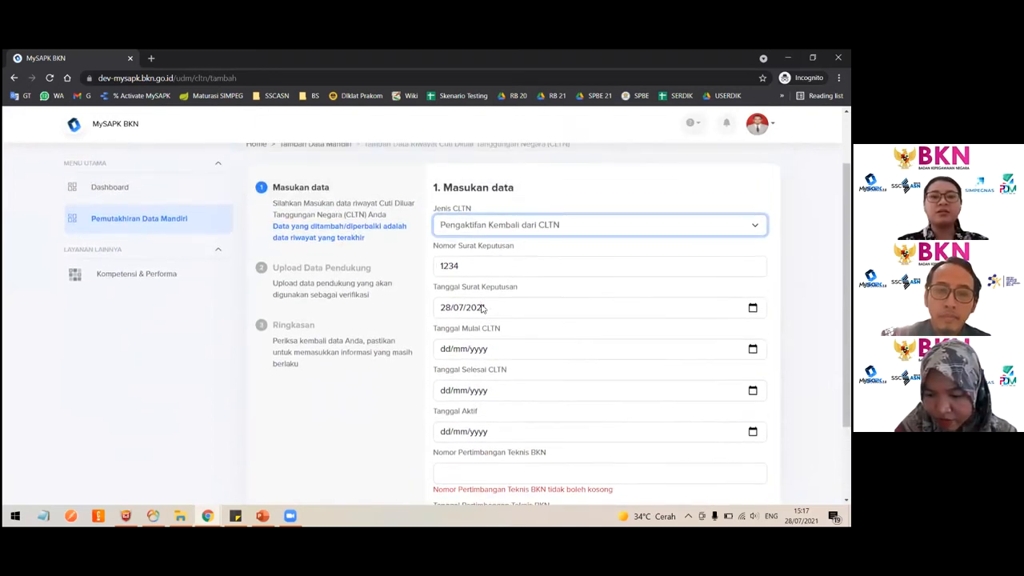
- Switch the CLTN type to Perpanjangan CLTN to view its extra fields, then back to Pengaktifan Kembali dari CLTN
click(488, 230)
click(476, 239)
click(478, 231)
click(474, 264)
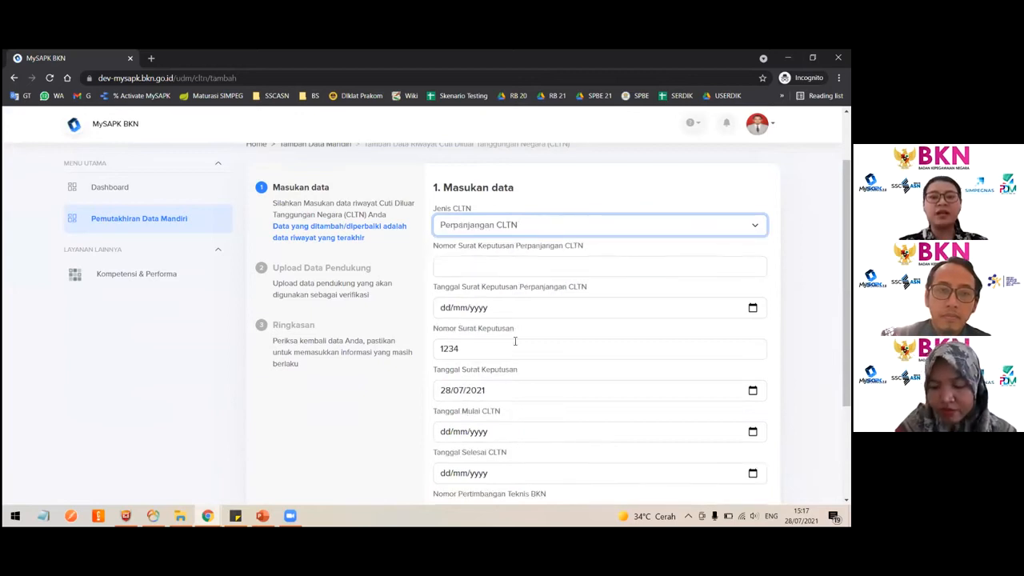
scroll(515, 341, down, 1)
click(504, 233)
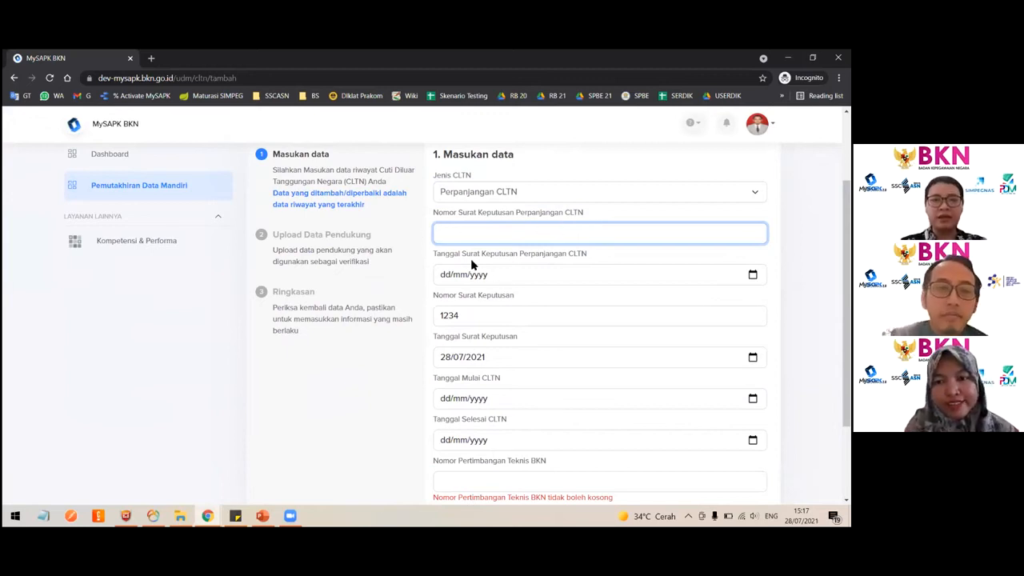
scroll(472, 265, down, 2)
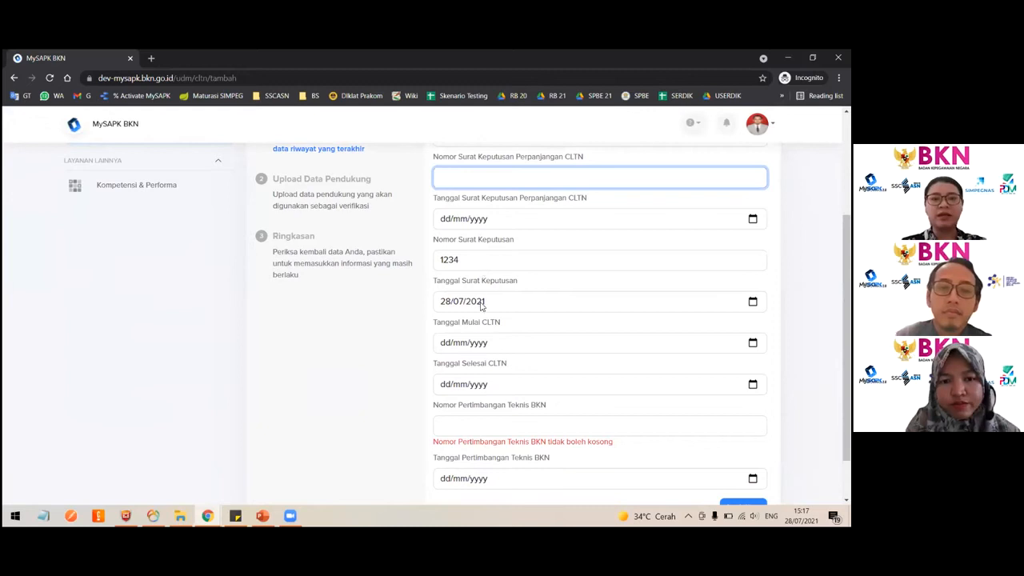
scroll(488, 416, down, 2)
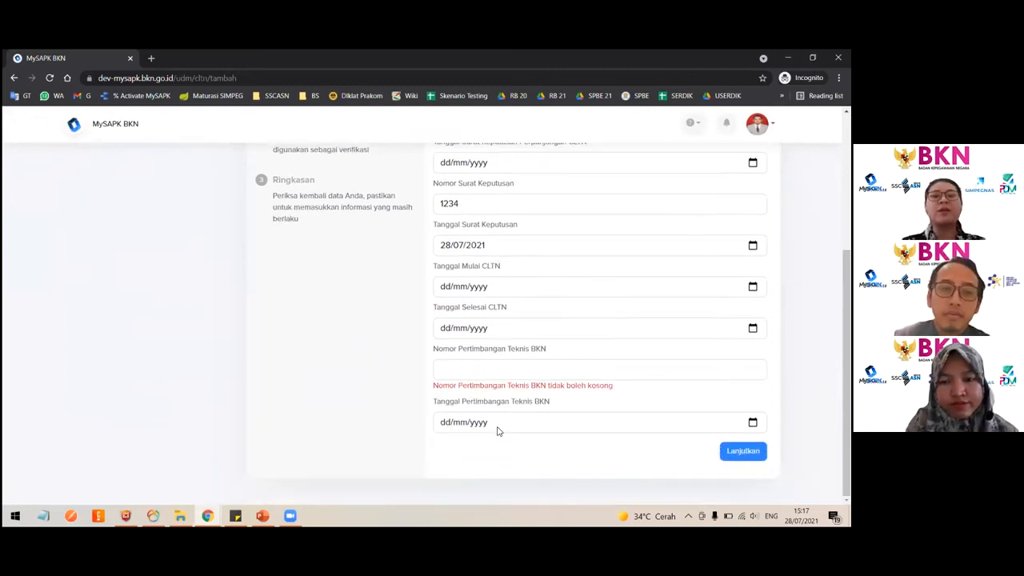
scroll(496, 431, up, 5)
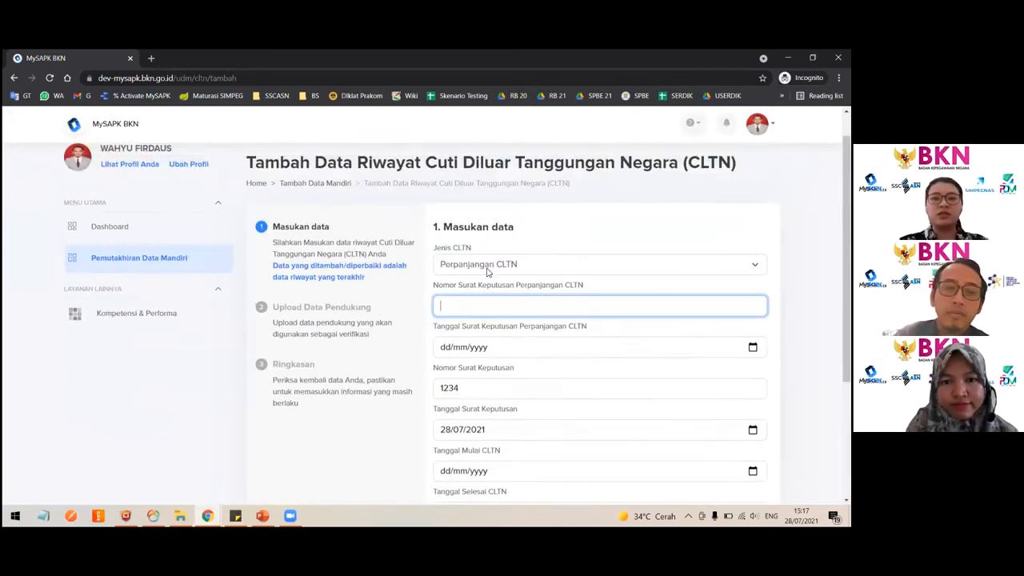
click(487, 265)
click(478, 290)
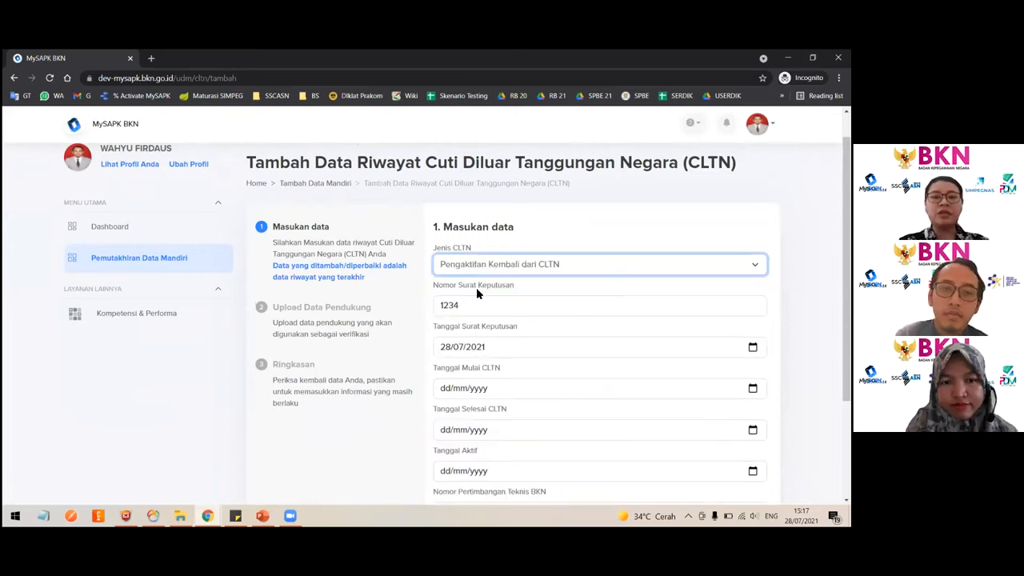
click(474, 272)
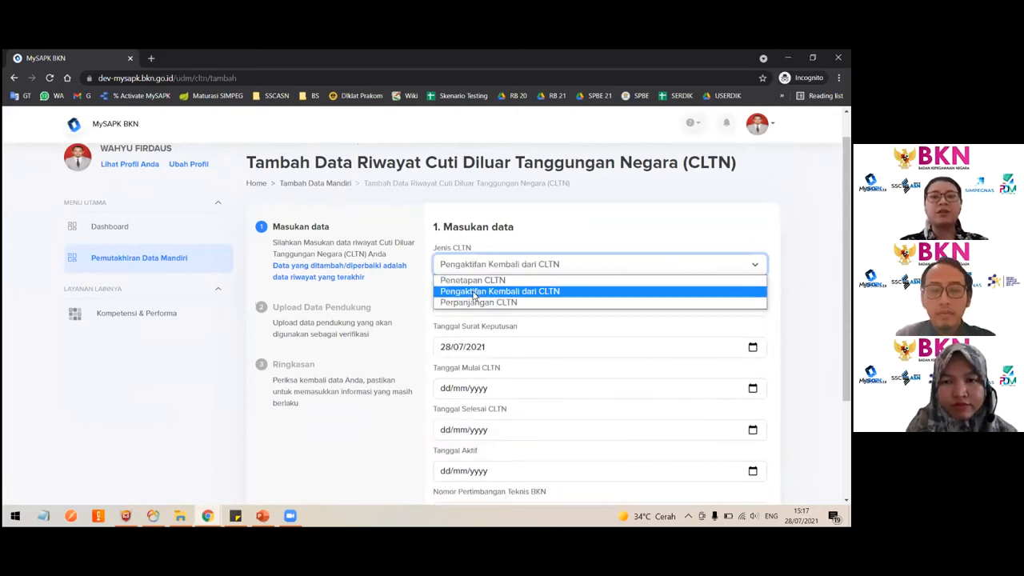
click(475, 294)
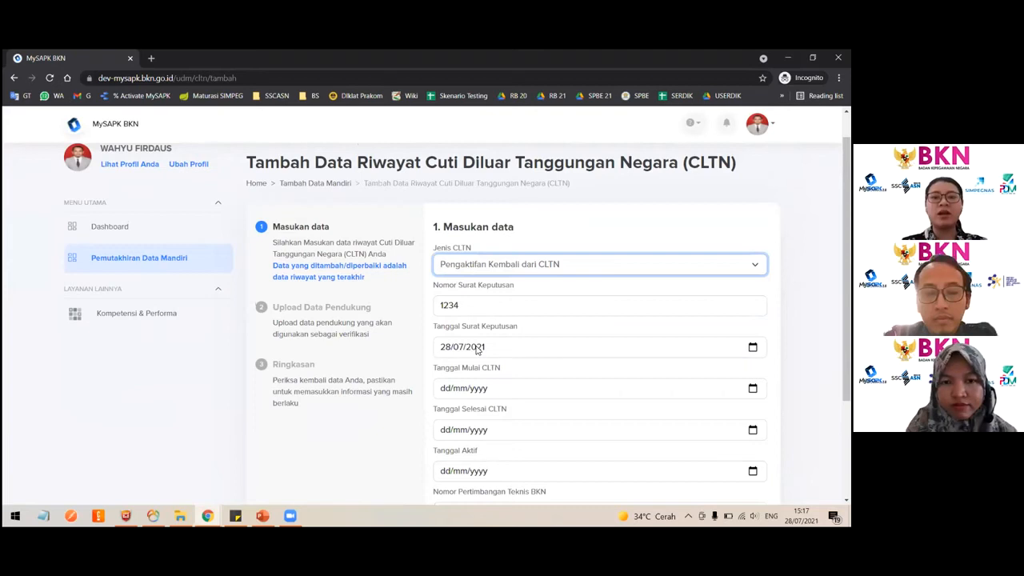
- Enter 457 as the Nomor Pertimbangan Teknis BKN and pick the Tanggal Pertimbangan Teknis BKN
scroll(478, 350, down, 3)
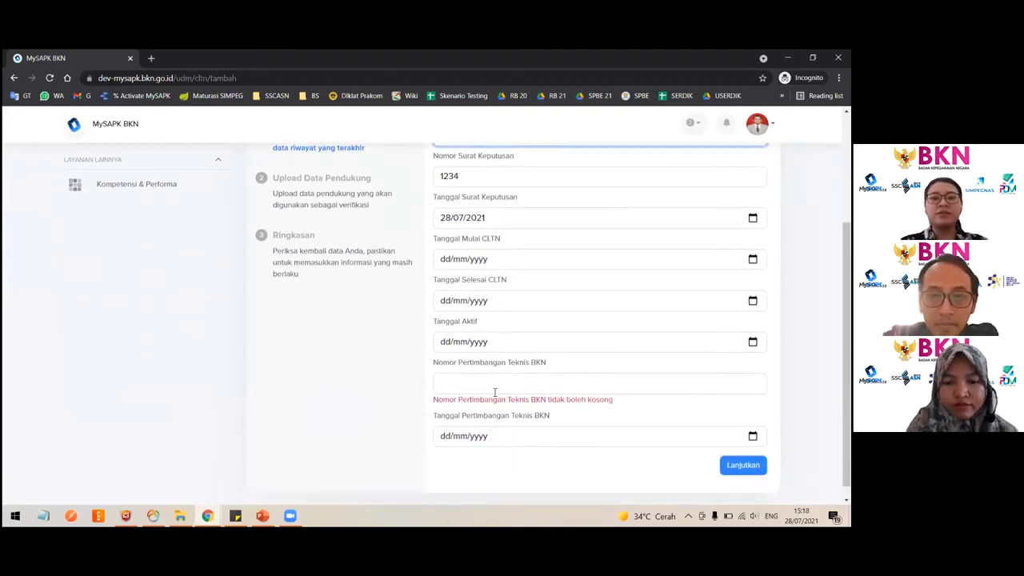
click(474, 383)
text(457)
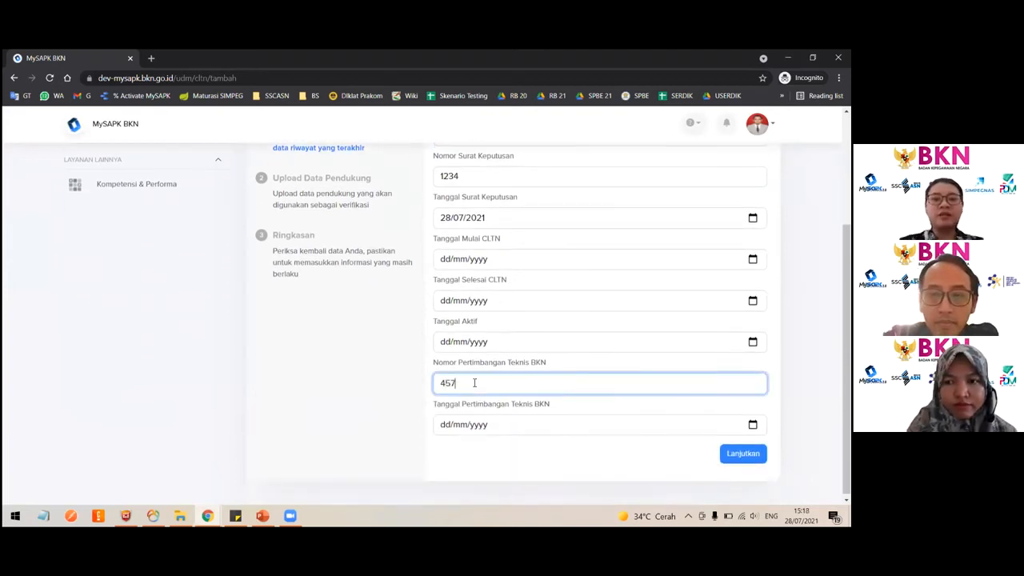
click(475, 424)
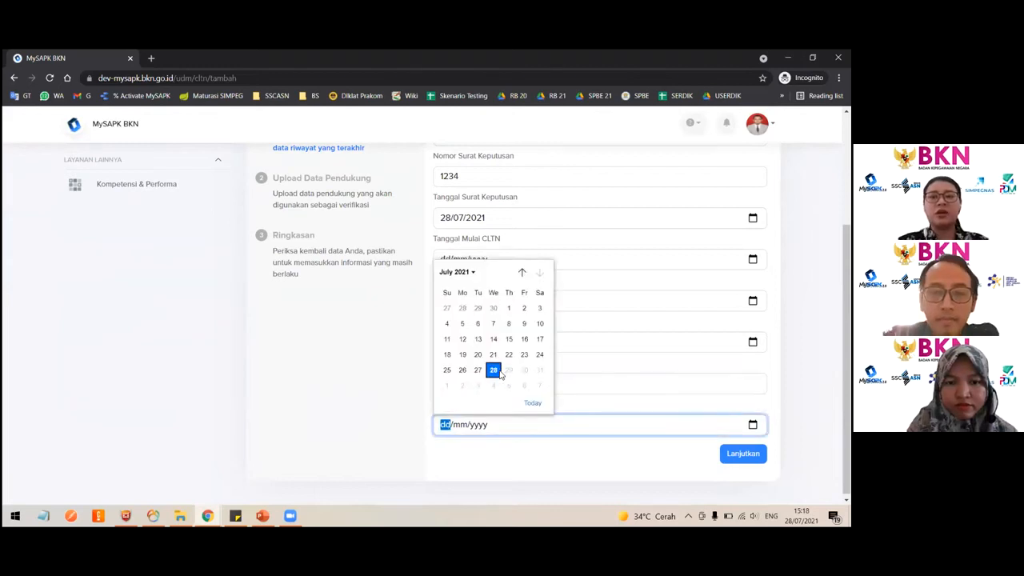
click(476, 369)
scroll(577, 370, up, 2)
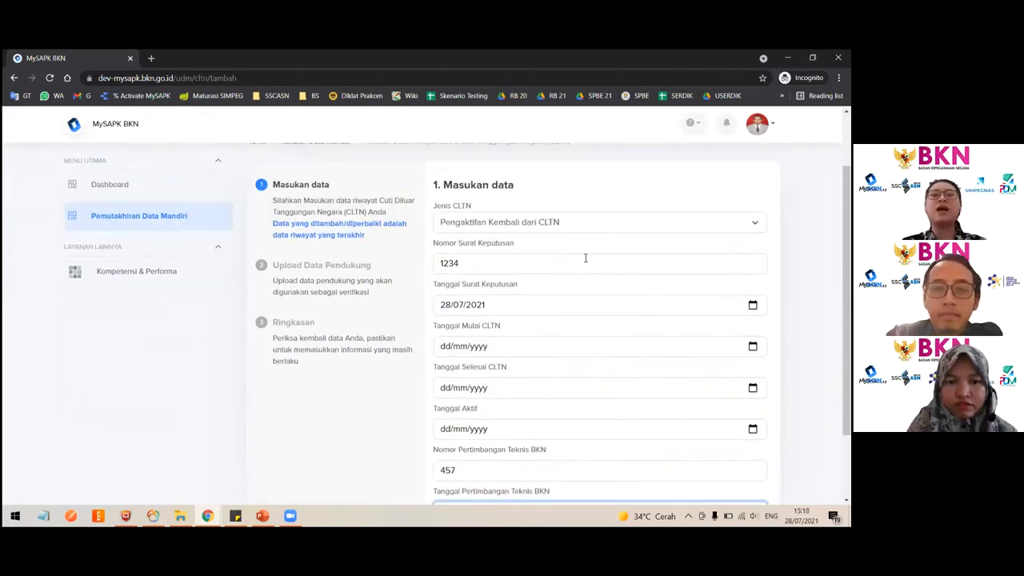
- Set both Tanggal Mulai CLTN and Tanggal Selesai CLTN to 28/07/2021
click(550, 225)
click(549, 225)
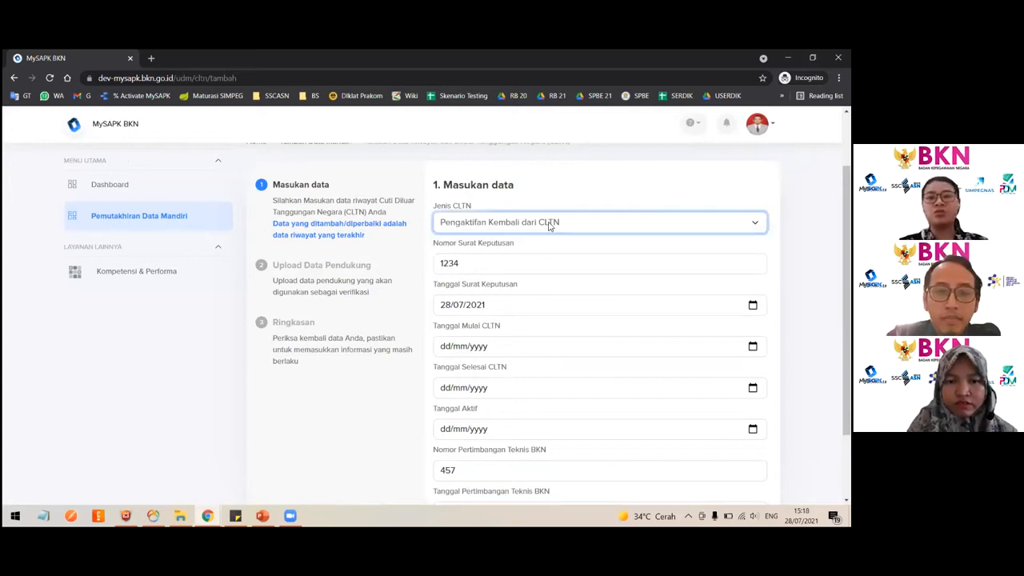
click(753, 346)
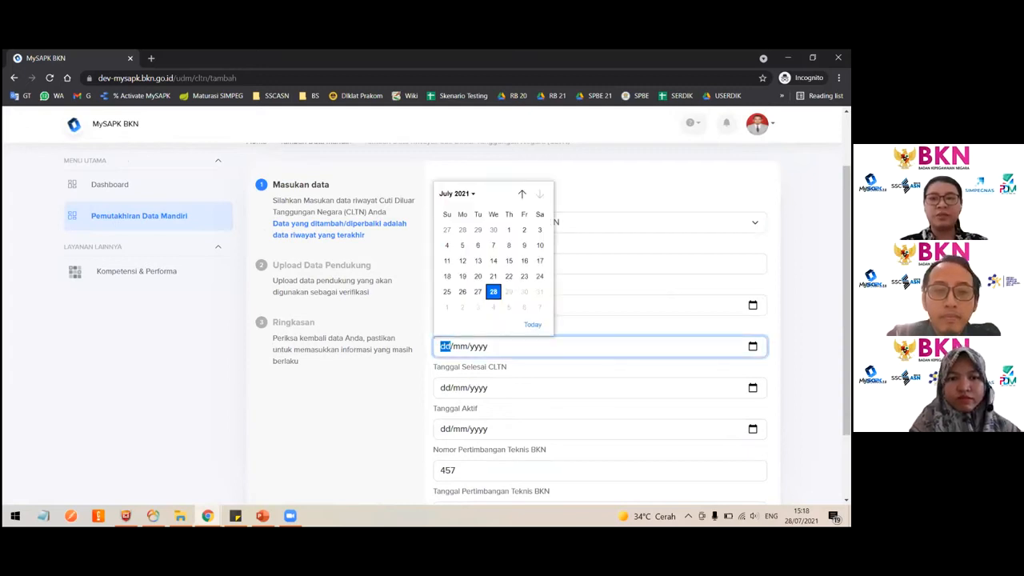
click(494, 292)
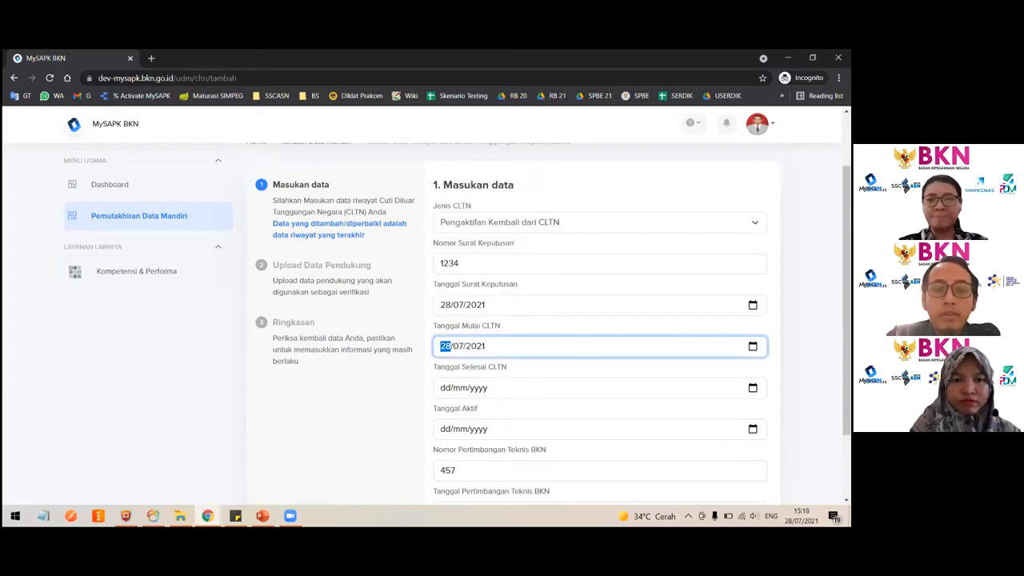
click(753, 387)
click(495, 334)
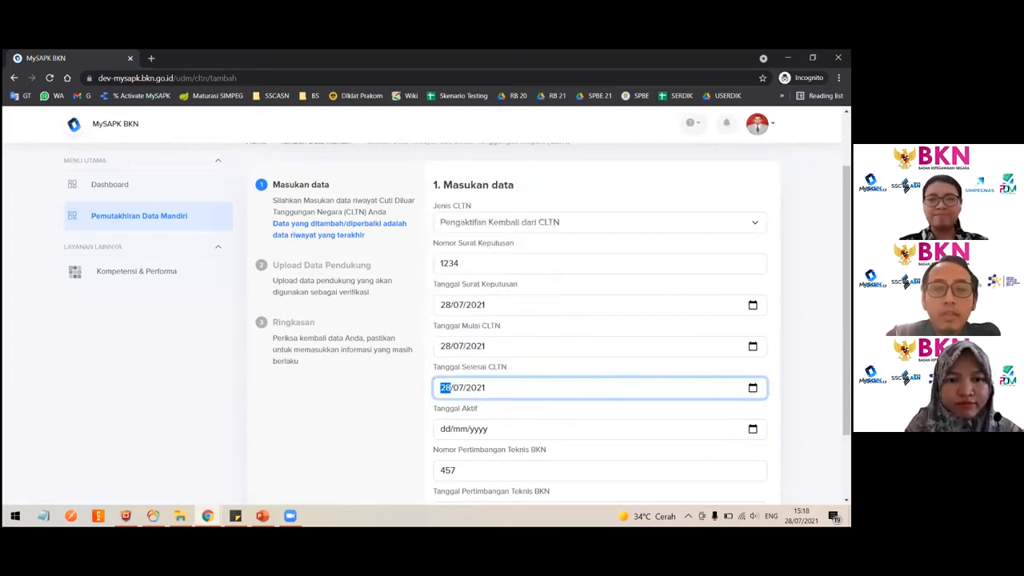
- Set Tanggal Aktif to 28/07/2021 and proceed to the supporting-document upload stage
click(752, 429)
click(494, 375)
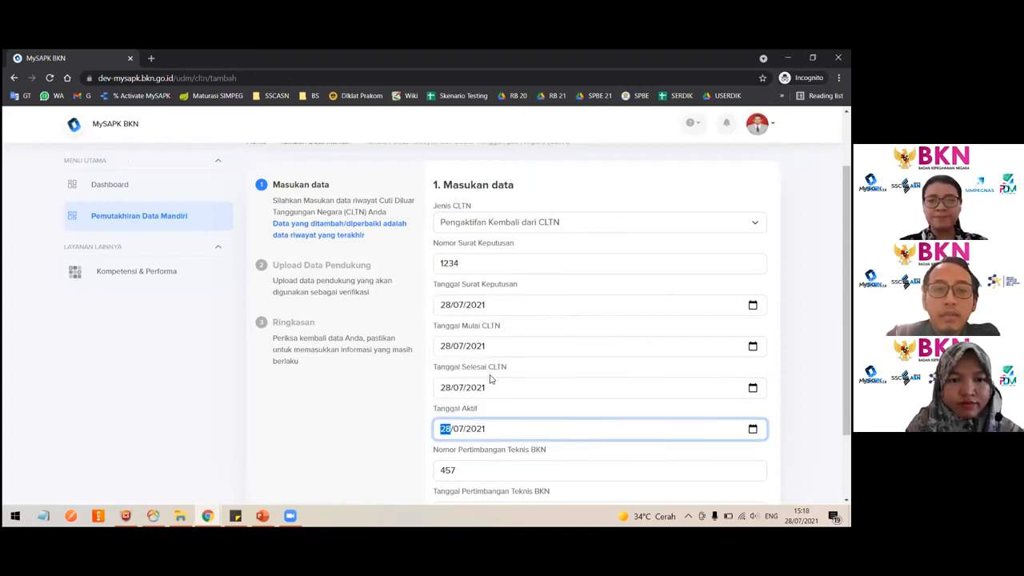
scroll(493, 376, down, 1)
click(742, 450)
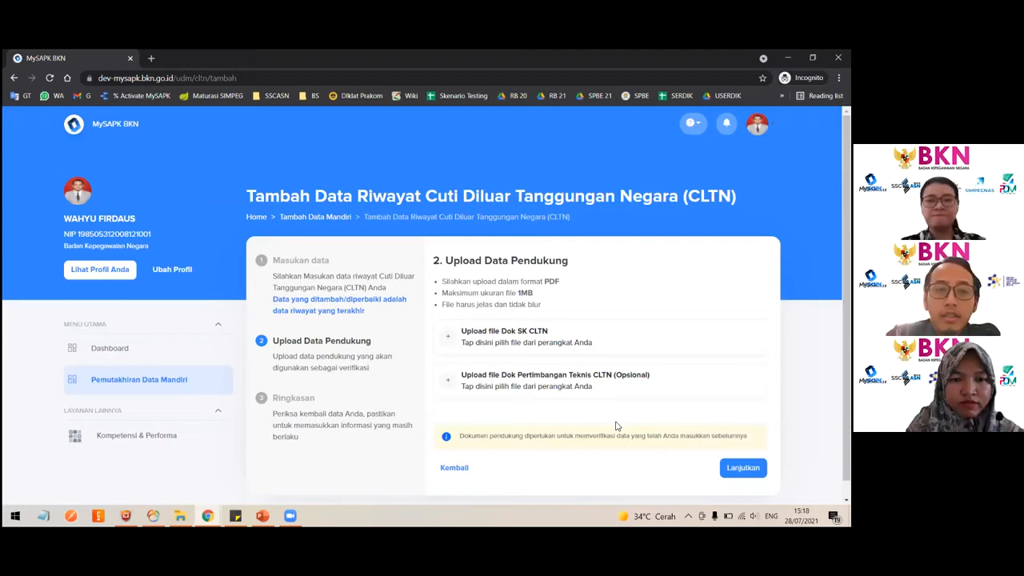
- Go back to review the entered CLTN data, then continue to the upload stage again
click(460, 470)
scroll(610, 434, down, 2)
scroll(610, 436, up, 3)
click(541, 255)
click(540, 258)
scroll(624, 359, down, 2)
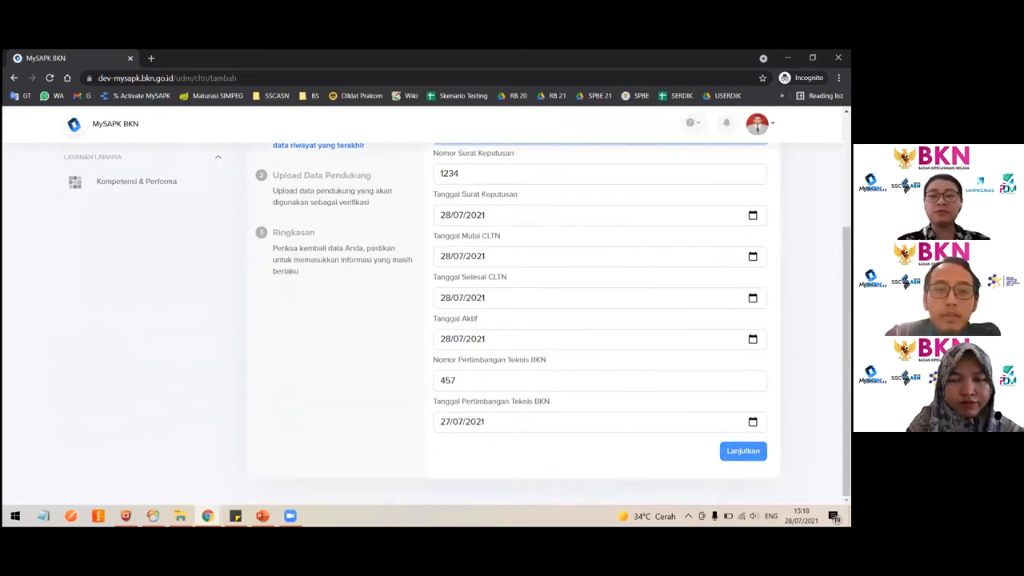
click(742, 451)
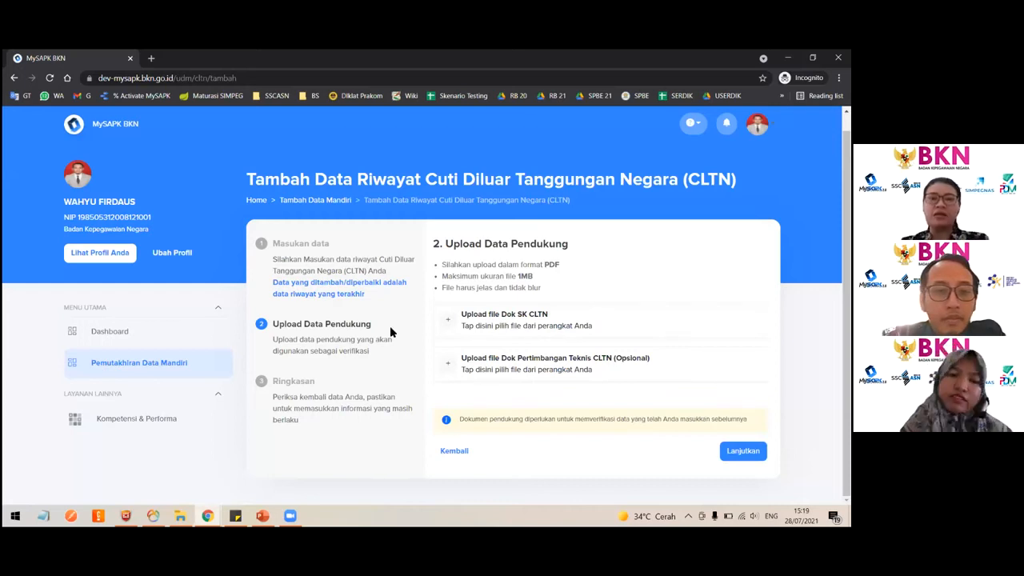
- Open the Riwayat CLTN category from Pemutakhiran Data Mandiri and confirm the existing CLTN data as correct
click(148, 362)
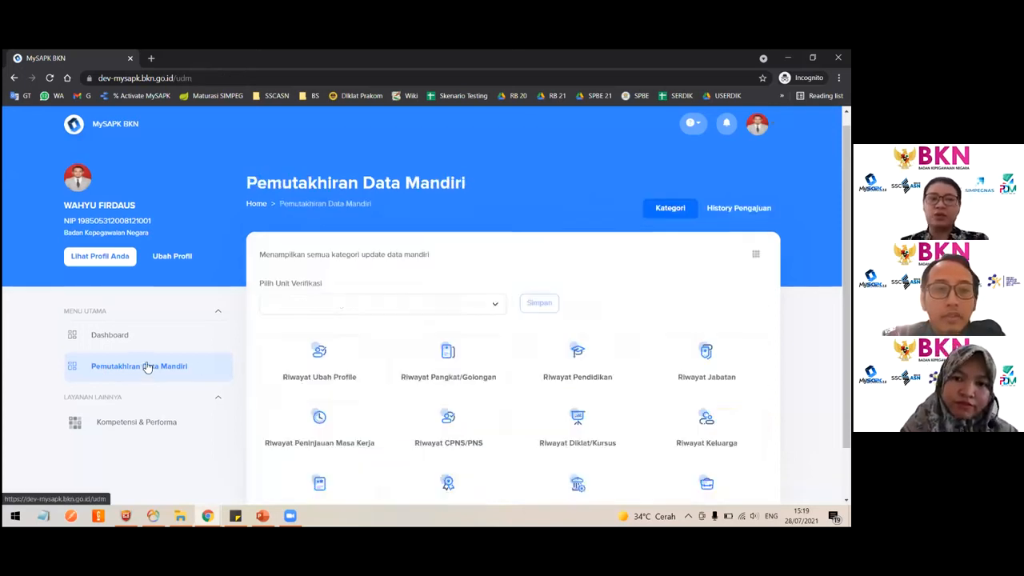
scroll(614, 419, down, 2)
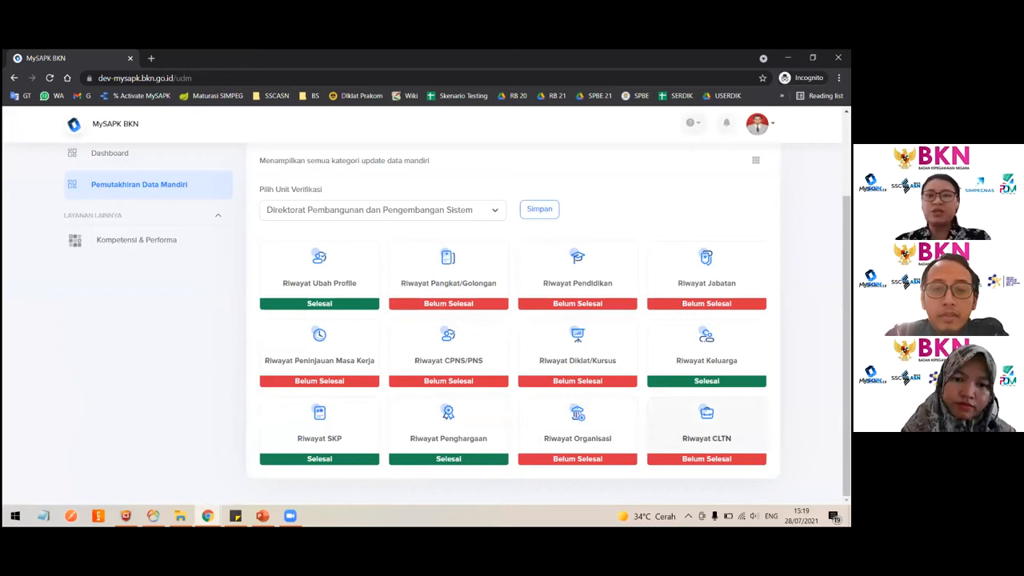
click(706, 438)
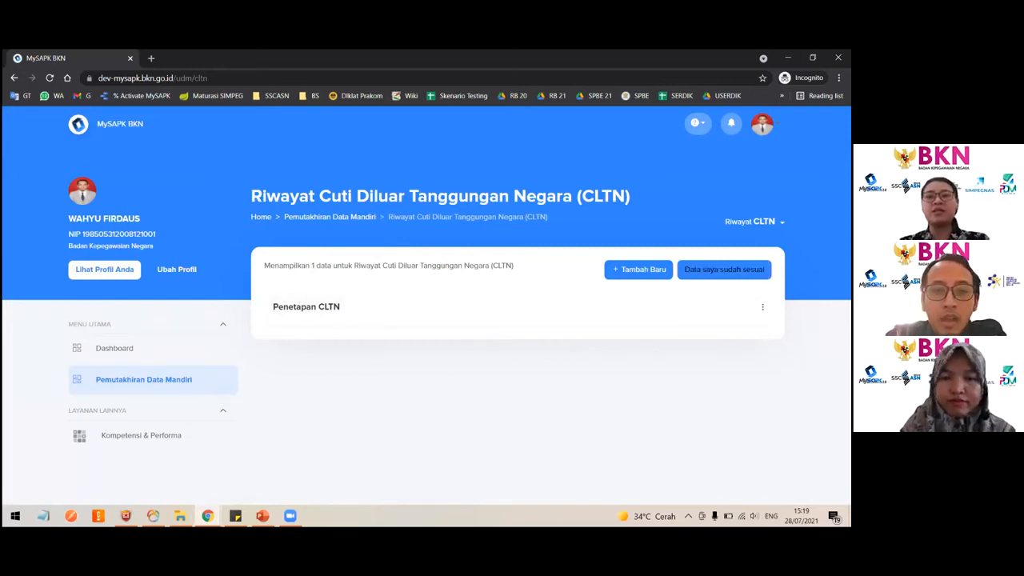
click(724, 269)
click(403, 369)
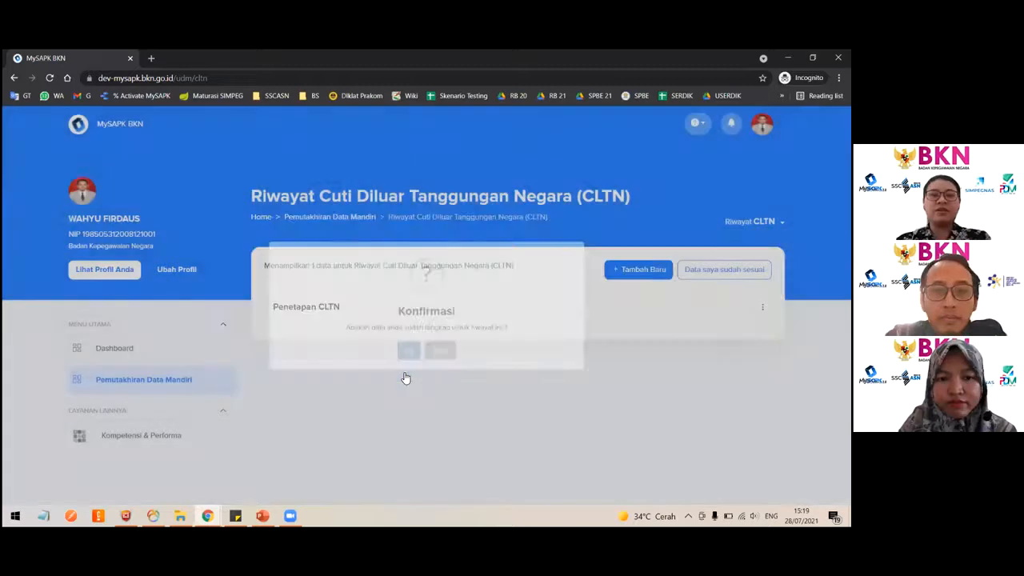
scroll(405, 377, down, 3)
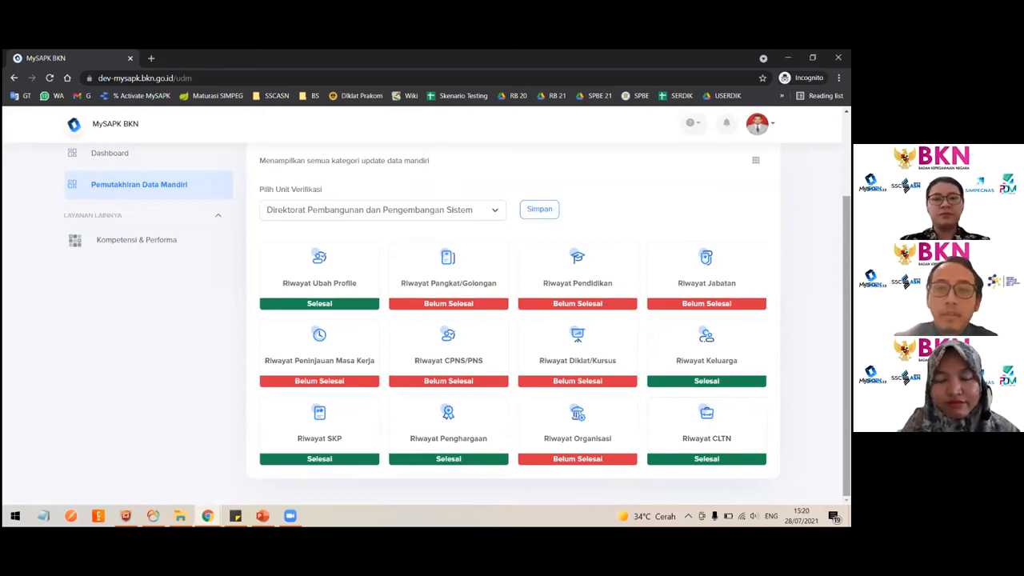
- Review the History Pengajuan submissions and the completion status of each update category
scroll(512, 320, up, 2)
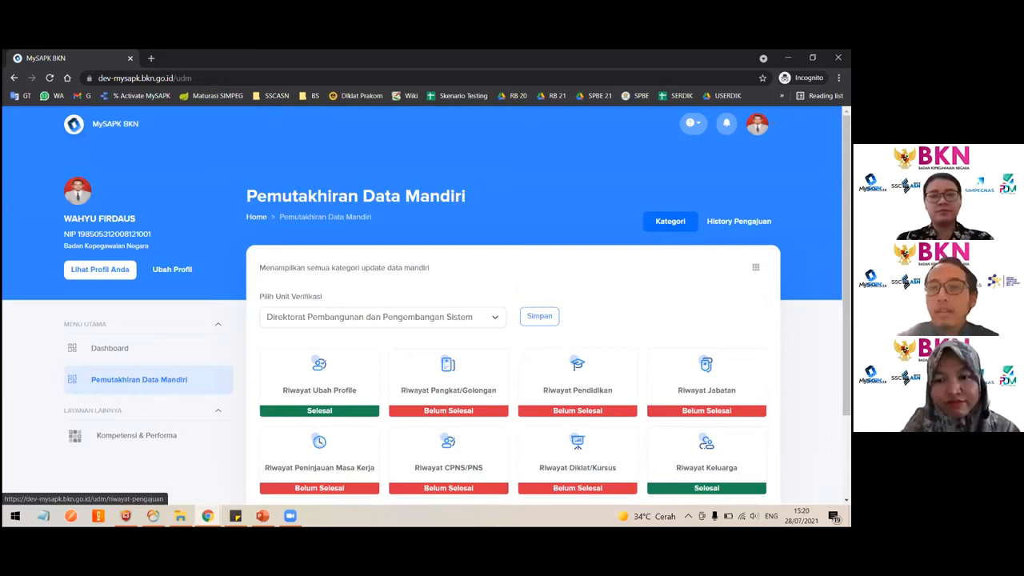
click(738, 221)
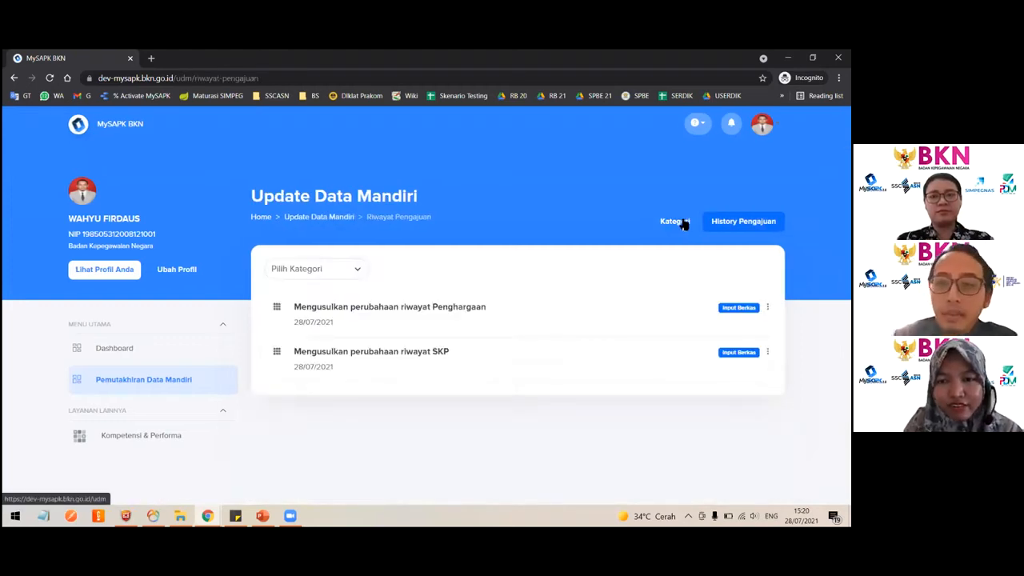
click(682, 223)
scroll(657, 344, down, 3)
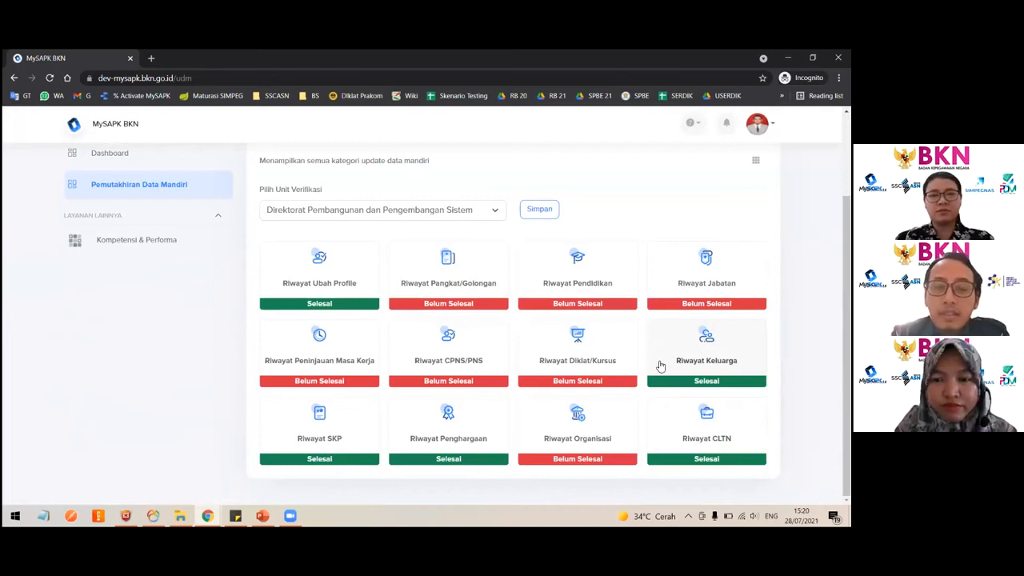
scroll(660, 365, up, 3)
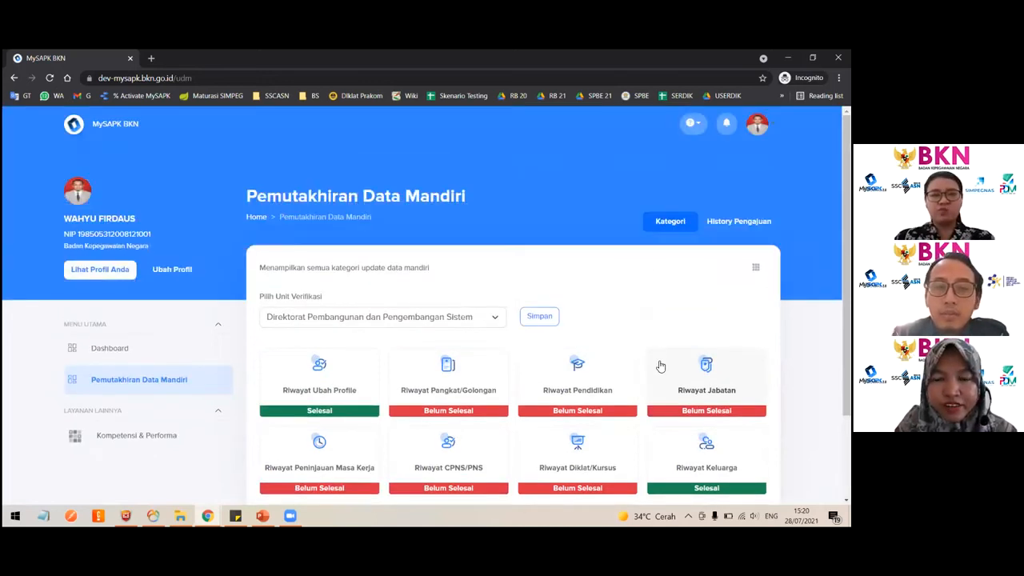
scroll(660, 366, down, 3)
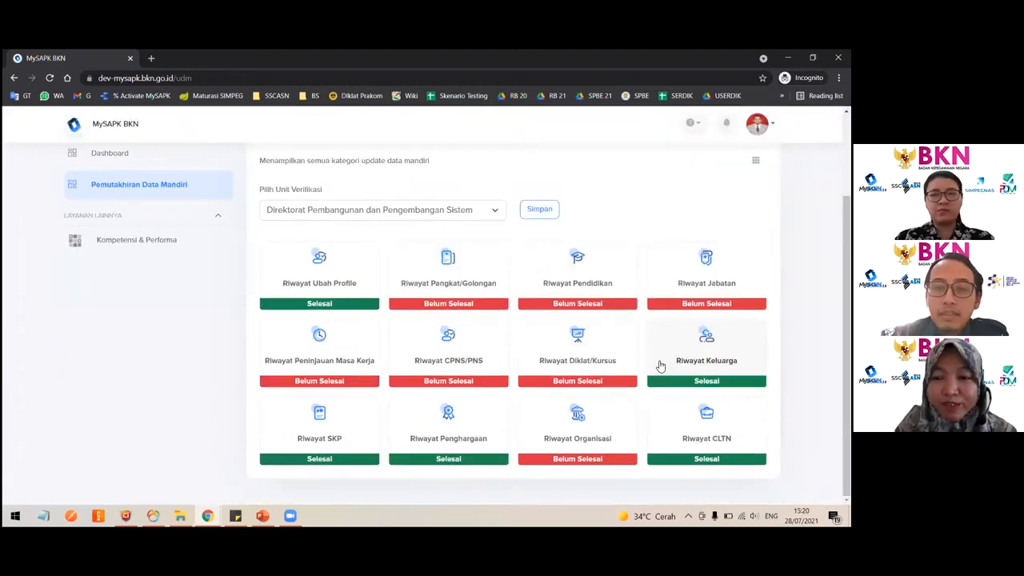
- Open the Dashboard to review the overall self-update progress
click(184, 191)
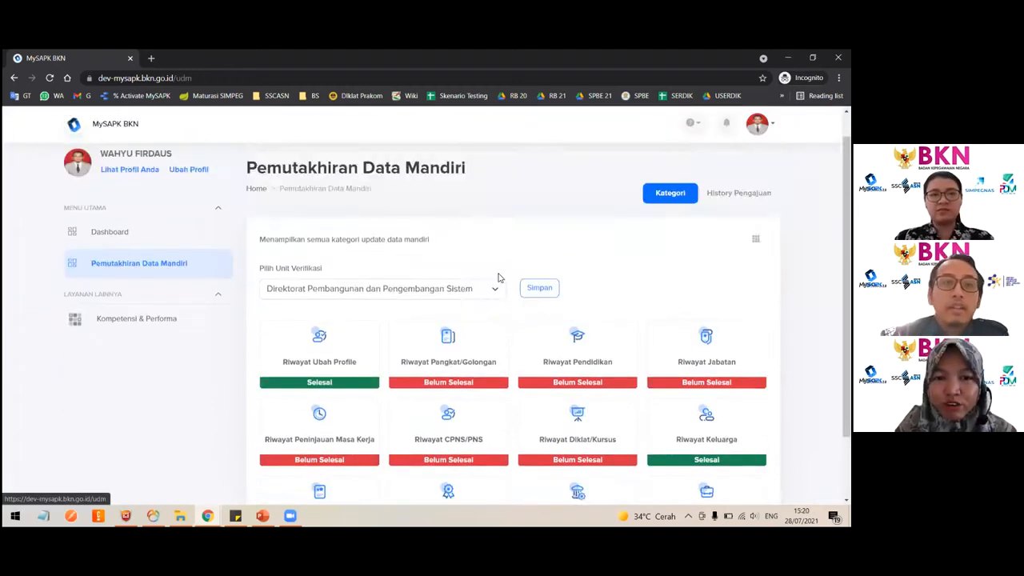
scroll(499, 277, up, 3)
click(117, 354)
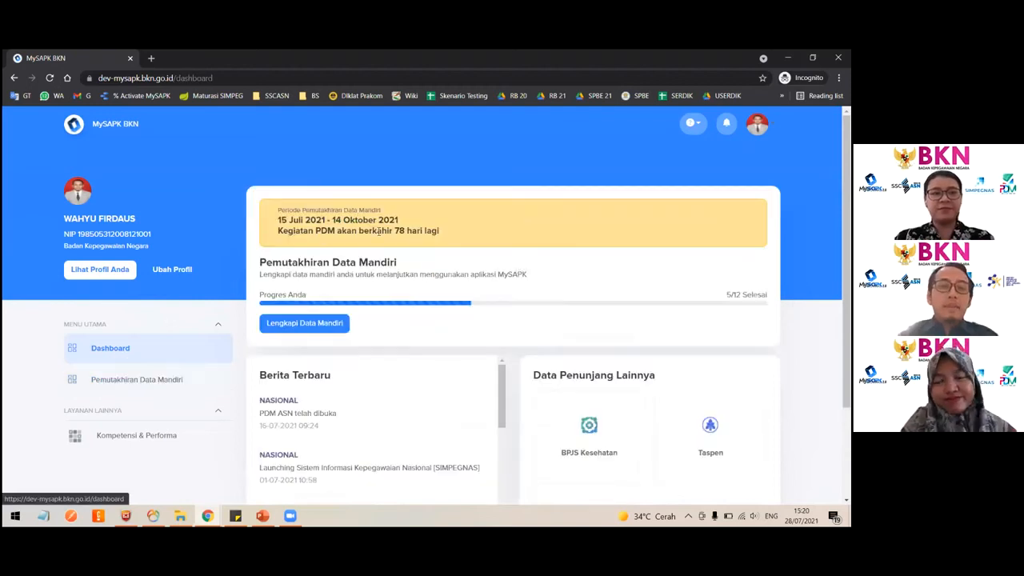
scroll(392, 348, down, 1)
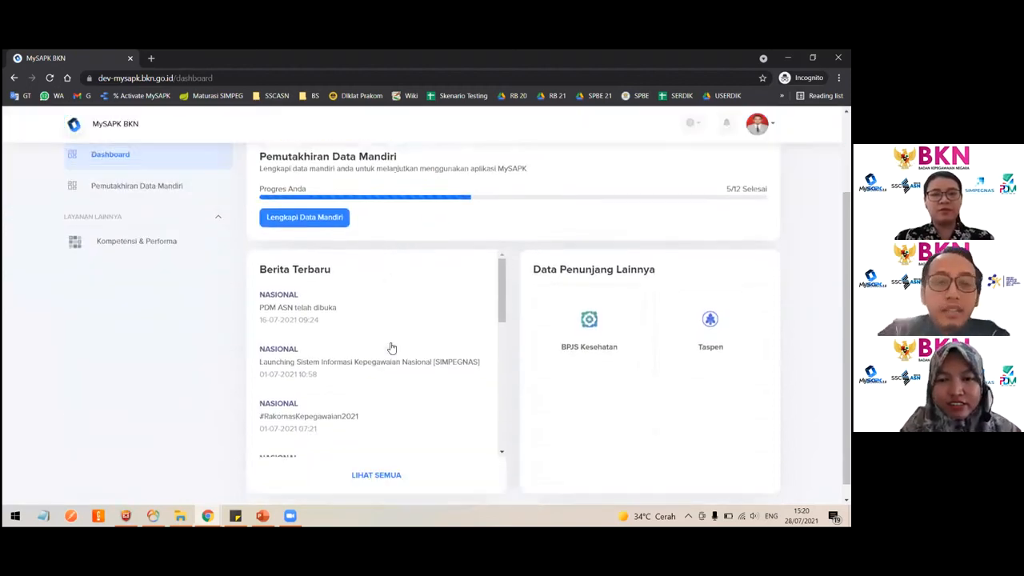
scroll(392, 348, up, 2)
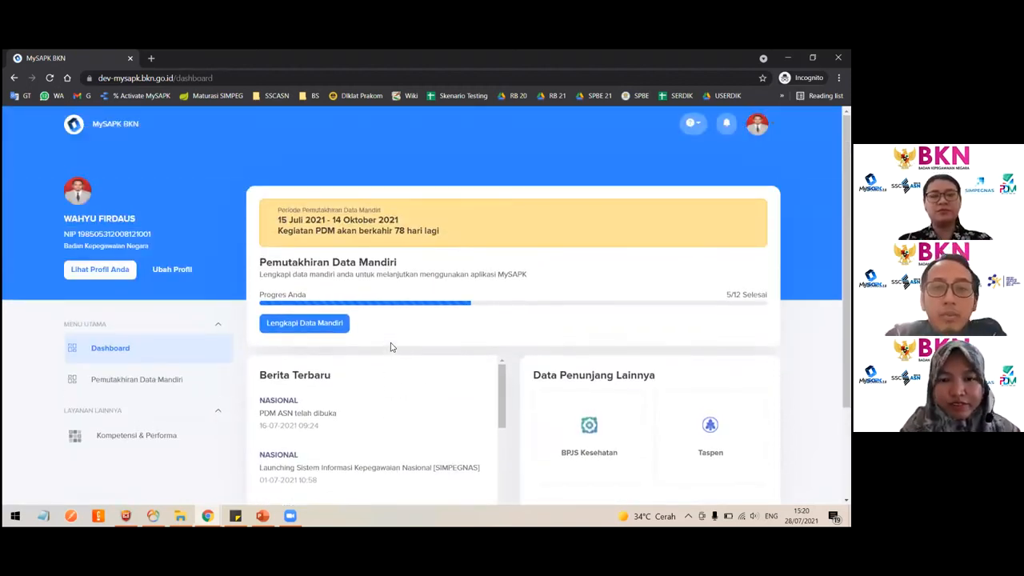